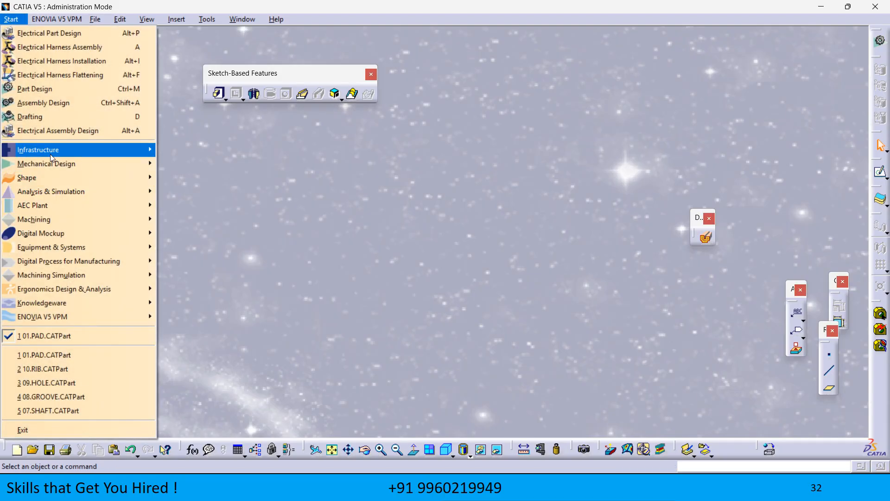
- Create a new part named 00_PAD
mouse_move(40, 168)
click(188, 164)
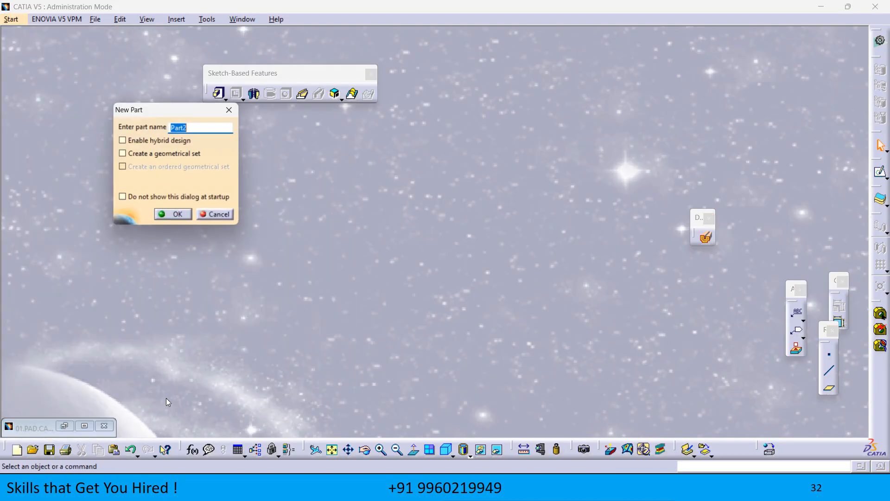
text(00_)
key(Caps_Lock)
text(PAD)
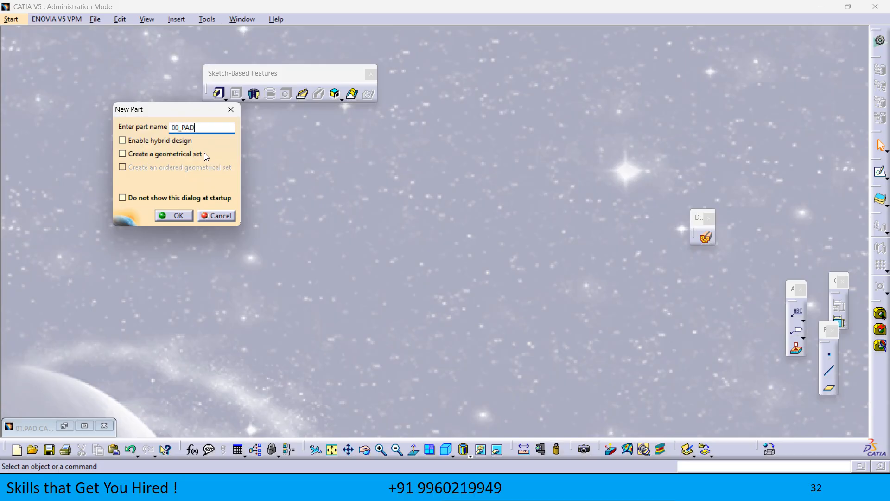
click(177, 216)
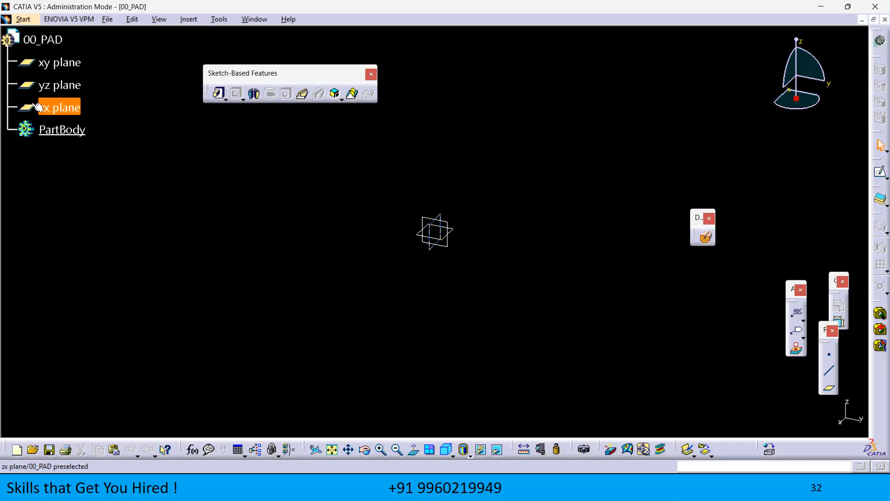
- Hide the xy, yz and zx reference planes
click(426, 237)
click(542, 305)
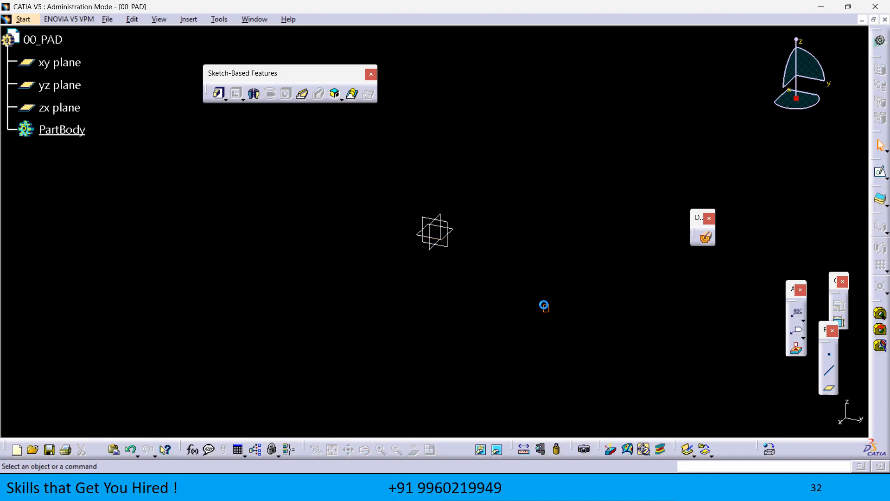
drag(547, 311, 308, 139)
right_click(68, 59)
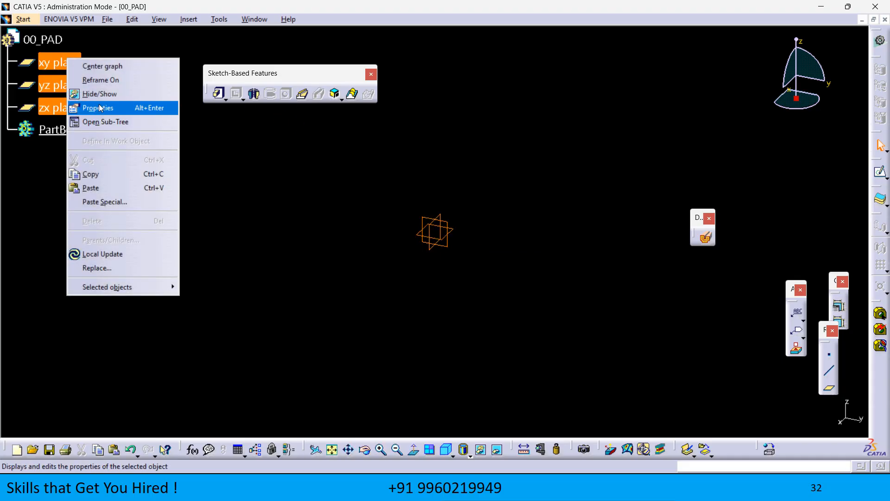
click(140, 44)
- Insert an axis system at the part origin with the default settings
click(189, 19)
click(212, 155)
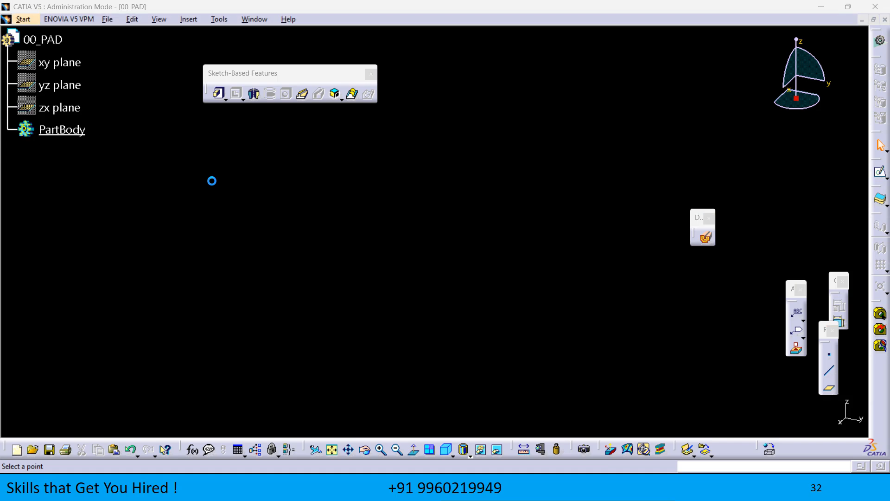
click(603, 251)
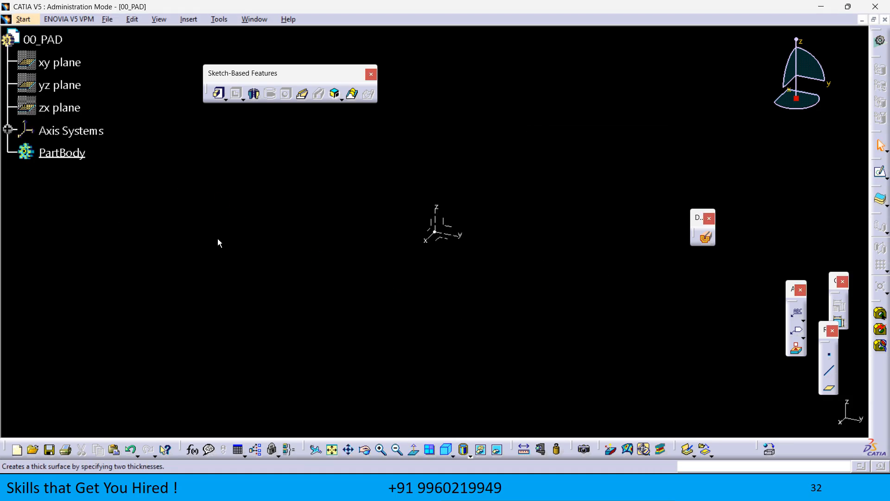
- Create a plane offset 50 mm above the axis system's XY plane
click(830, 391)
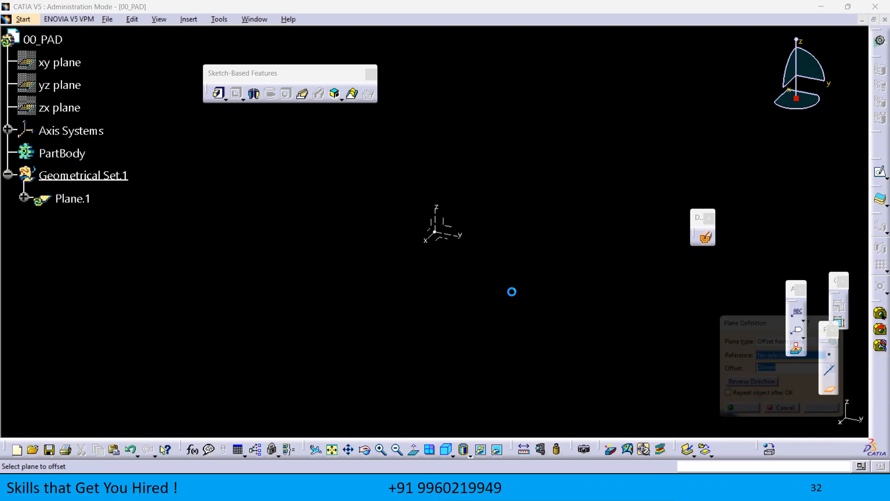
click(439, 240)
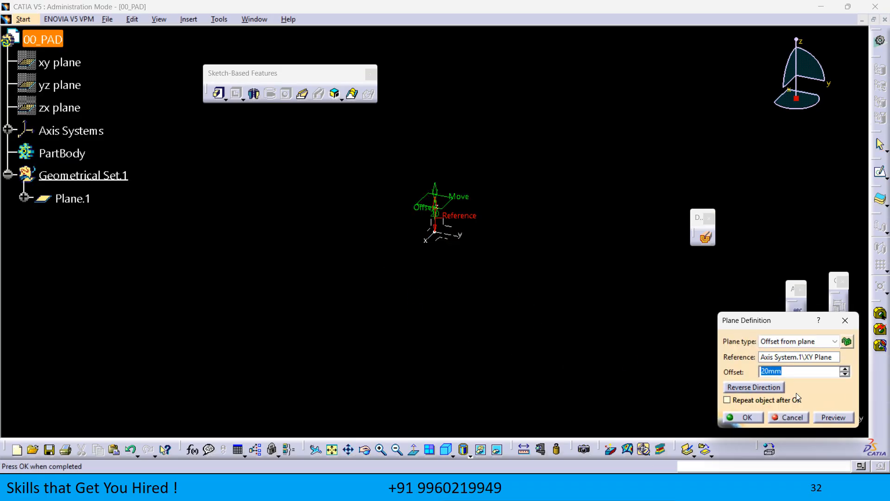
text(50)
click(754, 414)
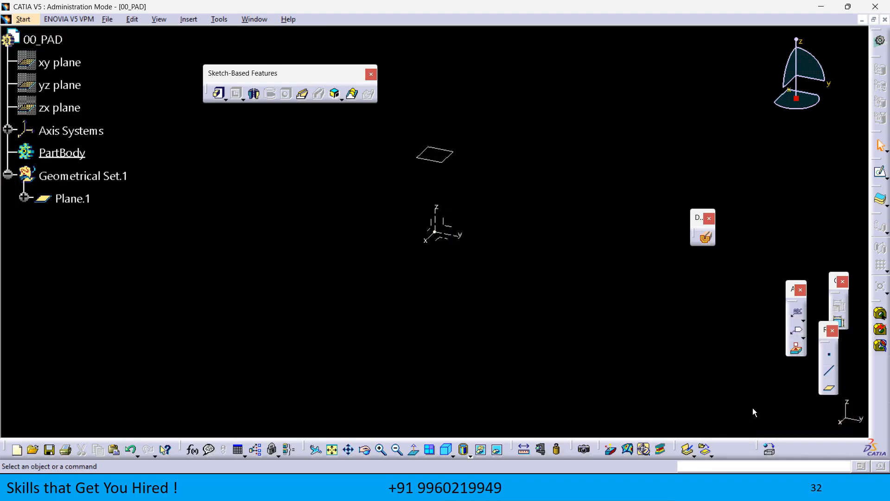
- Create a second plane offset 50 mm above the first offset plane and collapse the geometrical set
click(829, 388)
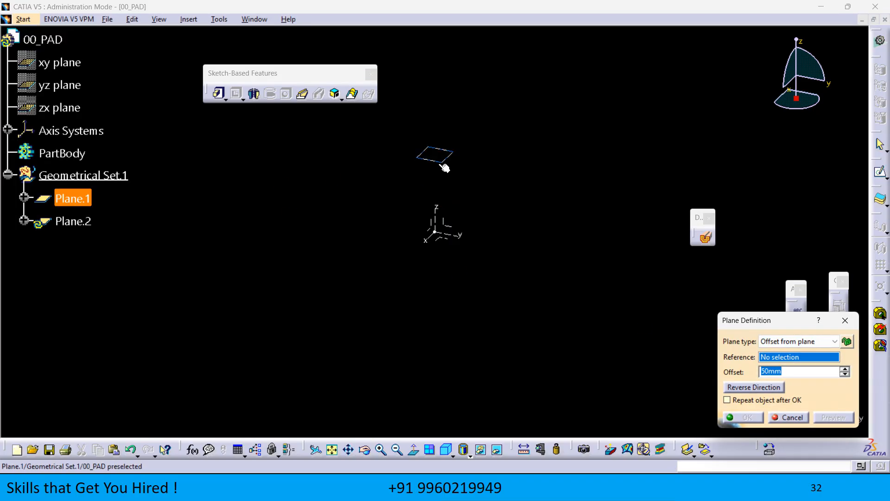
click(444, 166)
key(Return)
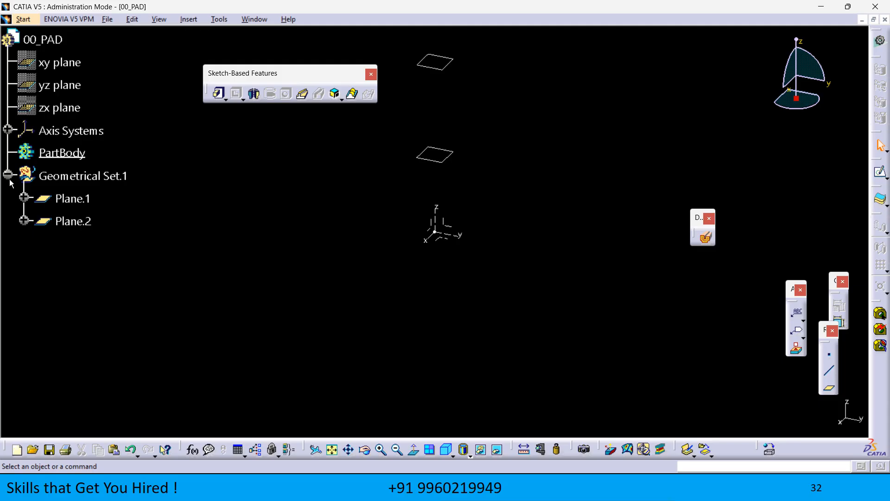
click(8, 175)
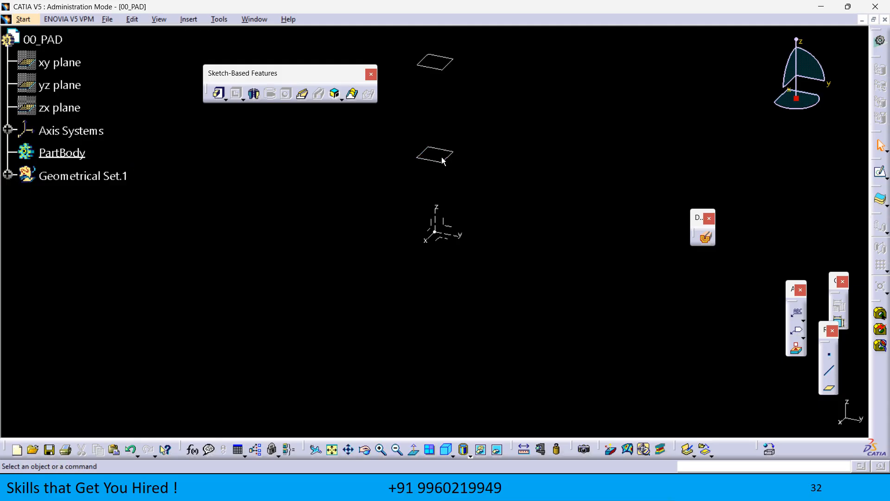
middle_drag(365, 231, 356, 286)
middle_drag(560, 200, 531, 274)
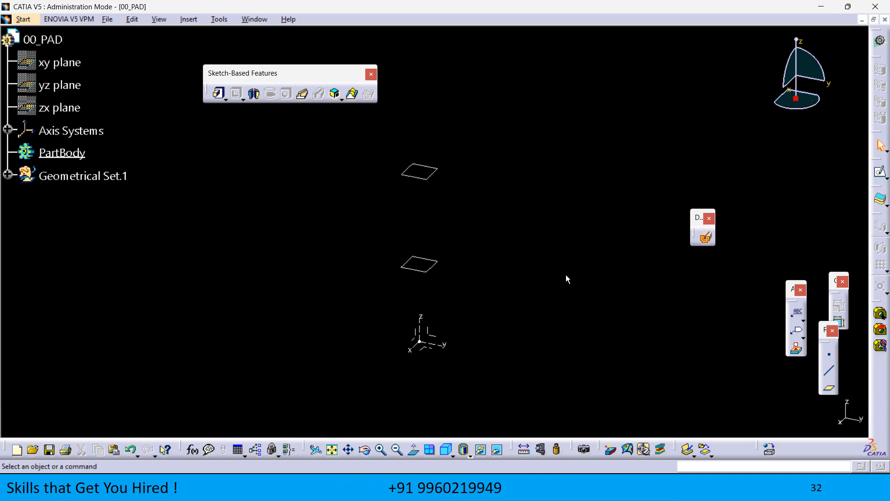
- Make PartBody the work object and start a positioned sketch on the axis system's XY plane with swapped axes, H along Y and V opposite X
right_click(73, 154)
click(105, 236)
mouse_move(875, 160)
mouse_down()
mouse_move(714, 145)
mouse_move(736, 159)
mouse_up()
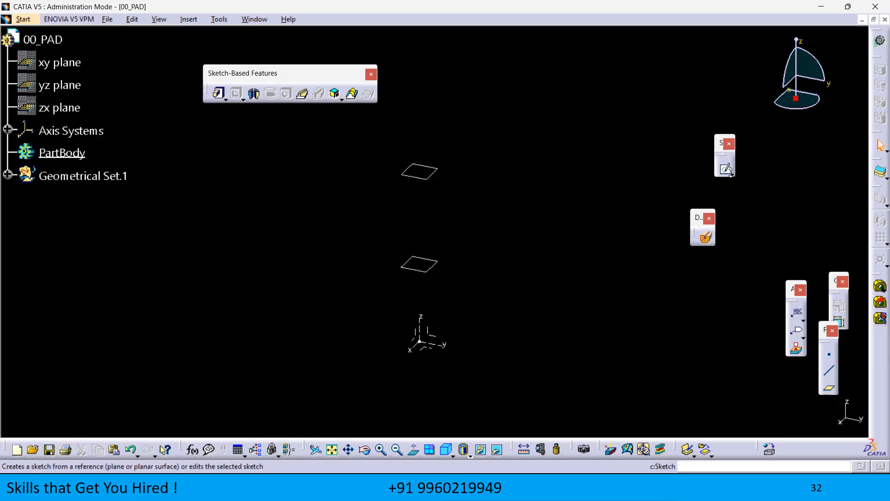
click(732, 175)
click(764, 184)
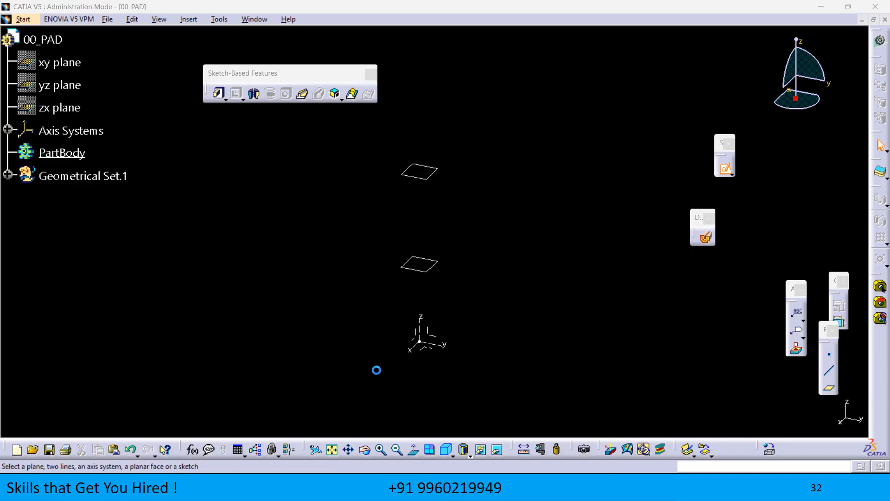
click(431, 348)
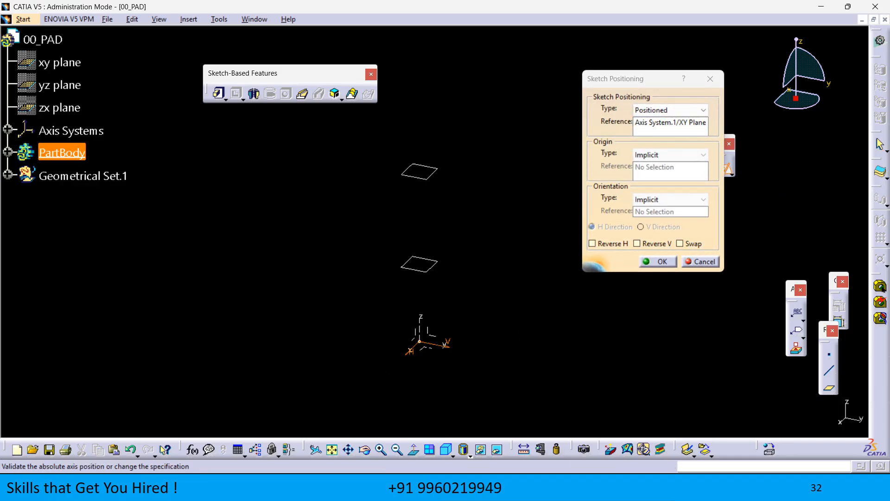
click(698, 244)
click(658, 261)
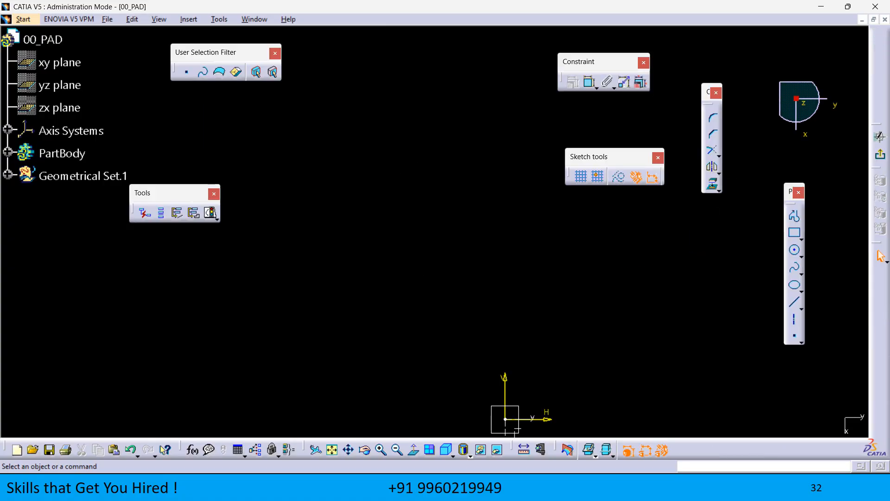
- Sketch a rectangle centred on the origin, about 46 mm wide and 37 mm high
click(332, 449)
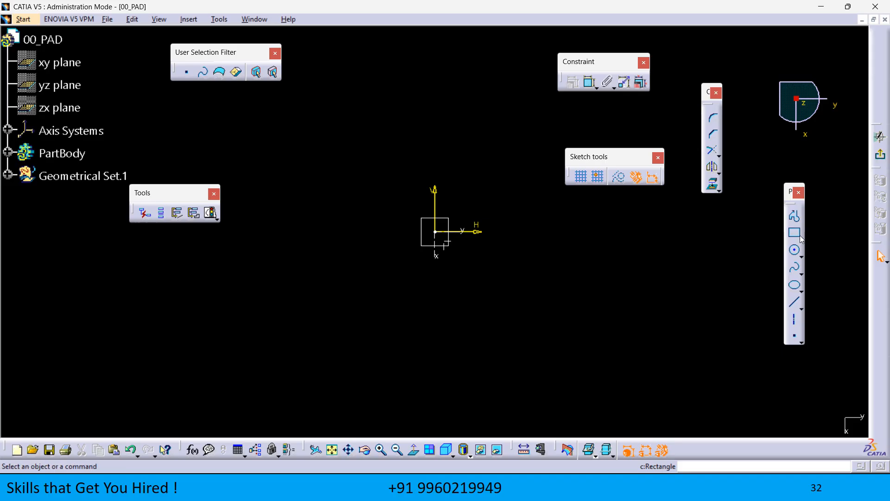
click(802, 238)
click(861, 244)
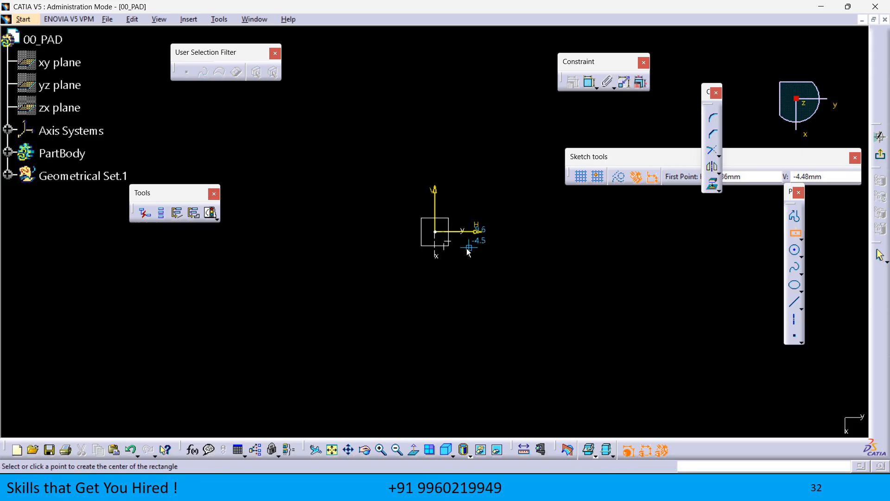
click(435, 232)
click(353, 298)
click(537, 300)
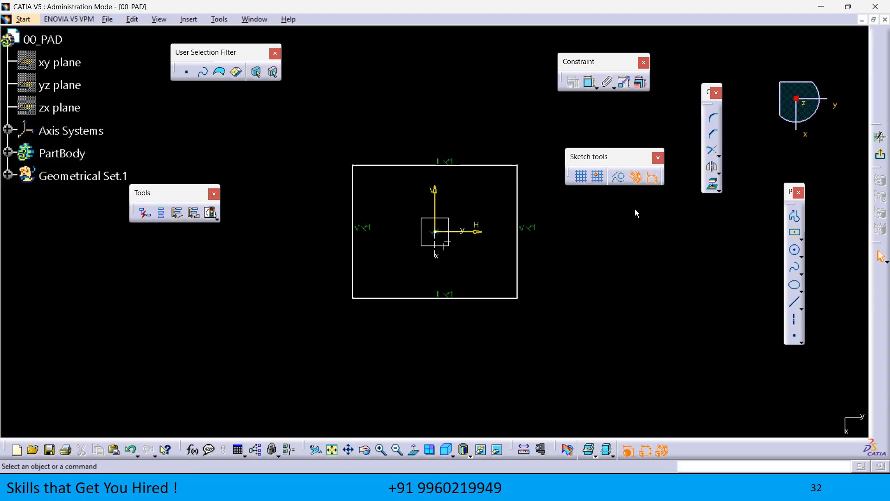
- Dimension the rectangle's upper edge and set its width to 45 mm
click(590, 82)
click(465, 165)
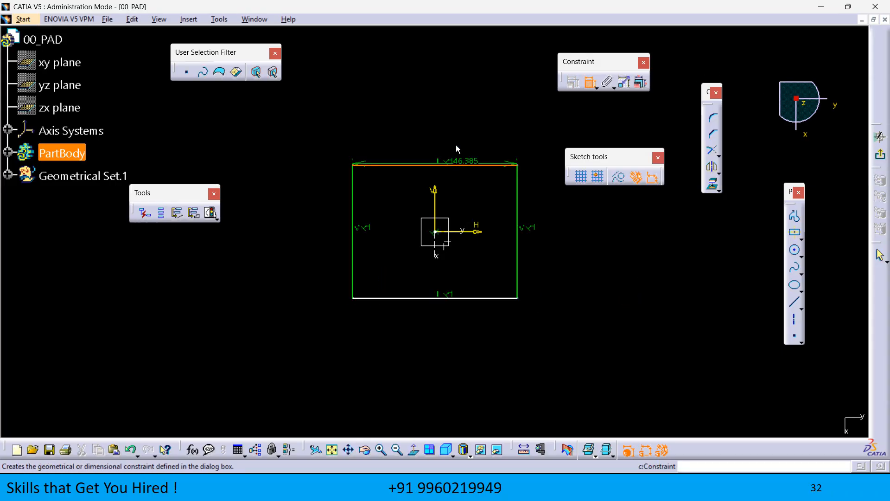
click(446, 116)
double_click(442, 114)
text(453)
key(Return)
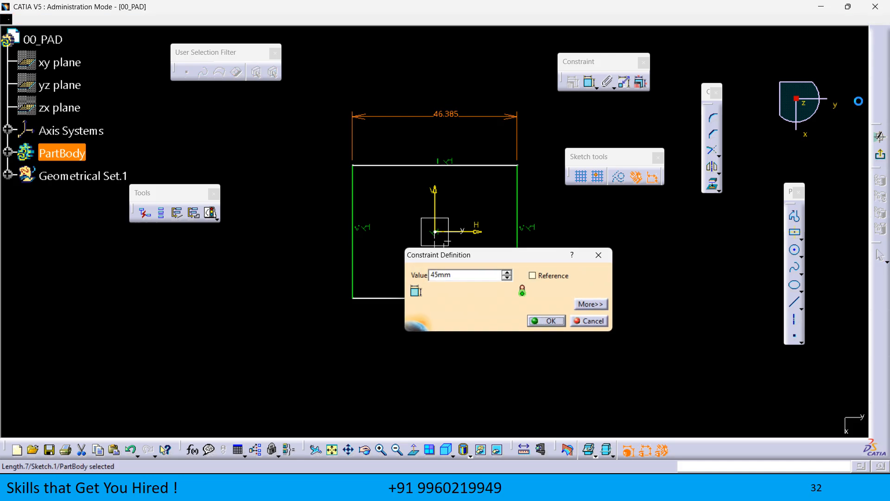
- Dimension the rectangle's vertical side, set its height to 35 mm and exit the sketch
click(589, 82)
click(521, 210)
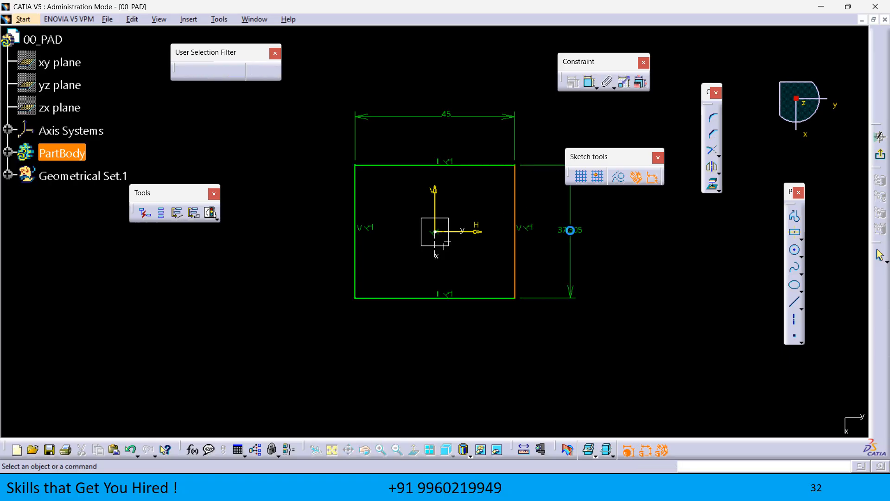
double_click(589, 231)
text(35)
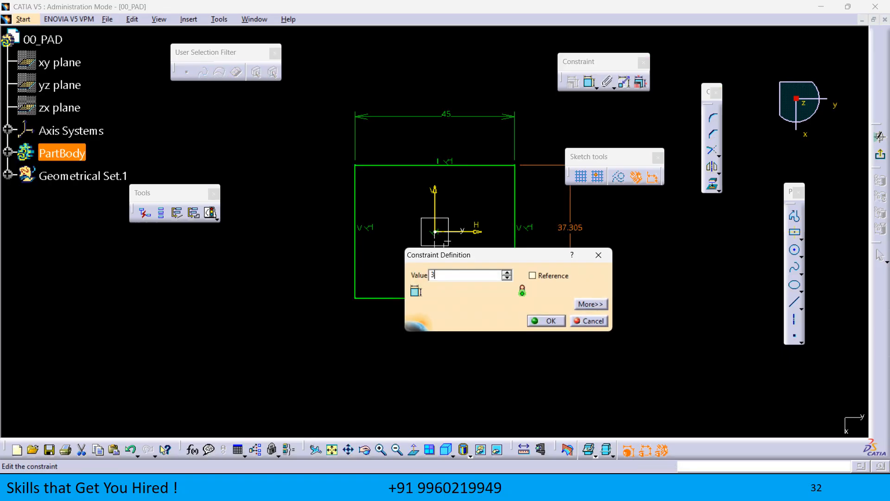
key(Return)
click(880, 154)
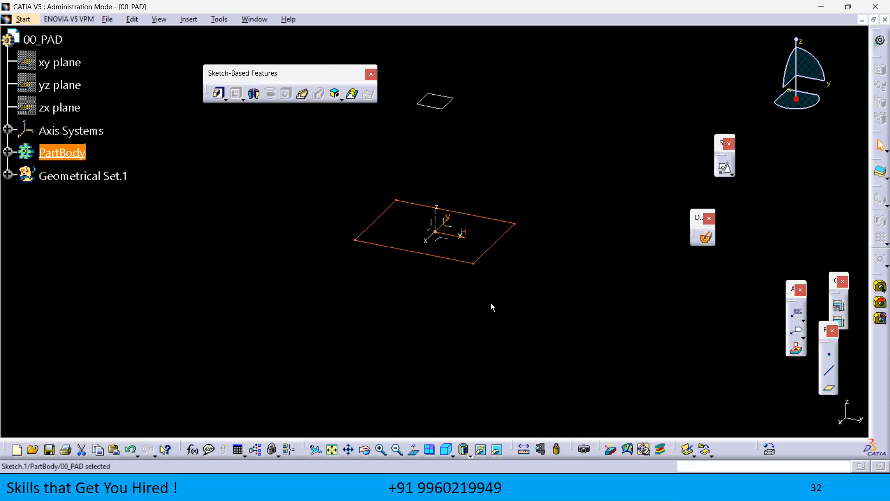
click(538, 291)
middle_drag(541, 273, 538, 287)
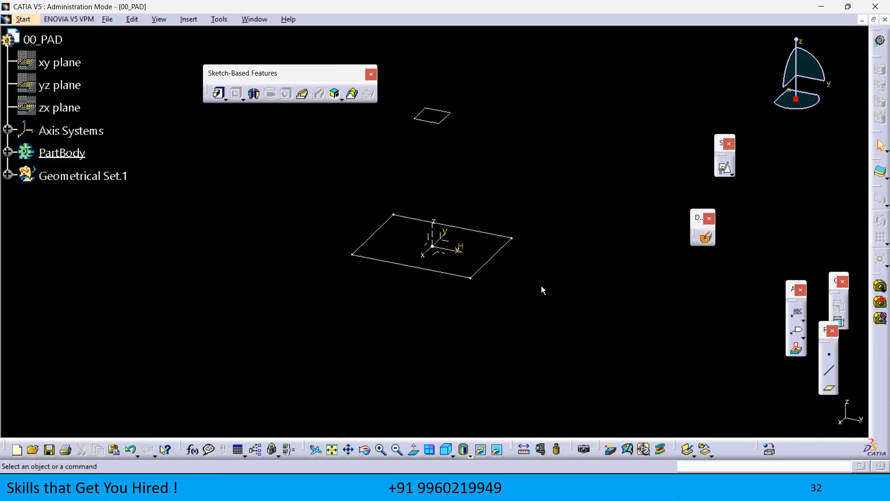
- Expand PartBody and open the definition of a new pad
click(7, 153)
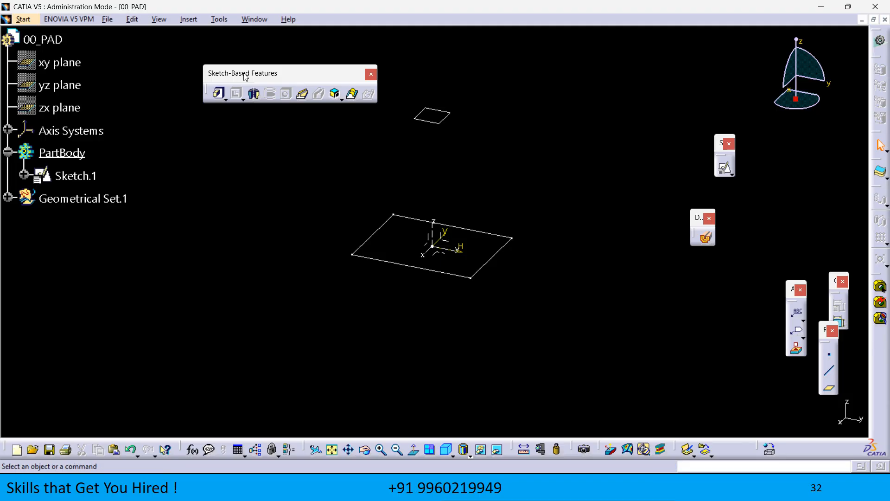
click(220, 94)
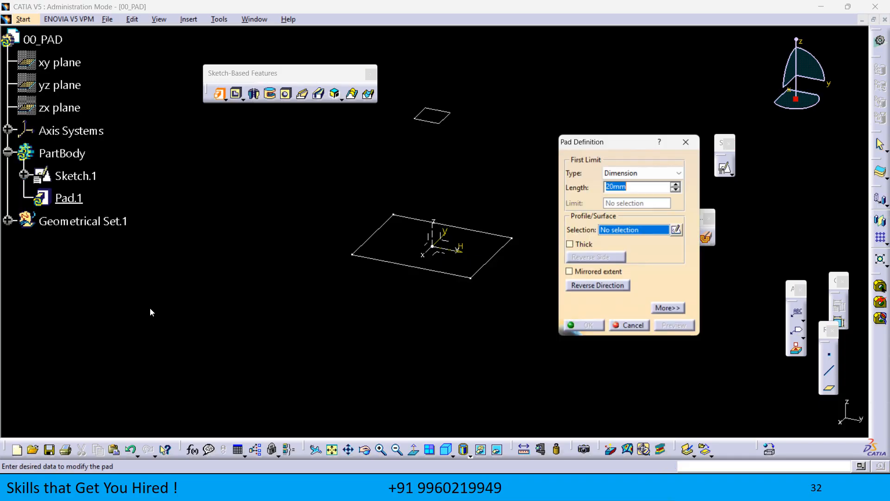
drag(602, 142, 247, 129)
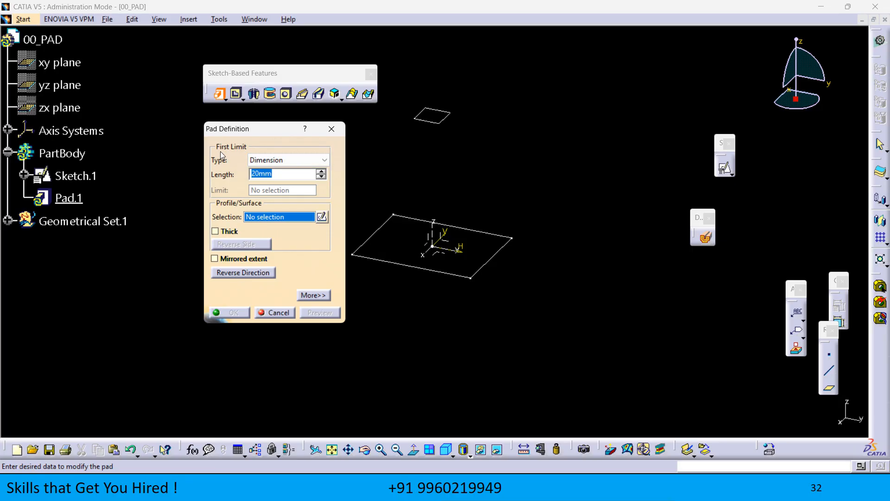
click(266, 161)
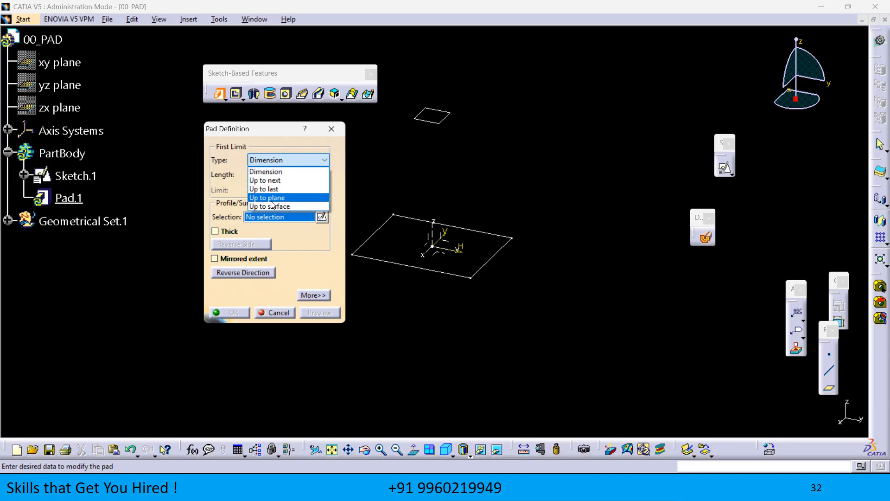
click(267, 162)
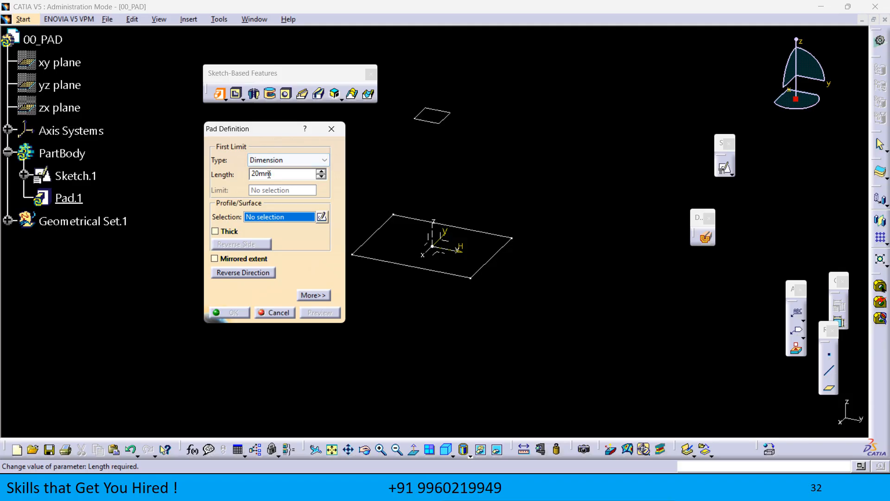
drag(279, 173, 242, 172)
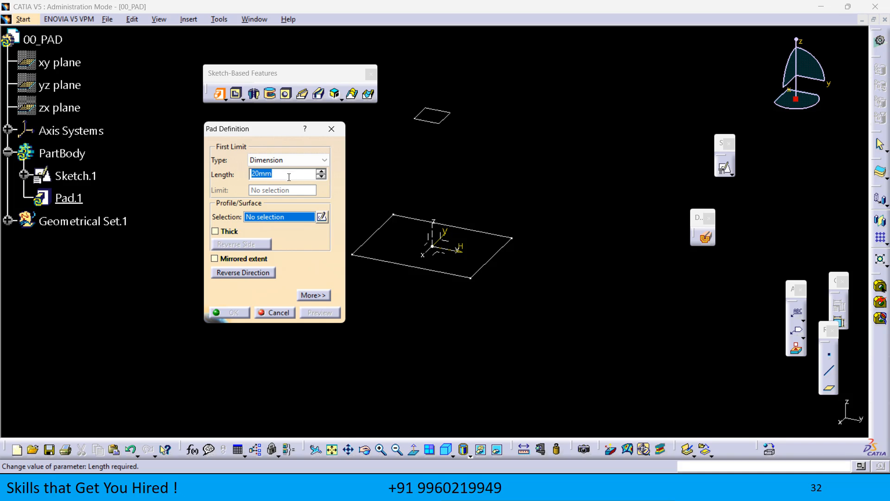
click(259, 217)
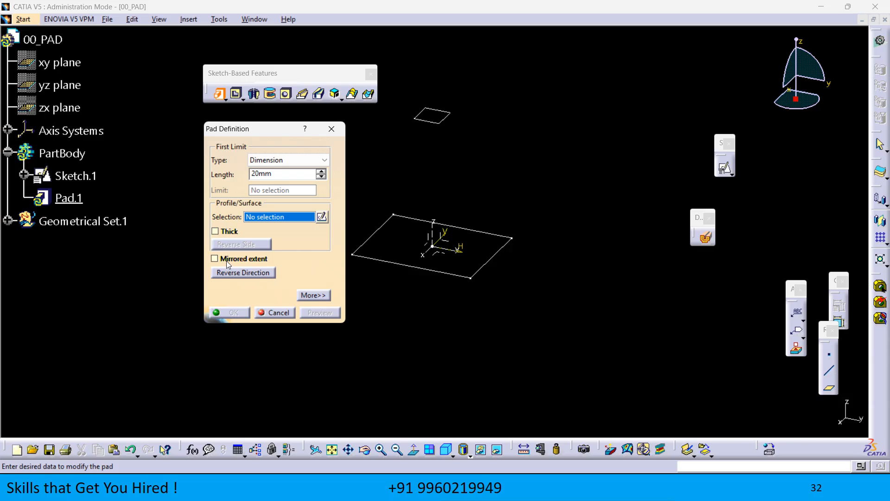
- Keep the first limit type as Dimension, set the pad length to 30 mm and select the rectangle sketch as the profile
click(258, 161)
click(262, 171)
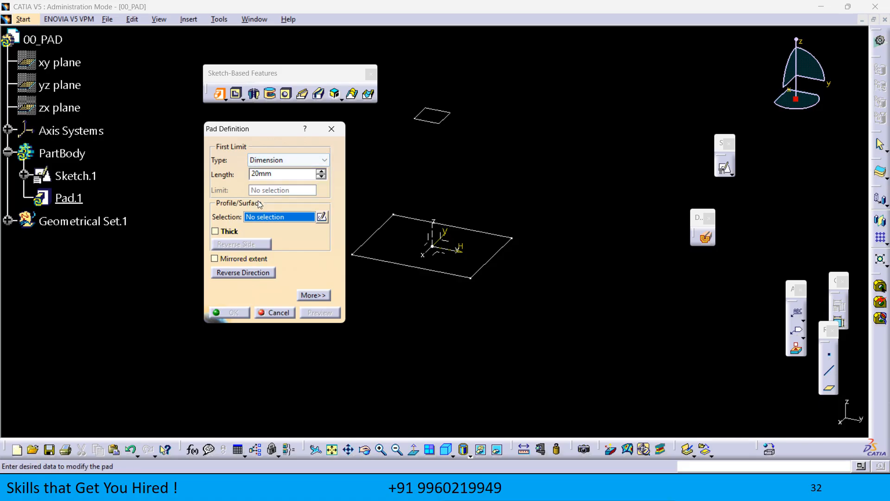
double_click(277, 175)
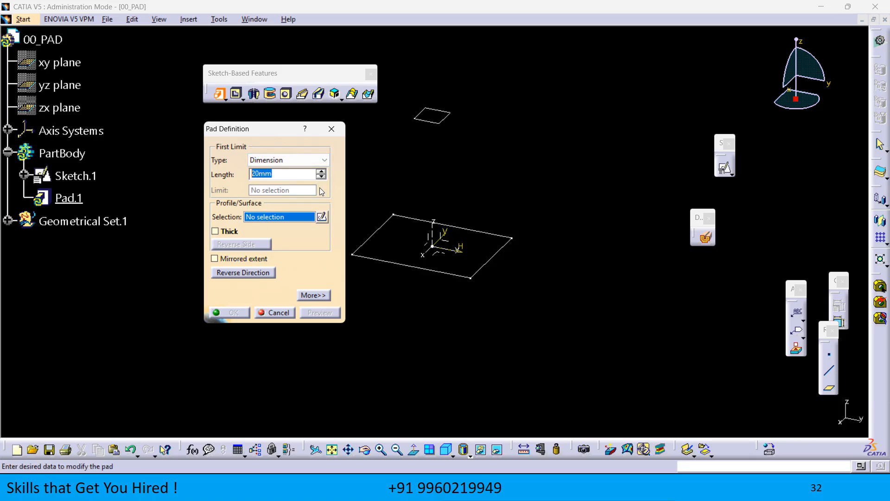
text(30)
click(473, 181)
middle_drag(484, 174, 515, 184)
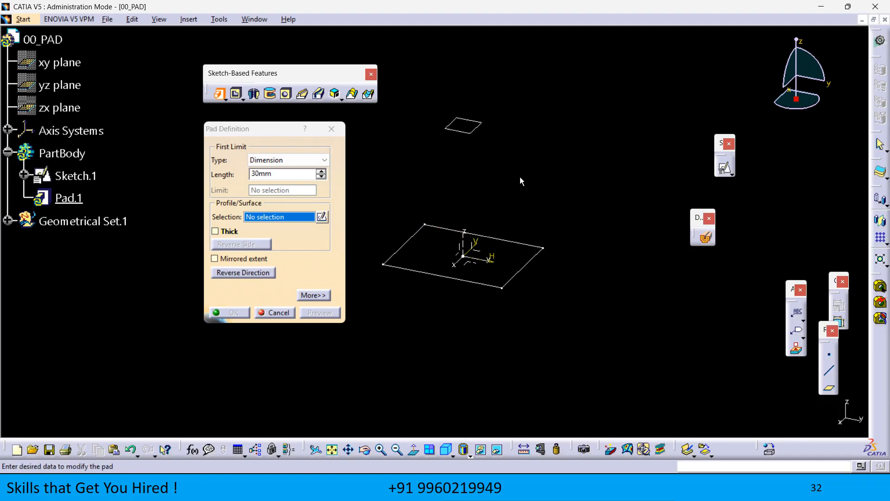
click(262, 222)
click(460, 283)
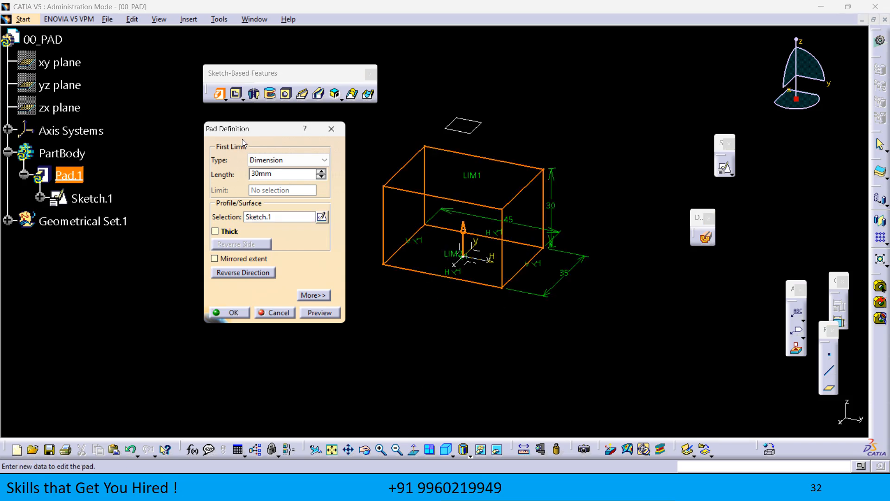
- Set the first limit length of the pad to 15 mm and preview the solid
double_click(264, 174)
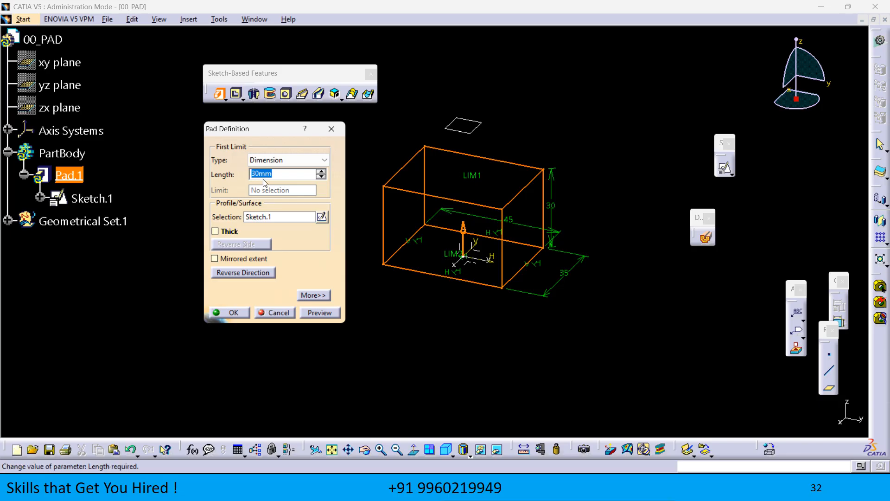
text(15)
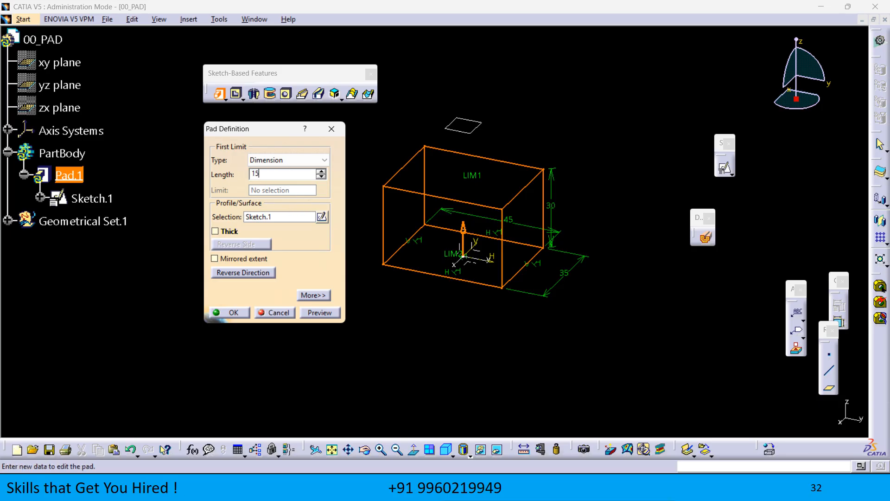
click(446, 333)
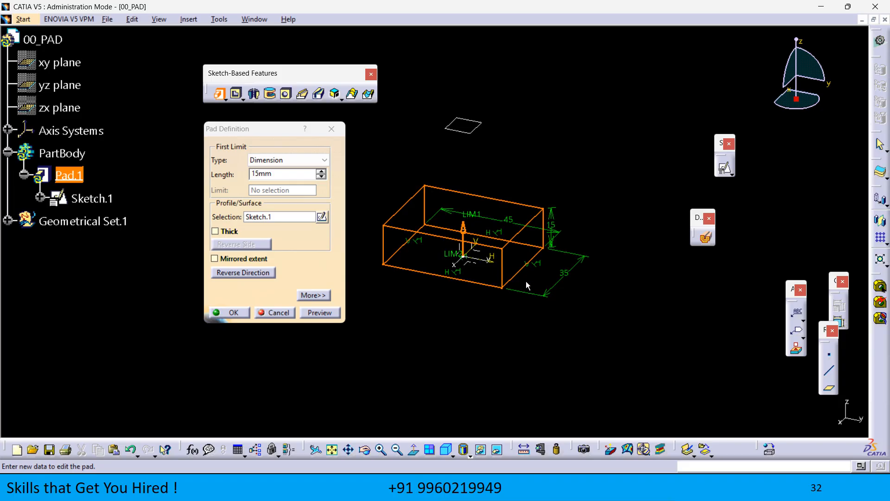
click(330, 312)
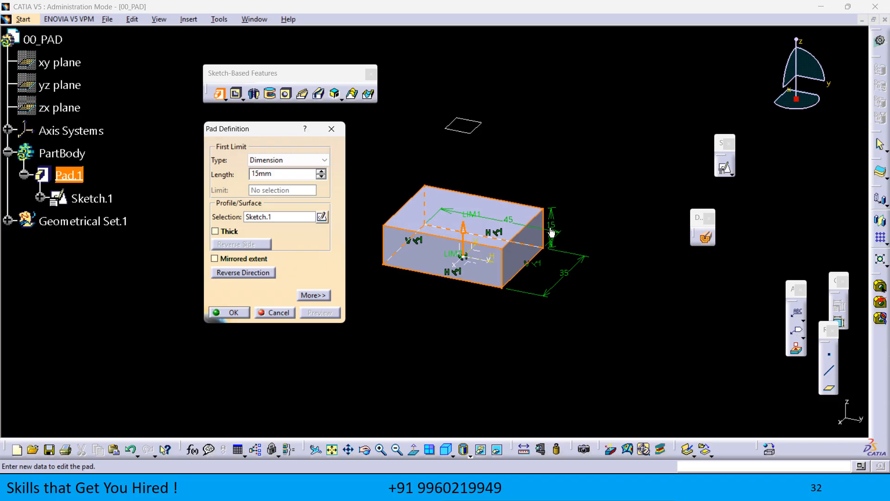
- Show the previewed pad in the standard back view
mouse_move(463, 342)
middle_down()
mouse_move(538, 267)
mouse_move(509, 328)
mouse_move(461, 373)
mouse_move(472, 334)
middle_up()
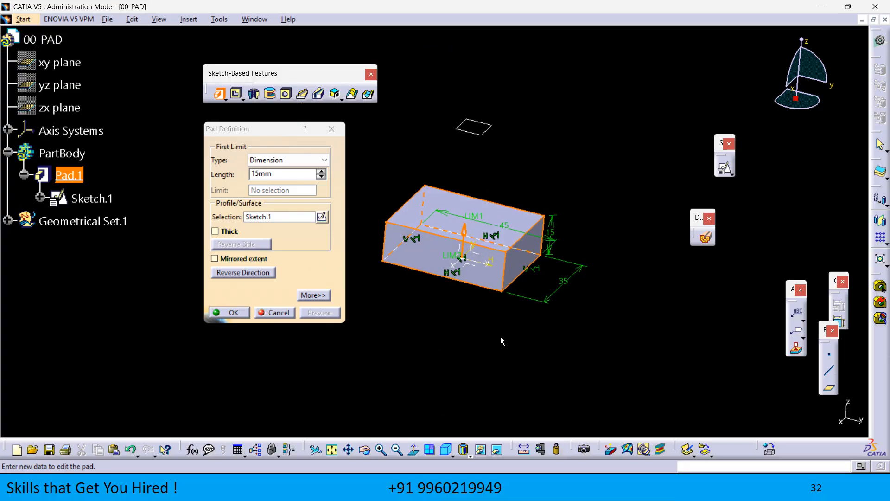
click(528, 485)
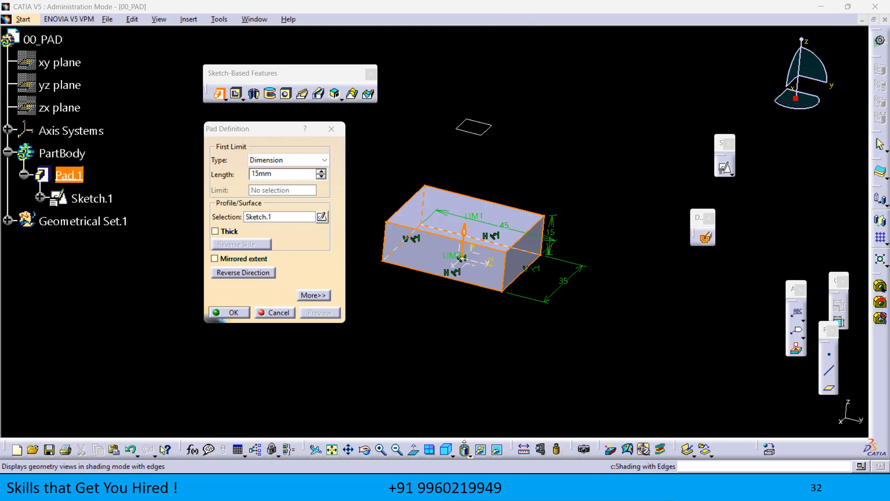
click(451, 457)
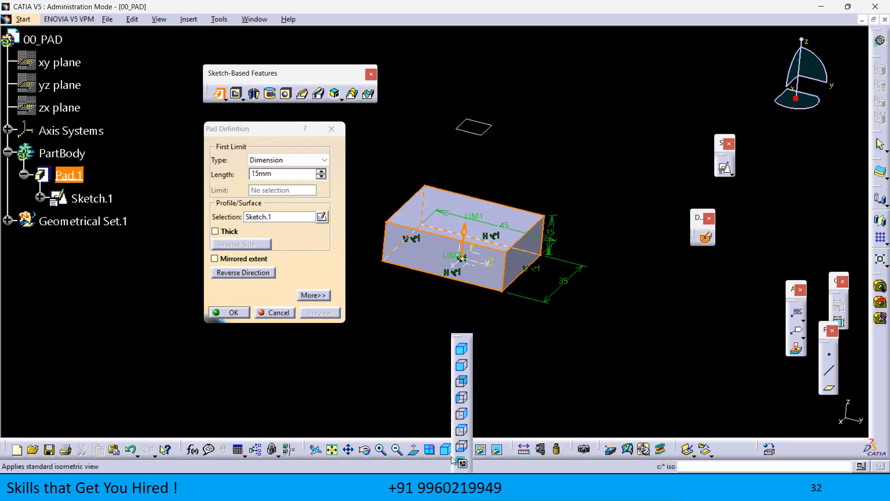
click(462, 367)
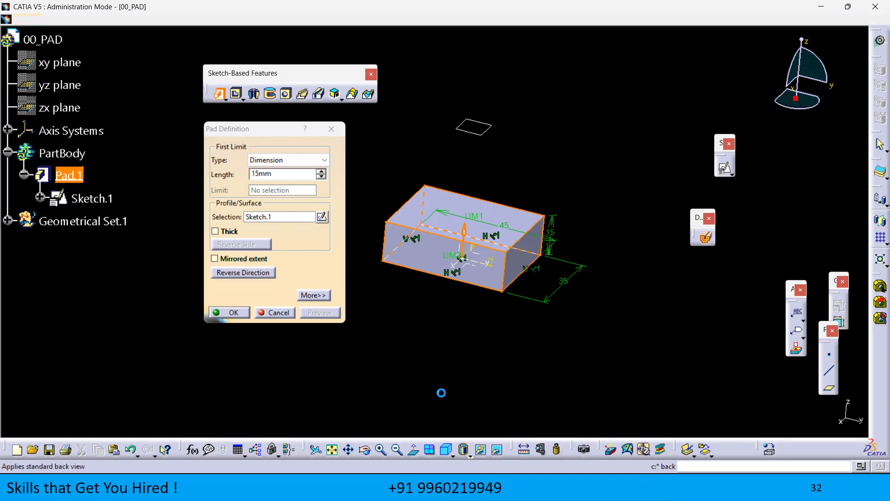
middle_drag(443, 343, 454, 400)
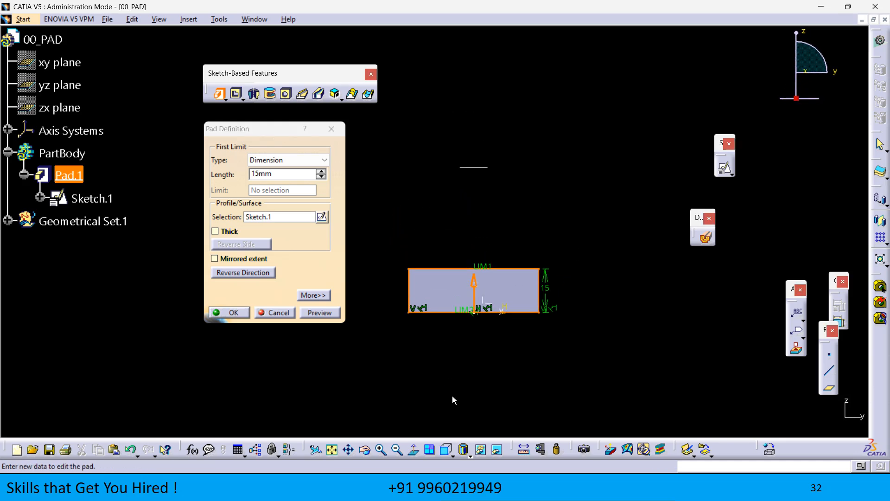
- Increase the pad length to 20 mm and update the preview
double_click(277, 174)
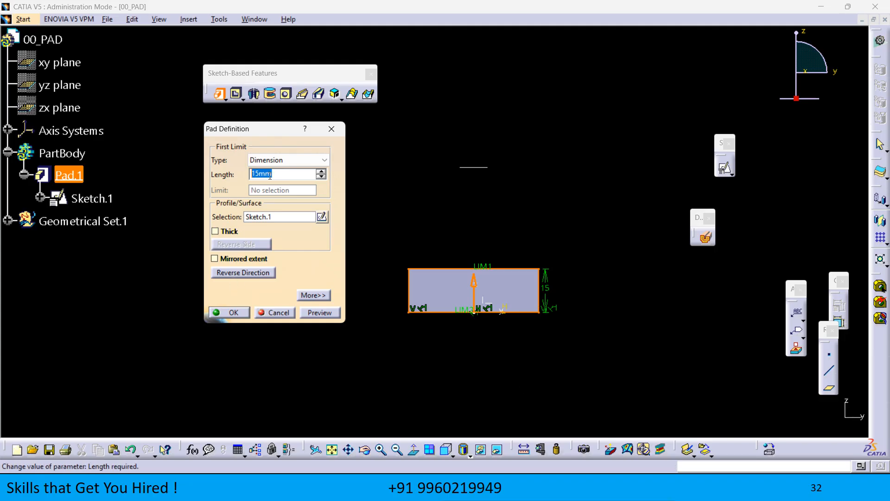
text(20)
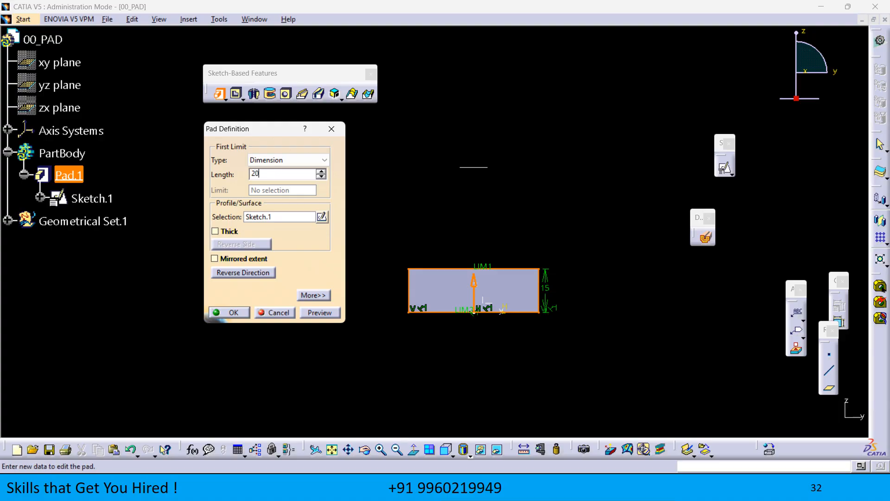
click(583, 197)
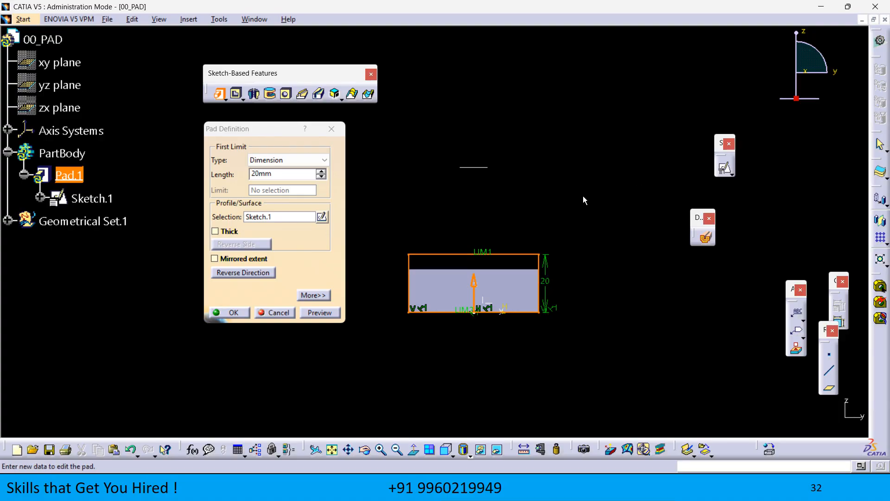
click(320, 312)
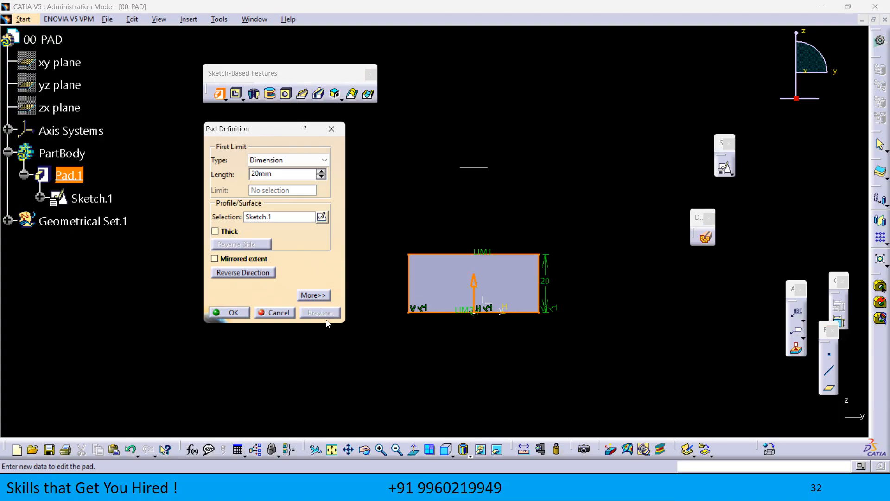
- Preview the pad extruded in the reversed direction and switch it back to the original upward direction
click(243, 272)
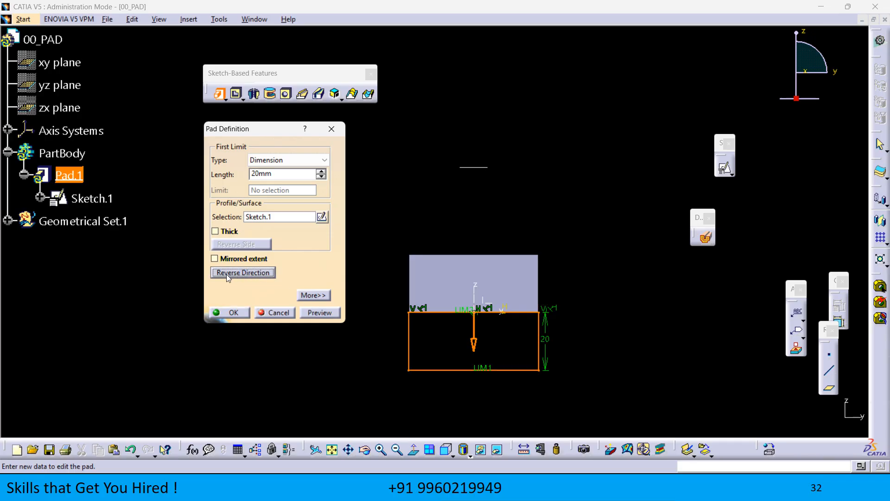
click(312, 317)
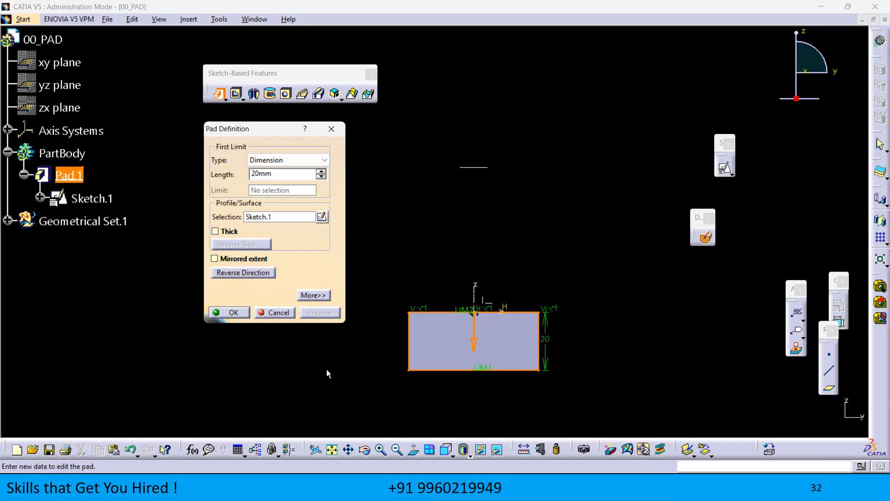
click(238, 274)
click(324, 314)
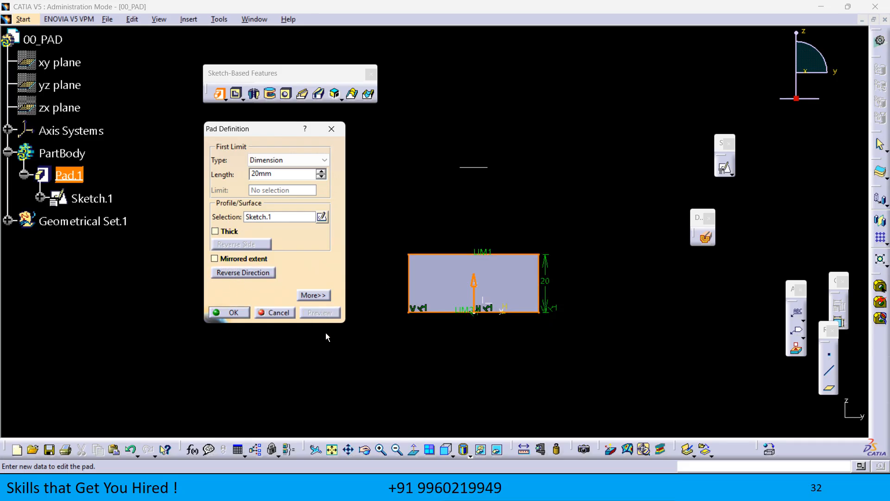
- Reduce the pad length to 15 mm and refresh the preview
drag(278, 174, 201, 173)
text(15)
click(477, 214)
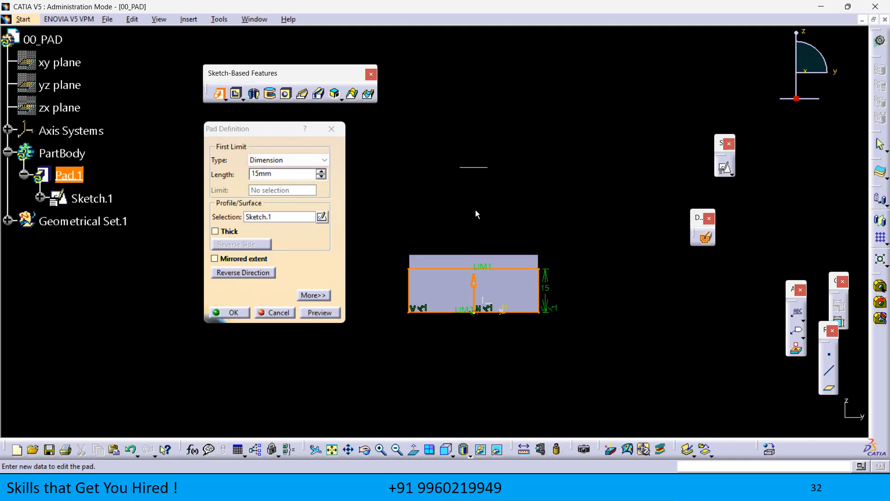
click(320, 313)
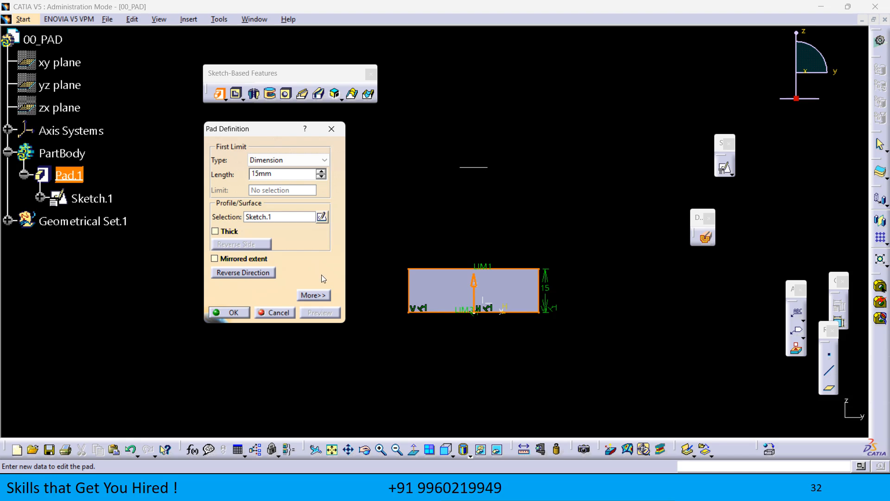
- Preview the pad with a mirrored extent about the sketch plane and turn the mirrored extent off again
click(214, 258)
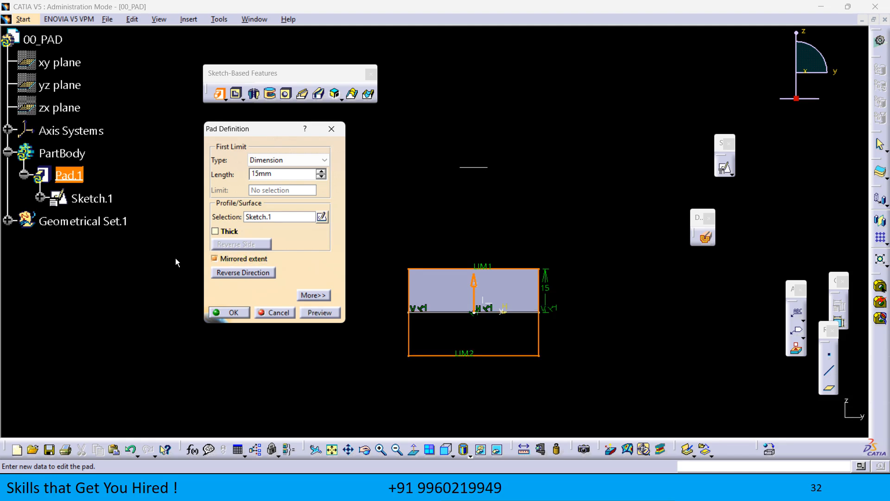
click(320, 313)
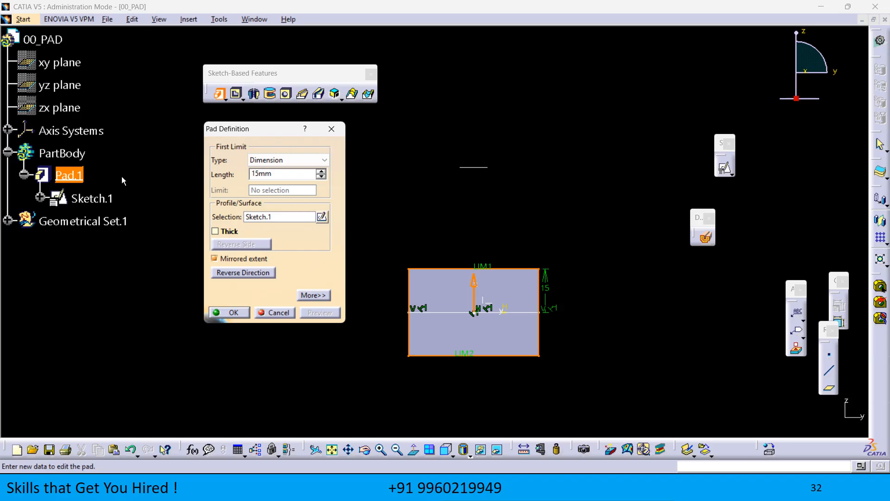
drag(277, 174, 236, 182)
click(216, 258)
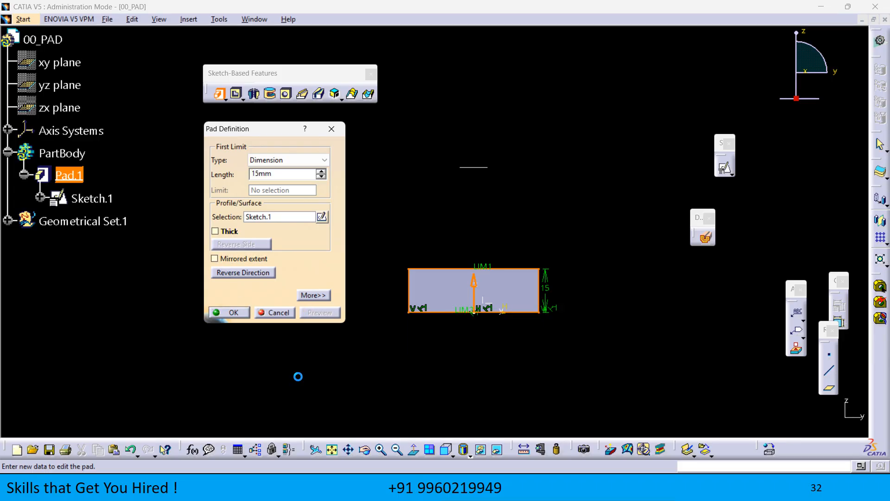
- Enable the mirrored extent, pull the pad's first limit up to 22 mm and preview the symmetric solid
click(220, 261)
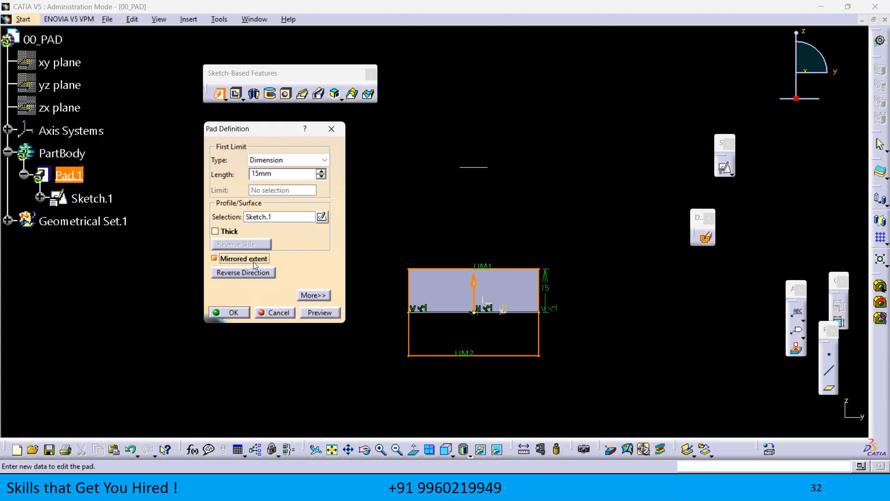
drag(480, 268, 480, 248)
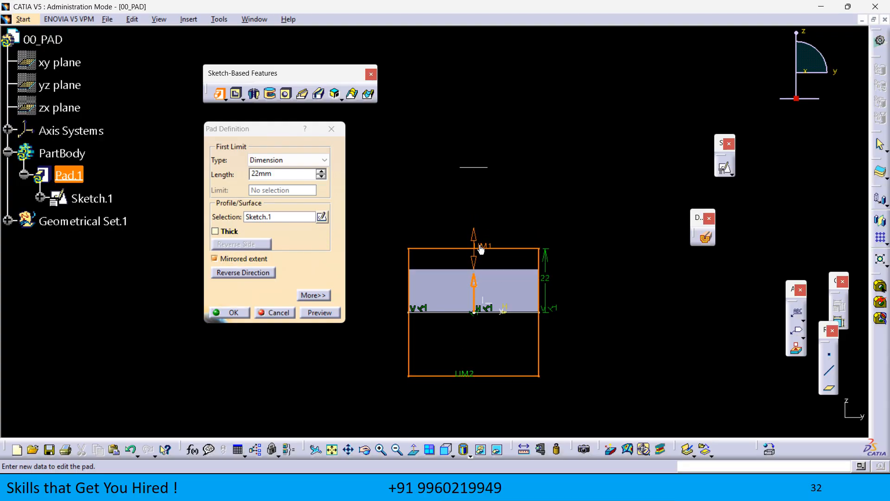
click(320, 312)
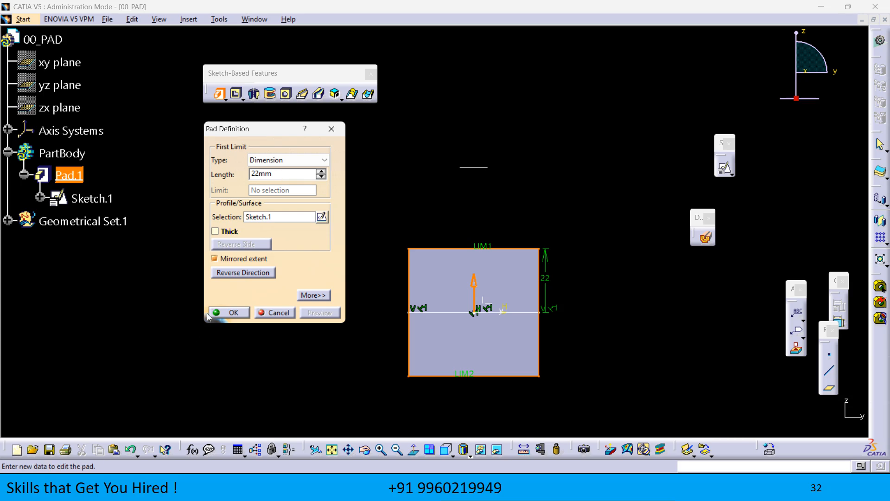
- Turn off the mirrored extent, preview the one-sided pad and expand the pad definition to show the second limit options
click(230, 260)
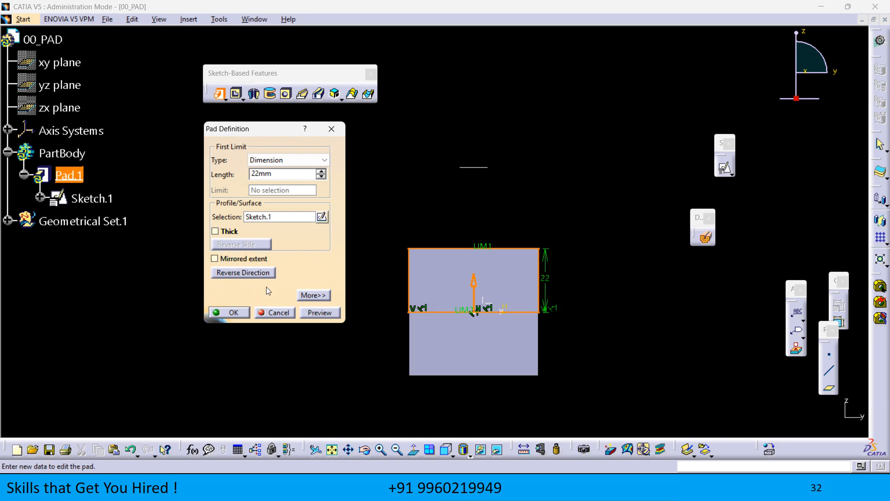
click(314, 316)
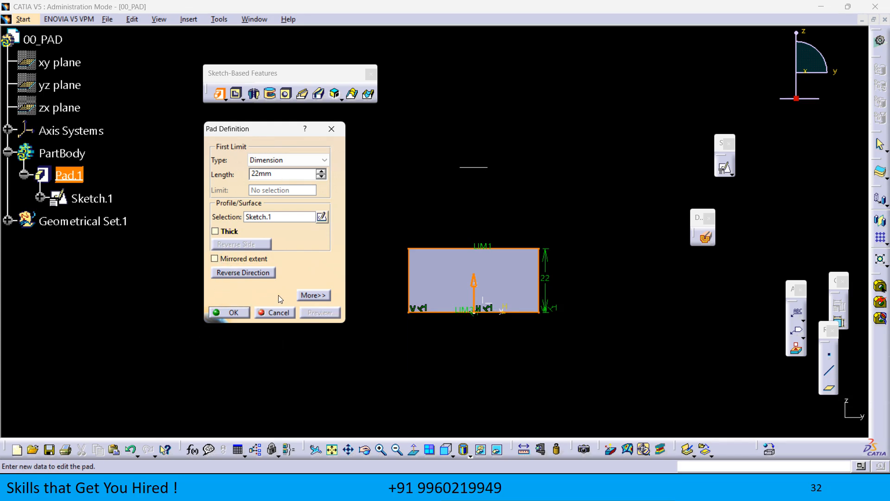
click(314, 296)
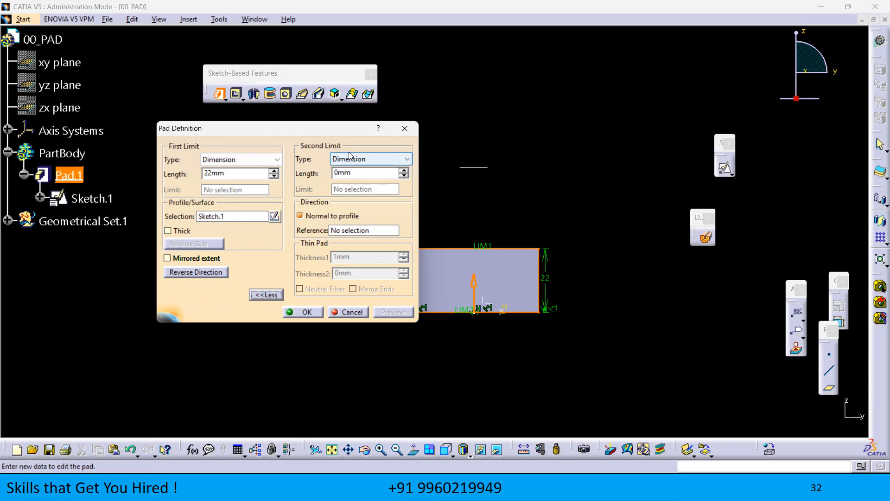
- Set the pad's second limit length to 10 mm so it also extends below the sketch plane
middle_drag(529, 363, 573, 357)
click(367, 173)
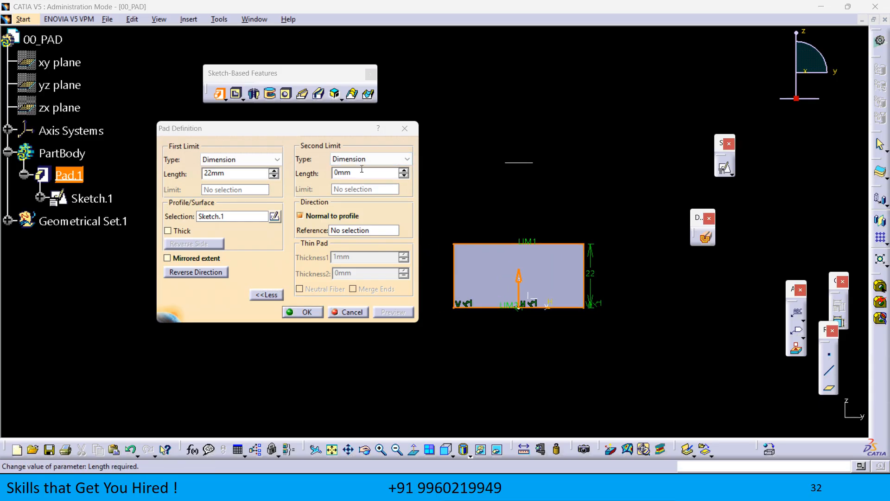
text(10)
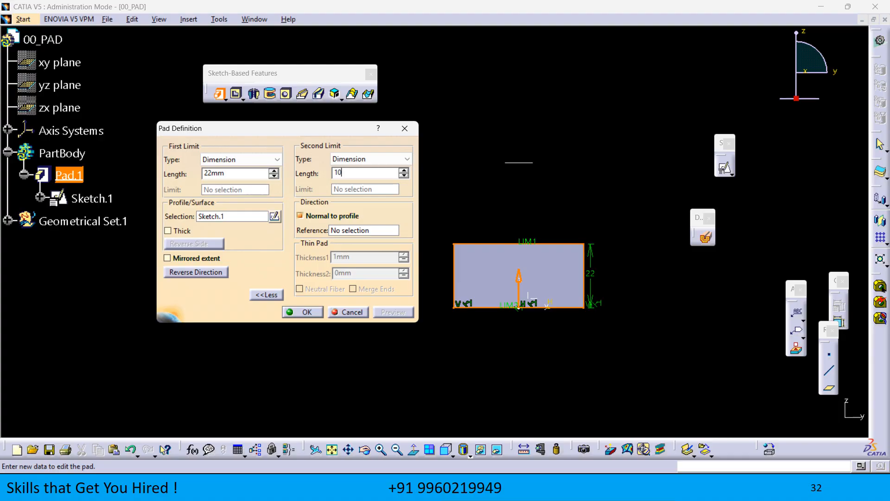
key(Return)
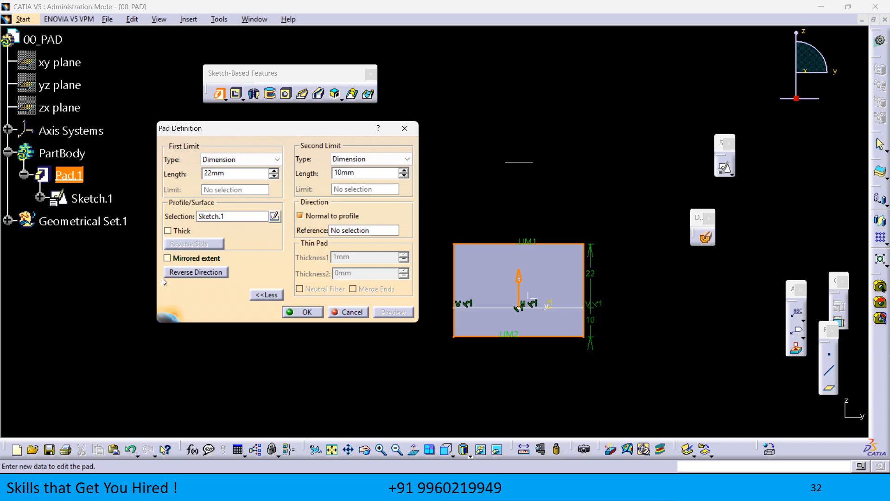
- Enable the pad's mirrored extent, preview the symmetric solid and turn the mirrored extent off again
click(168, 258)
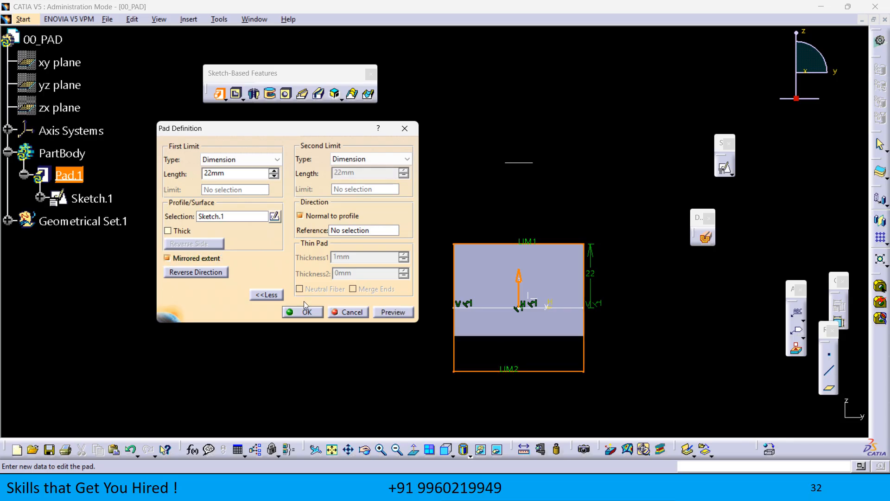
click(393, 313)
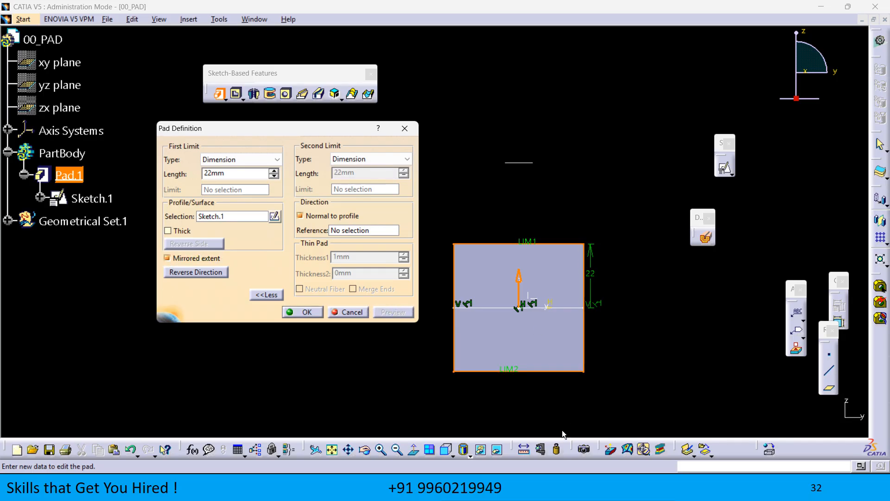
click(179, 258)
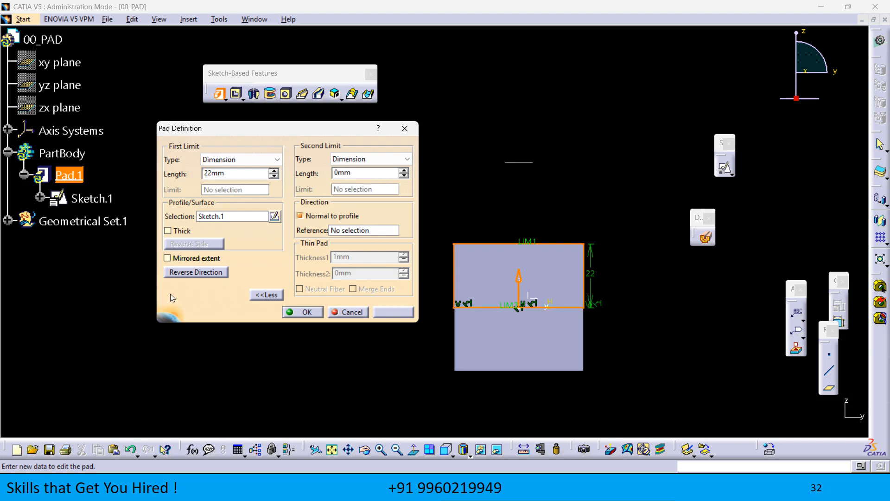
- Re-enter 10 mm as the length of the pad's second limit
double_click(334, 173)
text(1)
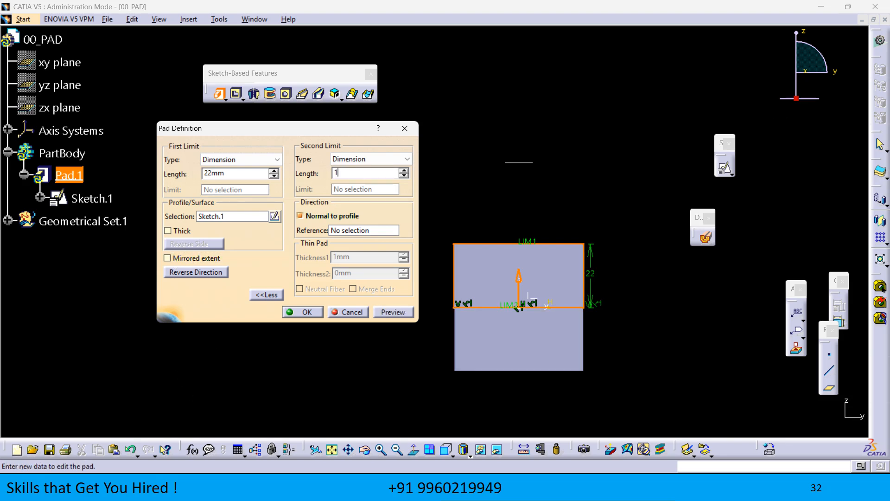
text(0)
key(Tab)
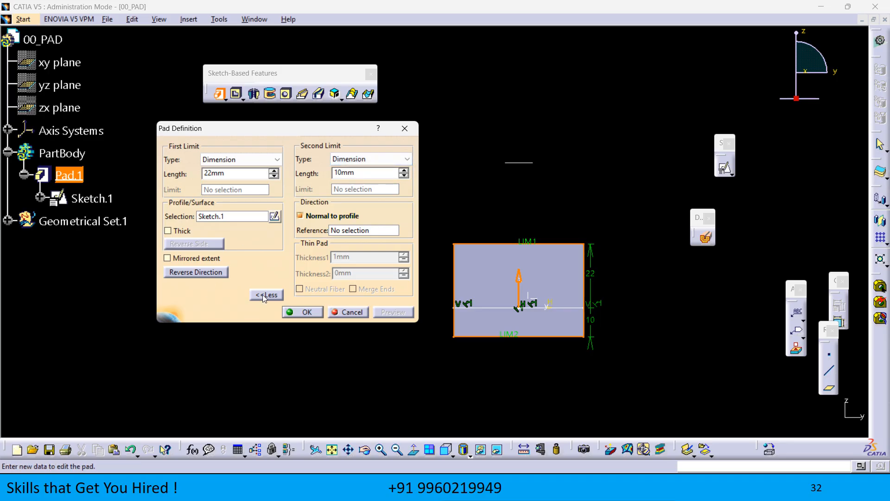
- Reset the second limit length to 0 mm and collapse the additional pad options
drag(377, 173, 236, 177)
text(0)
click(277, 333)
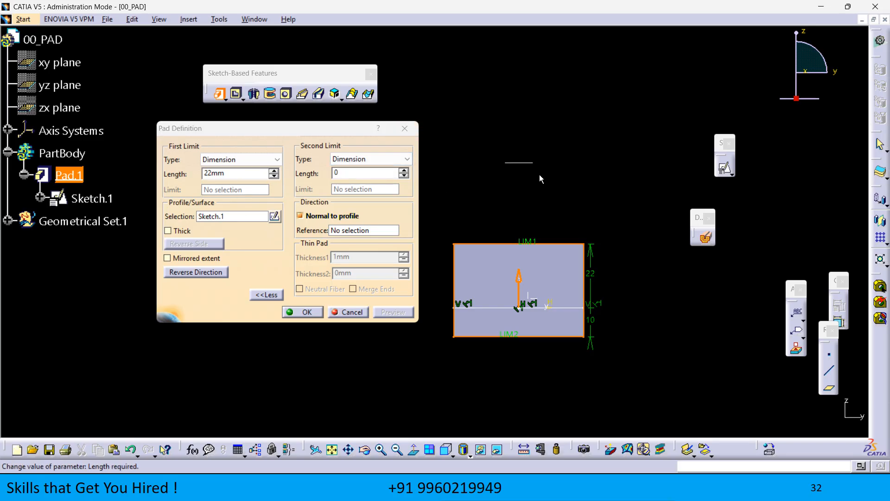
click(267, 295)
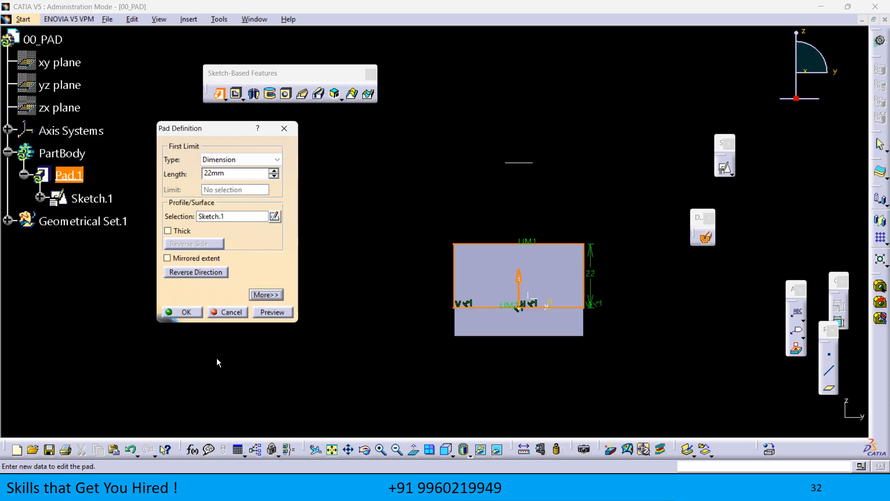
- Look through the first limit types, keep Dimension, set the length to 15 mm and create the pad
mouse_move(485, 314)
middle_down()
mouse_move(489, 283)
mouse_move(459, 218)
mouse_move(433, 195)
mouse_move(410, 206)
middle_up()
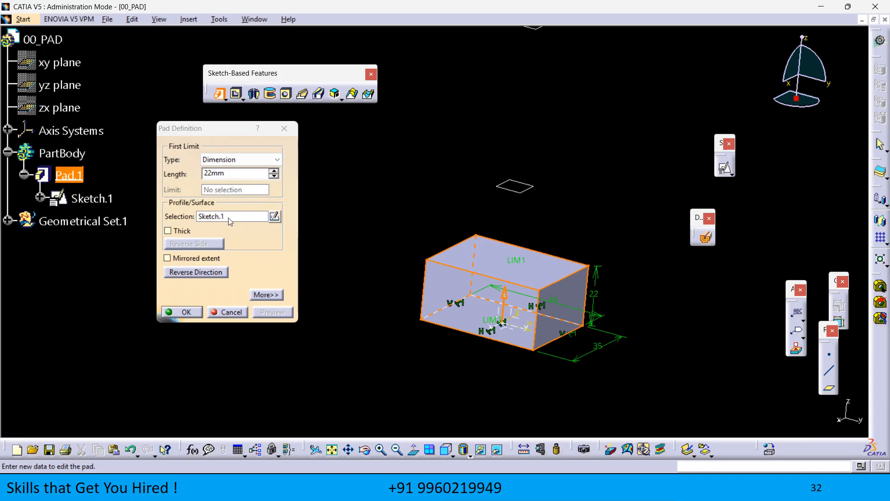
click(241, 159)
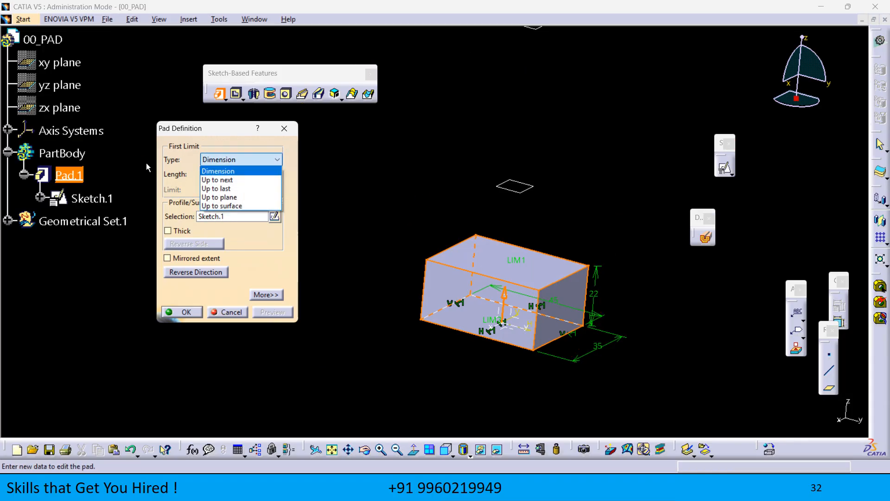
click(416, 161)
drag(232, 174, 173, 175)
text(15)
key(Return)
click(345, 224)
- Start a positioned sketch on the lower offset plane above the block, with swapped axes and the V direction reversed
middle_drag(345, 223, 319, 212)
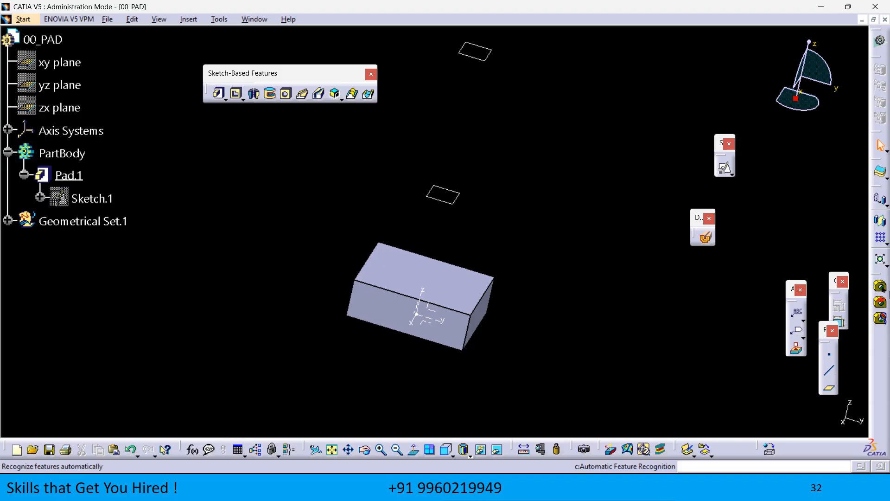
click(726, 170)
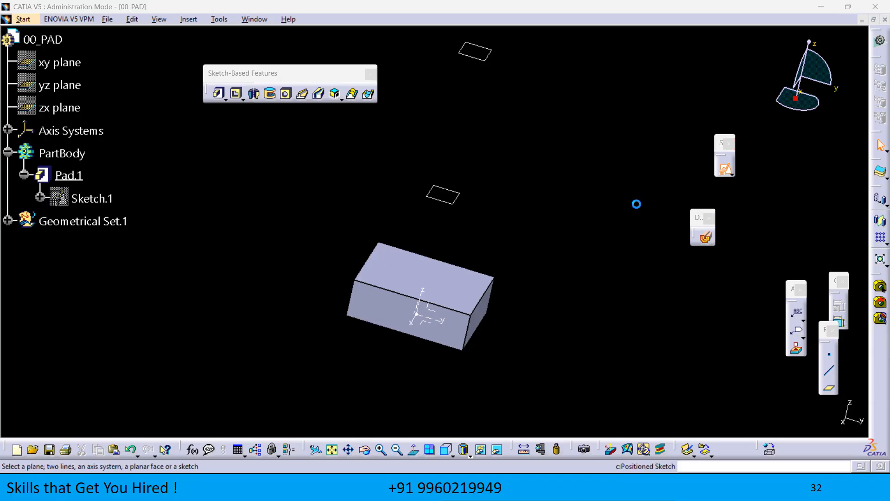
click(453, 208)
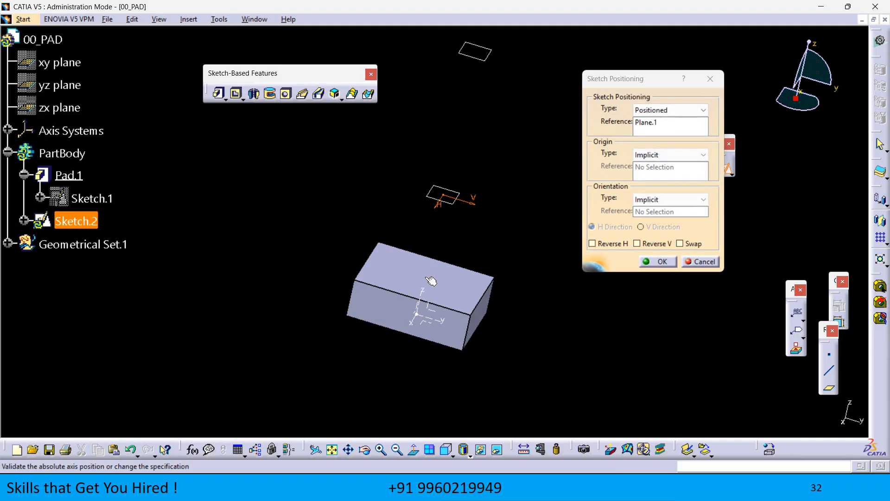
click(695, 243)
click(637, 243)
click(657, 262)
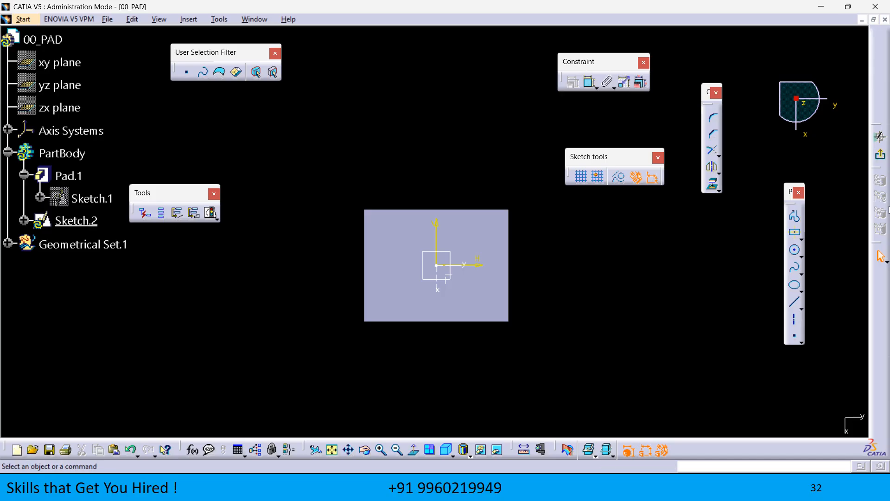
- Sketch a circle about 16 mm in diameter centred on the sketch origin
click(794, 250)
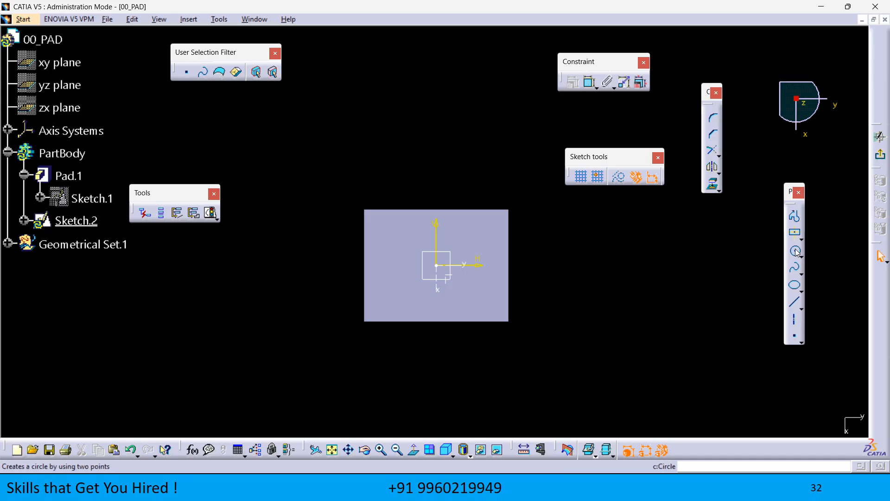
click(436, 265)
click(445, 290)
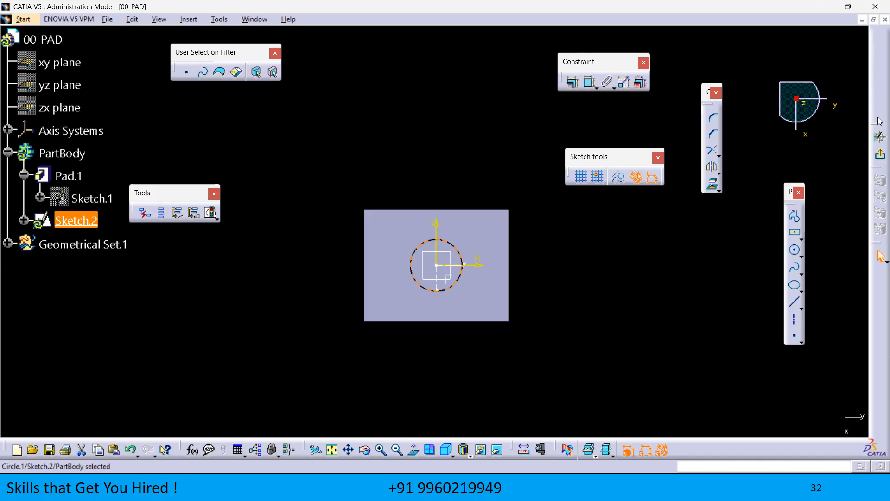
click(590, 82)
click(430, 211)
click(395, 175)
click(393, 169)
key(Delete)
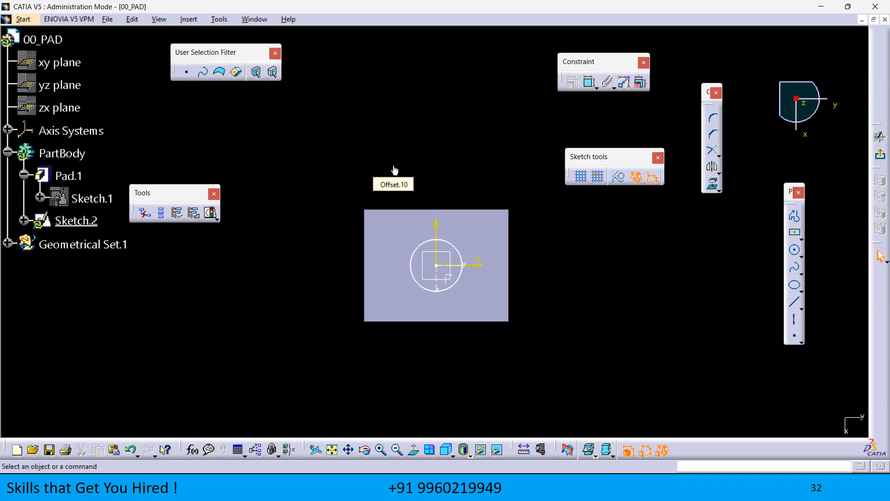
- Dimension the circle's diameter, set it to 15 mm and exit the sketch
click(590, 82)
click(456, 249)
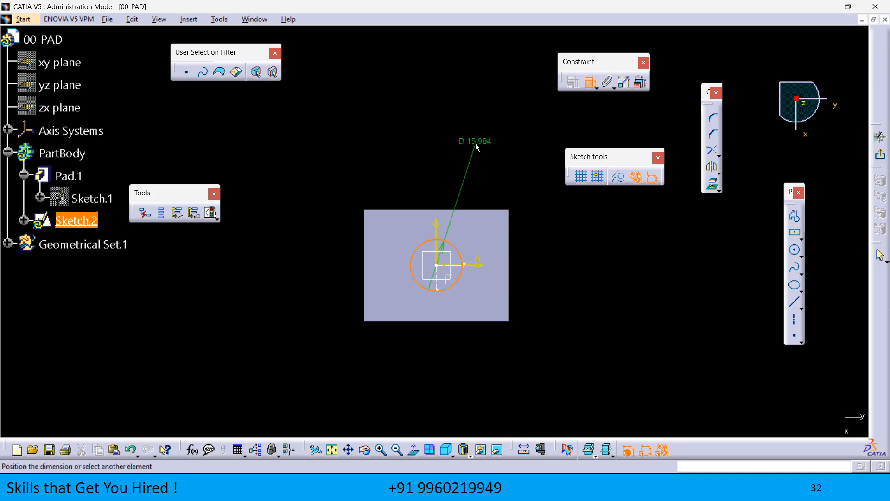
click(476, 146)
double_click(476, 142)
text(15)
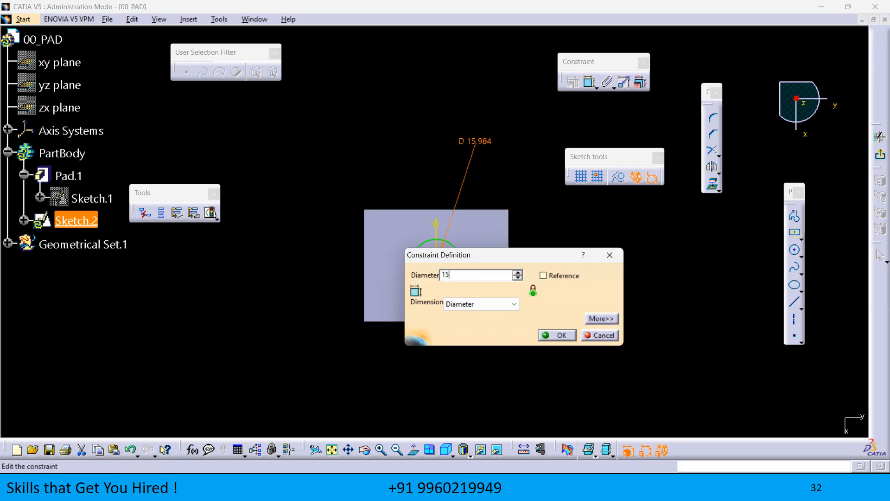
key(Return)
click(880, 155)
mouse_move(505, 309)
middle_down()
mouse_move(501, 263)
mouse_move(488, 254)
mouse_move(501, 271)
middle_up()
click(507, 279)
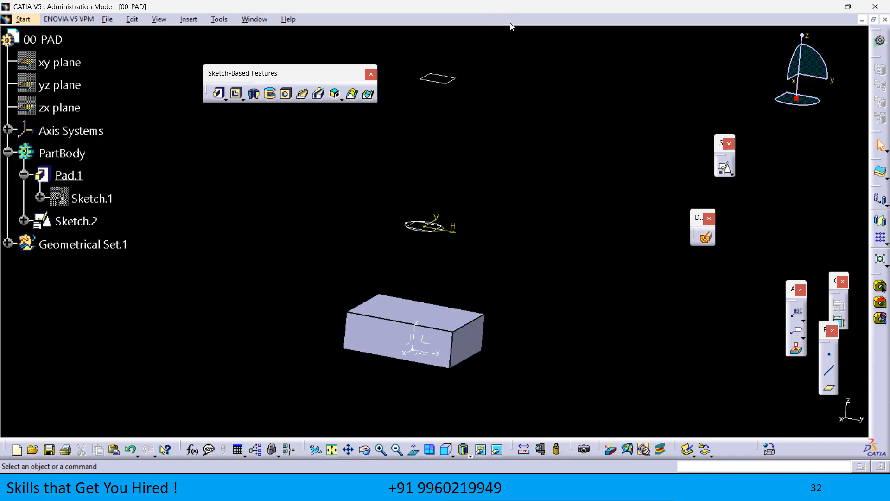
key(alt+Tab)
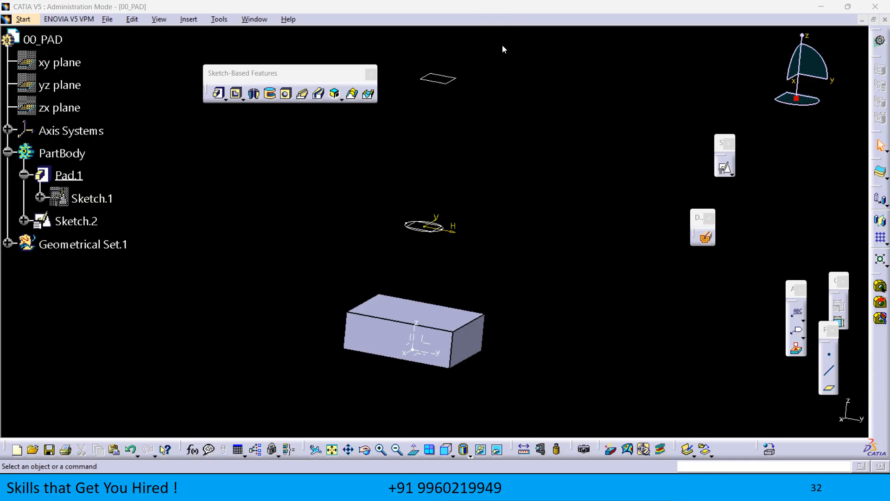
click(494, 59)
middle_drag(528, 201, 509, 171)
middle_drag(508, 241, 521, 213)
click(521, 214)
middle_drag(521, 214, 527, 236)
middle_drag(518, 195, 524, 212)
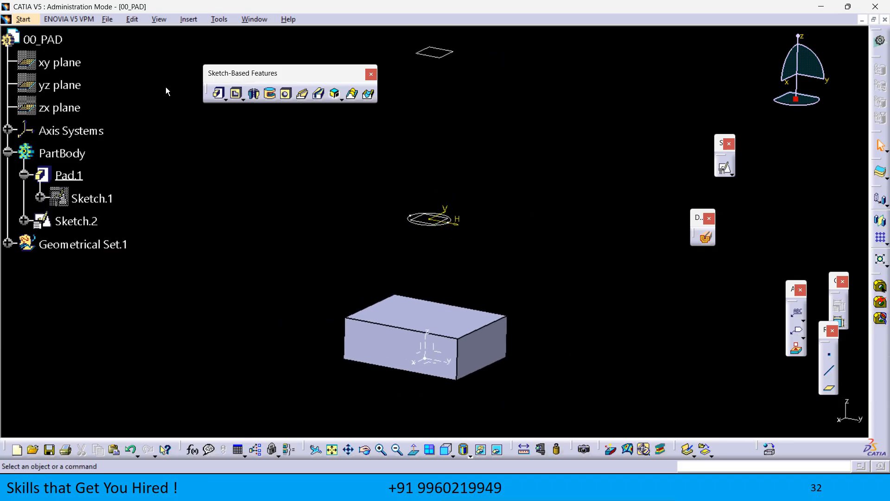
- Pad the circle sketch upward to a length of 20 mm with the Dimension limit type
click(219, 95)
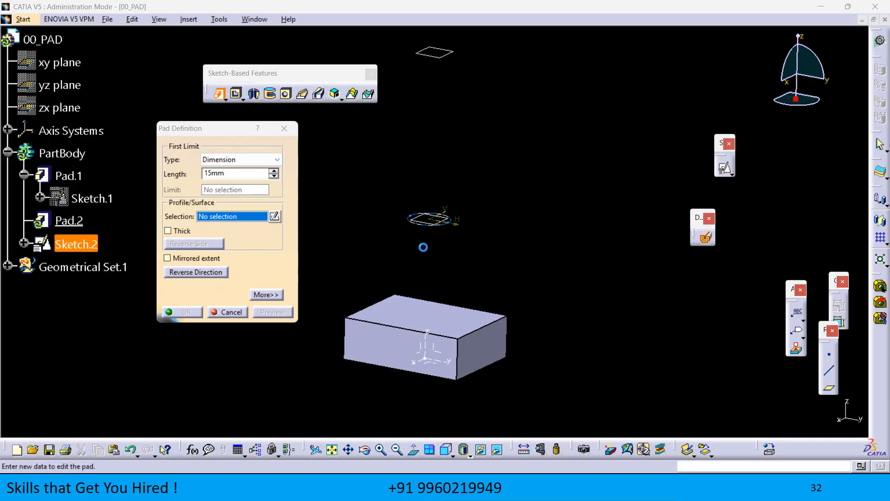
click(423, 245)
middle_drag(424, 245, 422, 286)
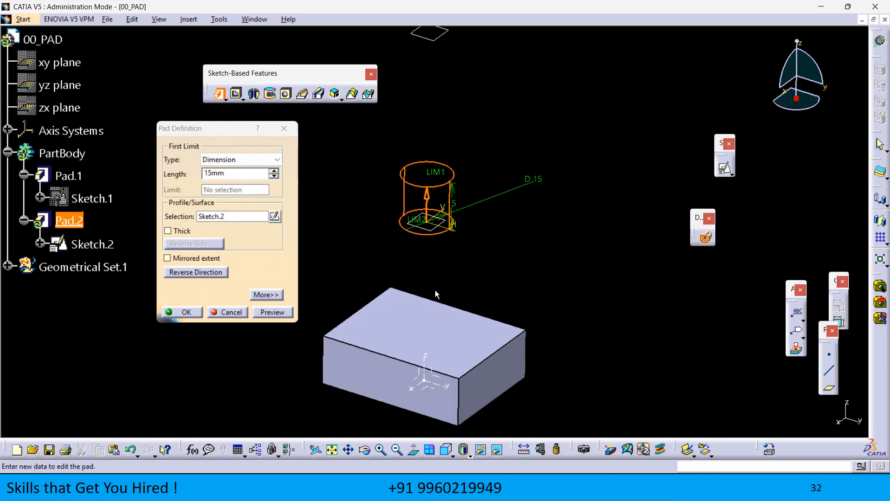
double_click(240, 172)
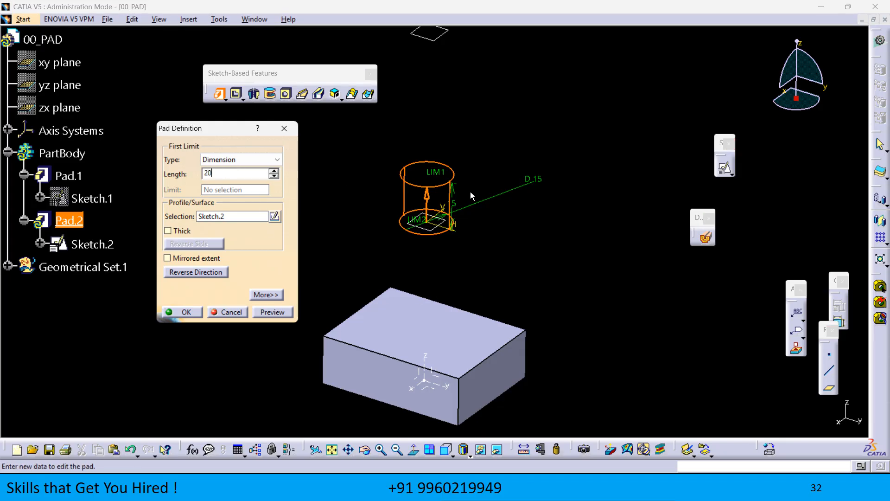
click(541, 252)
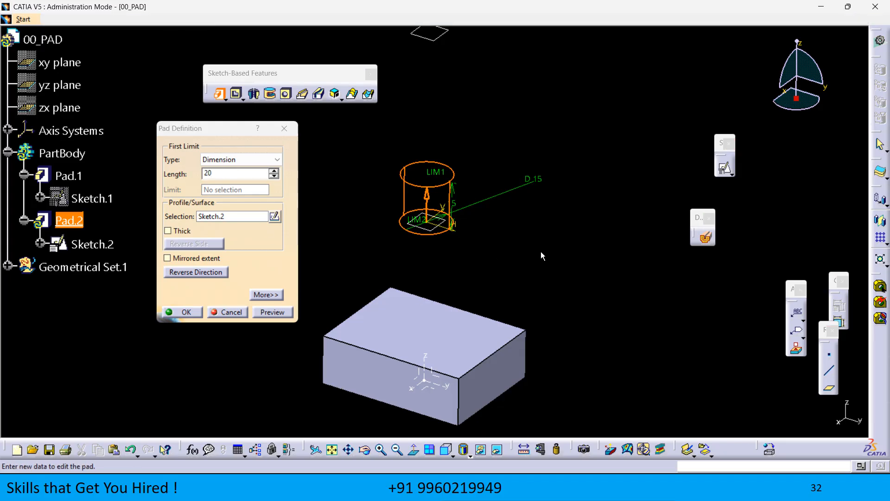
click(186, 312)
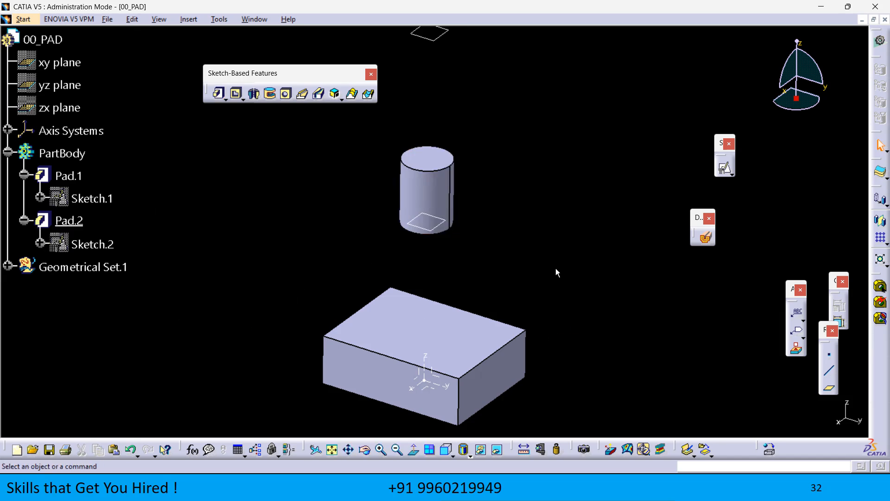
- Start another positioned sketch on the plane at the cylinder's base, with swapped axes and the V direction reversed
middle_drag(545, 238, 563, 273)
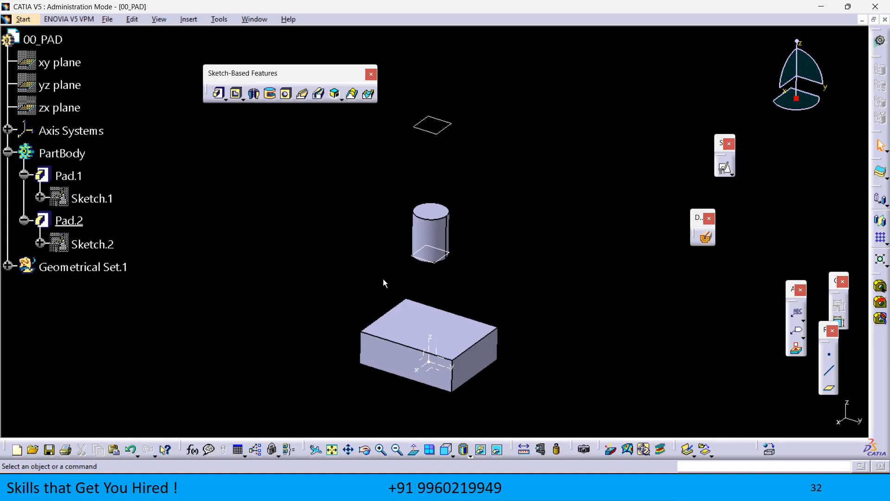
click(726, 175)
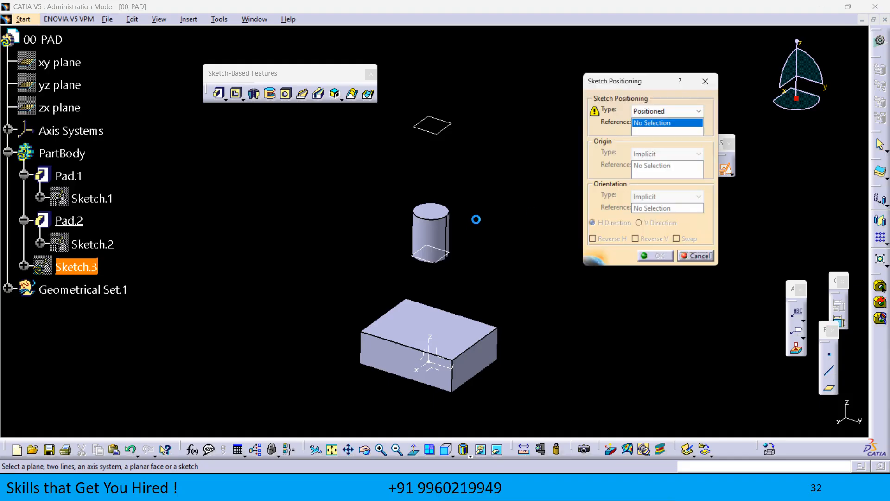
click(452, 257)
mouse_move(625, 78)
mouse_down()
mouse_move(591, 167)
mouse_move(578, 143)
mouse_up()
click(649, 309)
click(609, 310)
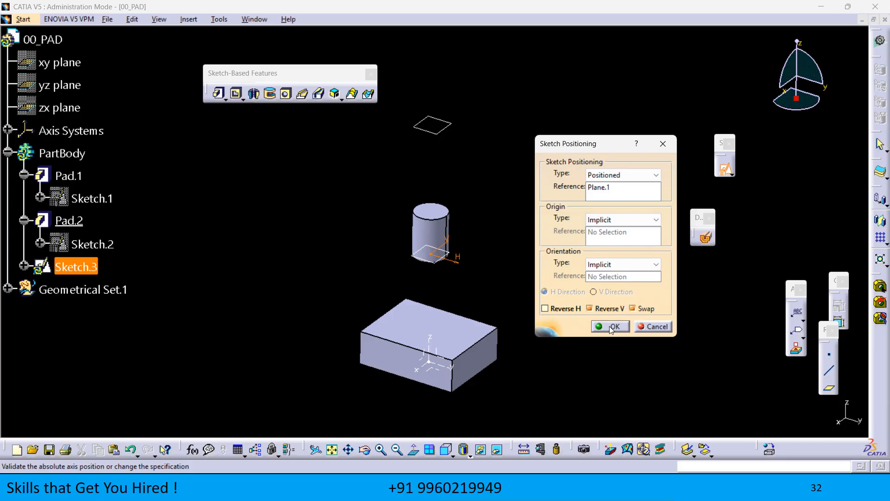
click(610, 327)
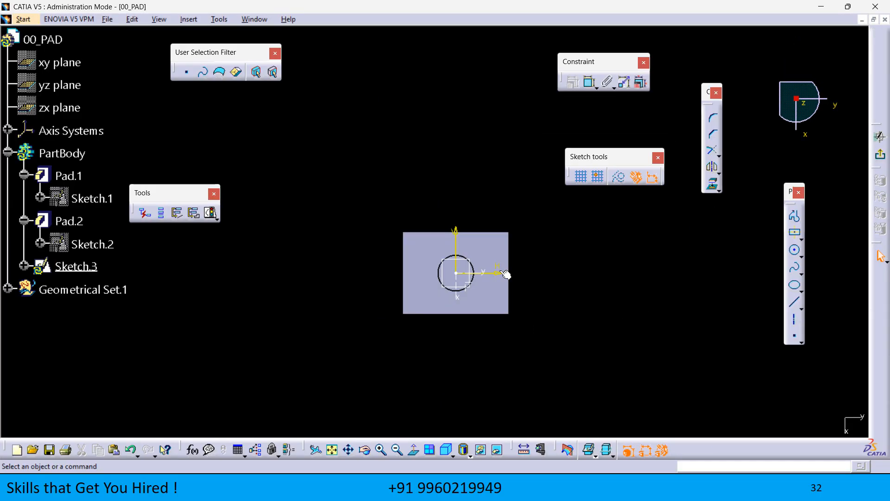
- Sketch a circle centred on the origin, concentric with and smaller than the cylinder's outline
click(794, 251)
middle_drag(512, 315, 512, 251)
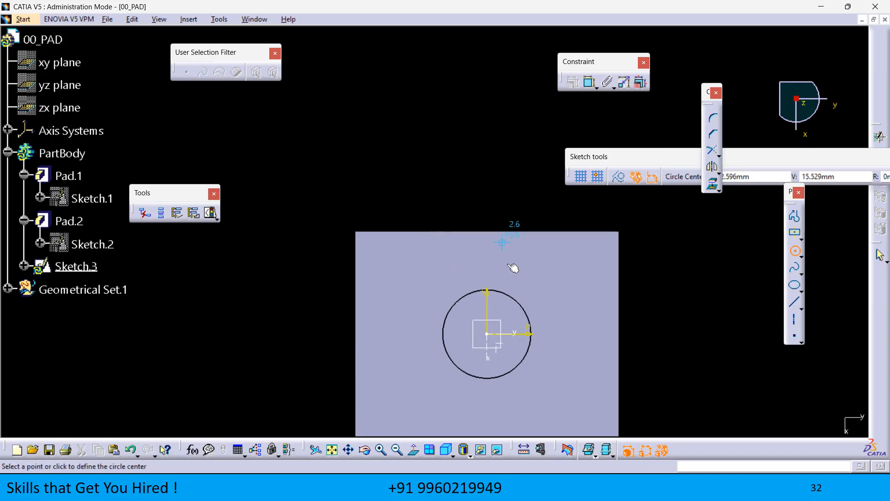
click(487, 333)
click(488, 309)
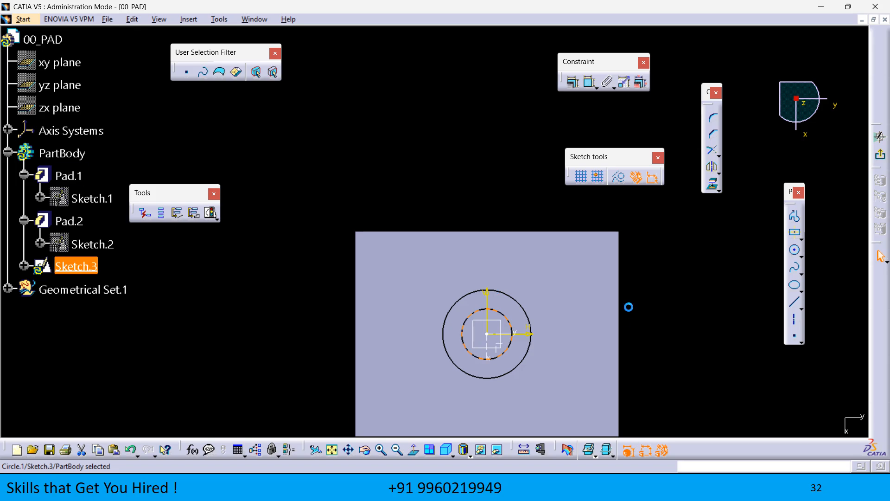
- Dimension the circle's diameter, set it to 8 mm and exit the sketch
click(590, 82)
click(380, 174)
double_click(380, 175)
text(8)
key(Return)
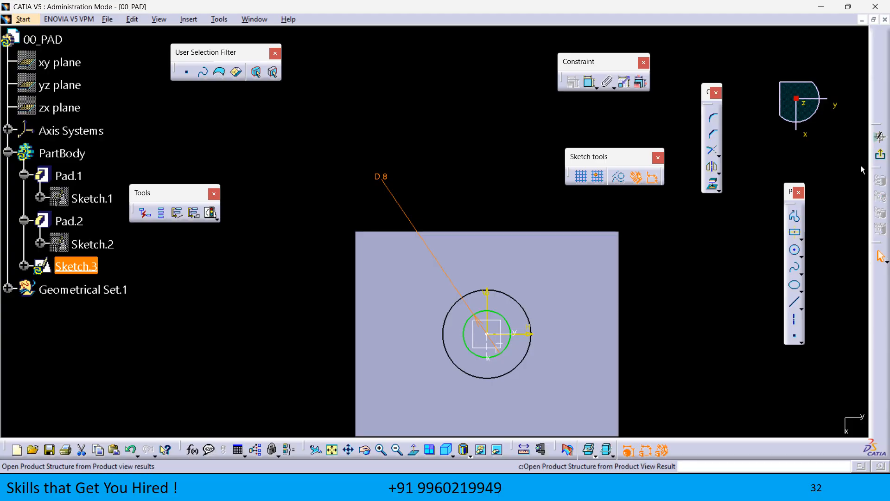
click(880, 154)
- Pad the 8 mm circle sketch with the first limit Up to plane, using the offset plane above the cylinder, and preview it
middle_drag(536, 333, 531, 297)
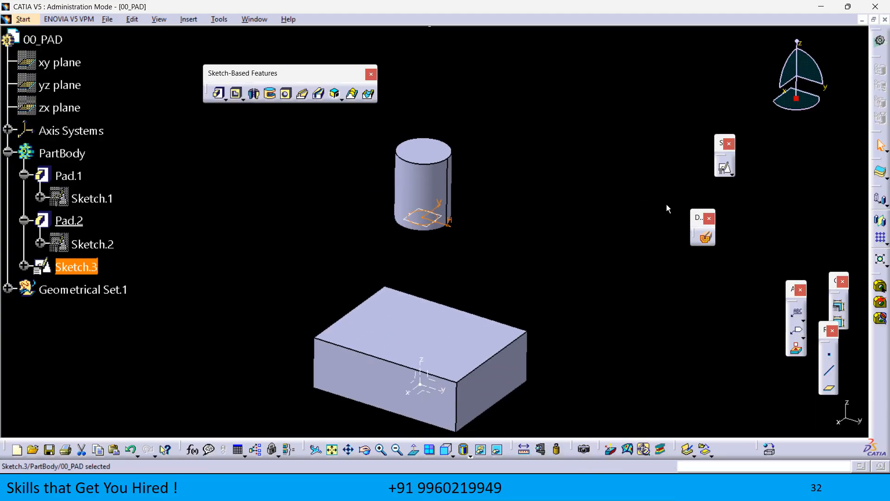
click(218, 93)
middle_drag(518, 193, 523, 253)
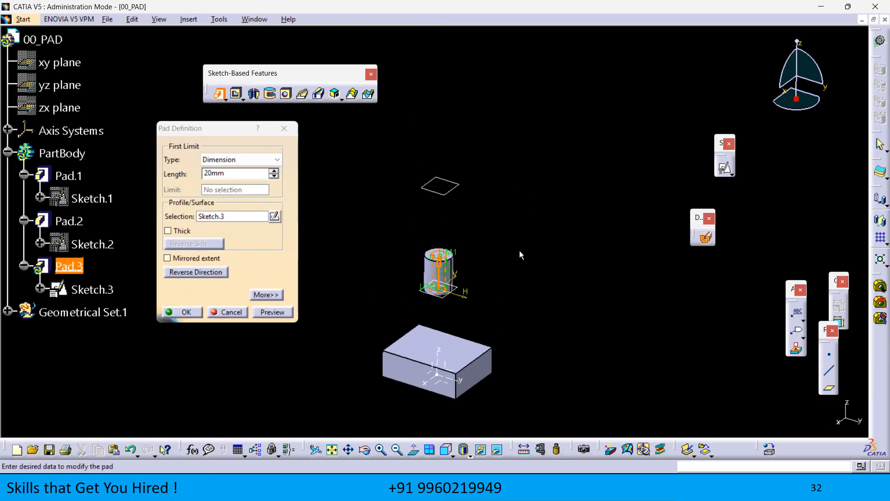
click(237, 161)
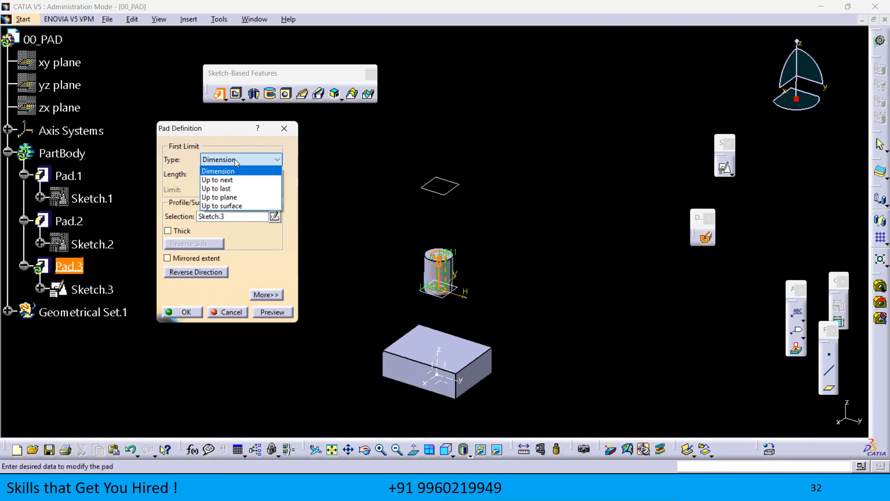
click(241, 198)
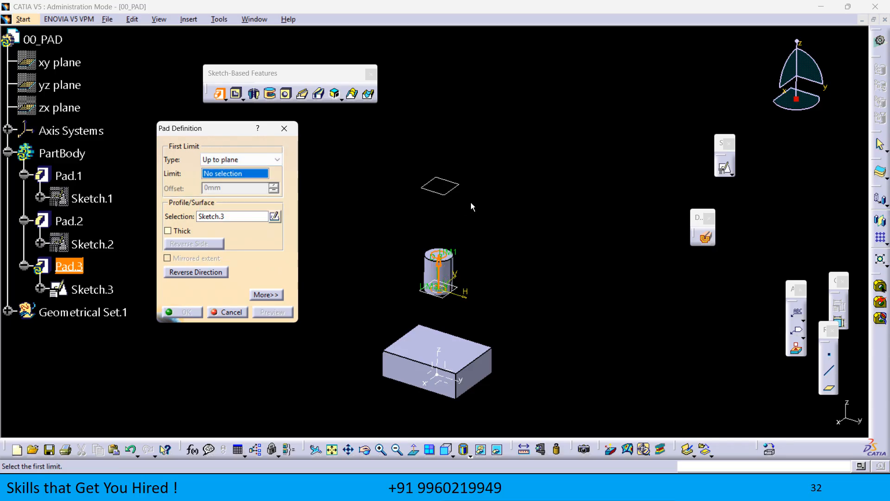
click(449, 191)
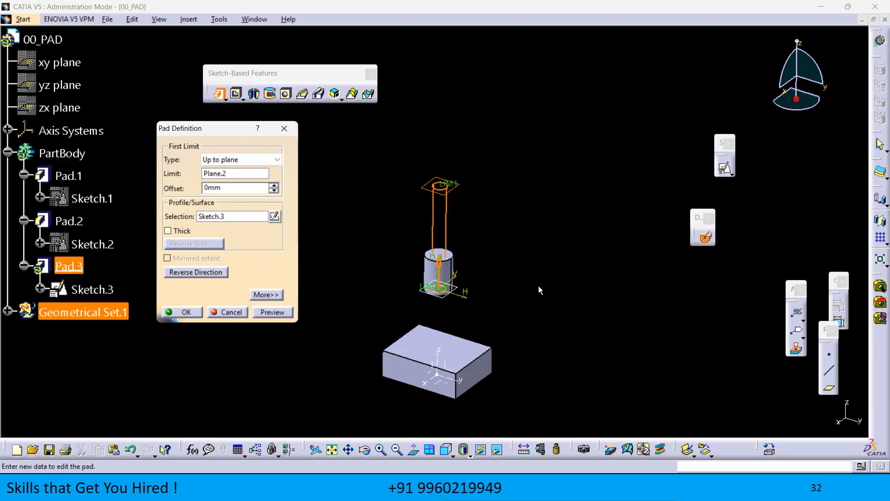
click(289, 311)
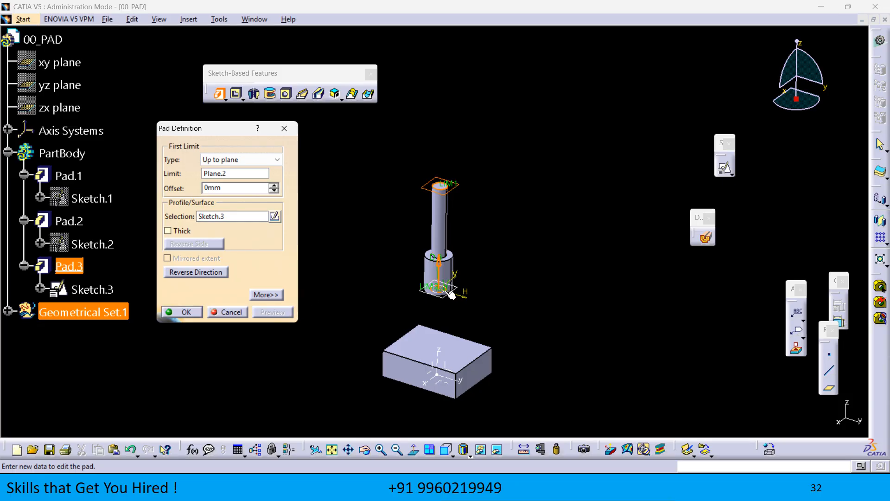
- Set the pad's second limit to Up to next so it extends down to the block, preview it and accept the pad
click(266, 295)
middle_drag(454, 297, 552, 195)
middle_drag(527, 279, 402, 245)
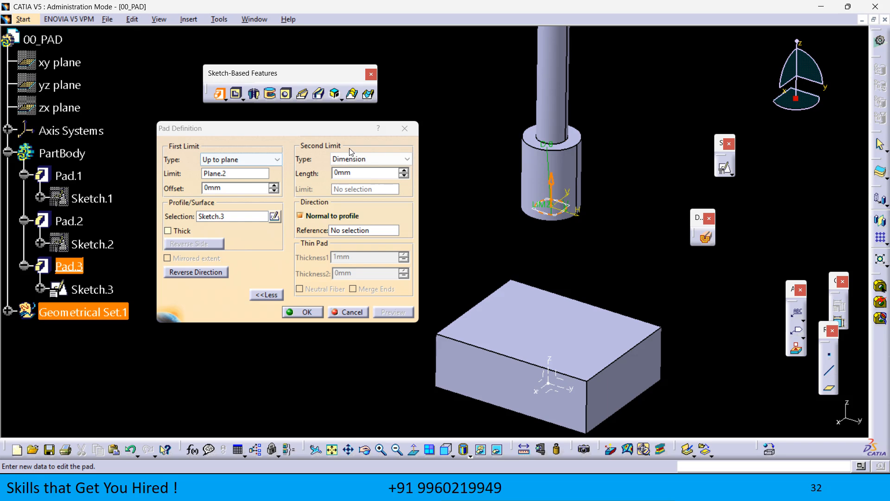
click(371, 159)
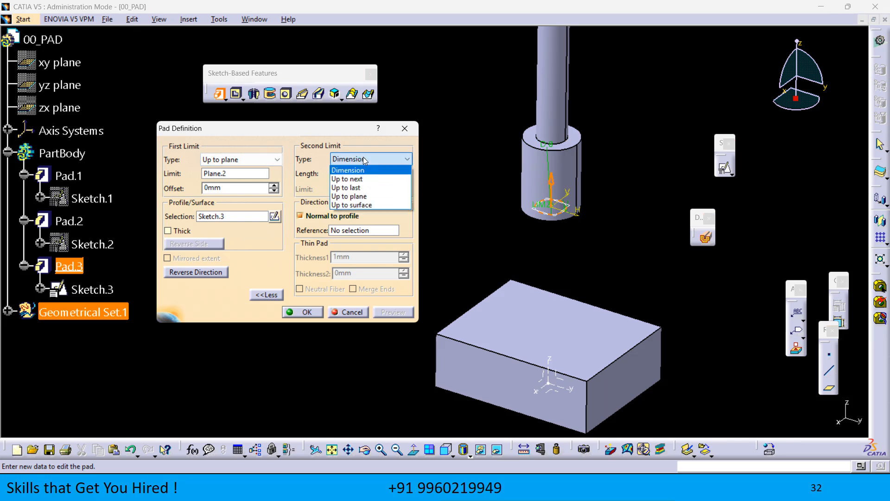
click(357, 180)
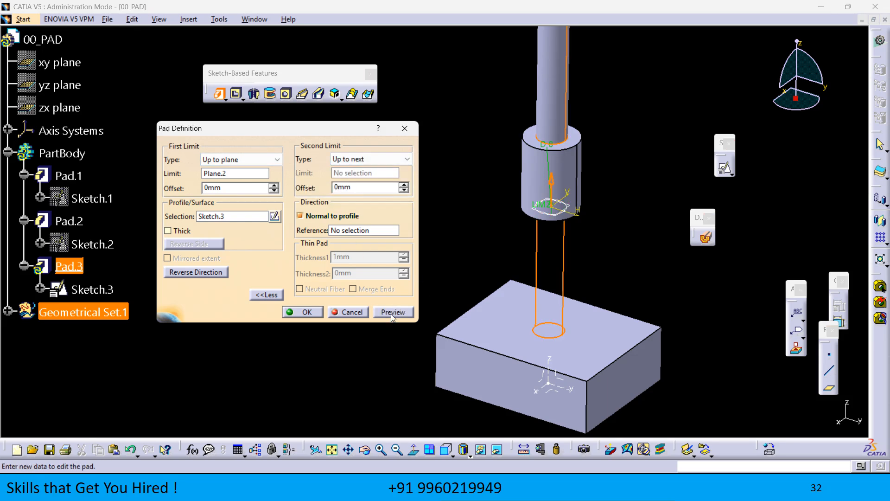
click(390, 312)
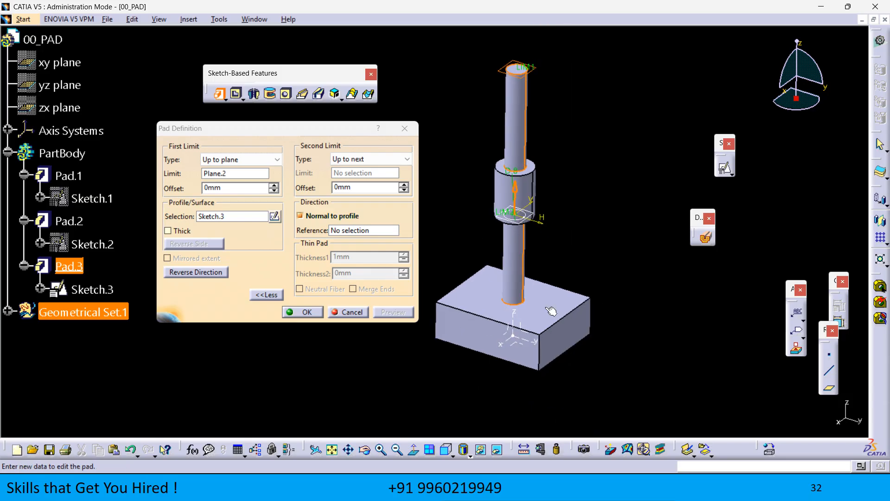
scroll(572, 293, down, 1)
ctrl+middle_drag(568, 223, 567, 254)
middle_drag(567, 253, 570, 302)
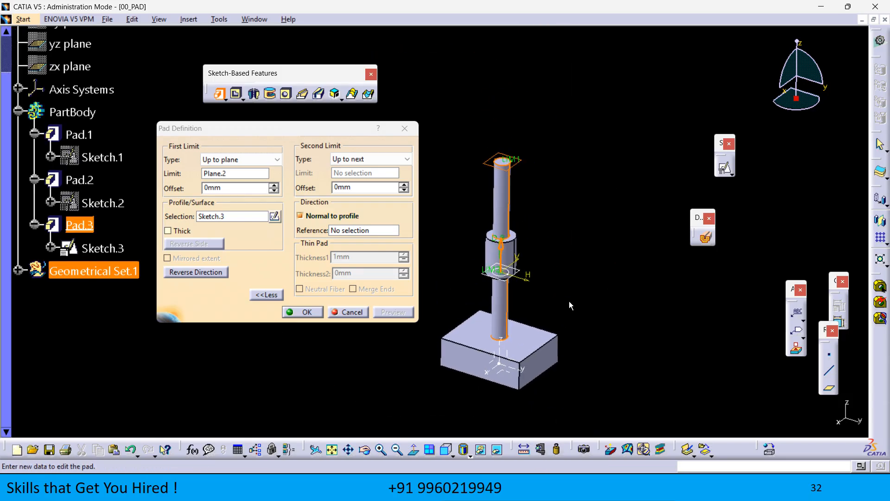
click(320, 316)
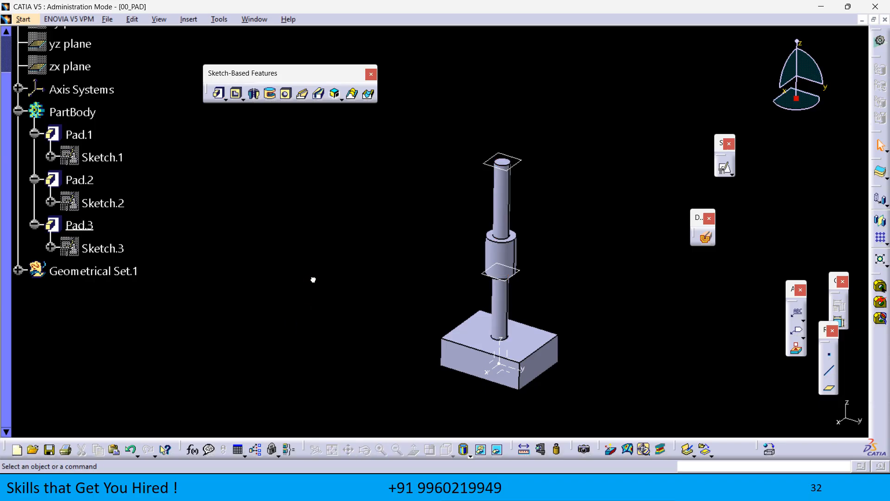
- Reopen the rod's pad definition, examine the first-limit type options and leave it without changes
middle_drag(314, 279, 273, 262)
double_click(79, 225)
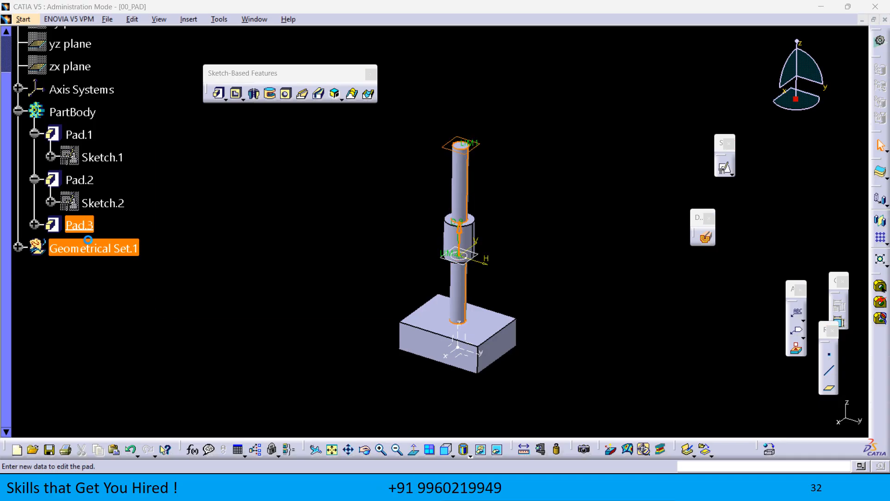
click(240, 159)
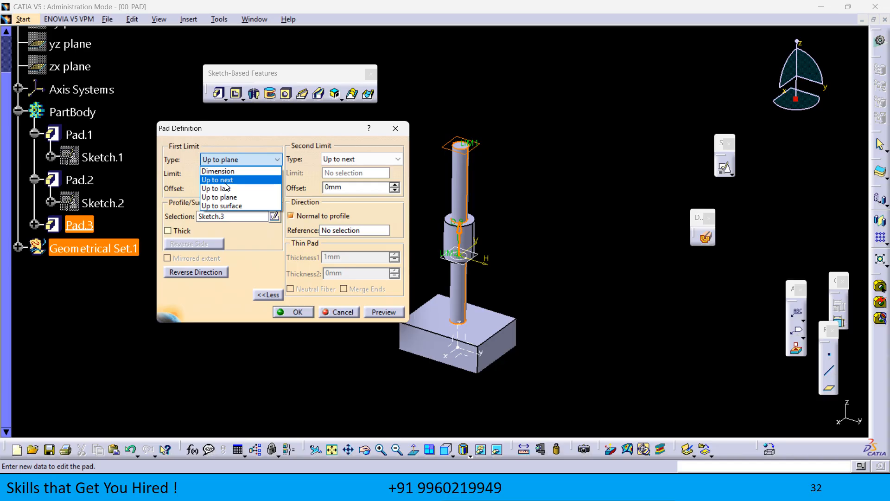
click(297, 313)
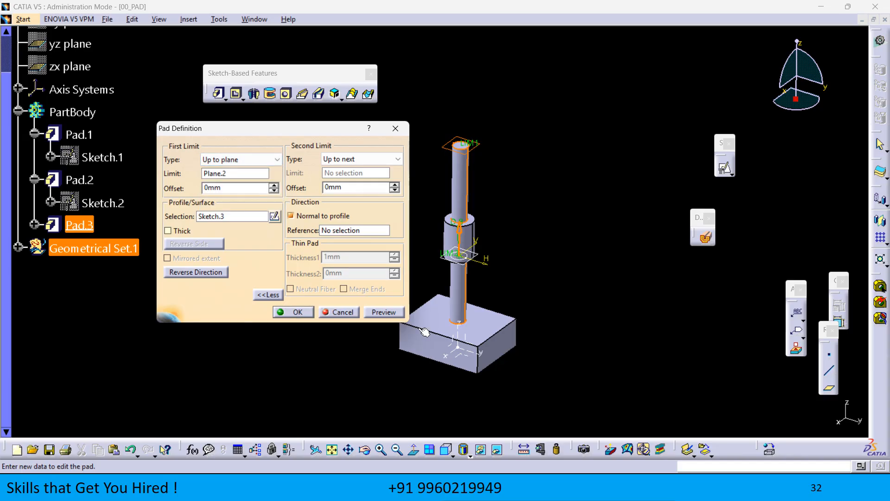
click(581, 237)
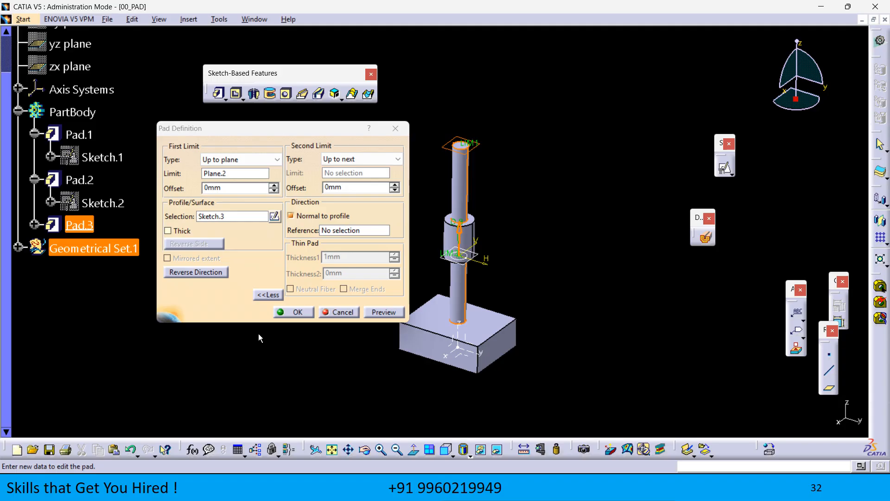
click(351, 313)
- Create a plane offset 60 mm upward from the plane at the rod's upper end
middle_drag(572, 255, 516, 305)
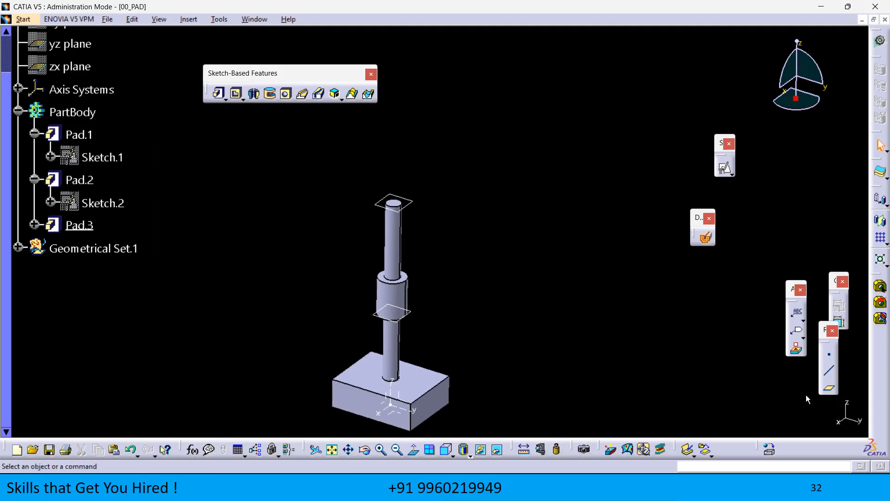
click(830, 388)
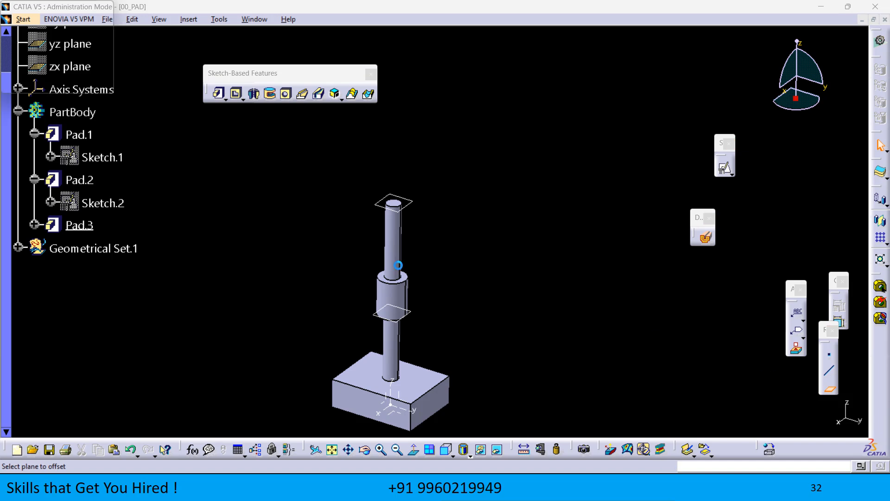
click(419, 207)
click(745, 416)
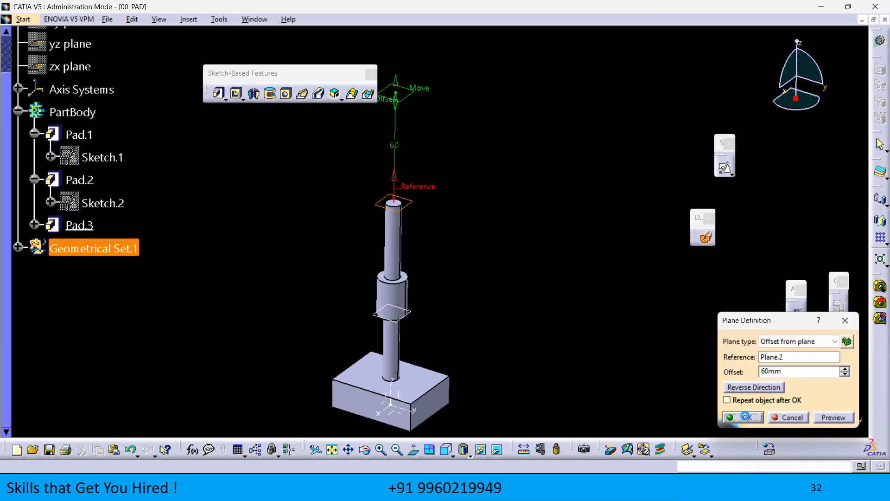
- Start a positioned sketch on the axis system's XY plane with swapped axes and the V direction reversed
click(724, 170)
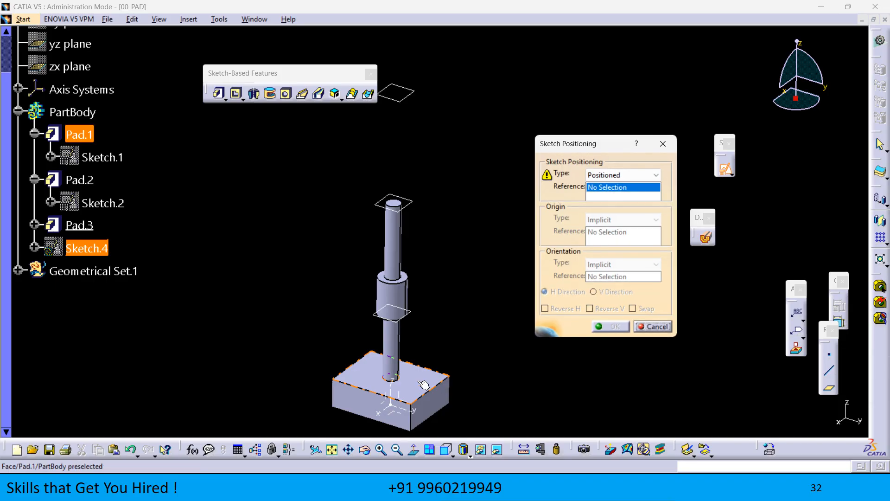
middle_drag(420, 385, 412, 316)
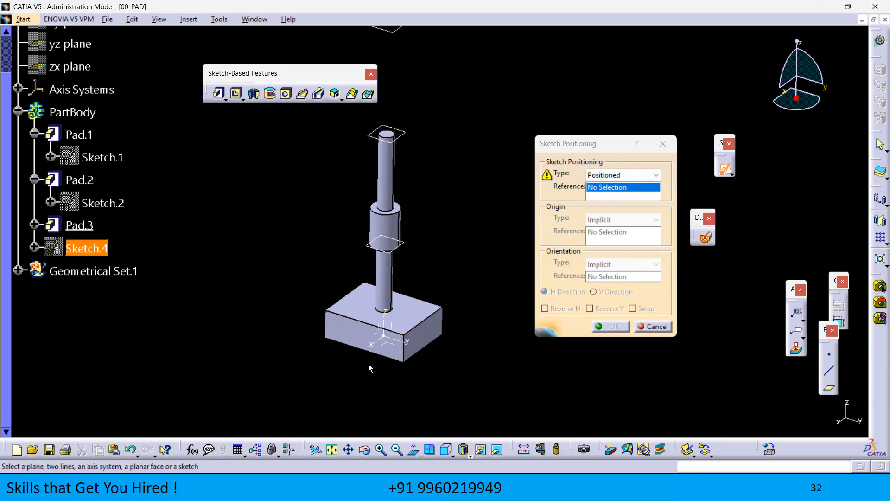
click(394, 345)
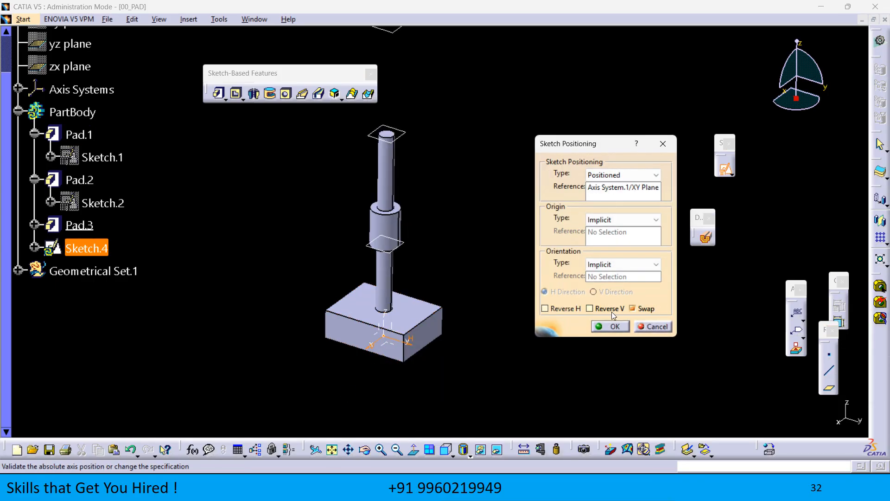
click(611, 326)
- Sketch a circle about 10.8 mm in diameter centred on the origin, between the rod's and the cylinder's outlines
mouse_move(548, 362)
middle_down()
mouse_move(469, 318)
mouse_move(521, 237)
mouse_move(459, 318)
mouse_move(394, 30)
middle_up()
mouse_move(432, 260)
middle_down()
mouse_move(425, 313)
mouse_move(420, 306)
mouse_move(393, 318)
mouse_move(397, 348)
middle_up()
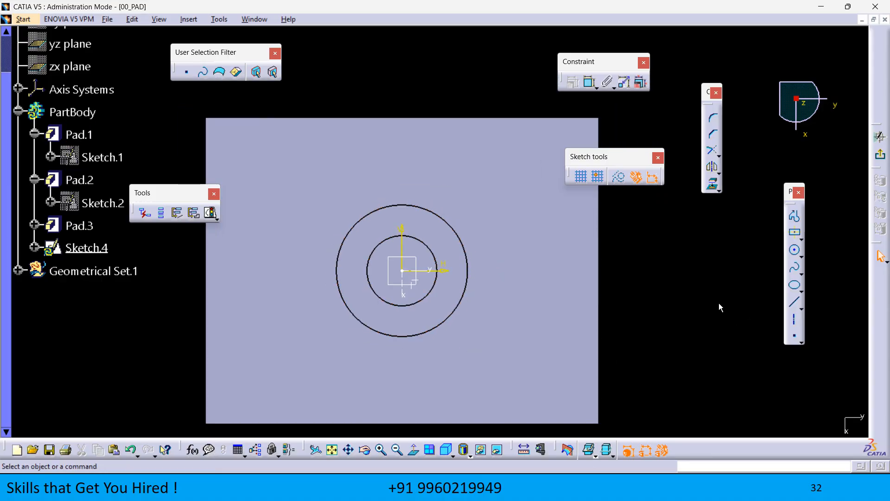
click(795, 250)
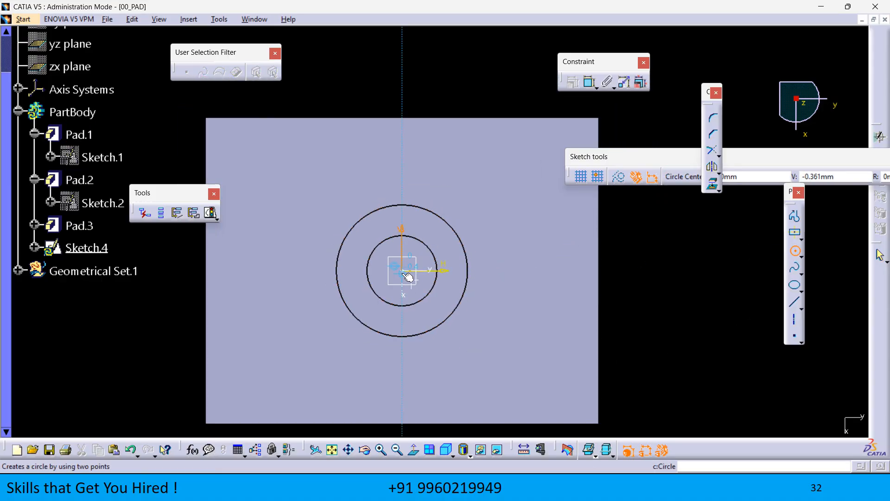
click(403, 271)
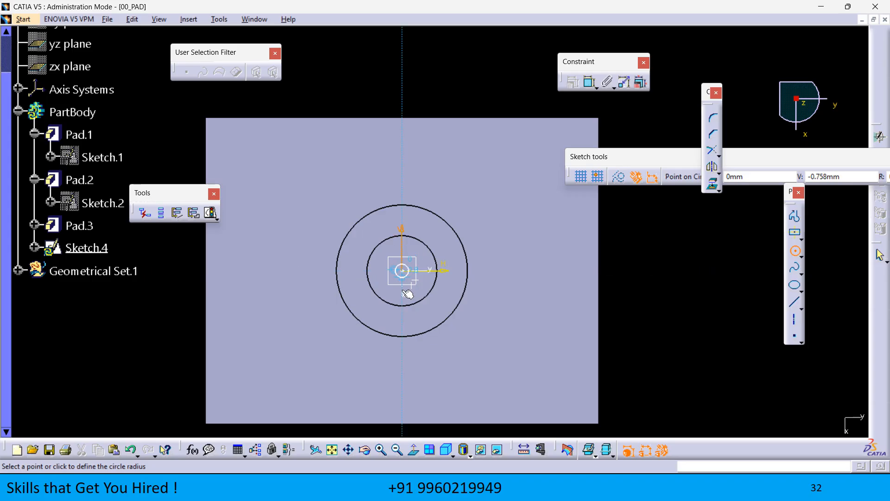
click(404, 319)
- Dimension the new circle's diameter, set it to 10.5 mm and exit the sketch
click(590, 82)
click(379, 229)
double_click(308, 91)
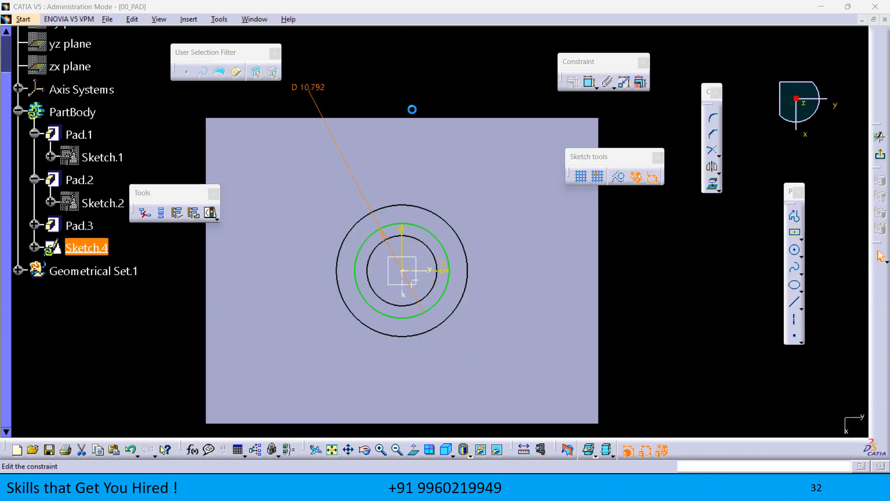
text(1)
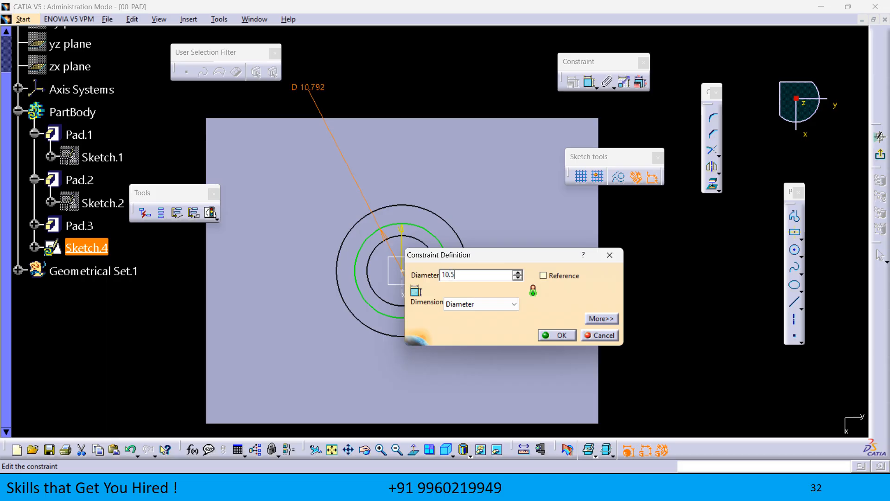
text(0.5)
key(Return)
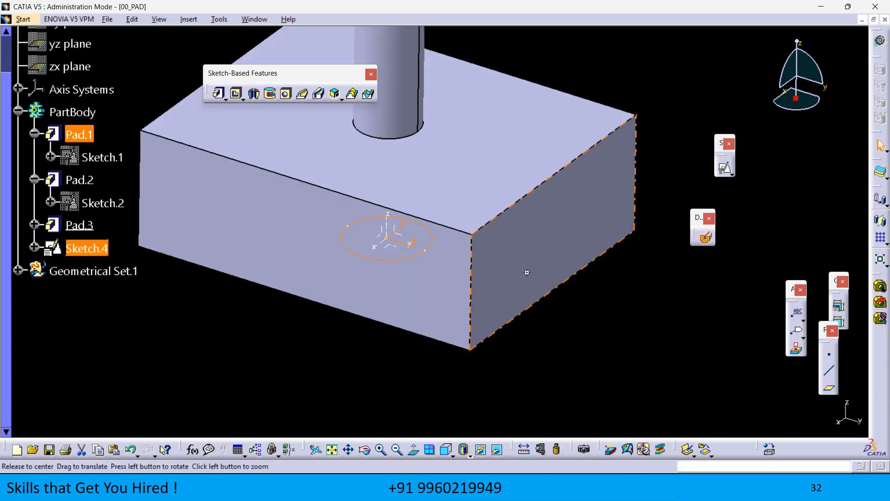
- Start a positioned sketch on the plane at the rod's upper end, with swapped axes and the V direction reversed
mouse_move(527, 272)
middle_down()
mouse_move(515, 313)
mouse_move(523, 387)
mouse_move(546, 285)
middle_up()
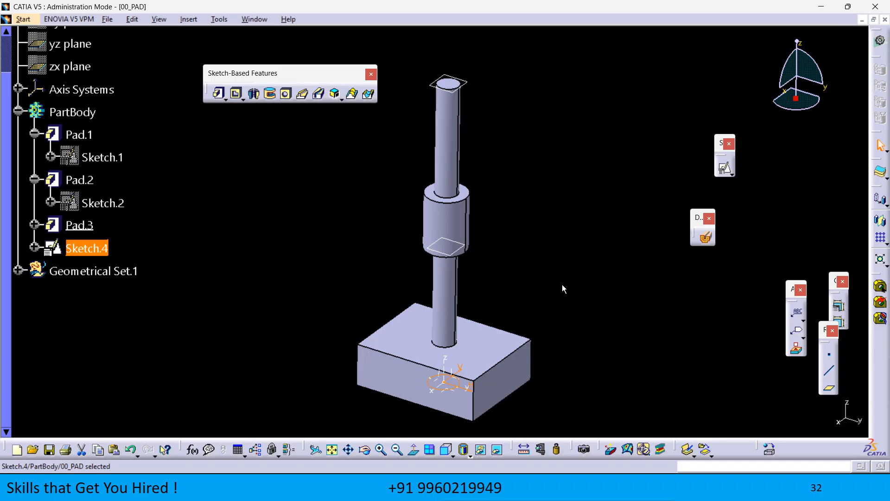
click(563, 284)
mouse_move(563, 279)
middle_down()
mouse_move(553, 282)
mouse_move(554, 341)
middle_up()
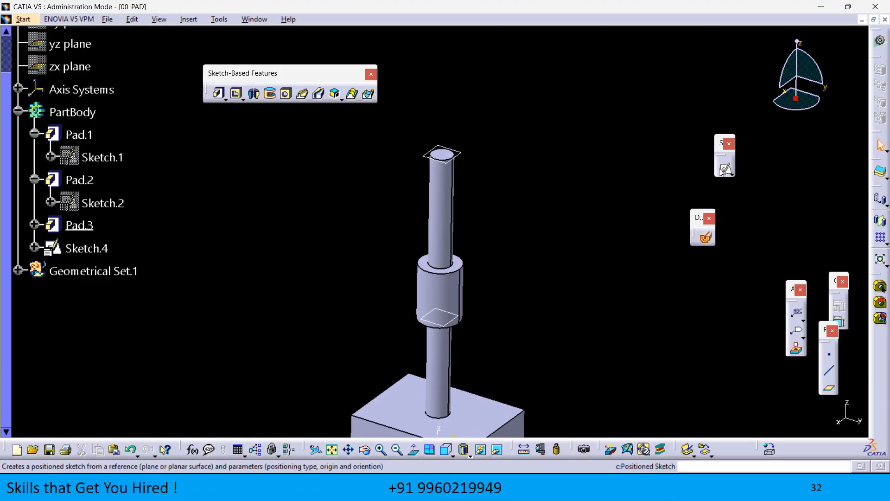
click(725, 168)
click(462, 153)
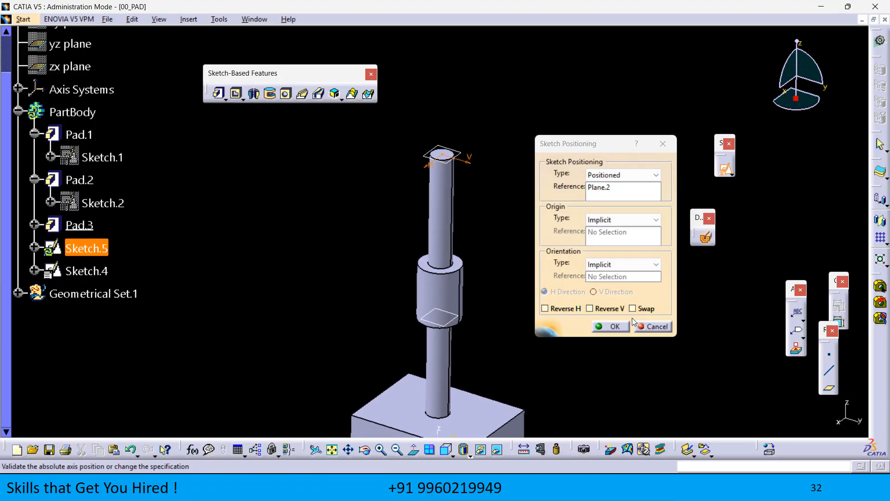
click(643, 310)
click(610, 326)
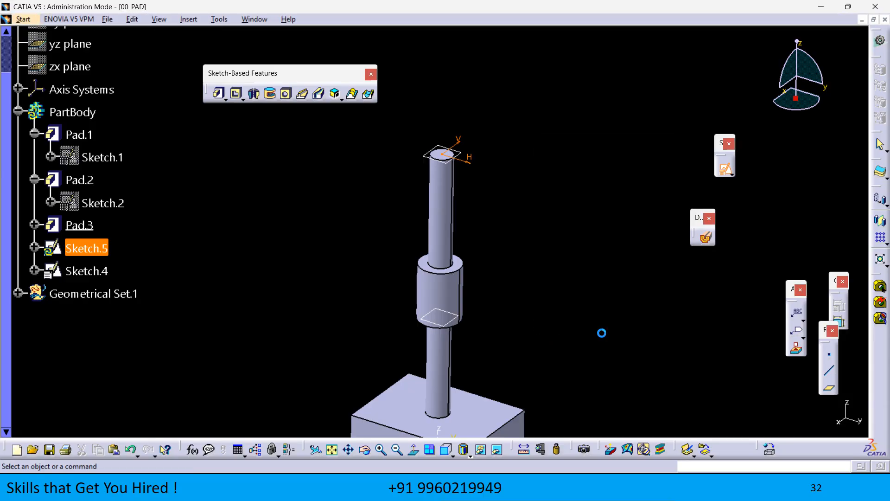
- Sketch a circle centred on the origin, concentric with and larger than the cylinder's outline
middle_drag(455, 265, 582, 483)
middle_drag(678, 287, 678, 364)
click(795, 249)
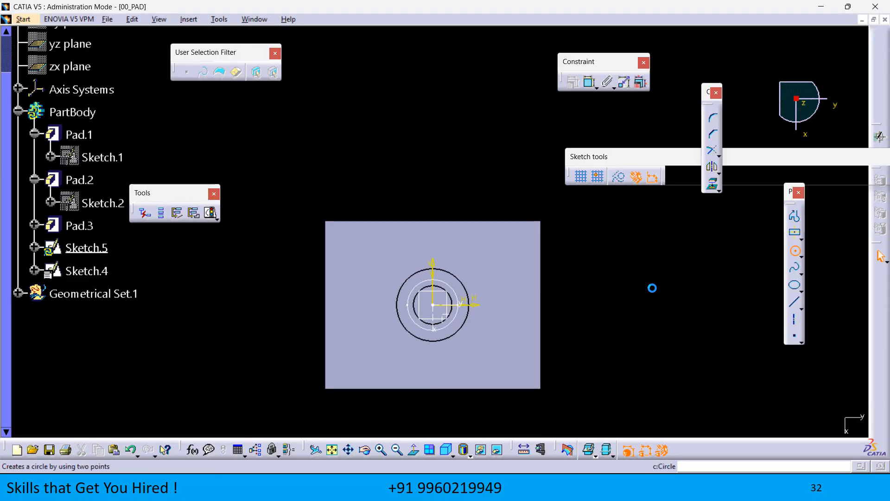
click(433, 305)
click(451, 357)
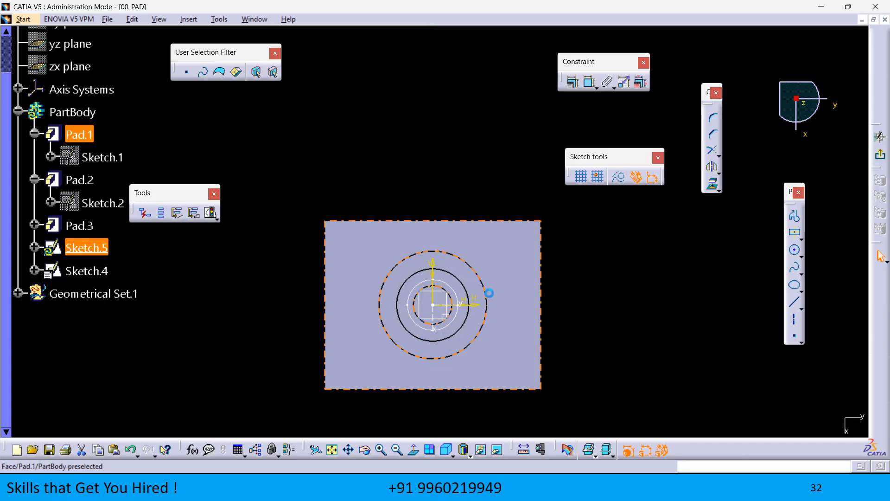
- Dimension the large concentric circle's diameter, set it to 22 mm and exit the sketch
click(590, 85)
double_click(460, 174)
text(22)
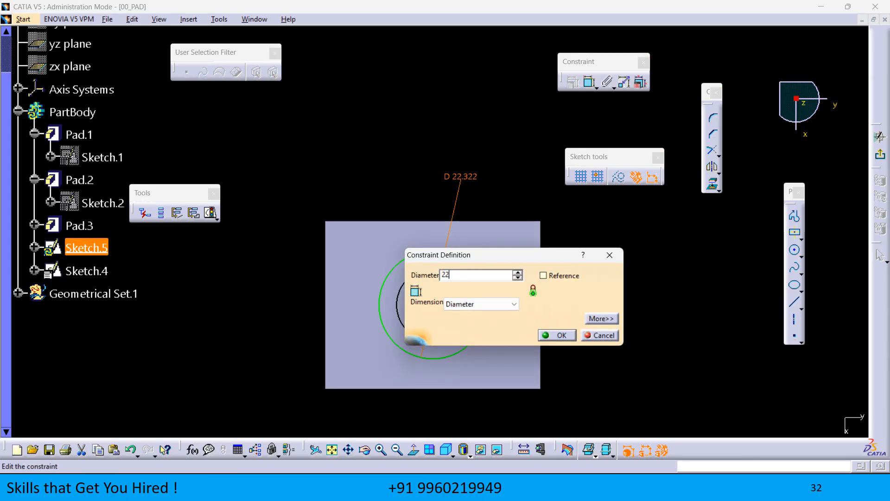
key(Return)
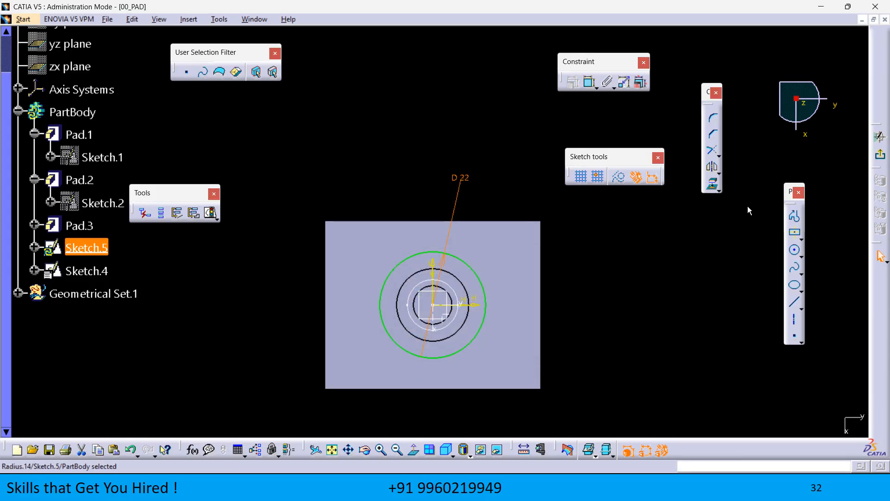
click(880, 154)
click(486, 200)
mouse_move(436, 306)
middle_down()
mouse_move(447, 233)
mouse_move(519, 264)
middle_up()
mouse_move(503, 306)
middle_down()
mouse_move(525, 224)
mouse_move(542, 232)
mouse_move(543, 208)
middle_up()
middle_drag(537, 251, 536, 278)
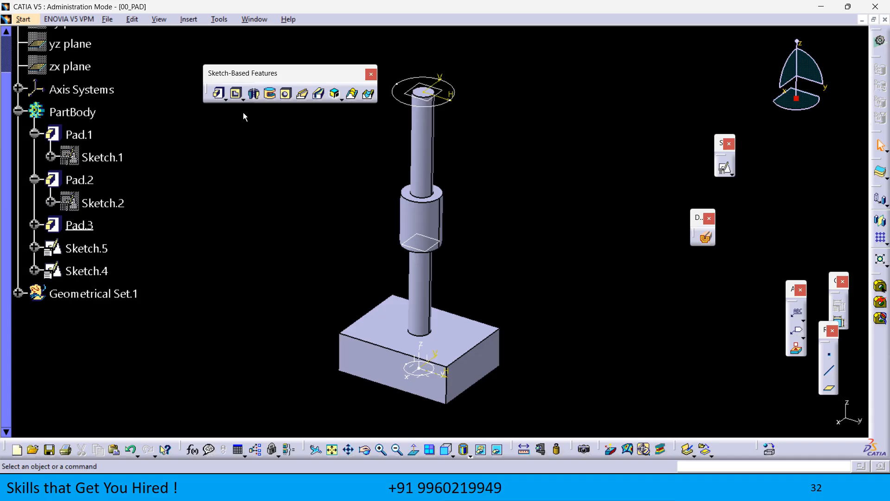
click(219, 94)
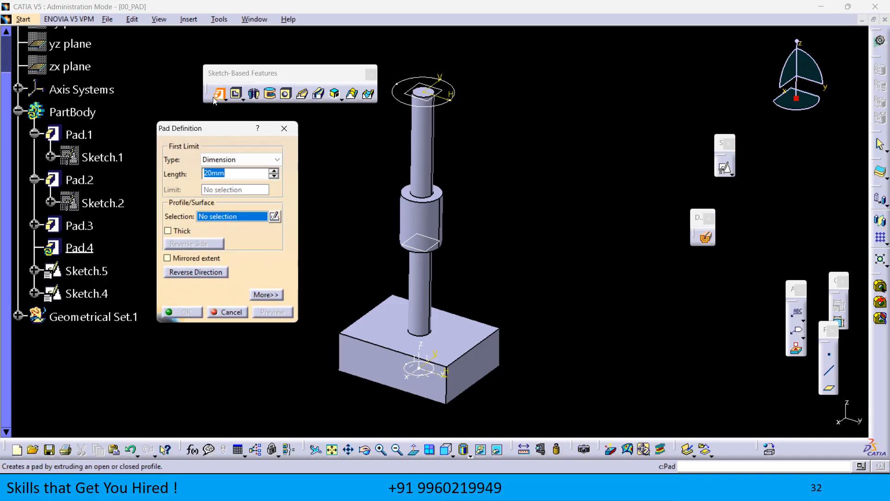
click(411, 373)
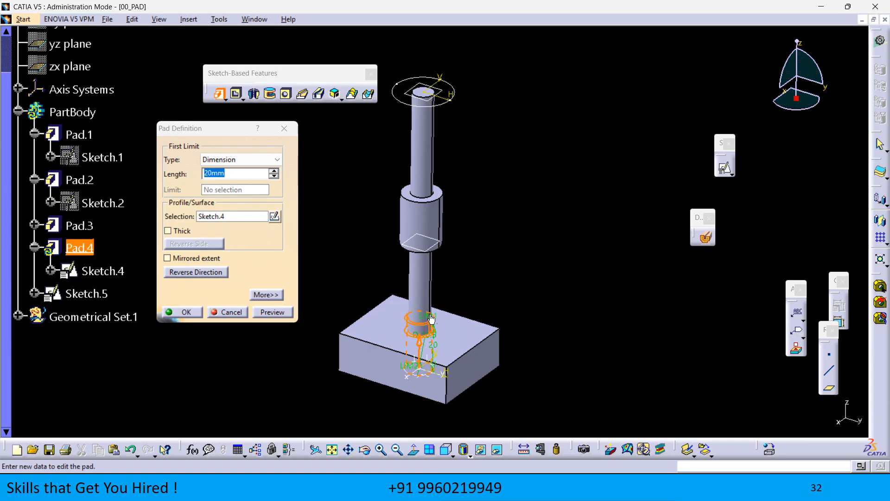
middle_drag(439, 180, 439, 170)
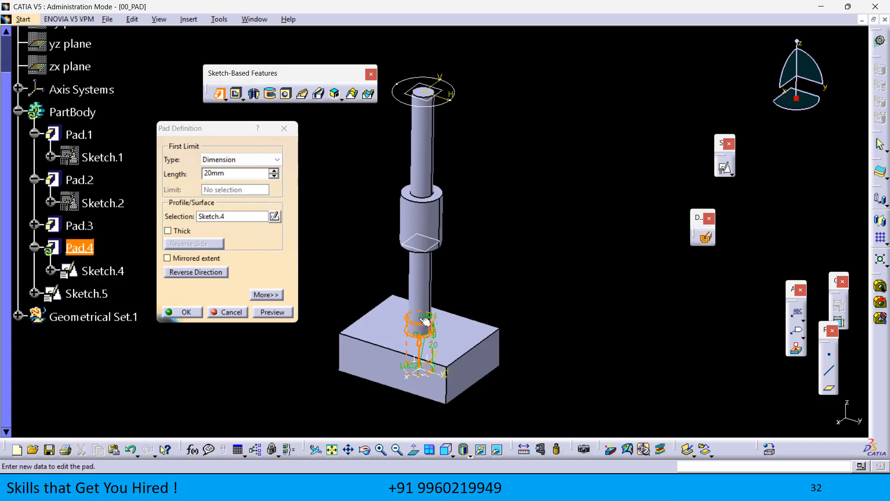
drag(423, 318, 448, 296)
middle_drag(522, 192, 546, 249)
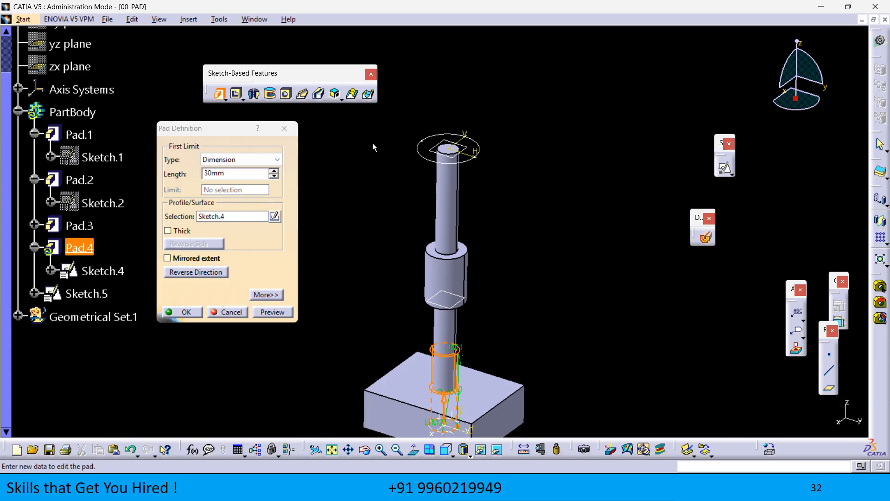
click(236, 313)
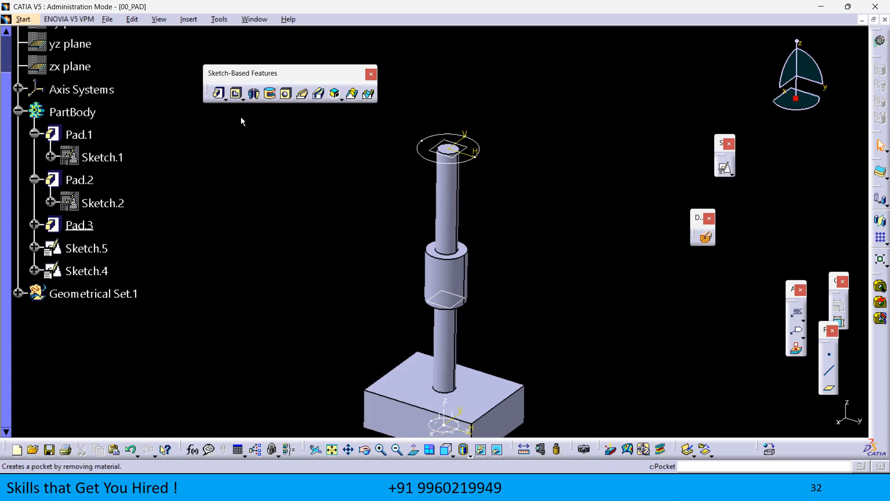
- Pad the 22 mm circle at the rod's upper end with a Dimension limit of 20 mm
middle_drag(366, 163, 363, 217)
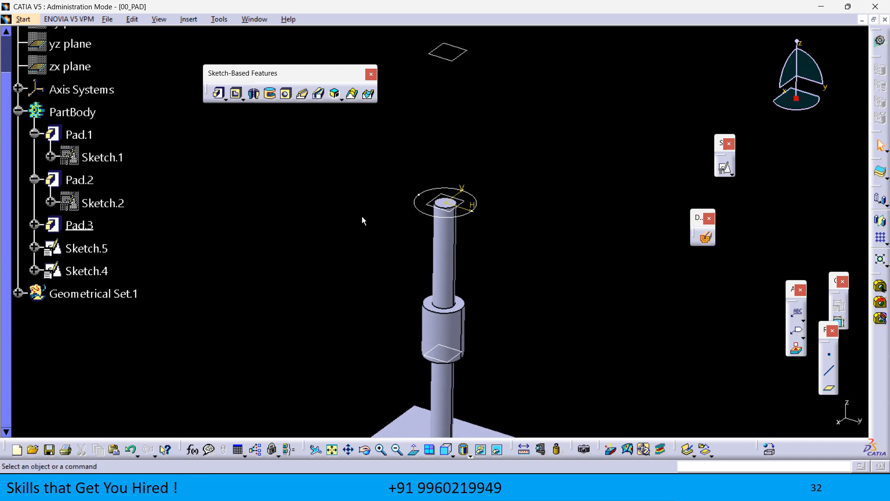
click(218, 94)
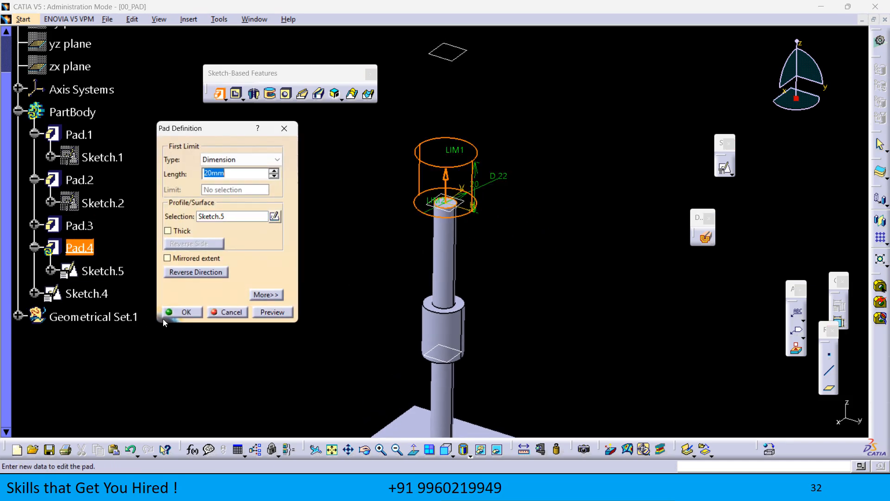
click(179, 312)
- Start a pad from the 10.5 mm circle at the block's base, stretch its length to 38 mm and preview it
middle_drag(248, 370, 236, 209)
click(219, 93)
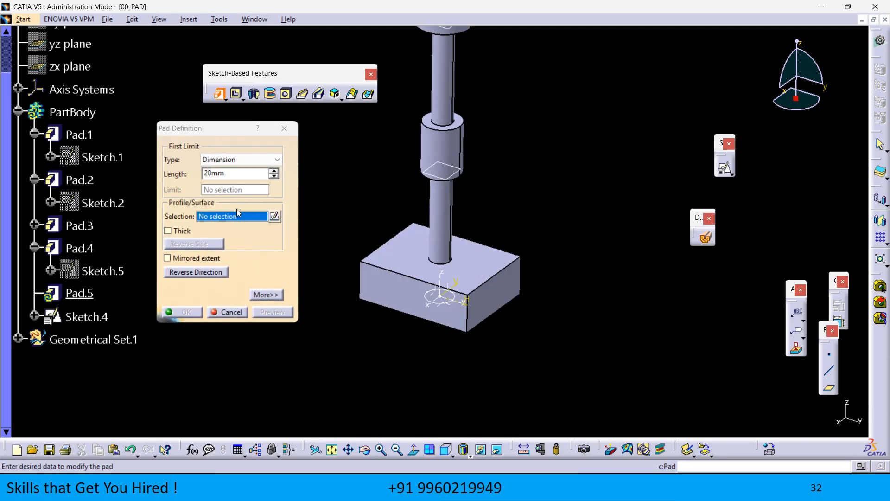
click(454, 304)
middle_drag(352, 291, 360, 399)
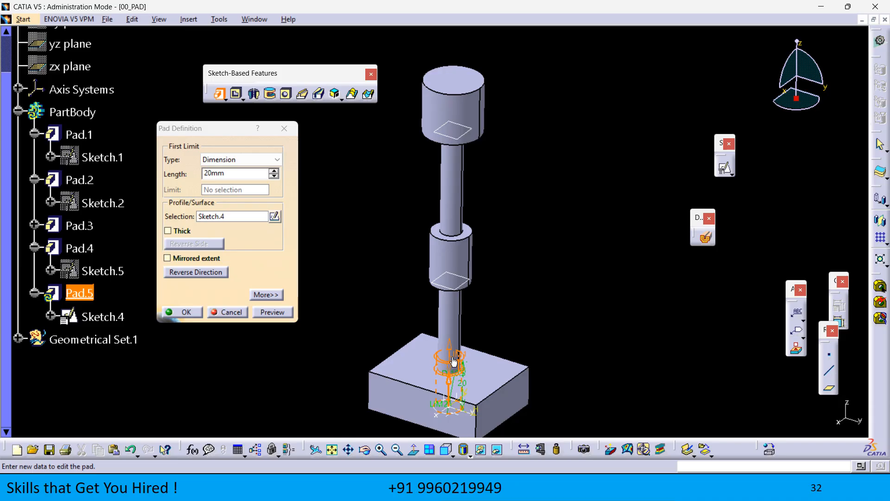
drag(454, 361, 446, 312)
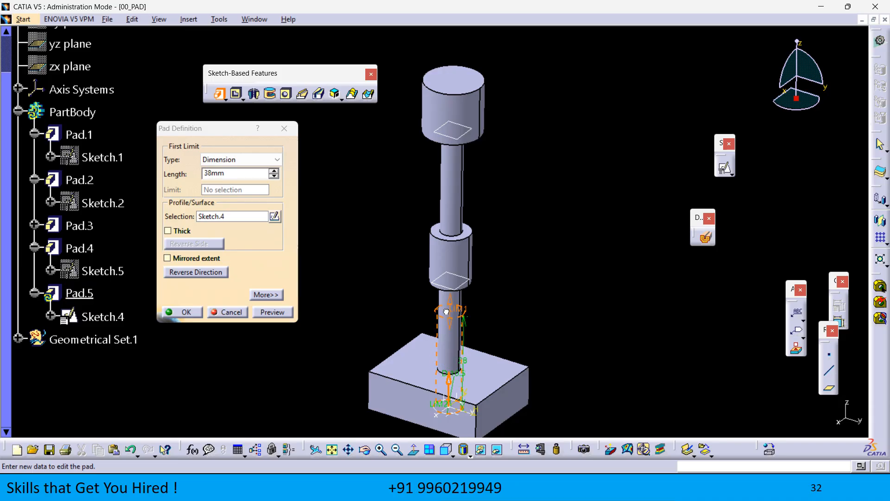
click(283, 314)
- Set the first limit of the 10.5 mm circle's pad to Up to last and preview it
click(251, 159)
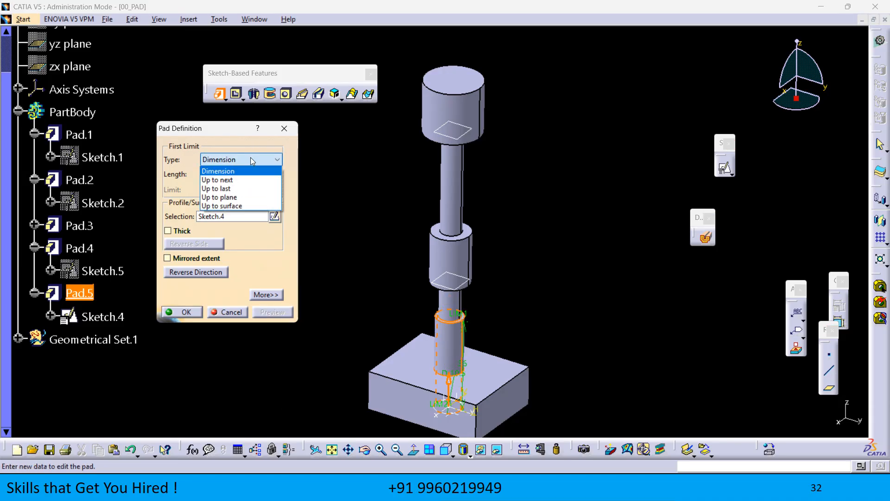
click(246, 192)
middle_drag(464, 306, 460, 148)
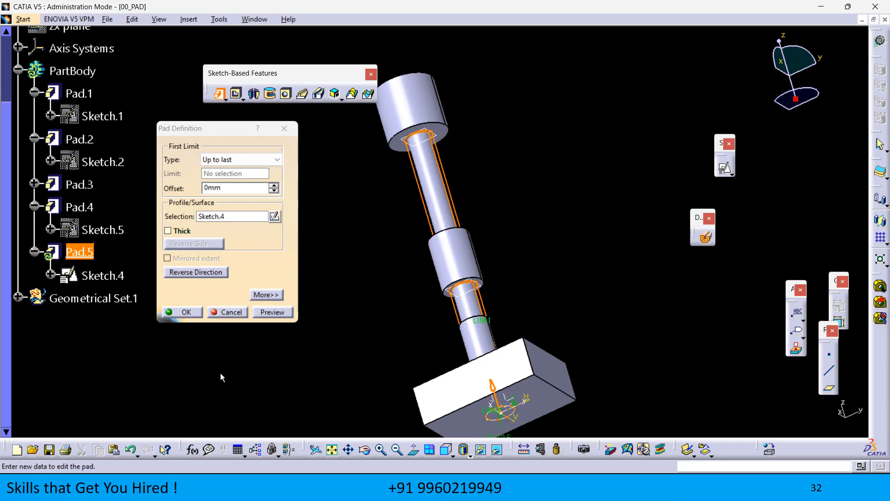
click(272, 312)
middle_drag(564, 330, 545, 357)
- Change the pad's first limit to Up to next and preview it
click(277, 159)
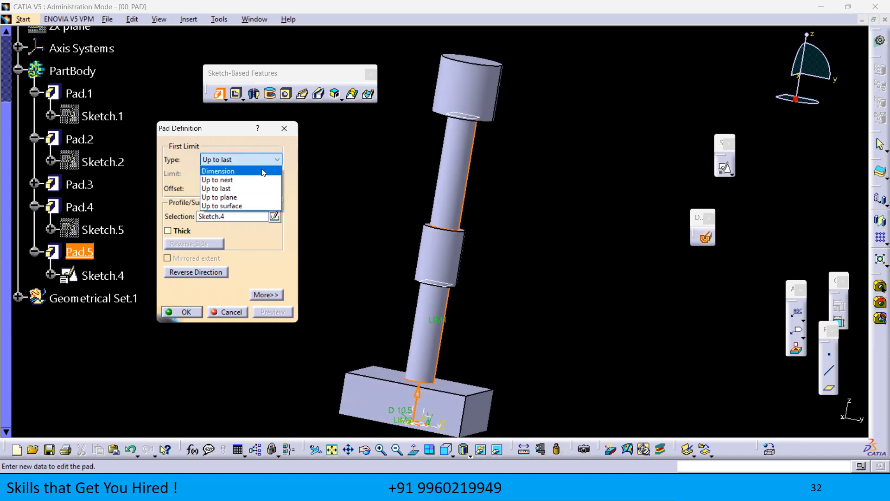
click(260, 179)
click(269, 312)
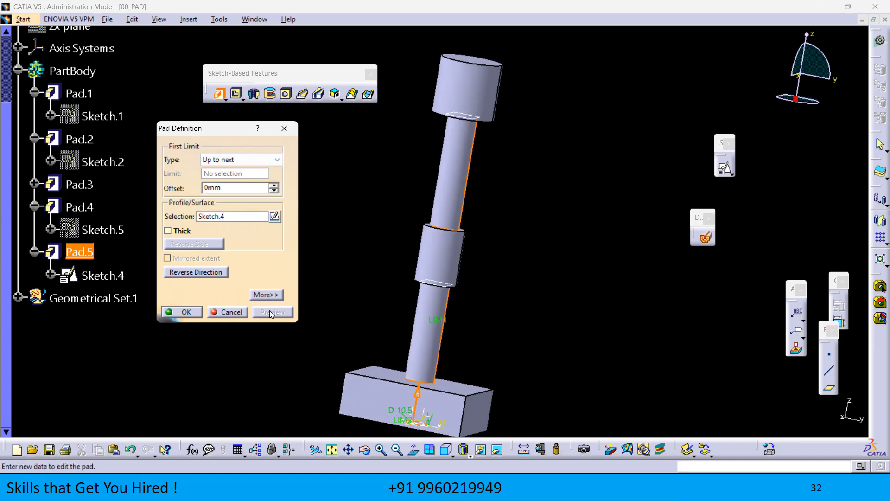
- Switch the pad's first limit to Dimension and back to Up to next, and preview it from another side
click(241, 159)
click(227, 170)
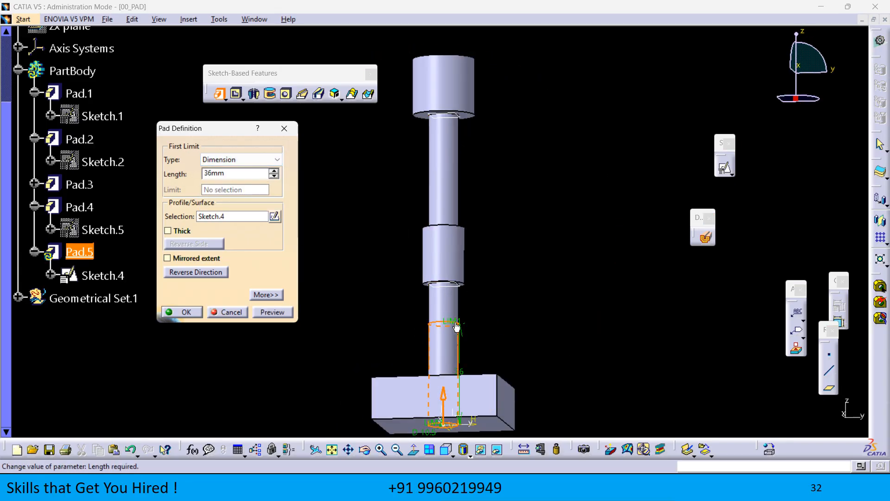
click(241, 159)
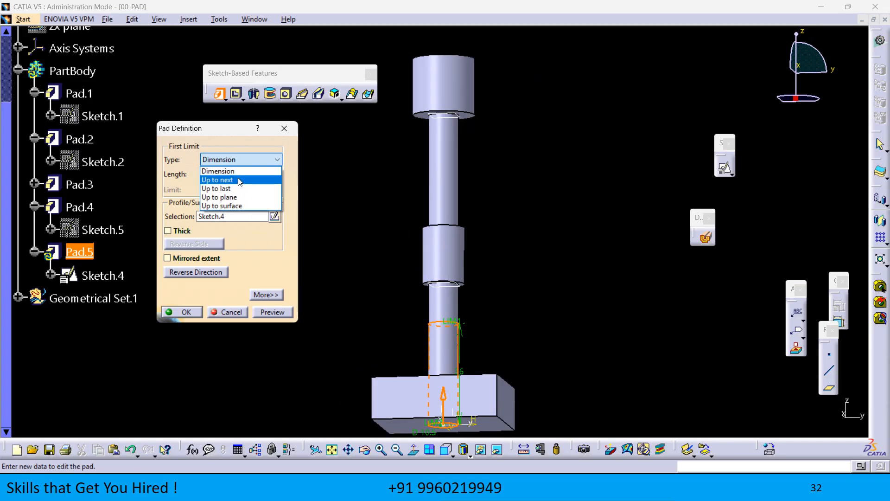
click(234, 175)
middle_drag(507, 252, 488, 395)
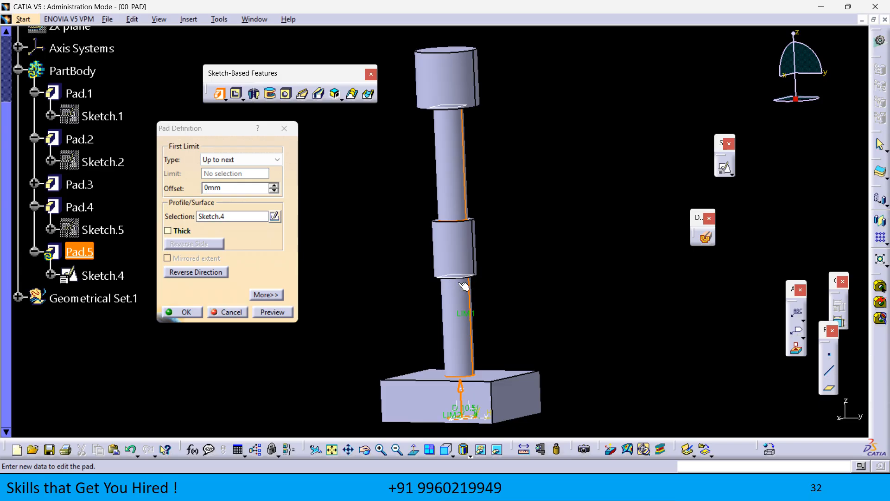
click(275, 311)
- Return the pad's first limit to Dimension and stretch its length to 57 mm, then back to 36 mm
click(238, 159)
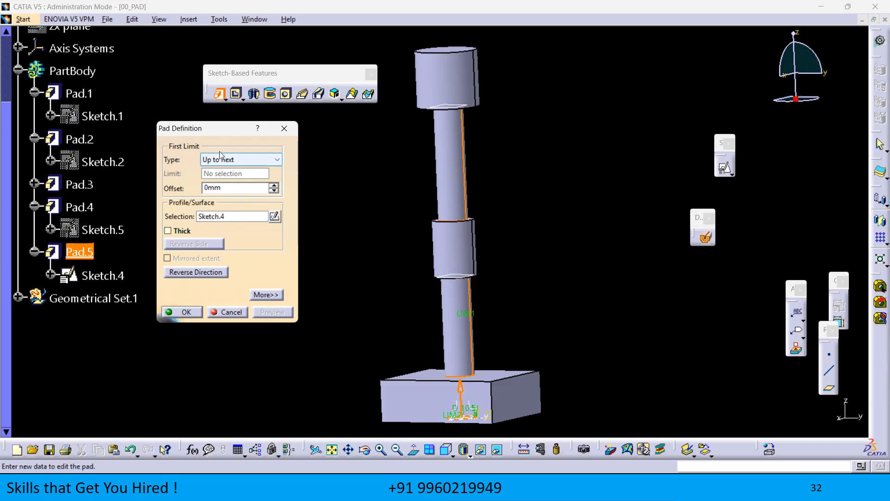
click(220, 171)
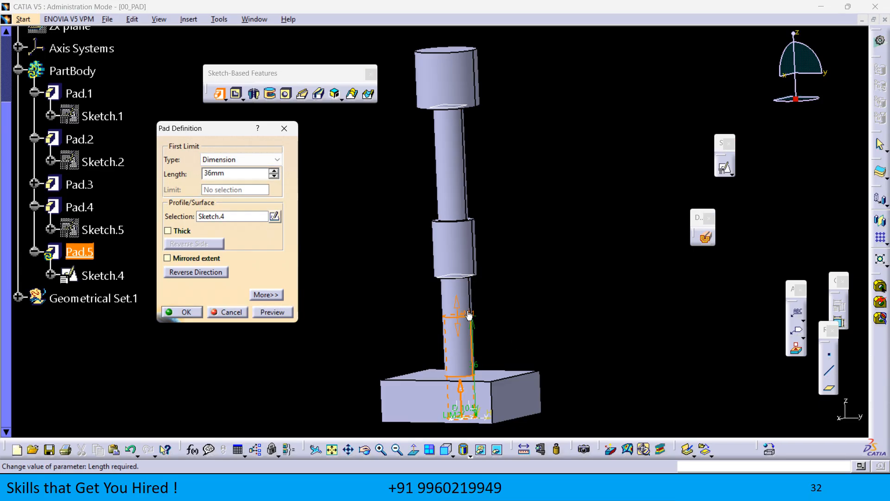
middle_drag(519, 320, 447, 119)
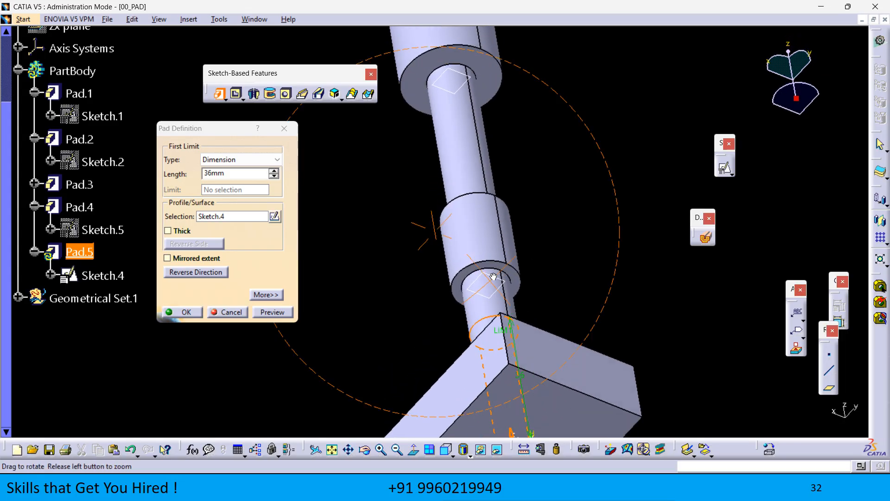
middle_drag(495, 277, 513, 314)
drag(505, 346, 491, 285)
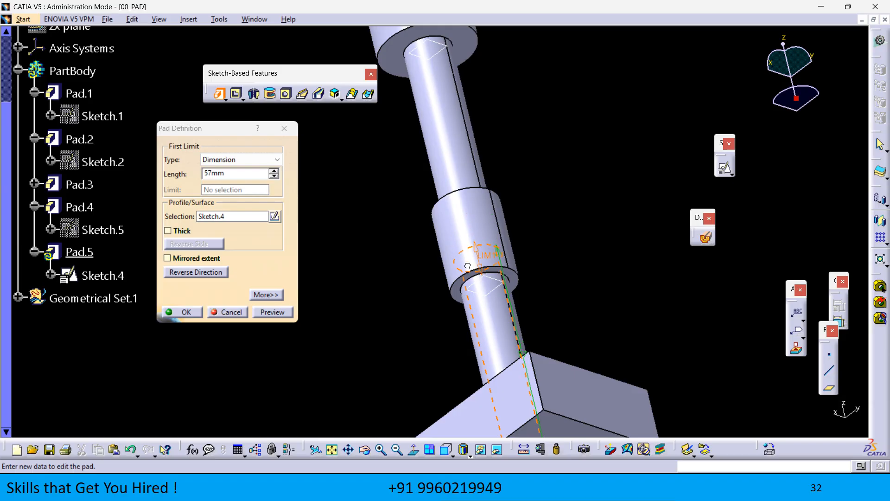
drag(473, 284, 489, 348)
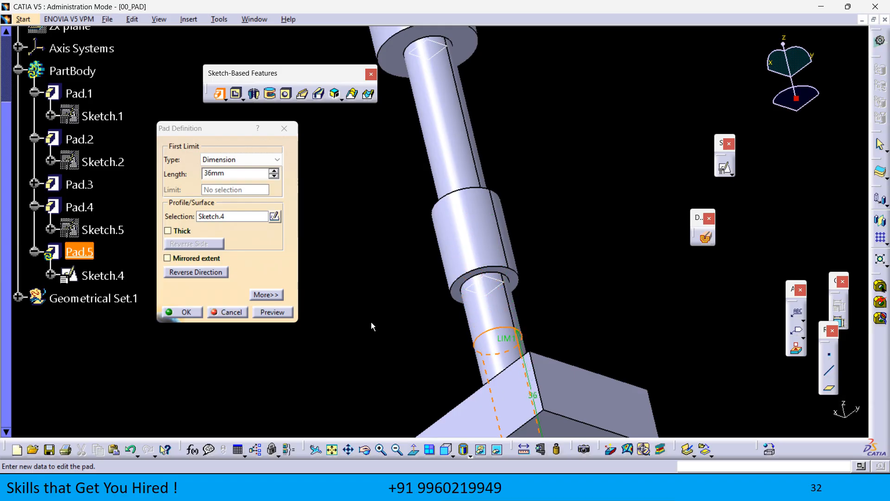
- Switch the first limit to Up to next and back to Dimension, and cancel the 10.5 mm circle's pad
click(230, 160)
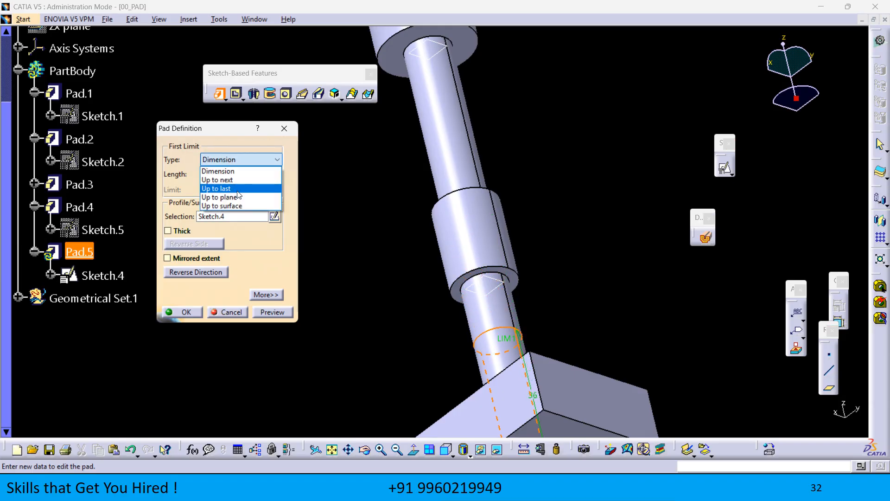
click(232, 180)
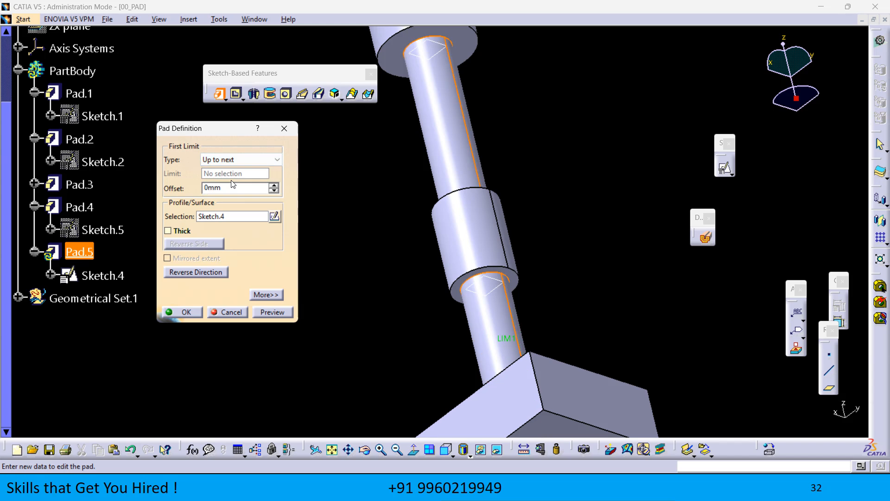
click(230, 159)
click(228, 169)
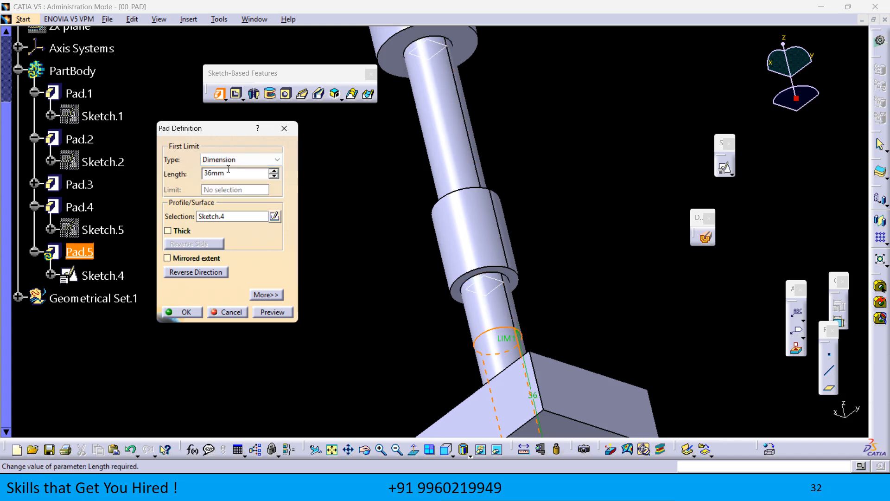
click(231, 312)
- Edit the 10.5 mm circle's sketch at the block's base, set its diameter to 6 mm and exit the sketch
middle_drag(507, 294, 424, 387)
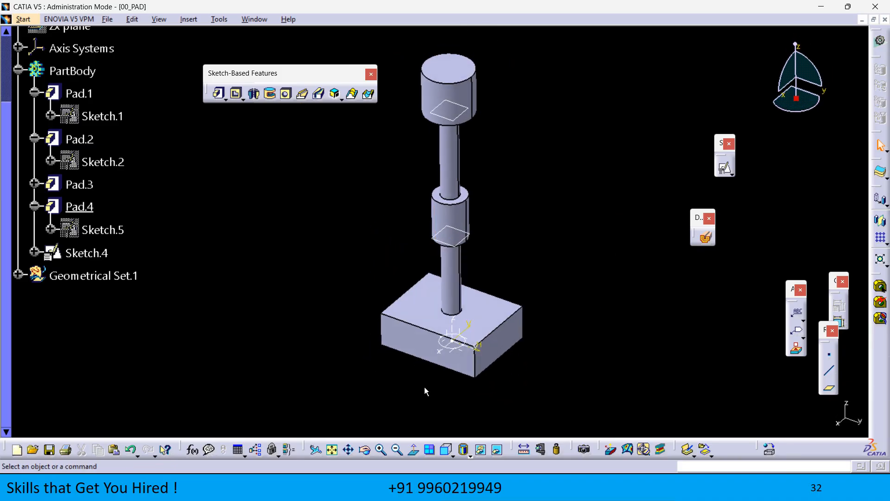
double_click(445, 342)
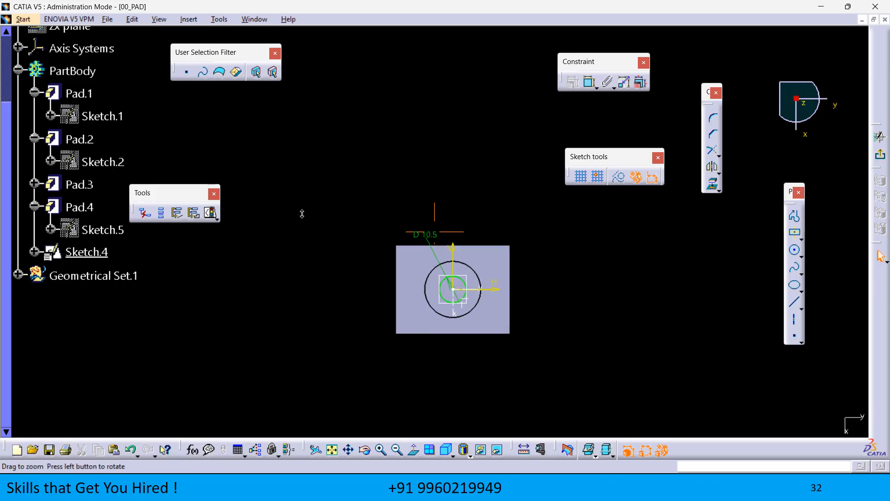
double_click(411, 242)
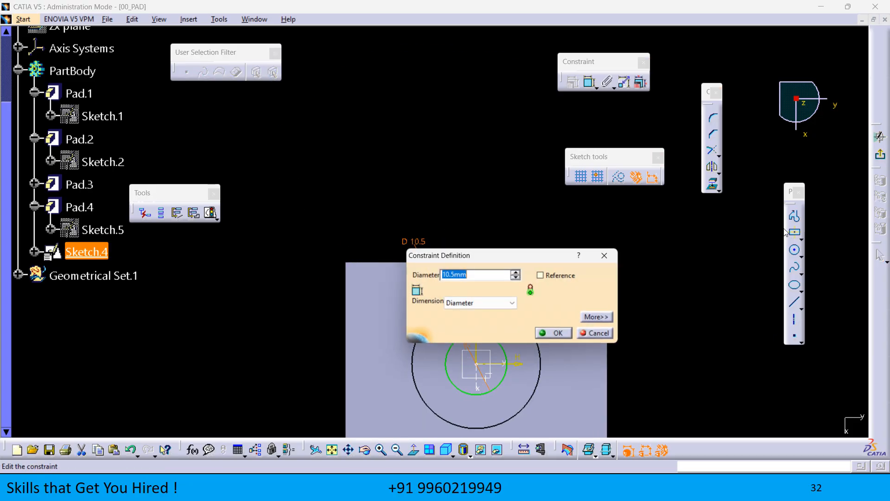
text(6)
key(Return)
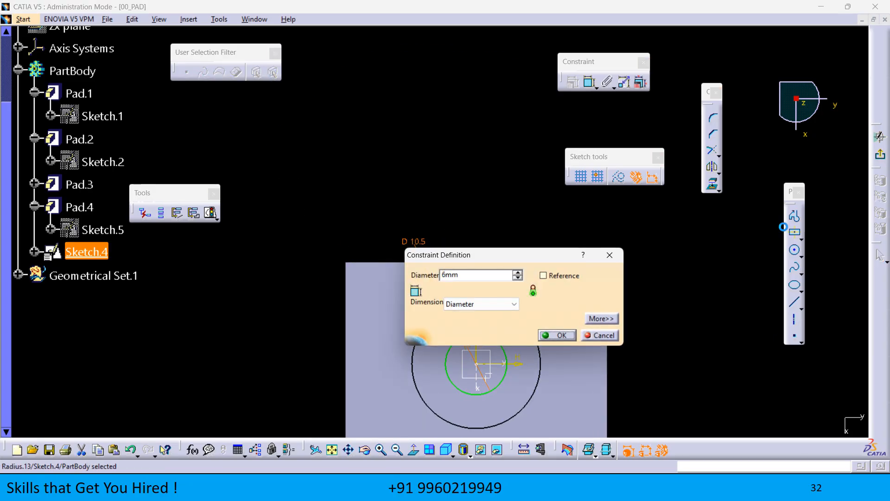
click(879, 155)
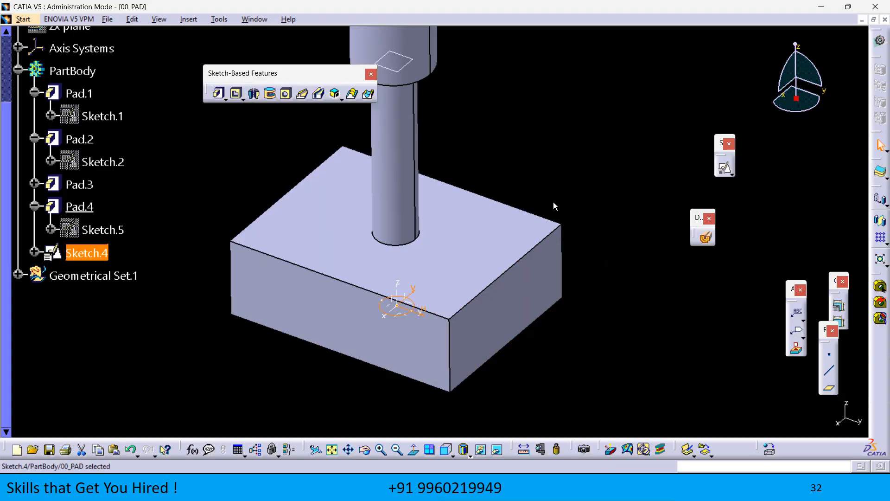
click(553, 202)
- Try to pad the 6 mm circle at the block's base with the first limit Up to next, preview it and cancel the pad
mouse_move(448, 320)
middle_down()
mouse_move(437, 281)
mouse_move(447, 220)
mouse_move(458, 335)
mouse_move(531, 247)
middle_up()
click(219, 95)
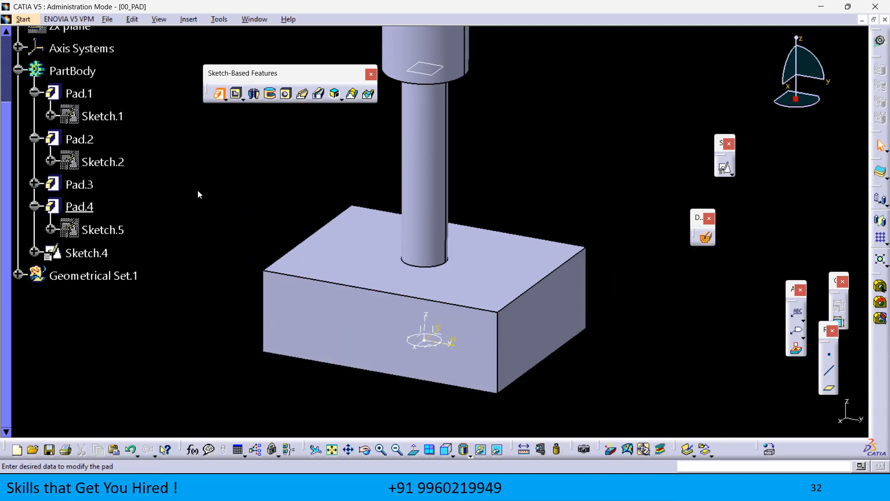
click(417, 349)
middle_drag(391, 309, 384, 376)
click(277, 159)
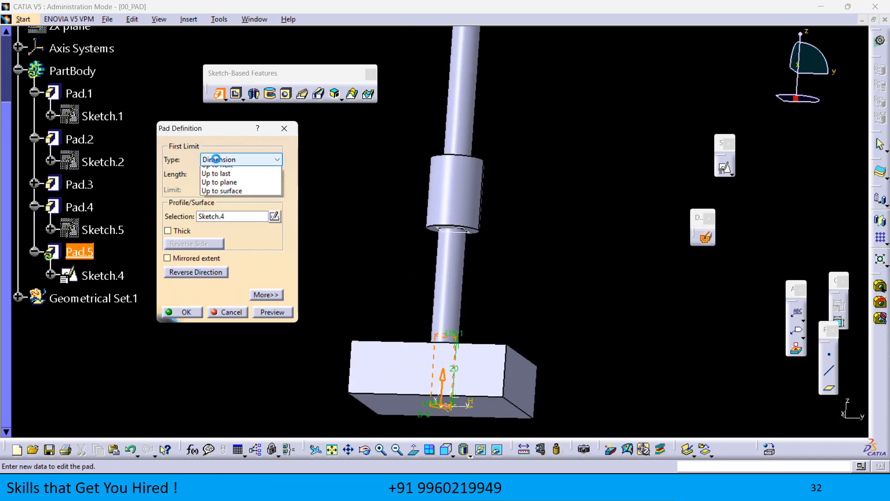
click(224, 178)
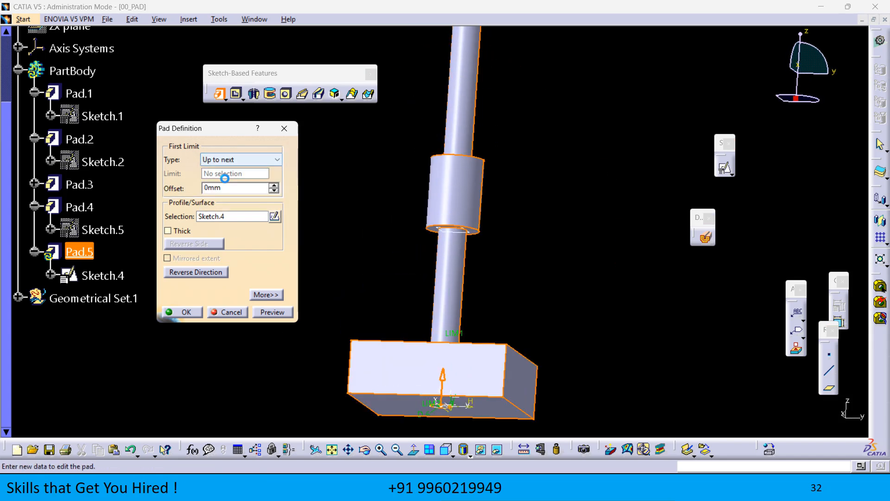
click(263, 315)
click(526, 267)
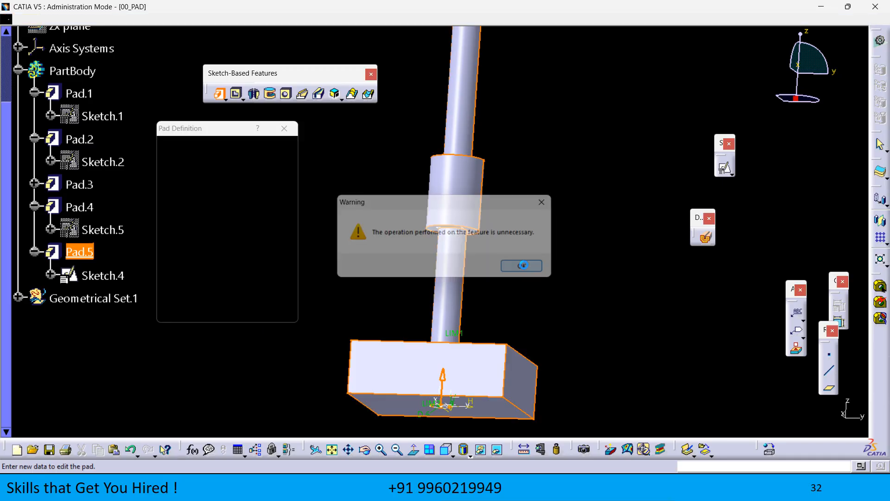
middle_drag(465, 322, 434, 361)
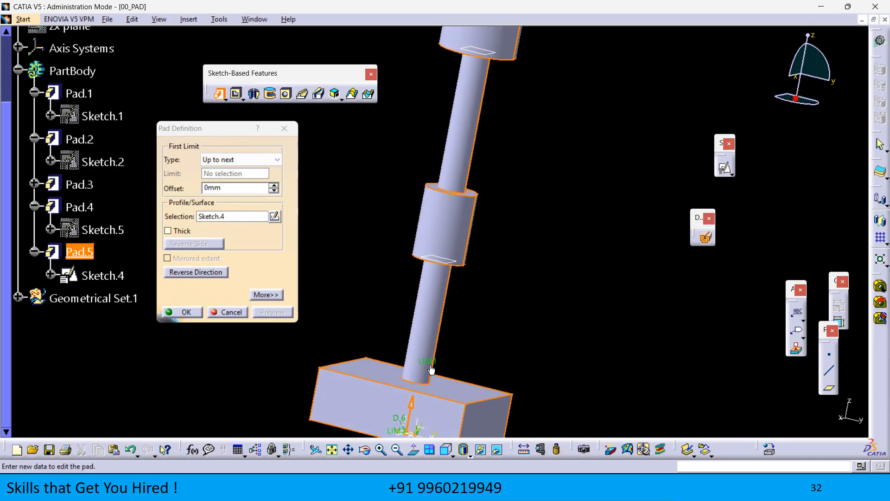
click(238, 312)
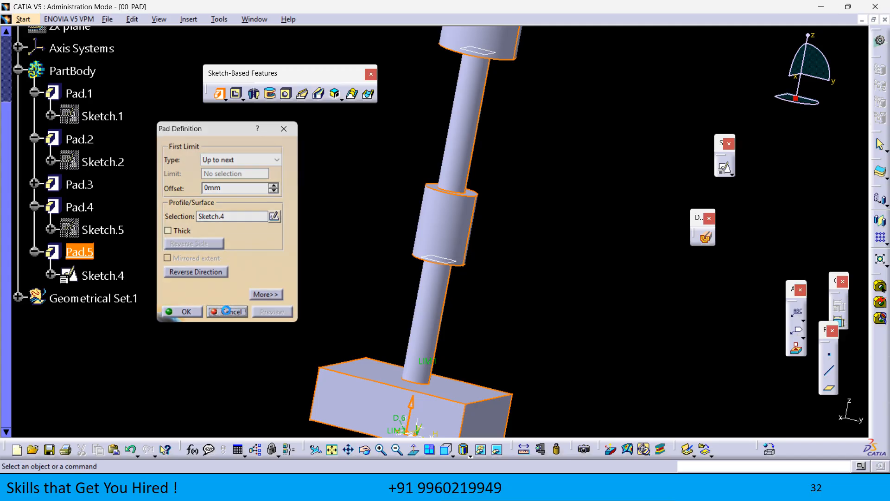
- Edit the circle's sketch at the block's base, set its diameter to 9 mm and exit the sketch
middle_drag(517, 320, 530, 278)
middle_drag(466, 222, 432, 262)
middle_drag(310, 367, 348, 250)
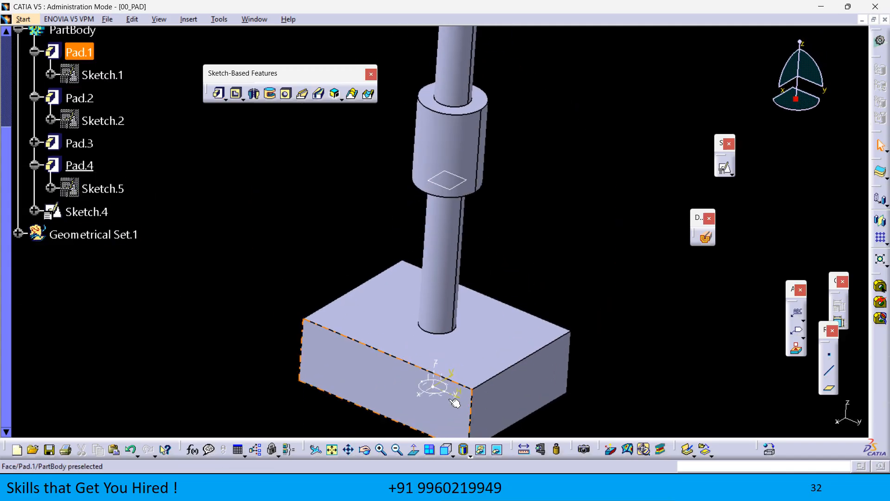
double_click(419, 385)
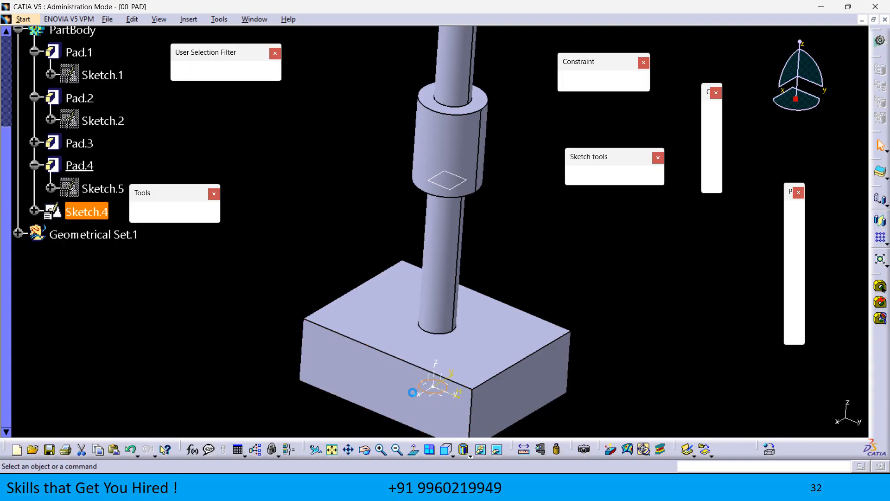
mouse_move(418, 395)
middle_down()
mouse_move(368, 264)
mouse_move(362, 217)
mouse_move(390, 231)
mouse_move(373, 236)
middle_up()
double_click(474, 260)
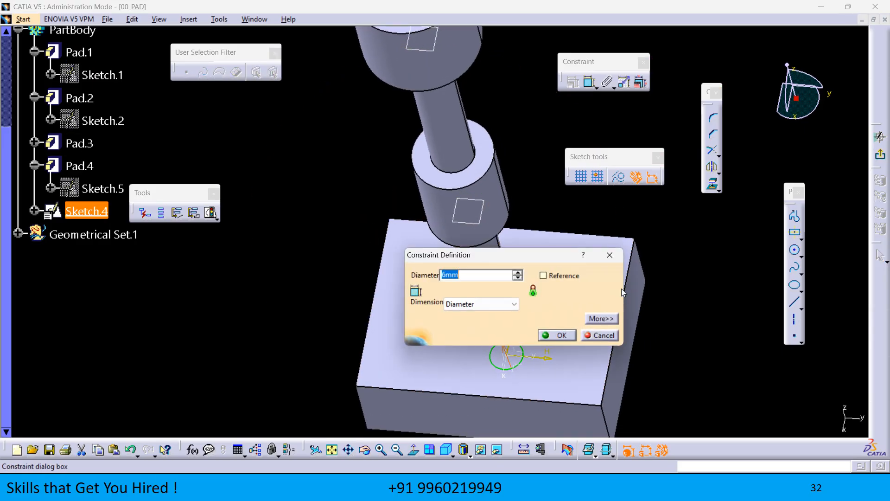
text(9)
key(Return)
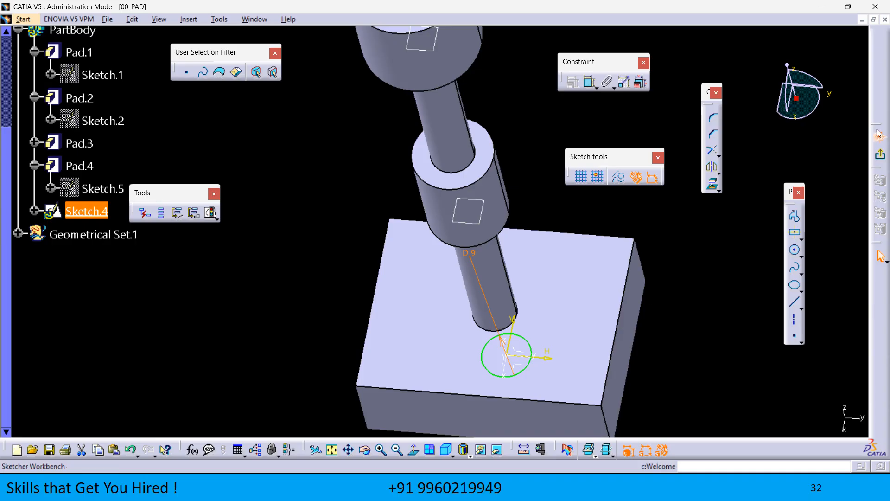
click(882, 159)
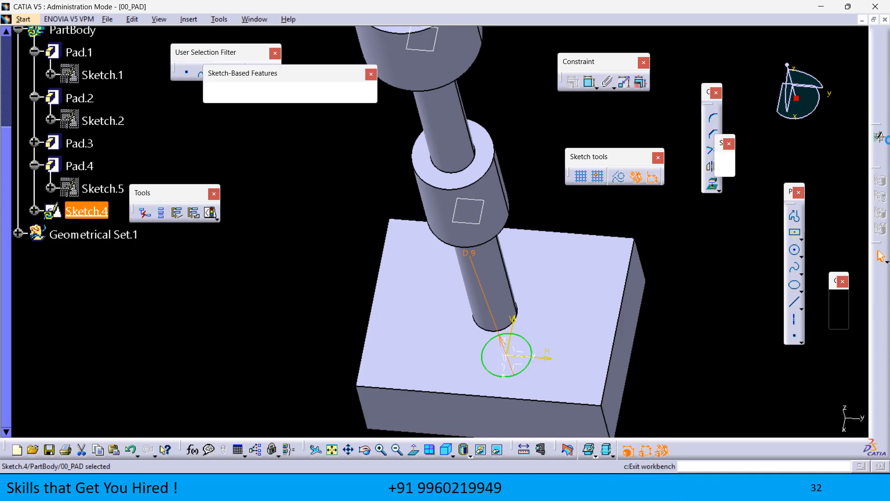
- Start a pad from the 9 mm circle and stretch its length to 38 mm along the rod
middle_drag(410, 252, 398, 275)
click(218, 93)
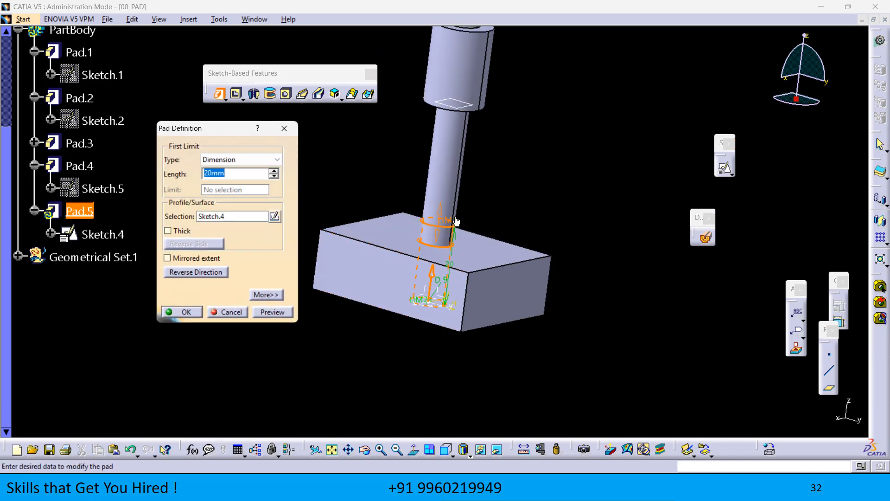
drag(456, 221, 473, 155)
middle_drag(473, 154, 473, 250)
- Switch the 9 mm circle's pad to the first limit Up to next and preview it
click(232, 160)
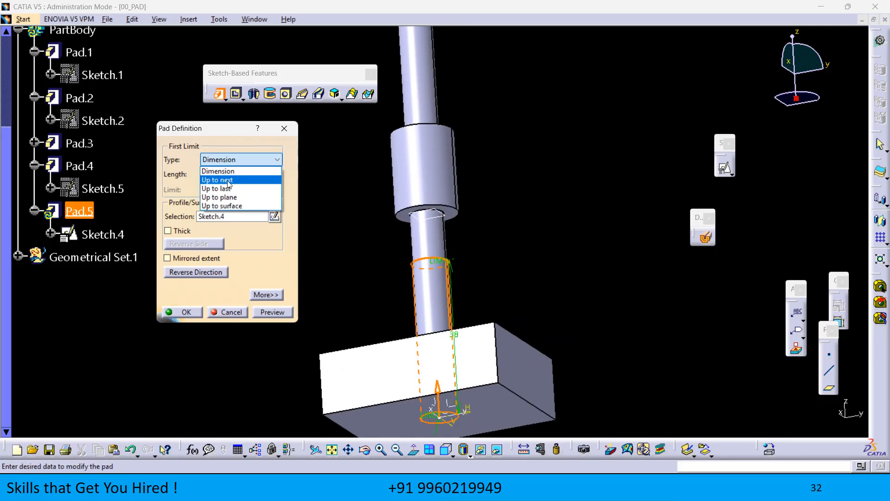
click(229, 179)
click(277, 316)
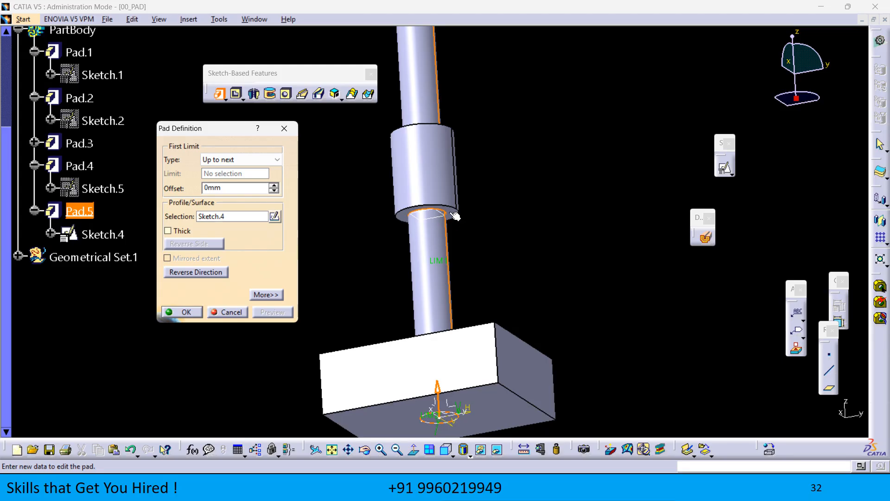
- Switch the pad's first limit to Up to last and inspect its extent along the rod from several sides
click(232, 160)
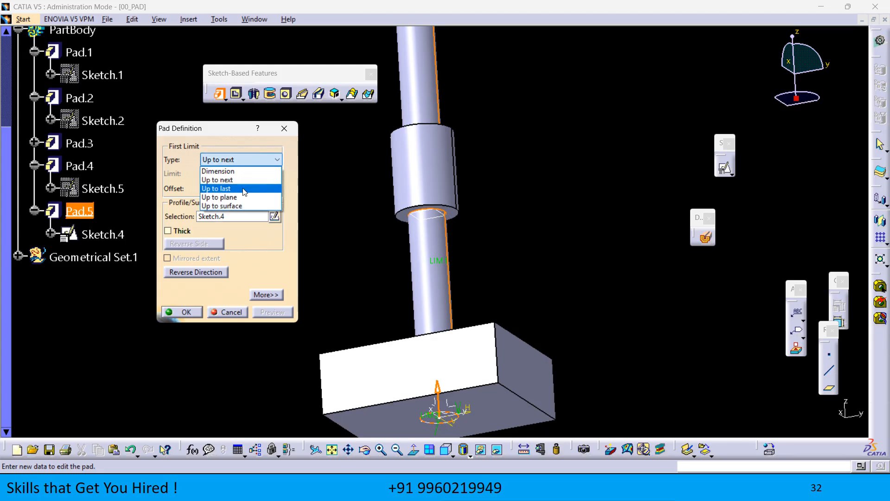
click(232, 190)
middle_drag(520, 202, 541, 396)
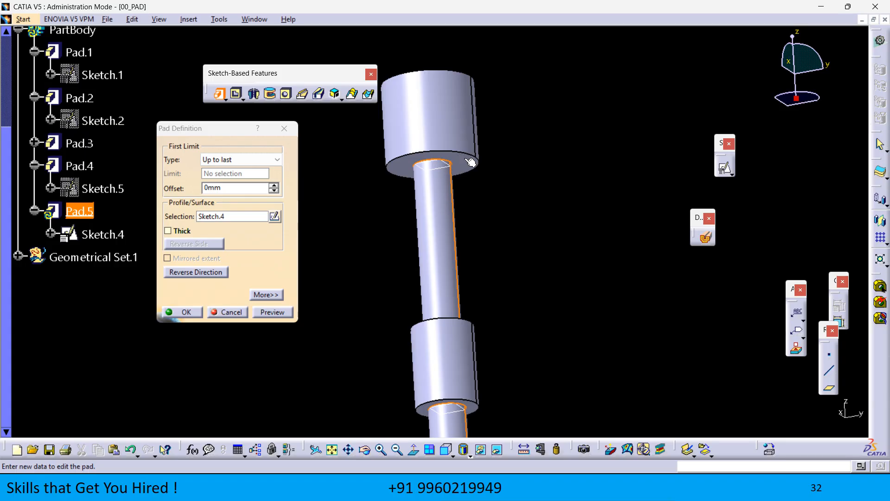
middle_drag(532, 399, 500, 304)
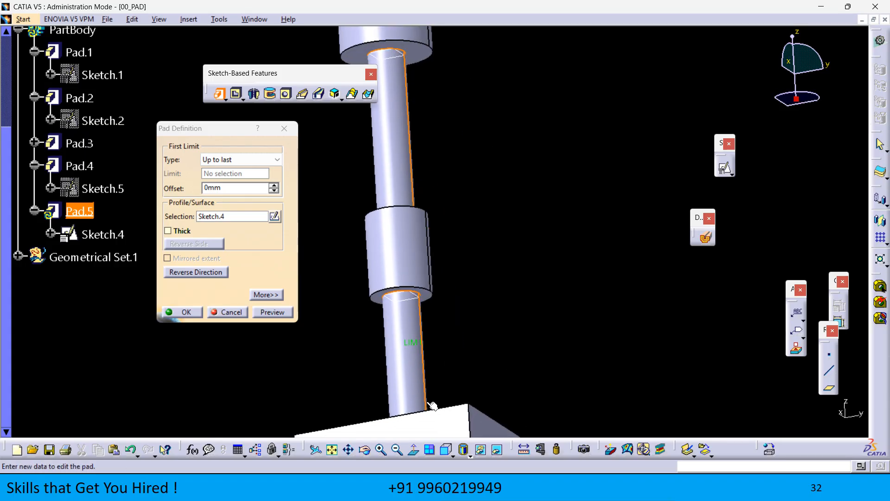
middle_drag(510, 389, 510, 278)
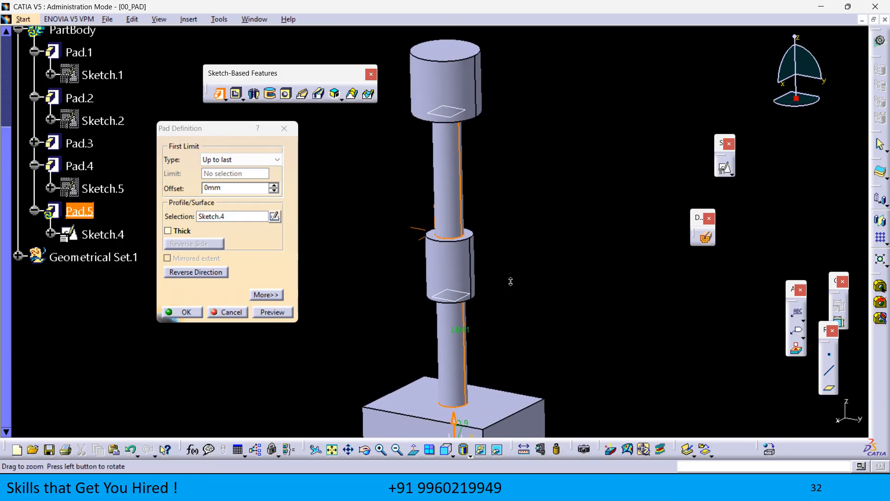
middle_drag(487, 206, 466, 205)
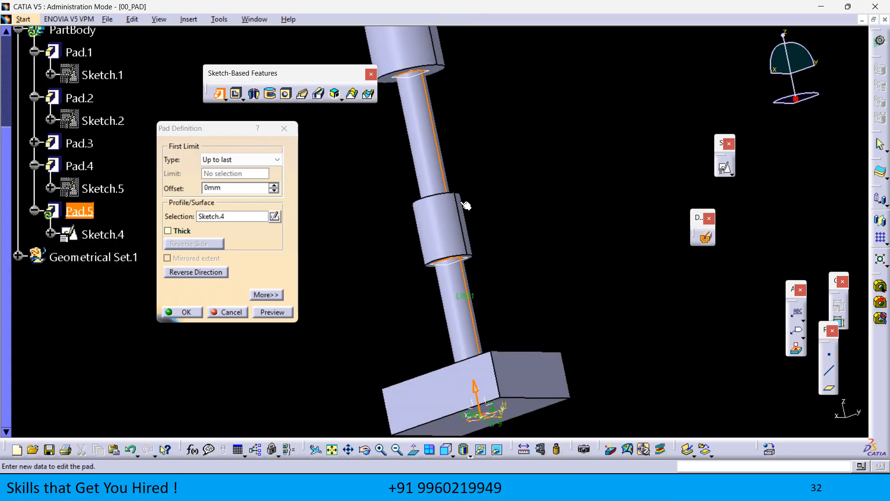
- Return the pad's first limit to Dimension with a 38 mm length, preview it and create the pad
click(230, 161)
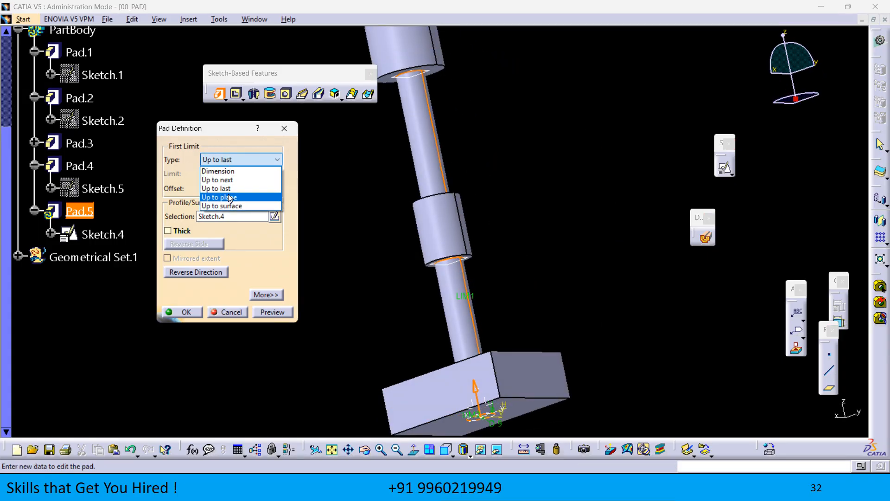
click(228, 171)
click(270, 313)
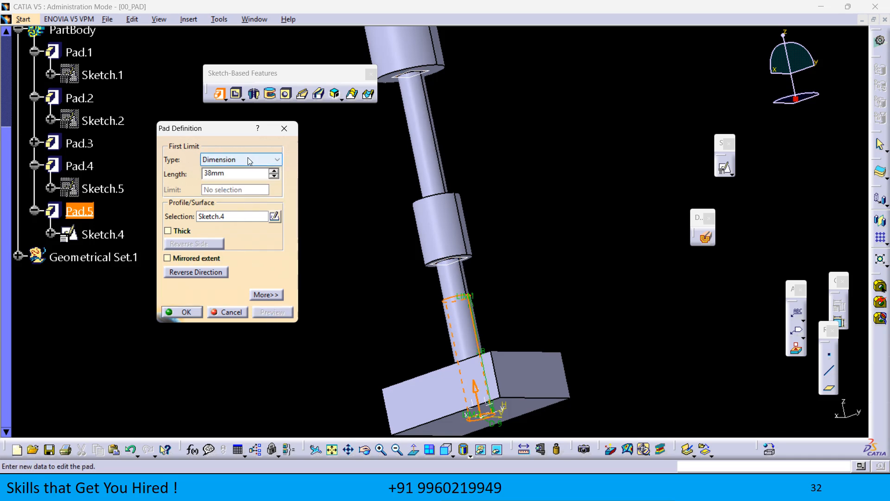
click(182, 312)
- Reopen the 9 mm circle's pad and shorten its length so it ends farther below the middle collar
middle_drag(575, 240, 510, 260)
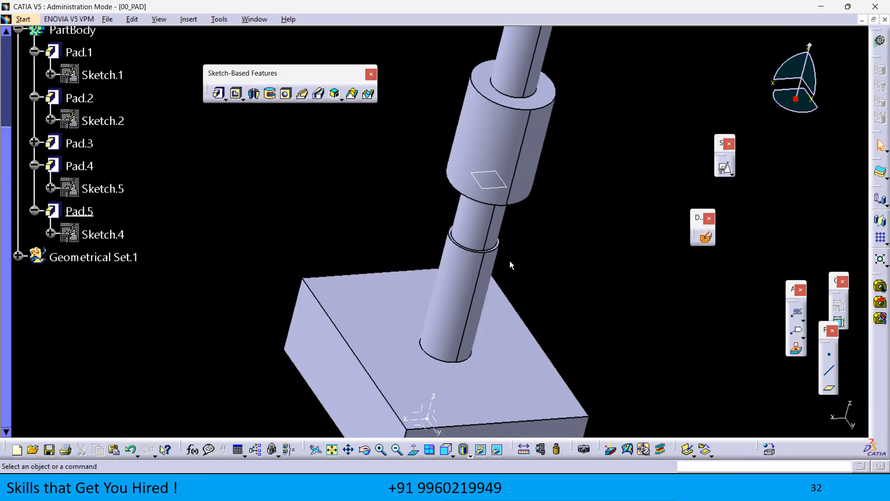
double_click(443, 296)
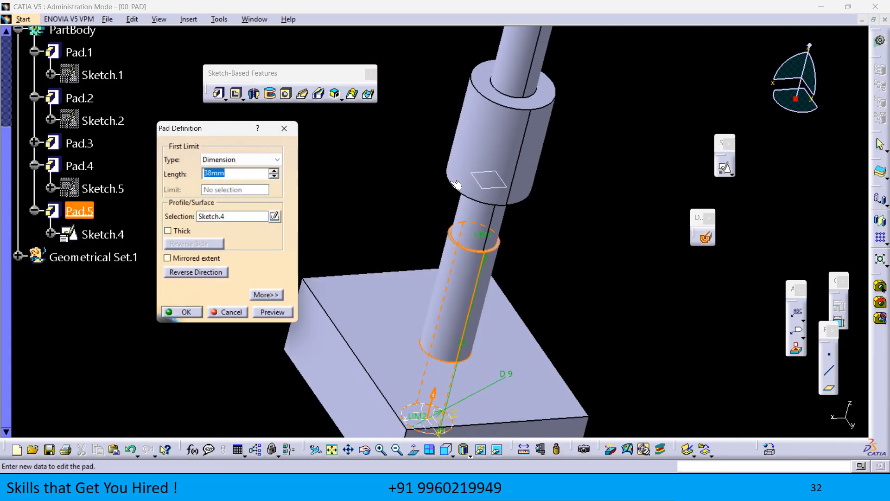
text(3)
key(Return)
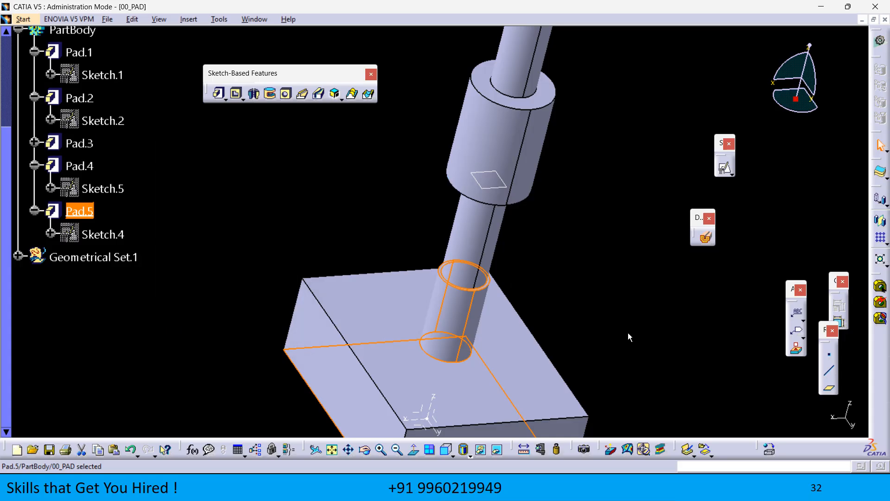
click(542, 283)
middle_drag(542, 282, 519, 324)
middle_drag(311, 318, 357, 364)
mouse_move(509, 310)
middle_down()
mouse_move(530, 355)
mouse_move(523, 318)
middle_up()
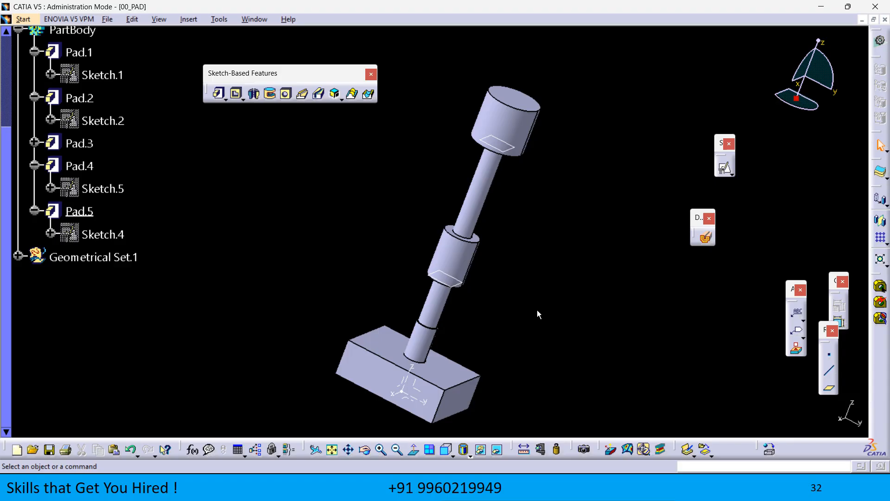
- Switch to the 01.PAD part and create a positioned sketch on the axis system's XY plane, with the axes swapped and H reversed
click(255, 19)
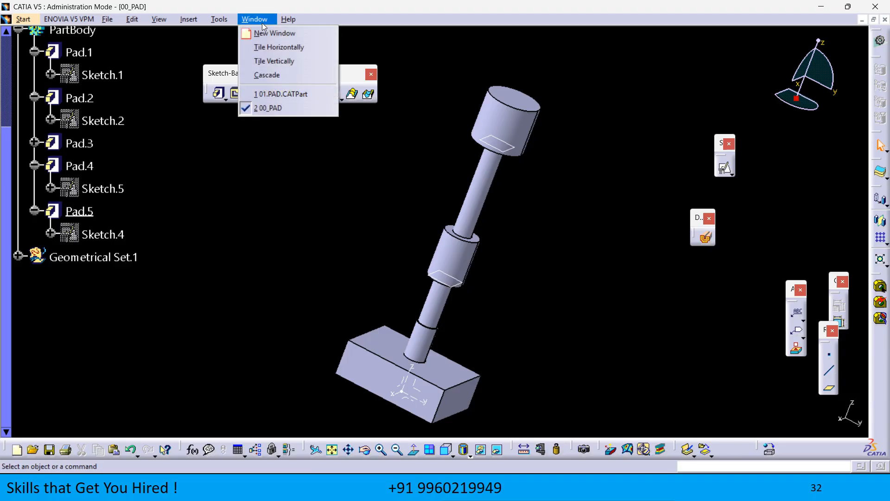
click(294, 88)
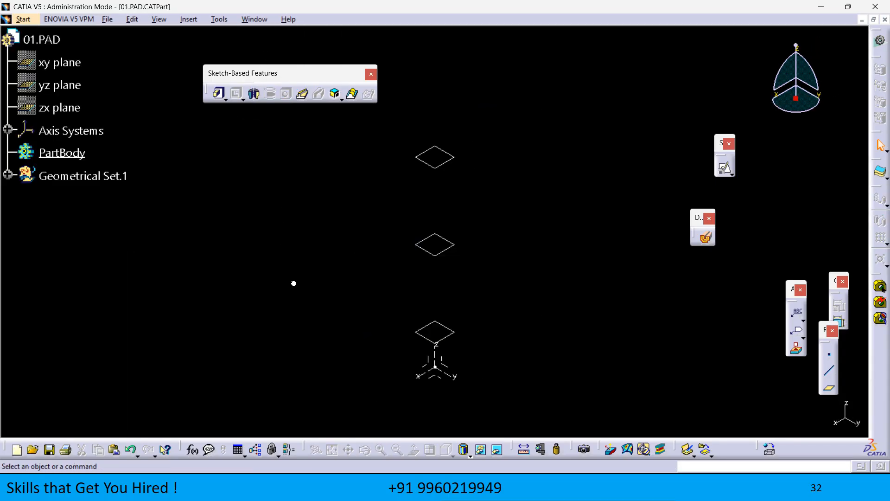
click(725, 168)
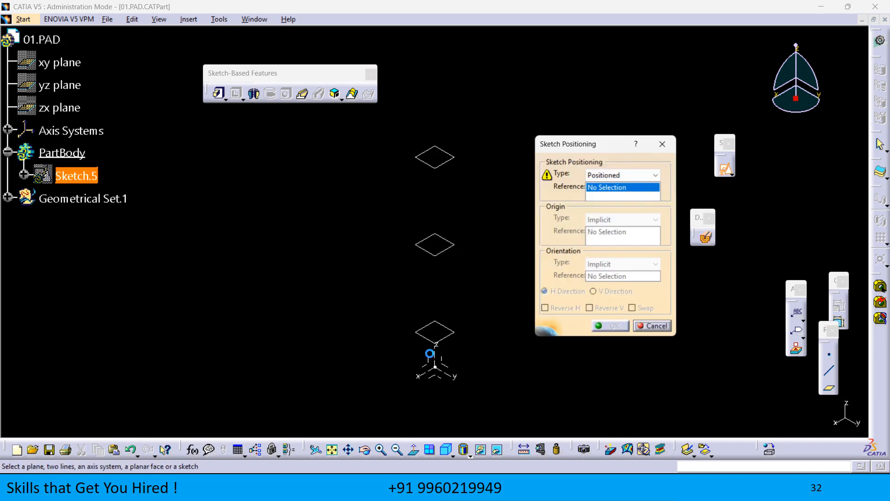
click(443, 378)
click(640, 323)
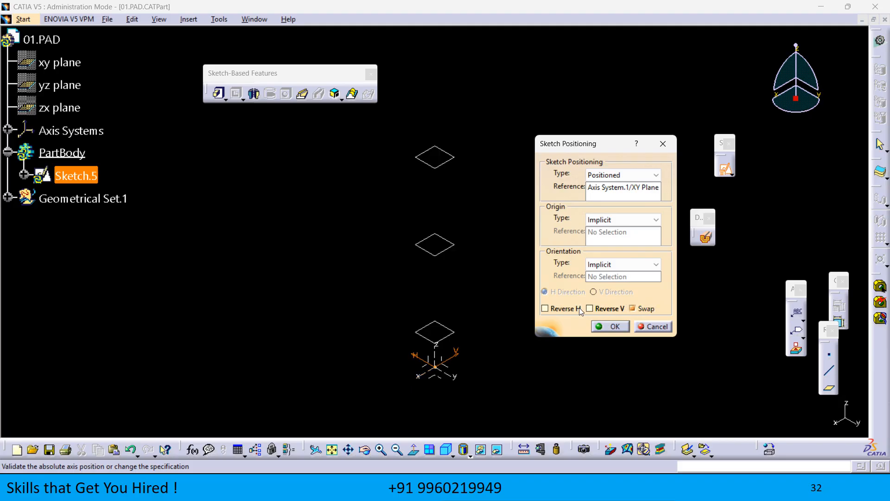
click(599, 323)
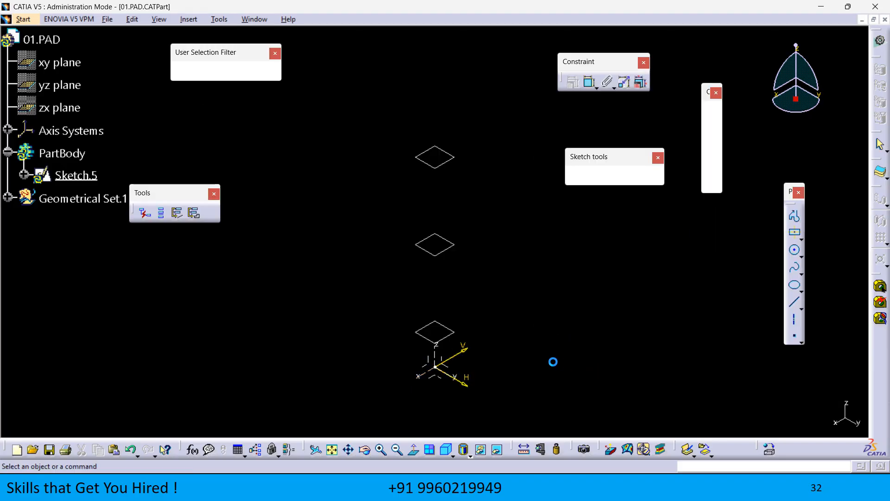
- Sketch a circle centred on the origin as a standard element, set its diameter to 50 mm and exit the sketch
click(795, 250)
click(459, 281)
click(478, 337)
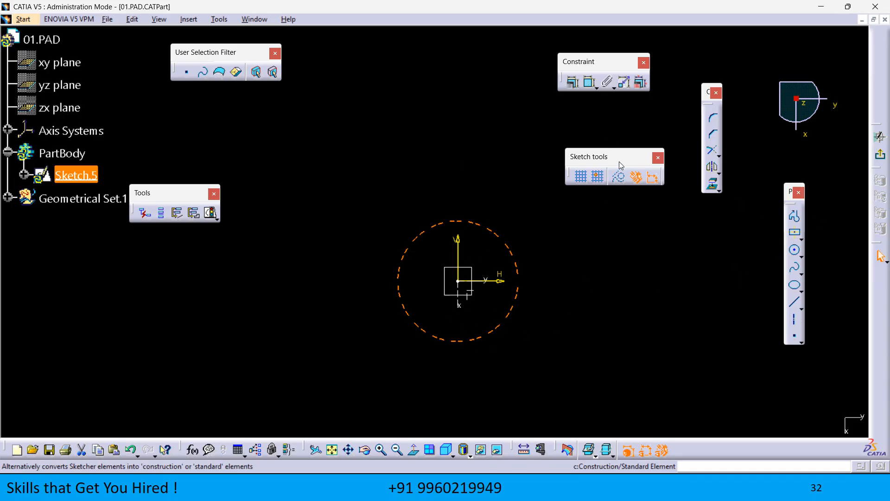
click(590, 82)
double_click(561, 237)
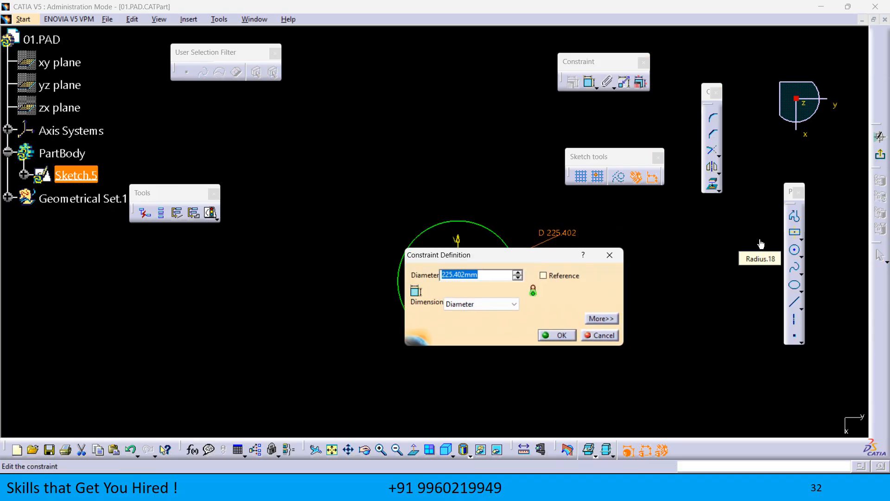
text(50)
key(Return)
click(880, 136)
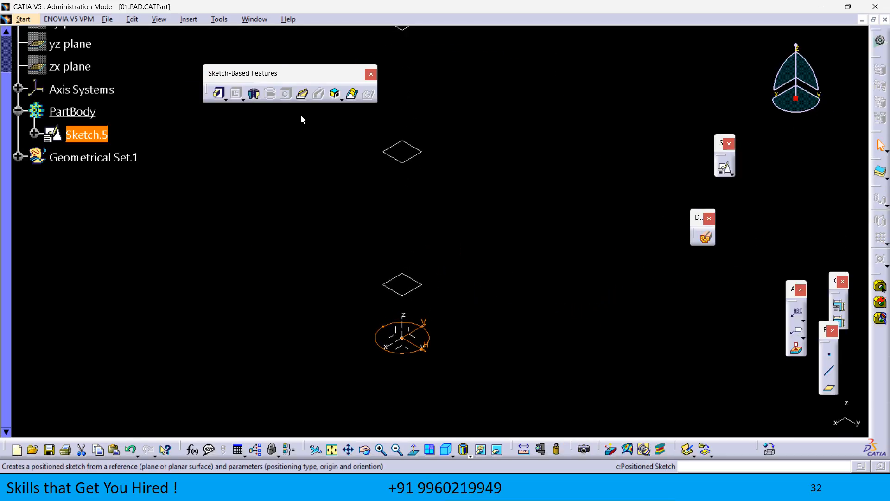
- Pad the 50 mm circle with the first limit Dimension and a length of 10 mm
click(219, 94)
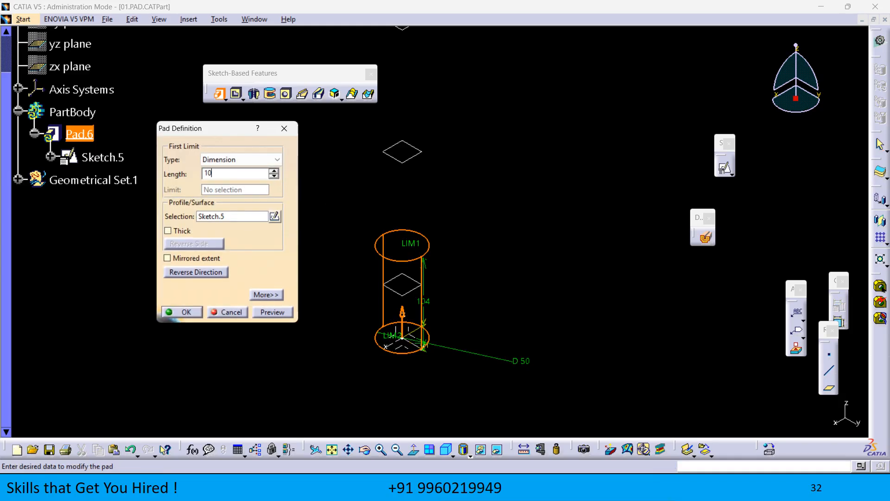
text(10)
click(478, 260)
click(201, 312)
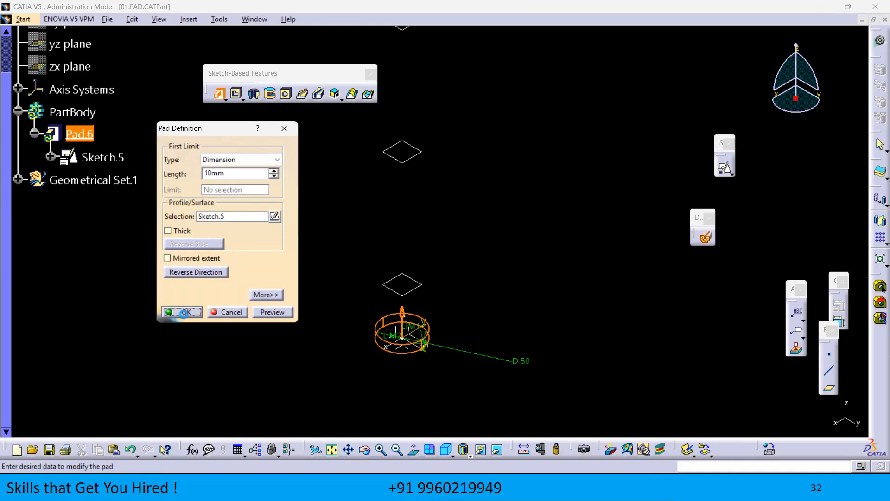
- Create a positioned sketch on the first plane above the 50 mm disc, with the axes swapped and V pointing opposite X
middle_drag(253, 334, 277, 269)
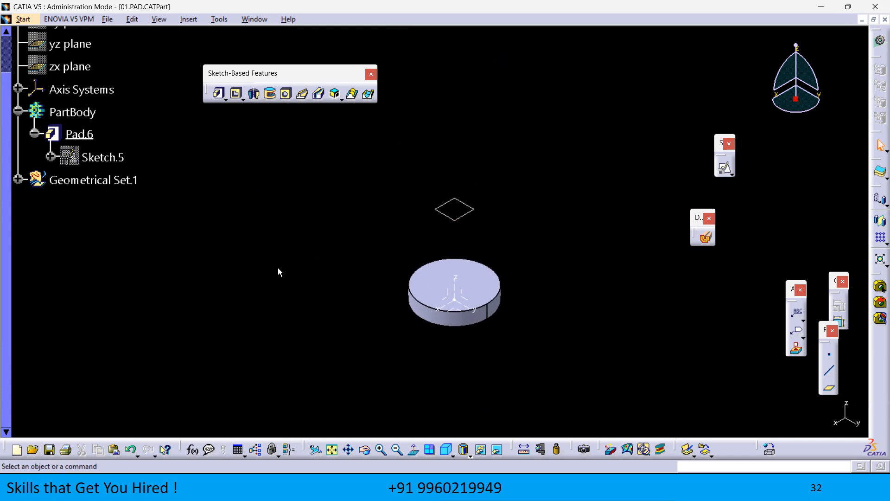
middle_drag(217, 277, 202, 320)
middle_drag(301, 193, 290, 238)
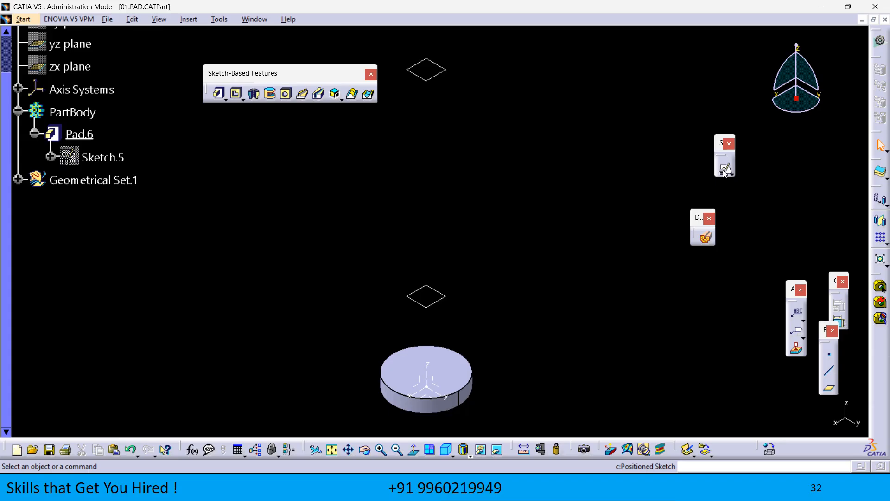
click(440, 301)
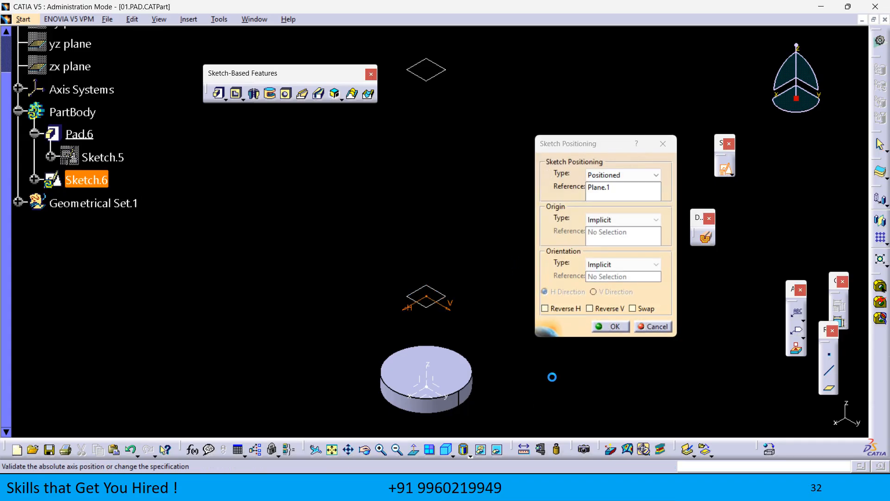
click(633, 308)
click(610, 326)
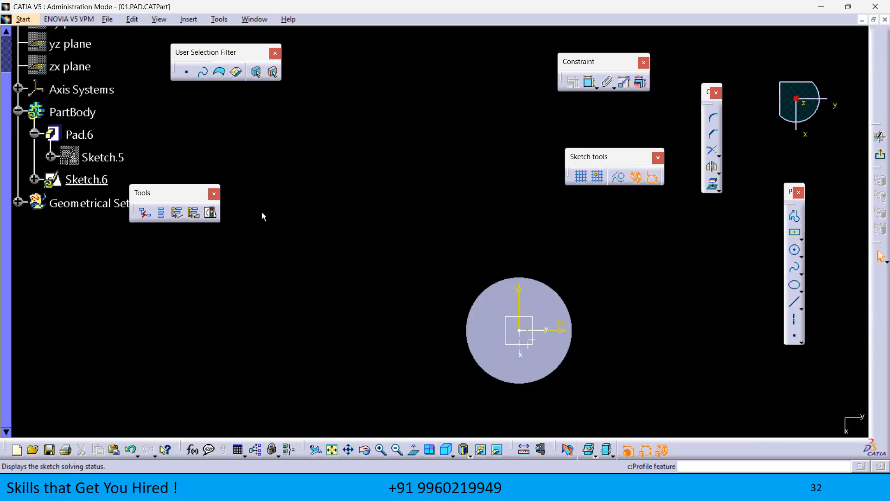
- Sketch a circle about 28 mm in diameter centred on the sketch origin
click(795, 251)
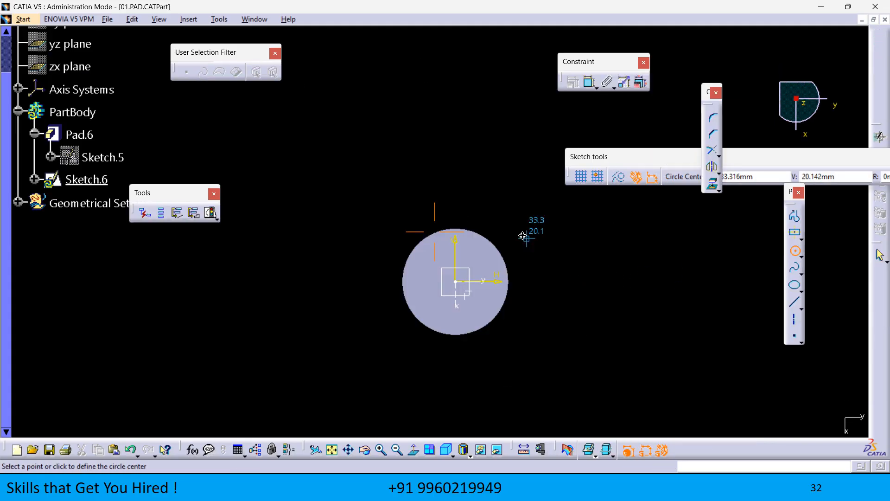
click(451, 278)
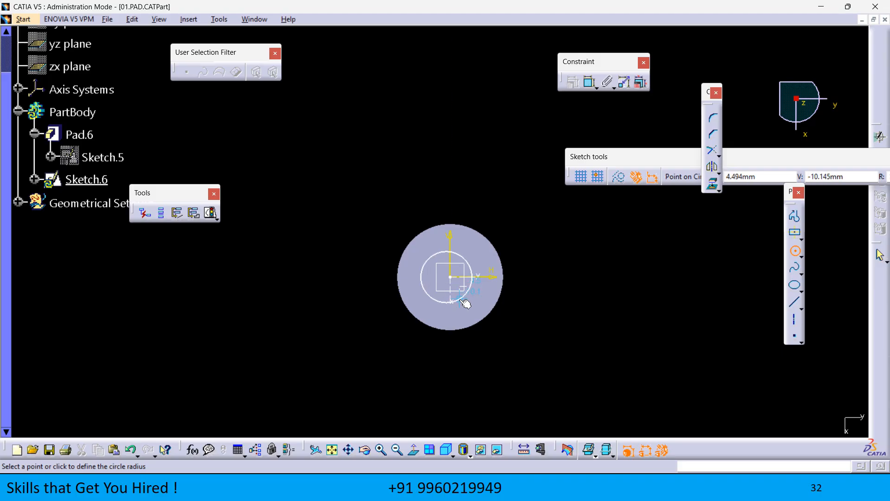
click(796, 253)
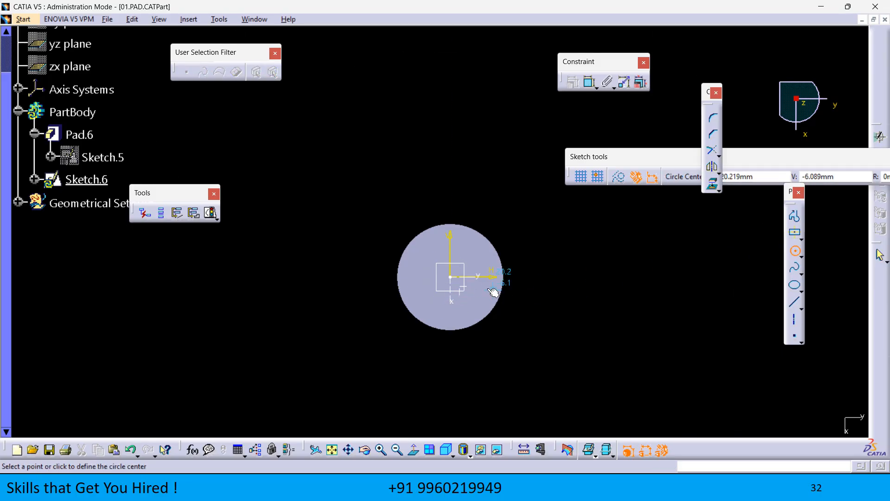
click(451, 277)
click(463, 304)
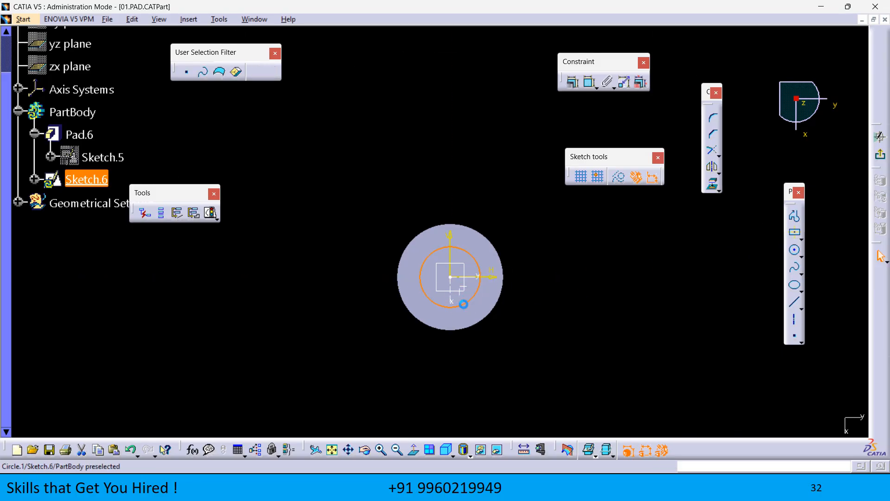
- Dimension the circle's diameter and set it to 24 mm
click(572, 82)
double_click(516, 162)
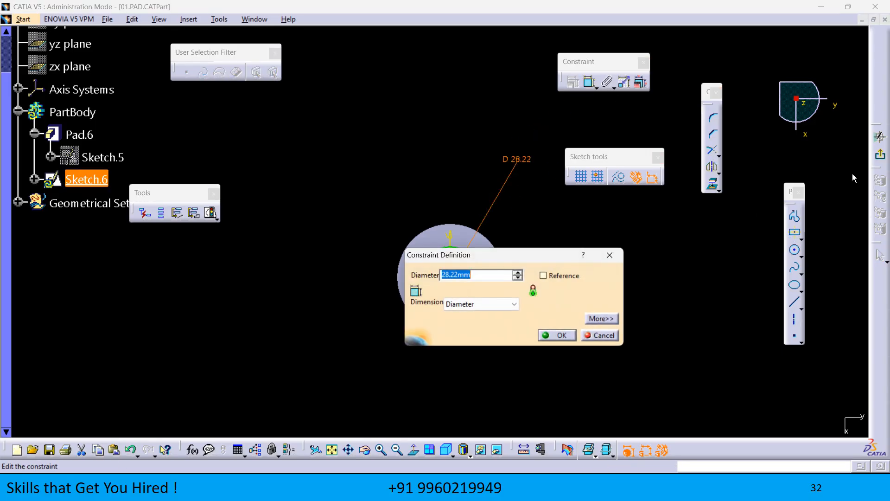
text(24)
key(Return)
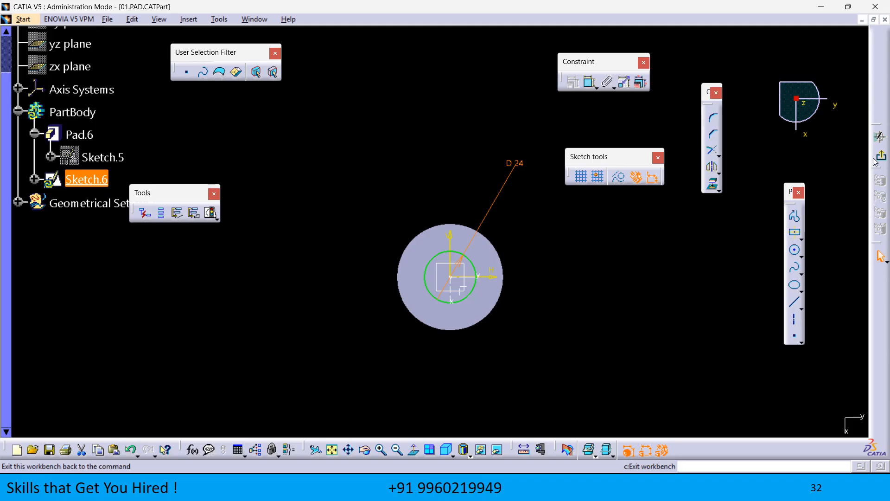
- Exit the sketch and pad the 24 mm circle upward with a Dimension limit of 25 mm
click(880, 137)
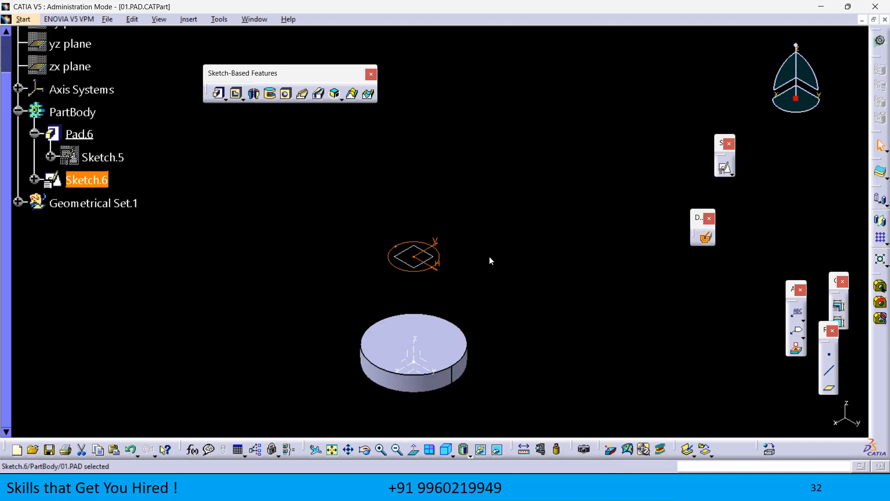
click(218, 93)
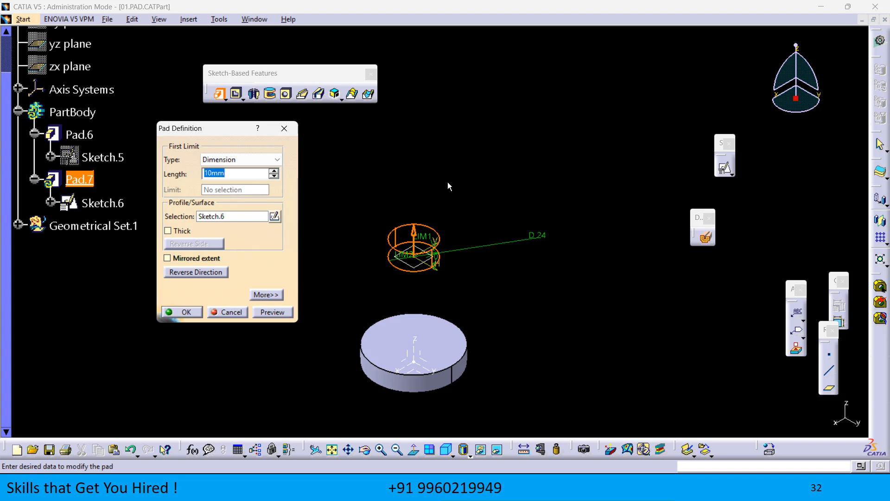
key(Return)
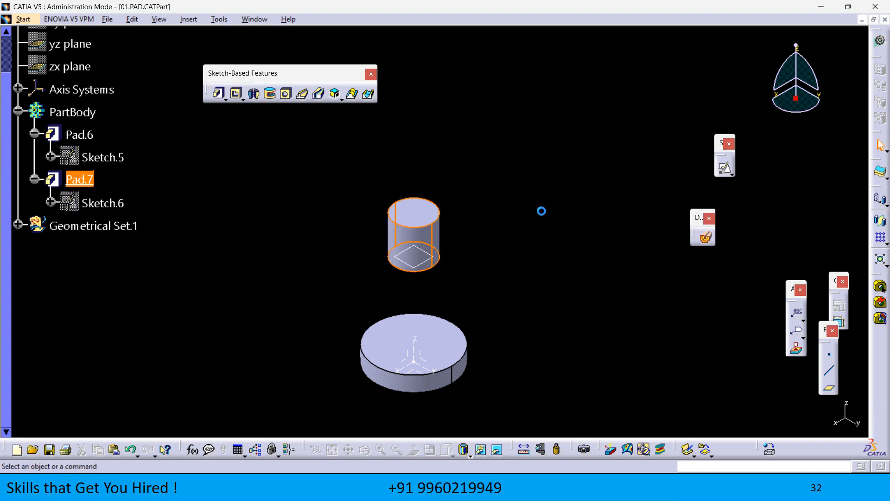
- Create a positioned sketch on the plane above the 24 mm cylinder, with the axes swapped and V reversed
middle_drag(521, 185, 514, 272)
click(725, 168)
click(452, 114)
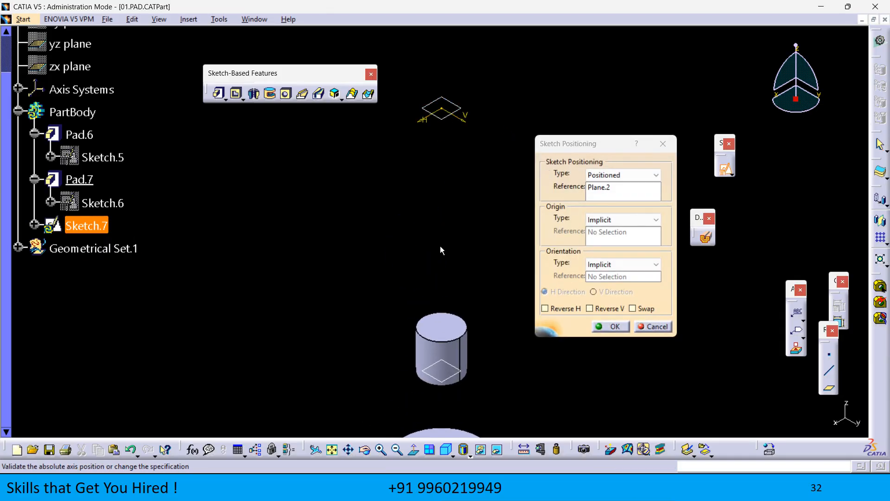
middle_drag(500, 260, 321, 238)
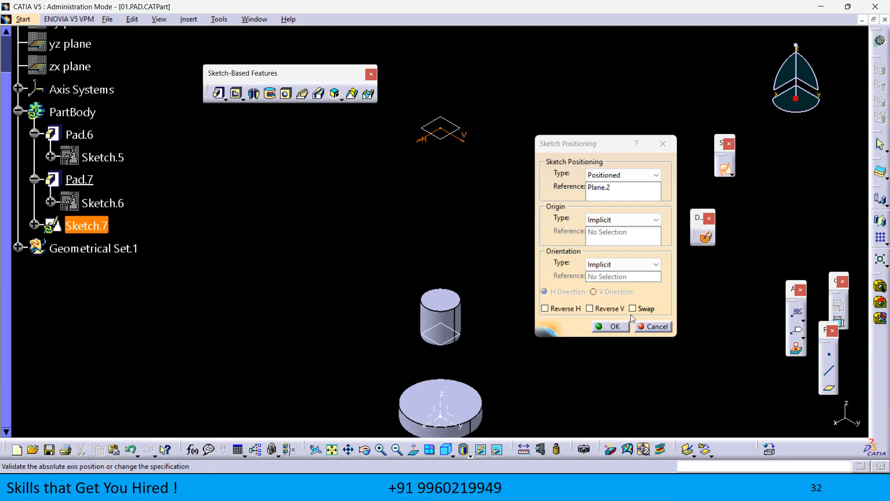
click(591, 309)
click(599, 327)
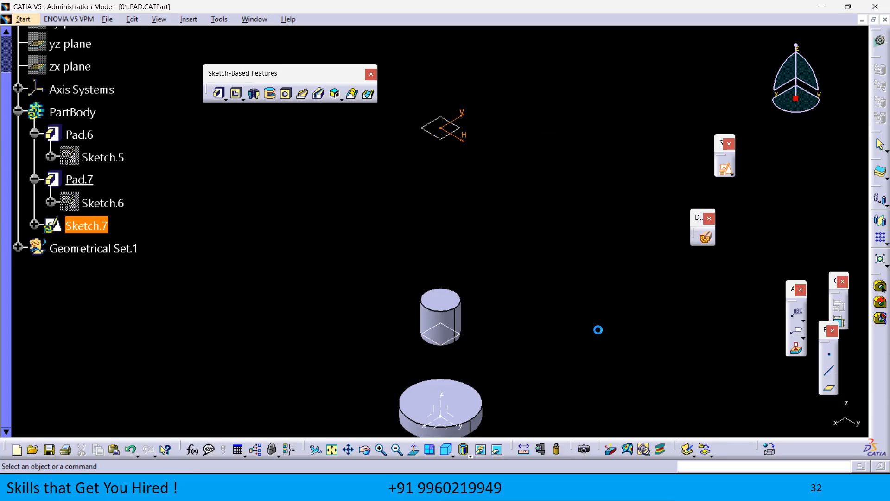
- Sketch a circle about 12.5 mm in diameter around the sketch origin
middle_drag(509, 258, 619, 403)
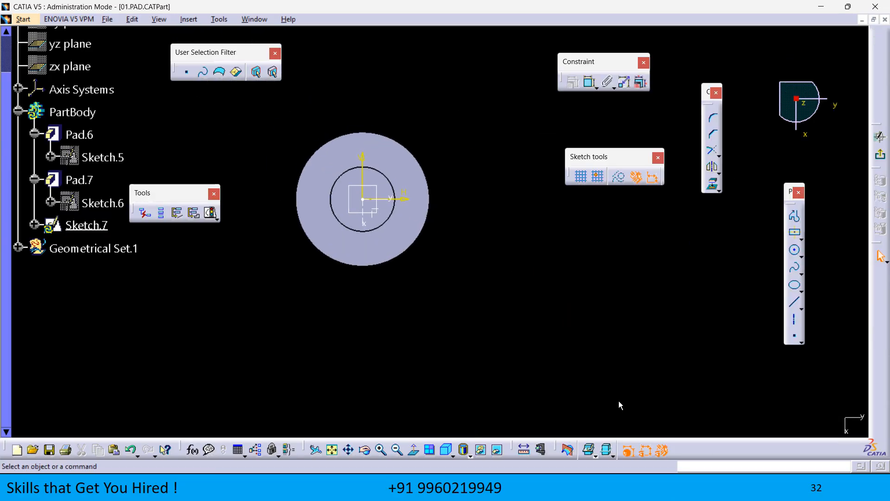
click(795, 252)
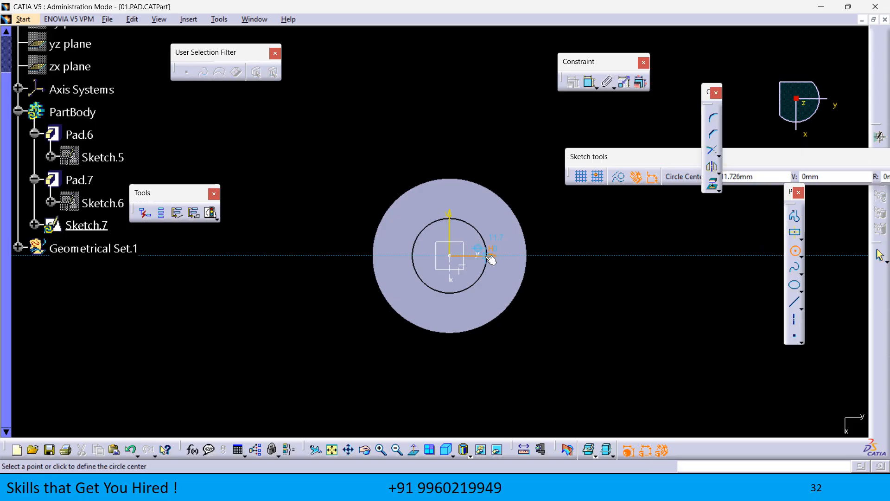
click(451, 255)
click(464, 269)
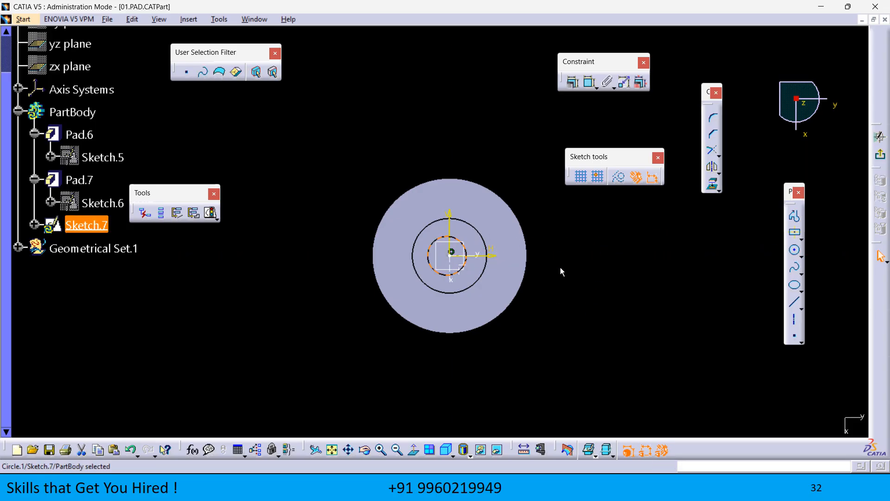
- Dimension the small circle's diameter and set it to 12 mm
click(590, 83)
click(554, 175)
double_click(549, 168)
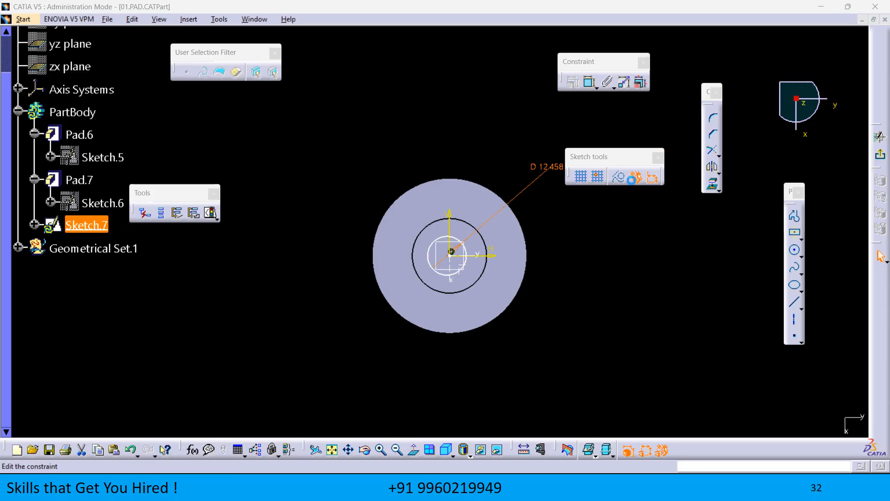
text(12)
key(Return)
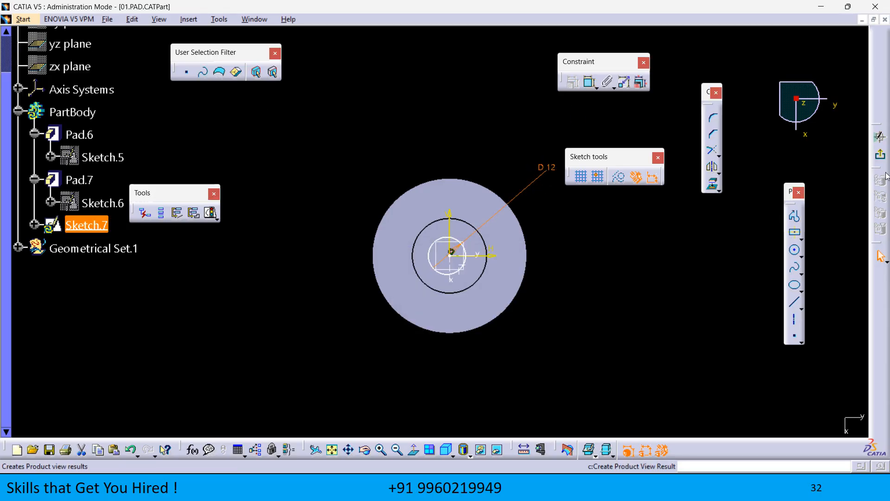
- Exit the sketch and pad the 12 mm circle upward with a Dimension limit of 25 mm
click(880, 137)
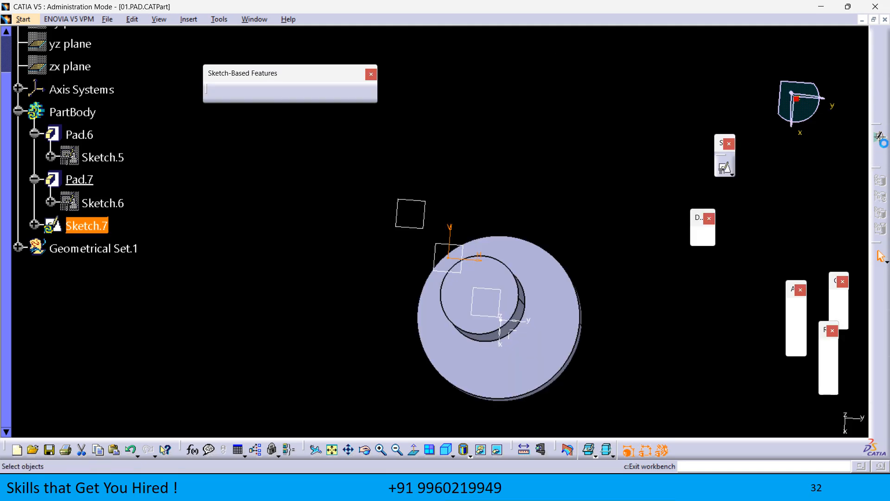
middle_drag(497, 282, 500, 230)
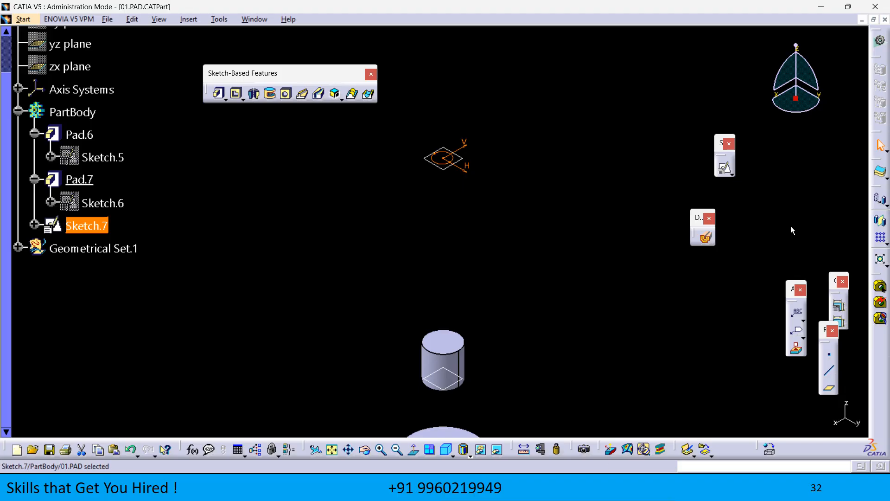
click(220, 95)
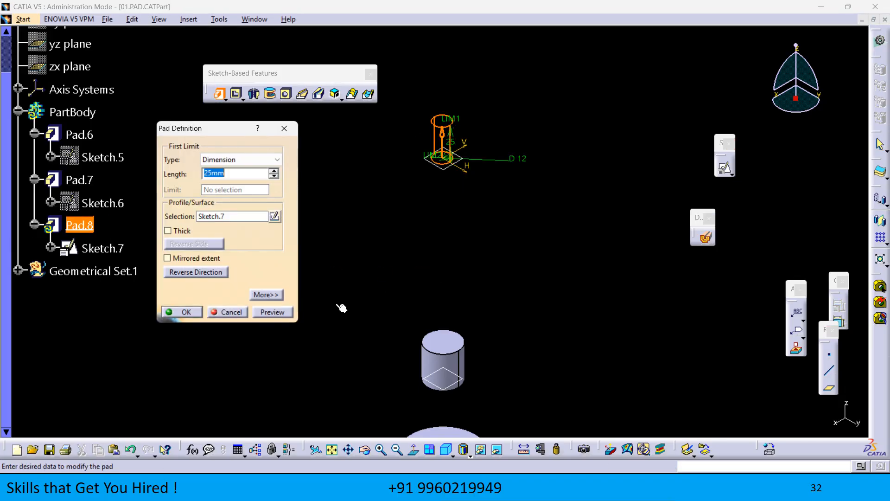
click(184, 311)
- Create a positioned sketch on the 50 mm disc's top face, with the axes swapped
middle_drag(184, 312, 262, 287)
click(726, 173)
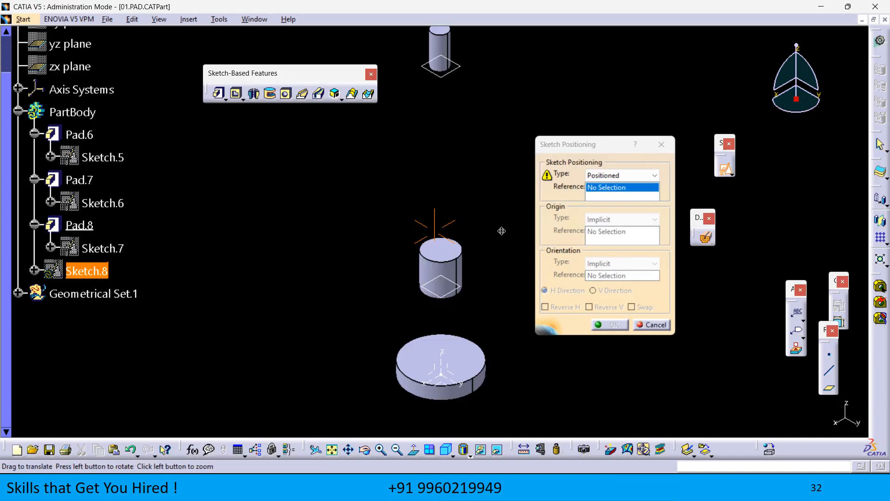
click(471, 344)
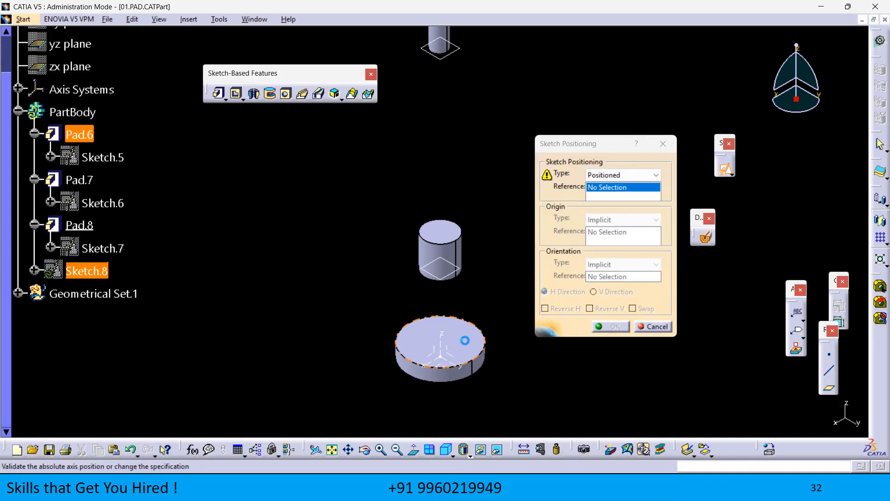
click(613, 326)
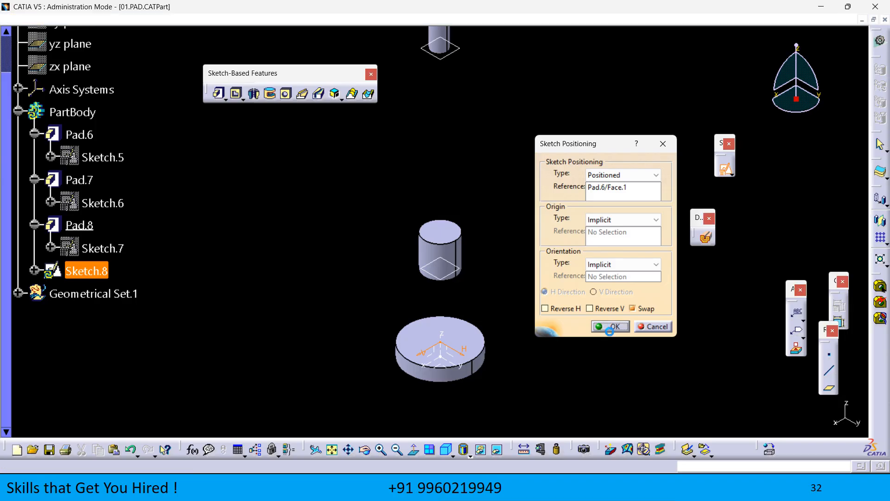
- Sketch a circle centred on the origin within the disc's face, constrain its diameter and exit the sketch
mouse_move(542, 306)
middle_down()
mouse_move(501, 310)
mouse_move(405, 201)
middle_up()
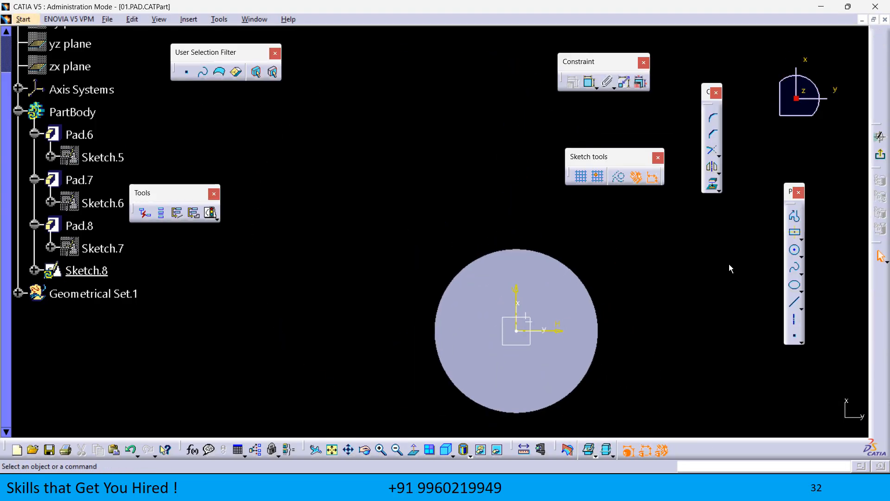
click(795, 250)
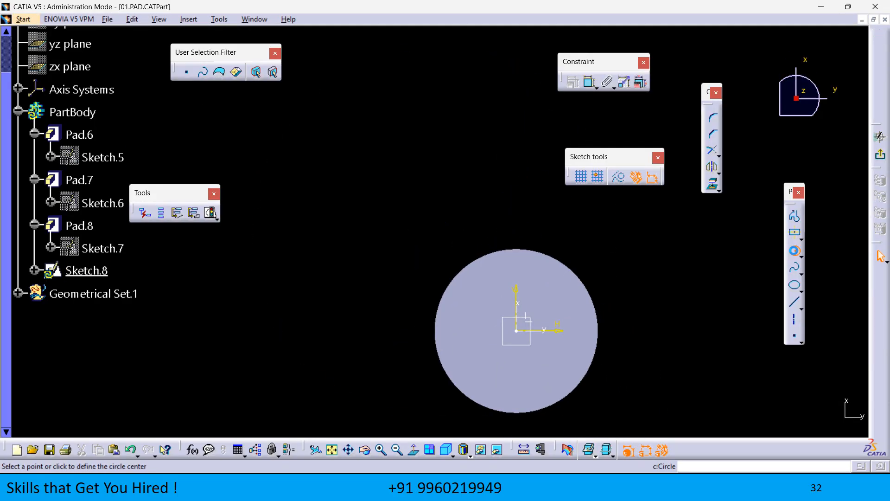
click(517, 331)
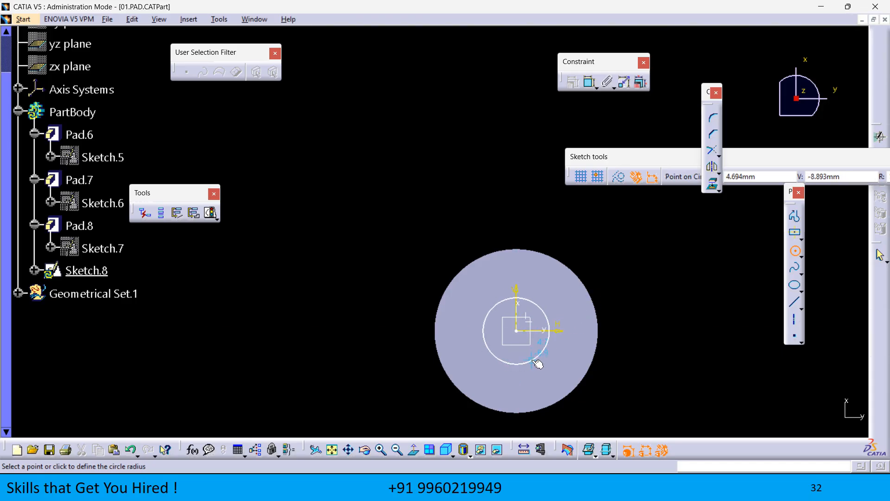
click(535, 360)
click(573, 82)
double_click(626, 223)
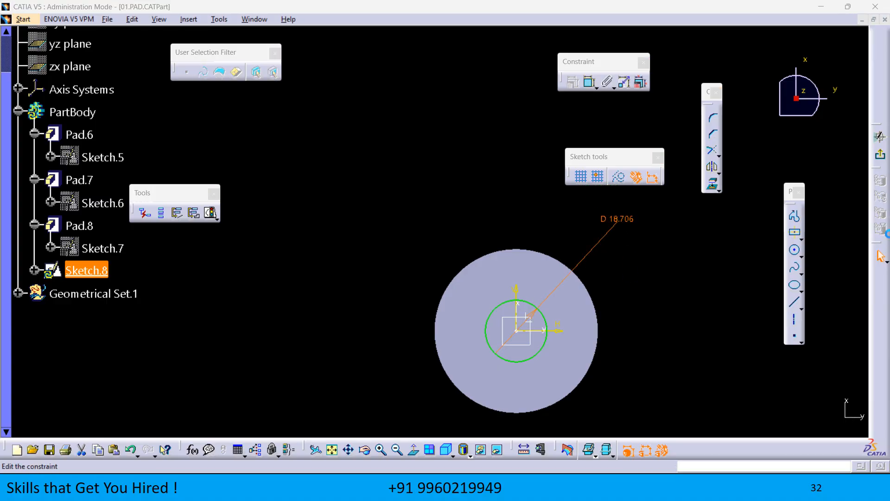
key(Return)
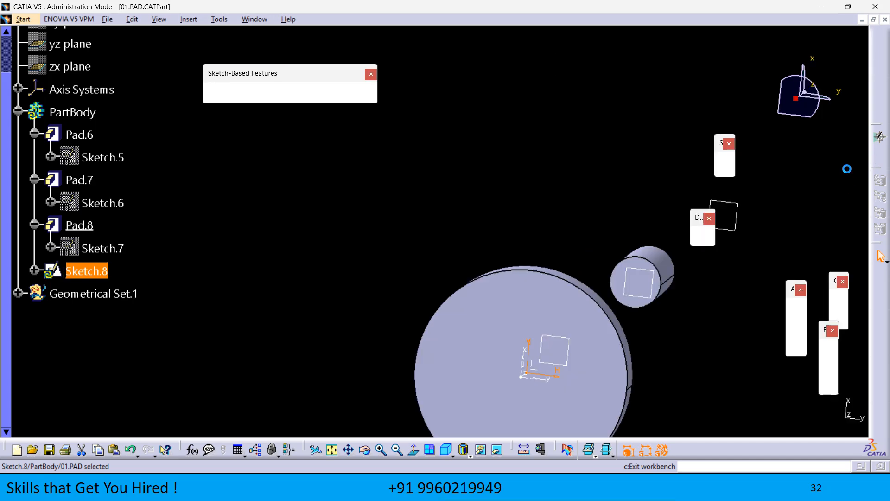
- Start a pad from the circle on the disc, reverse it upward and preview an Up to next limit
middle_drag(609, 339, 551, 360)
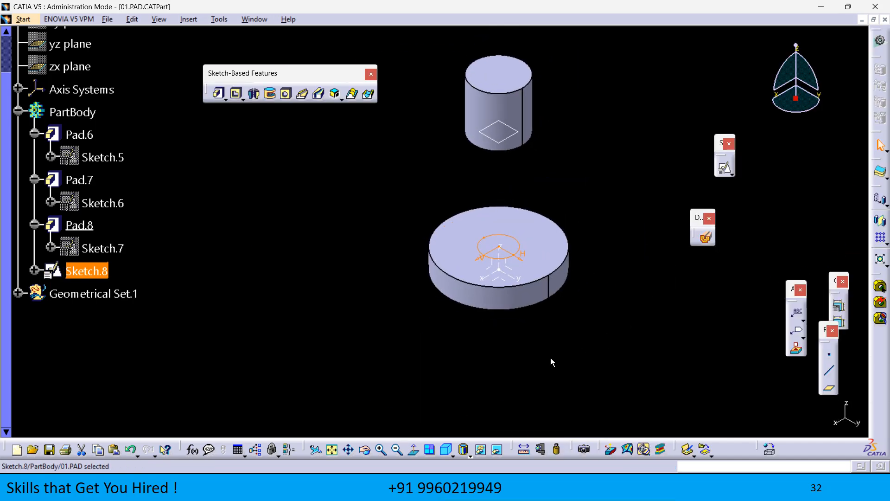
middle_drag(555, 266, 548, 396)
middle_drag(514, 259, 532, 344)
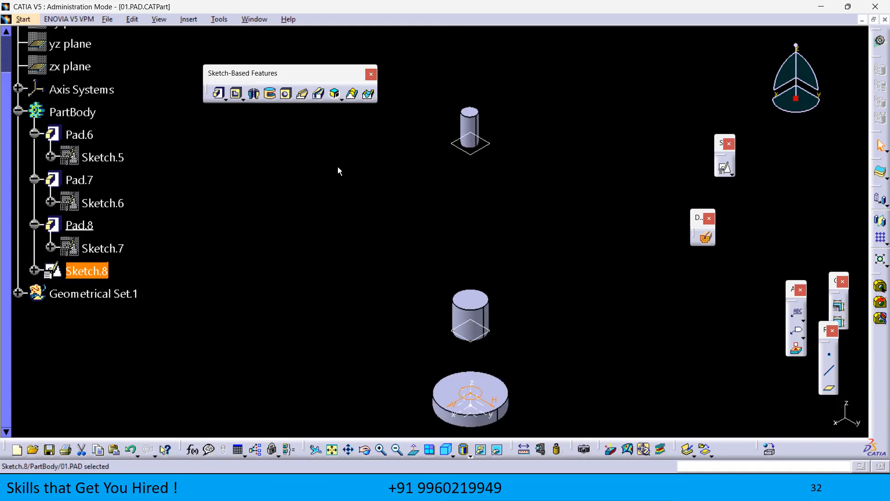
click(220, 95)
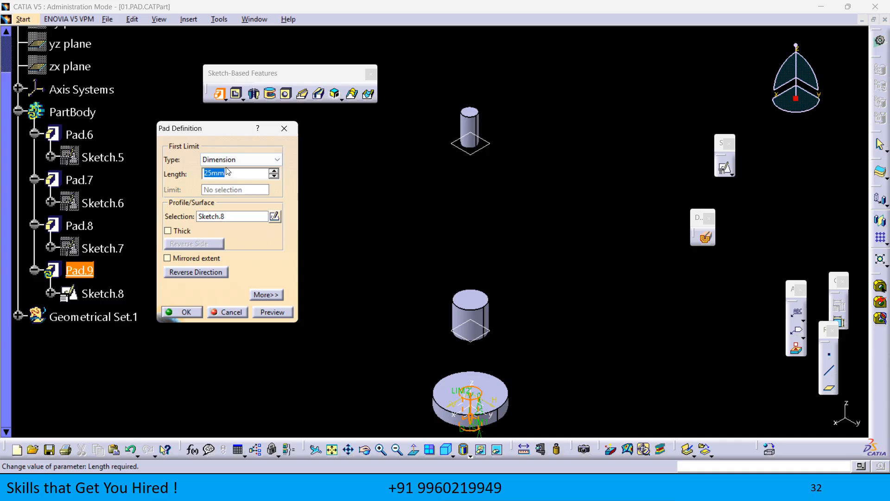
click(195, 273)
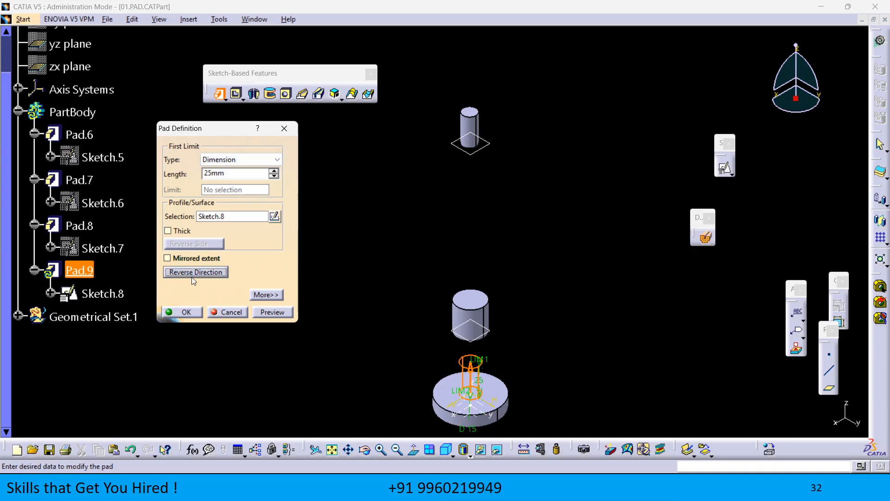
click(239, 160)
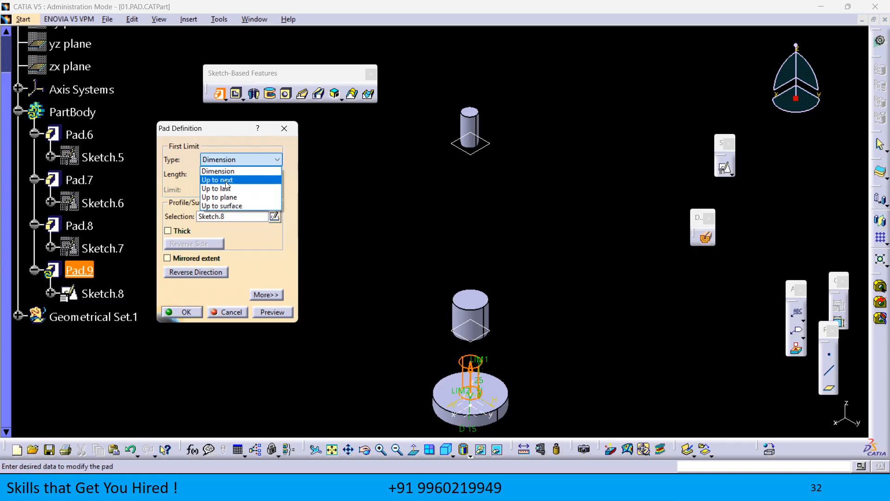
click(225, 175)
middle_drag(371, 269, 412, 230)
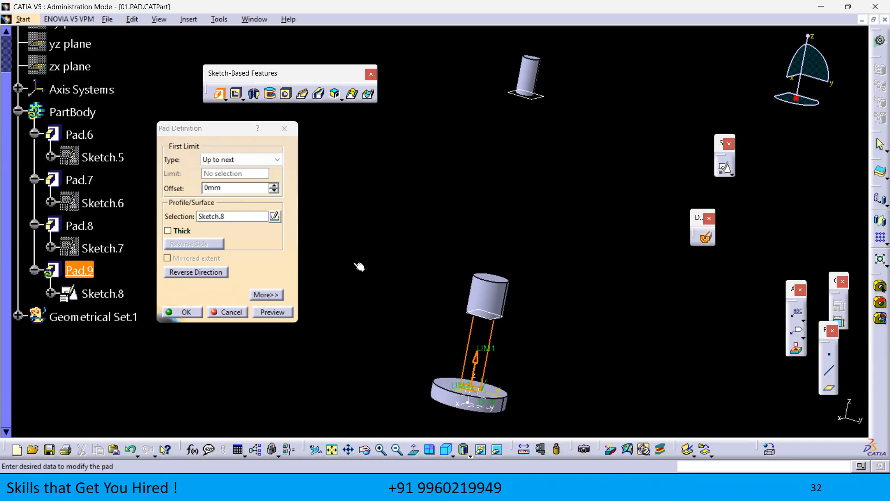
click(272, 315)
- Preview the pad with an Up to last limit and cancel the pad
click(234, 160)
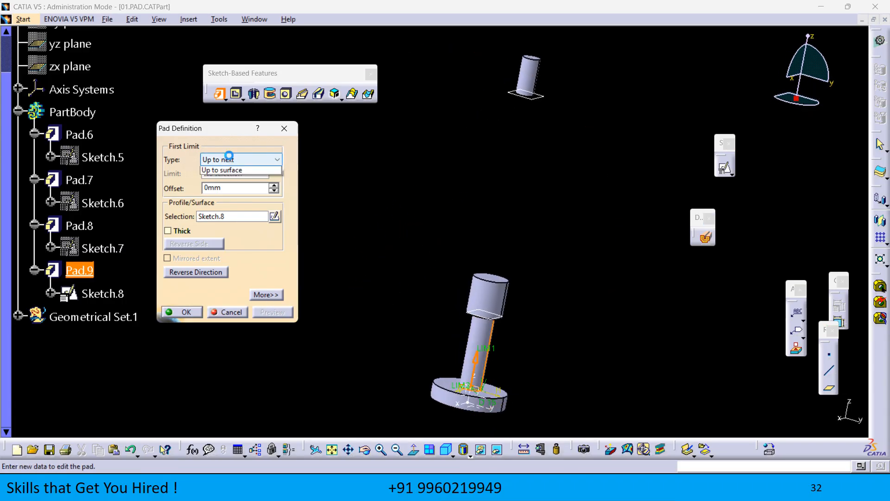
click(227, 188)
click(274, 312)
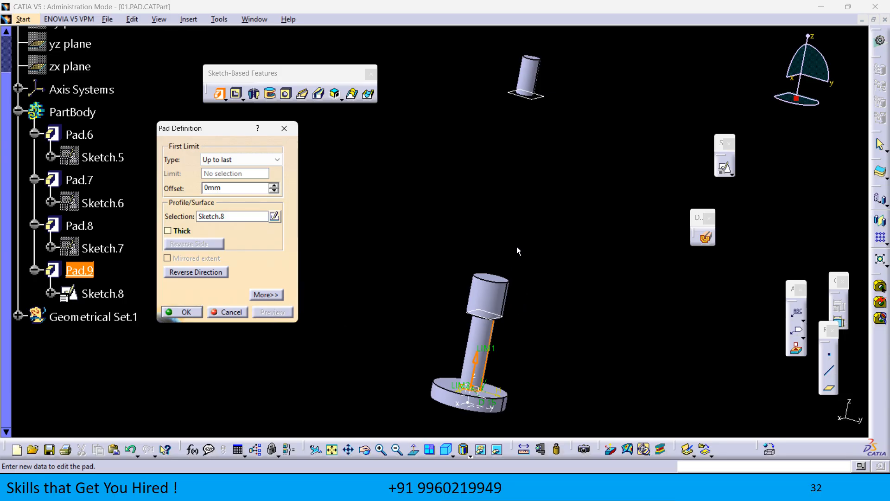
middle_drag(516, 246, 499, 298)
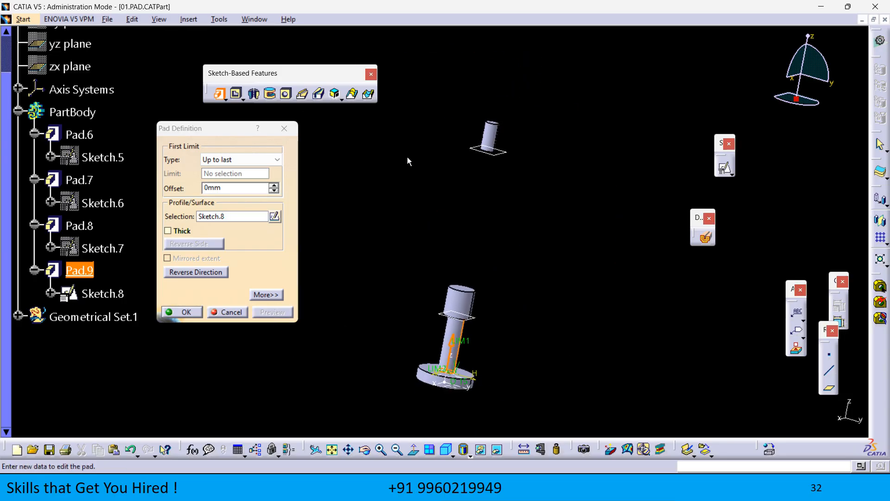
click(229, 313)
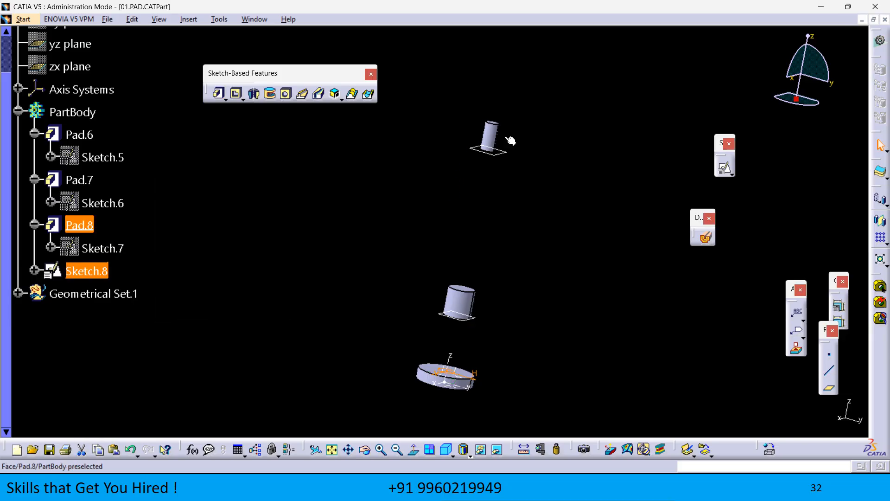
- Edit the topmost cylinder's pad and set its profile diameter to 28 mm
double_click(491, 136)
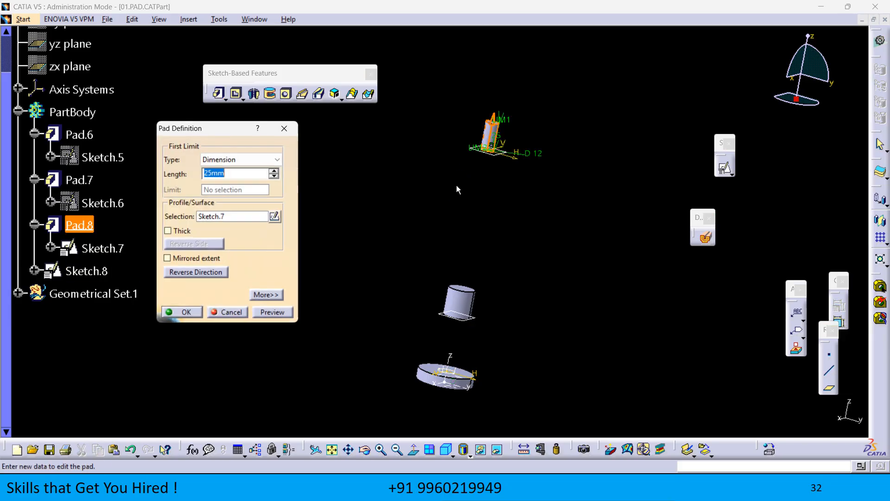
middle_drag(471, 191, 398, 350)
middle_drag(458, 234, 457, 207)
middle_drag(389, 247, 297, 250)
middle_drag(355, 259, 348, 301)
double_click(659, 280)
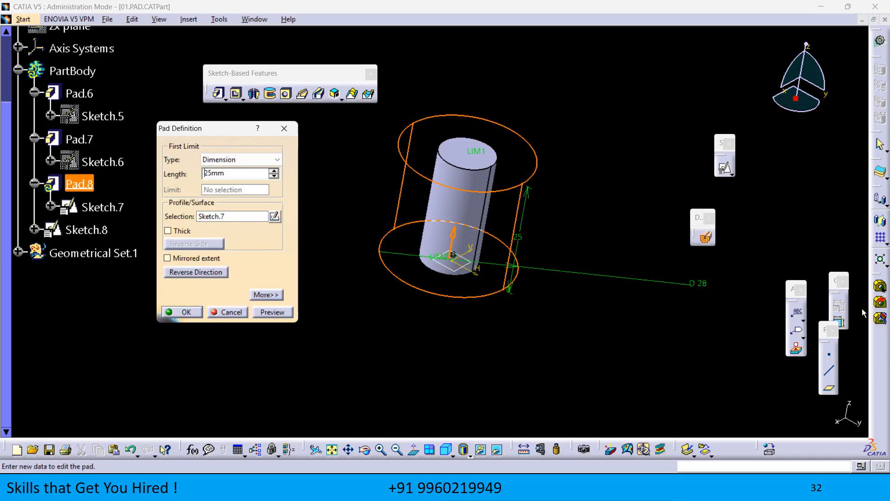
click(192, 314)
click(299, 307)
middle_drag(301, 305, 357, 317)
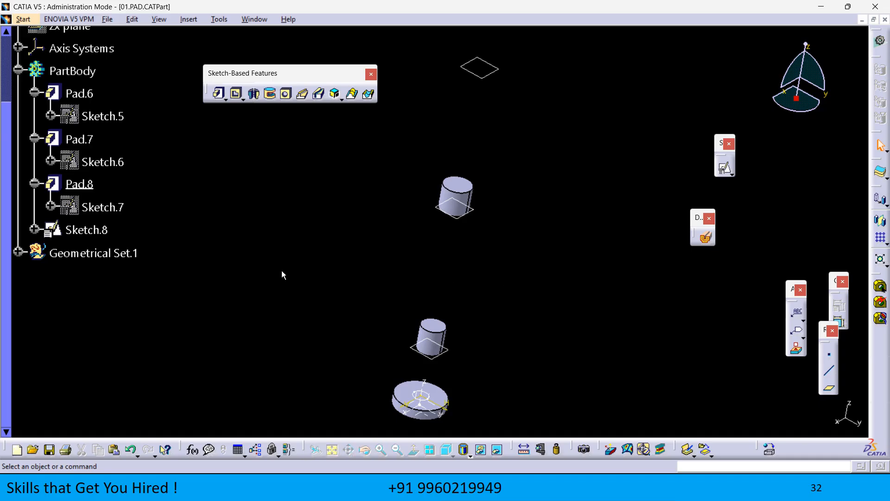
- Pad the circle on the disc's top face with an Up to next limit and preview it
click(220, 95)
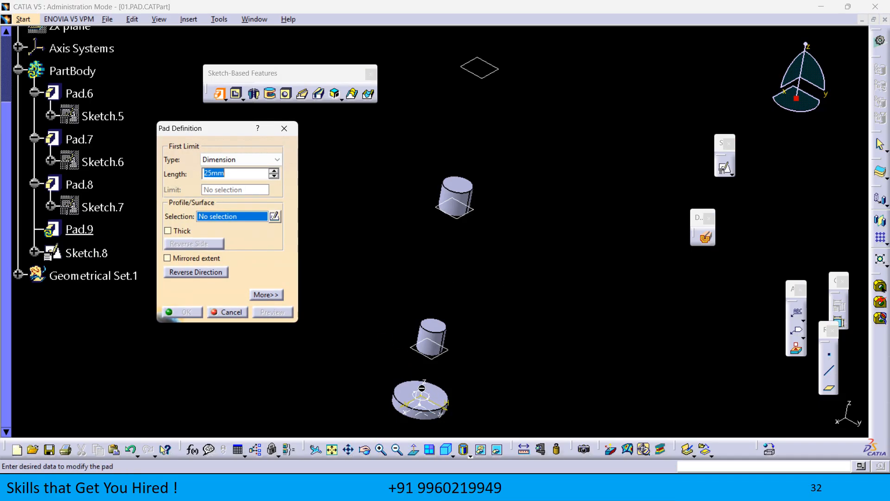
click(432, 395)
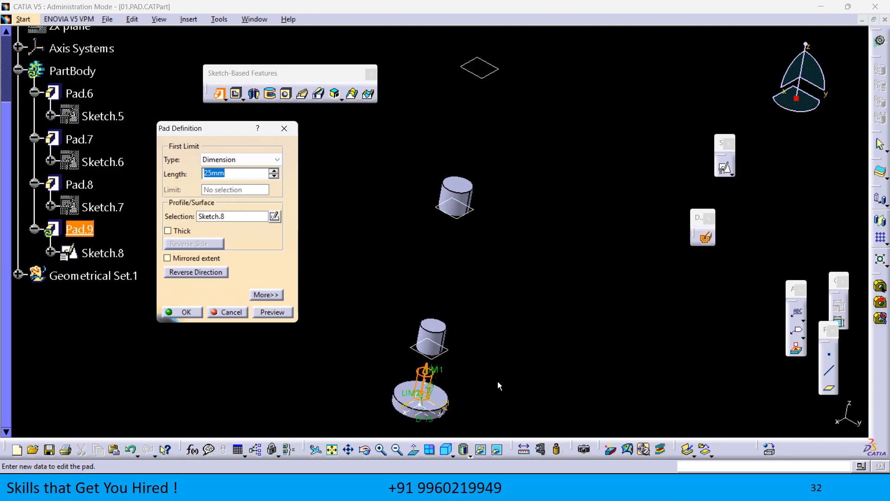
middle_drag(467, 324, 491, 372)
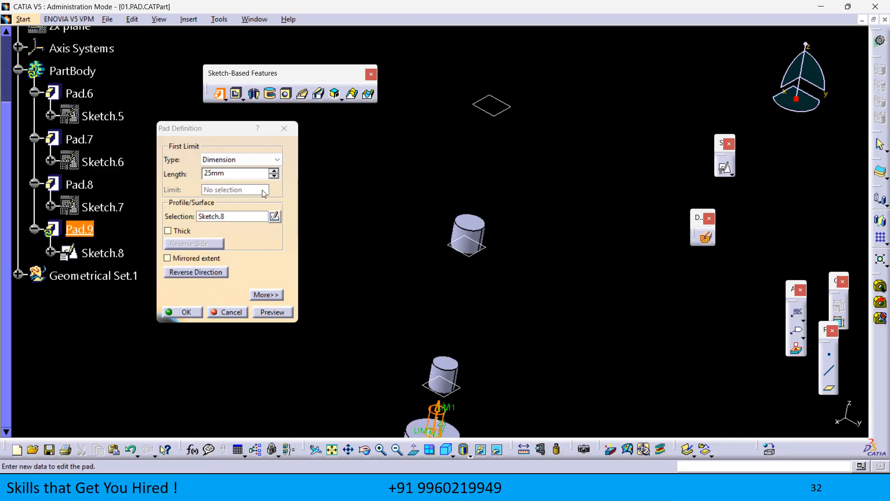
click(252, 159)
click(240, 181)
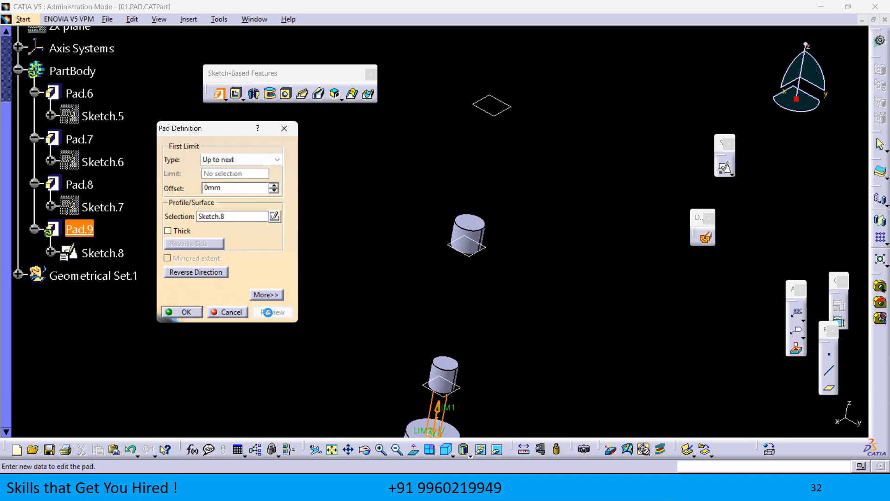
- Change the new pad's first limit to Up to last and examine the previewed rod along the stack
click(227, 163)
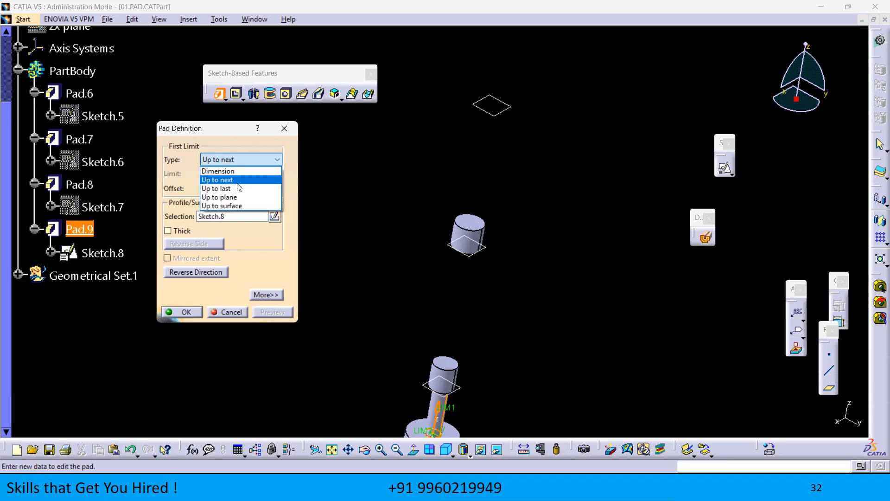
click(238, 187)
middle_drag(374, 363, 413, 274)
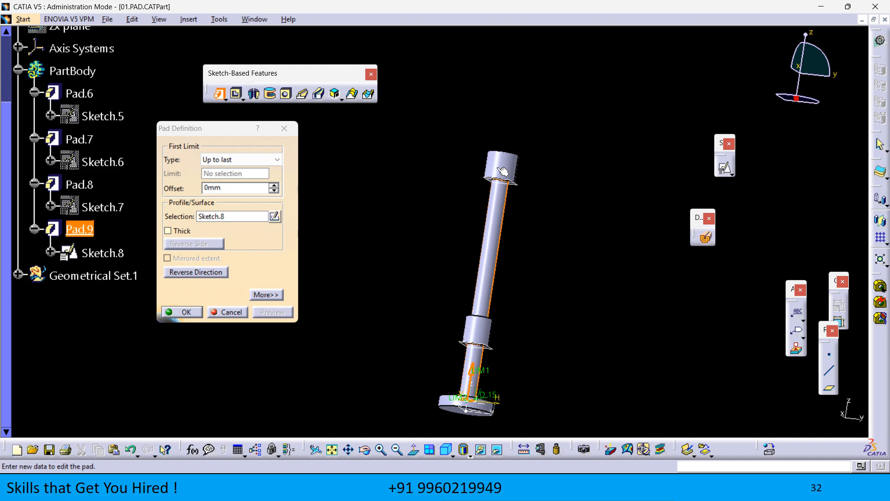
middle_drag(503, 172, 549, 285)
- Change the first limit to Up to plane, pick the highest plane, Plane.3, and preview the pad
click(252, 158)
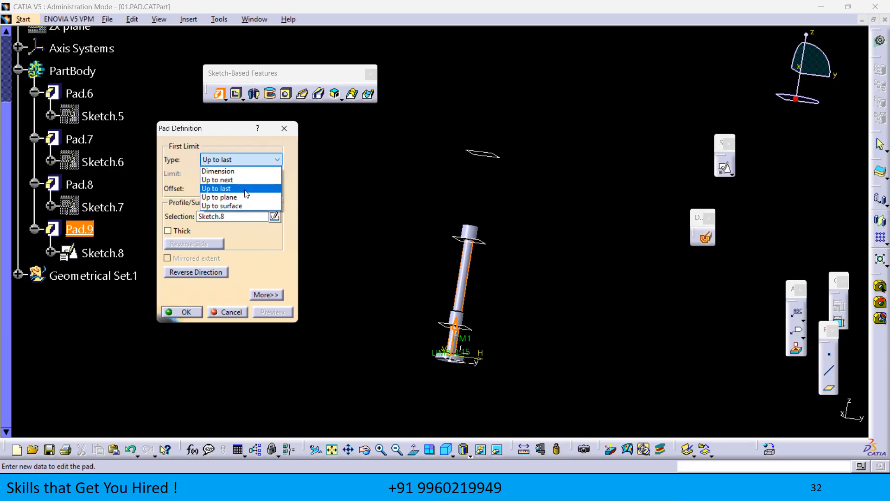
click(242, 198)
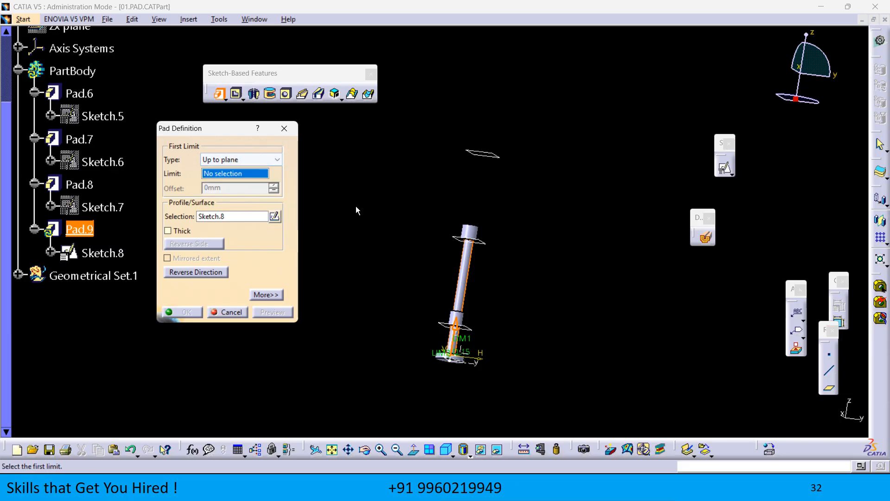
click(482, 153)
click(273, 310)
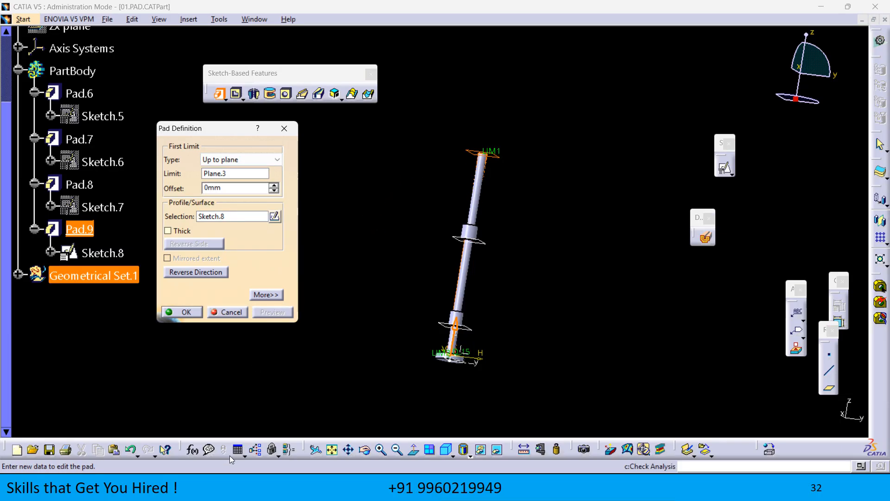
middle_drag(469, 302, 467, 324)
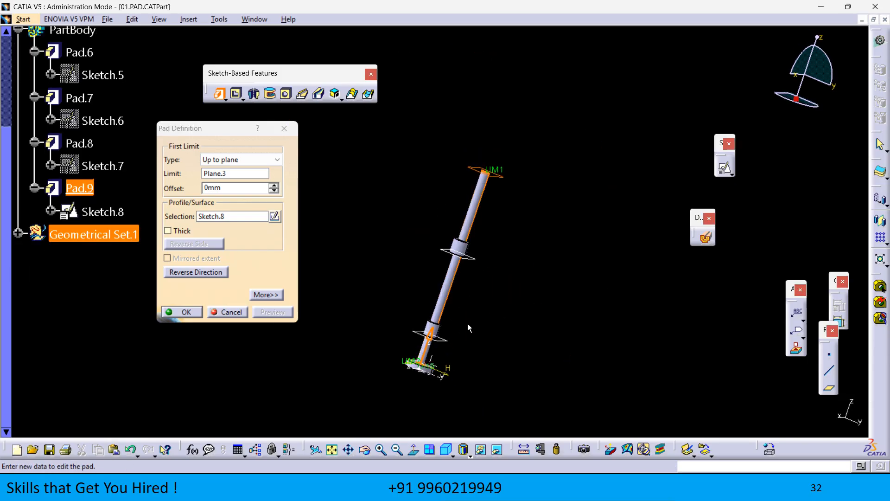
- Switch the limit back to Dimension and try Up to surface with the rod's own side face as the limit
click(249, 160)
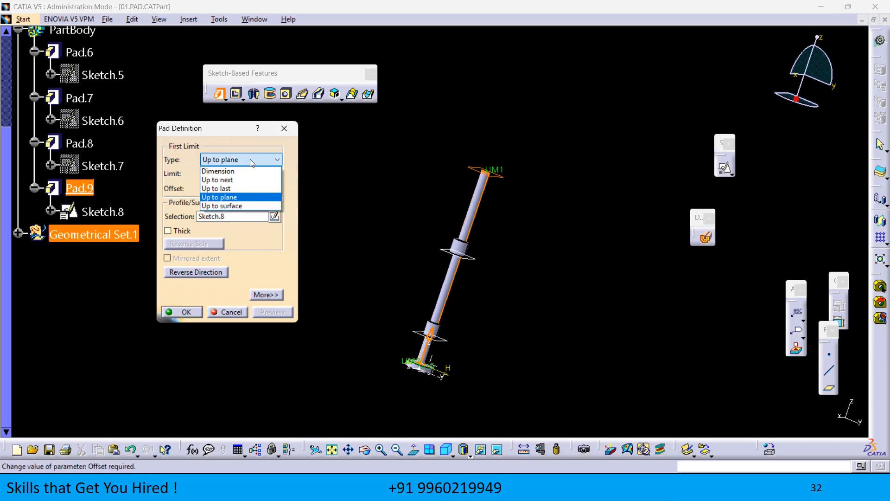
click(238, 169)
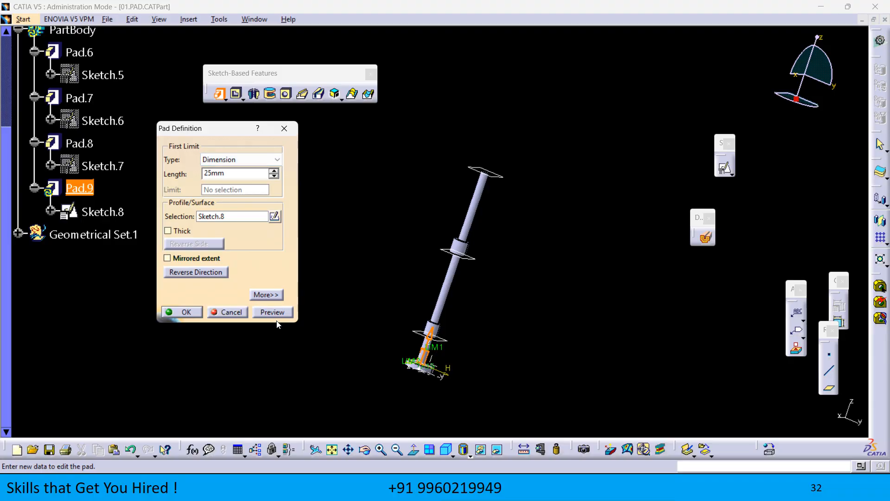
click(255, 159)
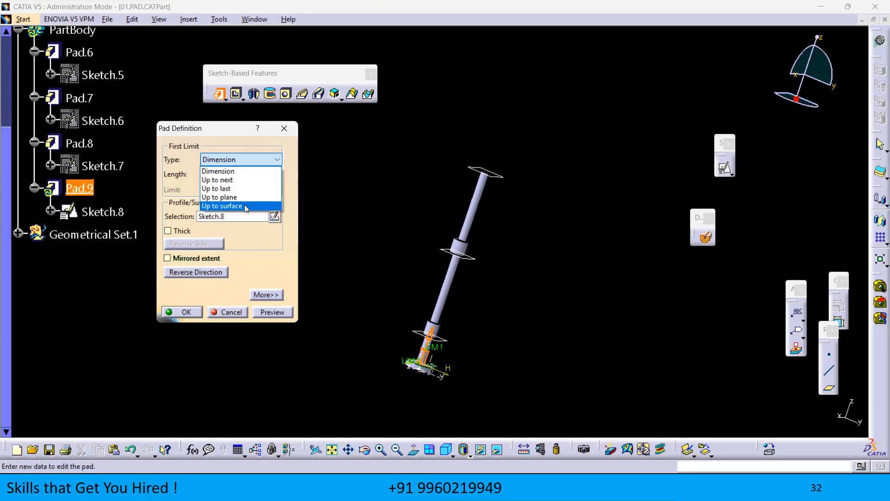
click(246, 209)
middle_drag(360, 297, 434, 274)
click(466, 335)
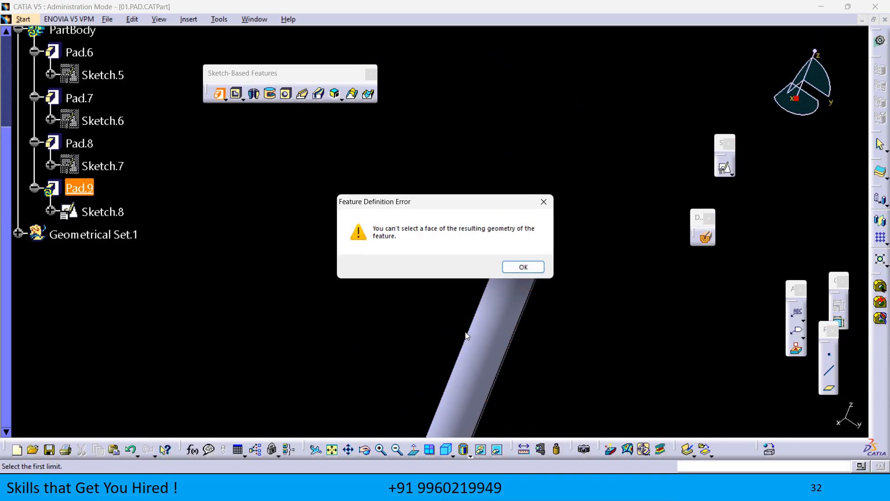
click(533, 270)
middle_drag(473, 326, 538, 140)
middle_drag(503, 232, 447, 211)
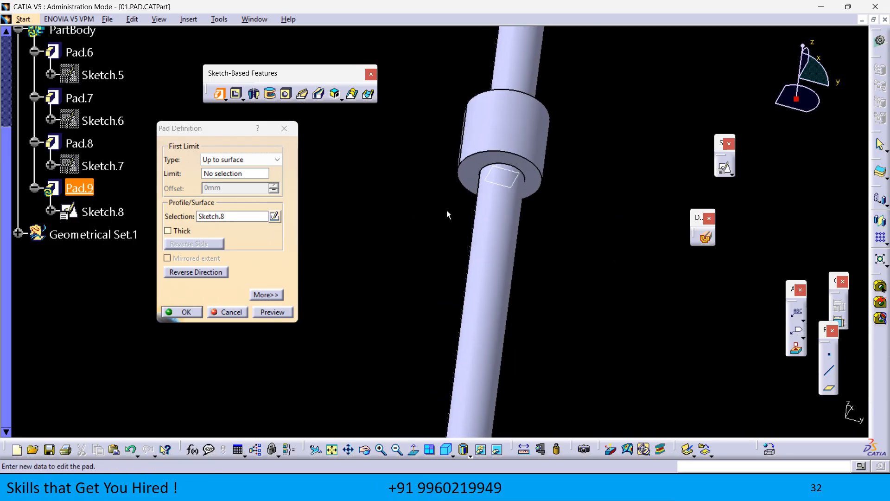
- Pick the underside of the 28 mm cylinder as the Up to surface limit and preview the pad
click(235, 173)
click(468, 175)
mouse_move(375, 251)
middle_down()
mouse_move(394, 180)
mouse_move(389, 243)
middle_up()
click(273, 312)
- Set the first limit to Up to plane with the highest plane above the cylinders and finish the pad
middle_drag(438, 224, 380, 391)
click(244, 160)
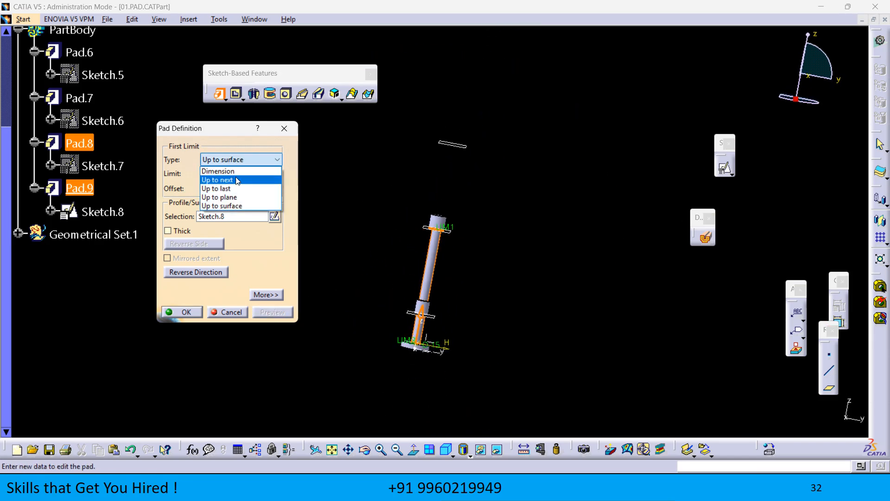
click(218, 200)
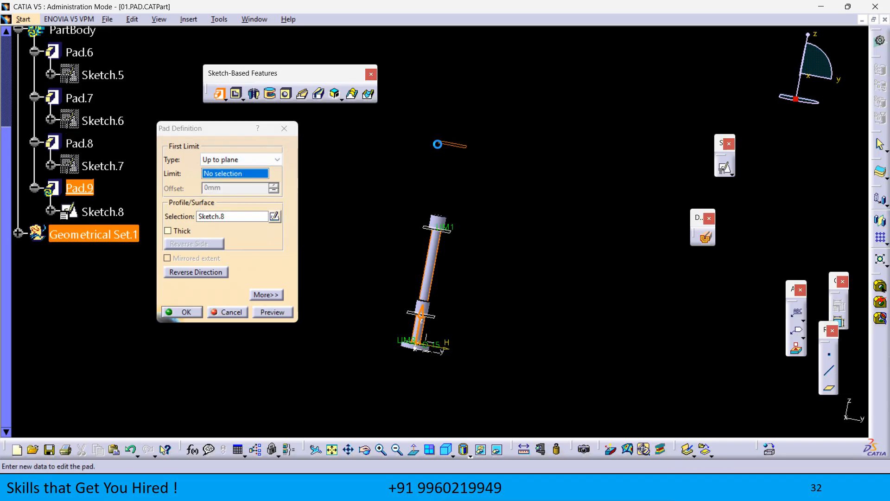
click(440, 145)
middle_drag(465, 256, 418, 260)
click(185, 312)
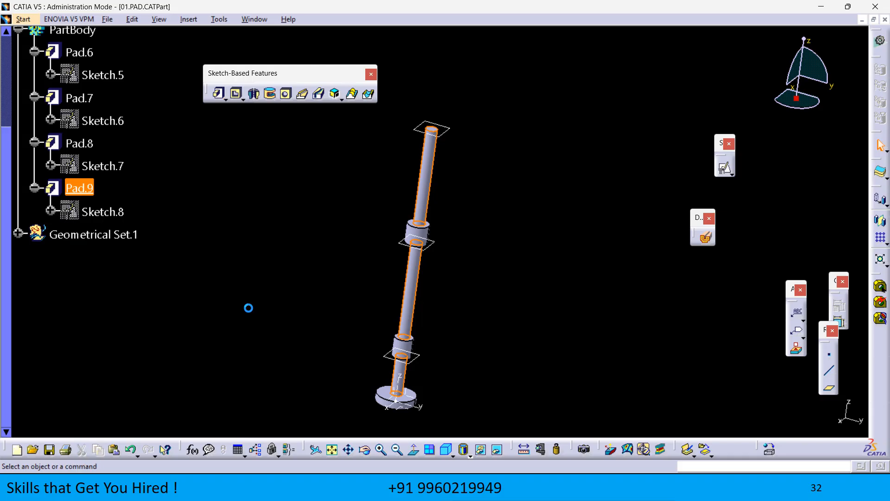
- Reopen the long rod's pad, give it a second Dimension limit of 25 mm and preview it
middle_drag(249, 306, 308, 284)
double_click(459, 258)
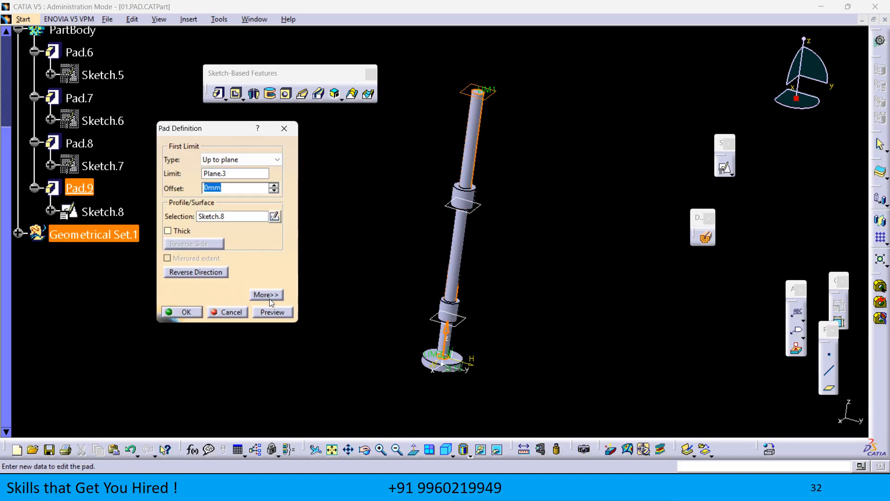
click(266, 295)
double_click(357, 171)
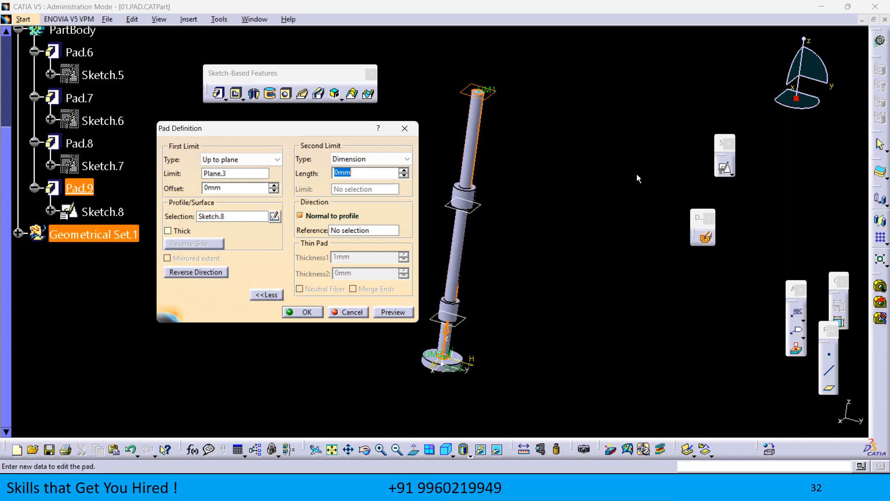
text(25)
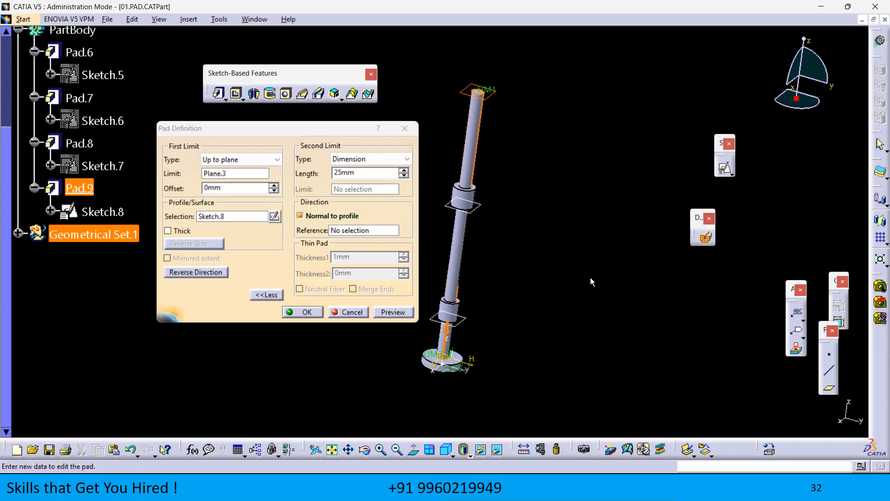
key(Return)
middle_drag(466, 402, 534, 172)
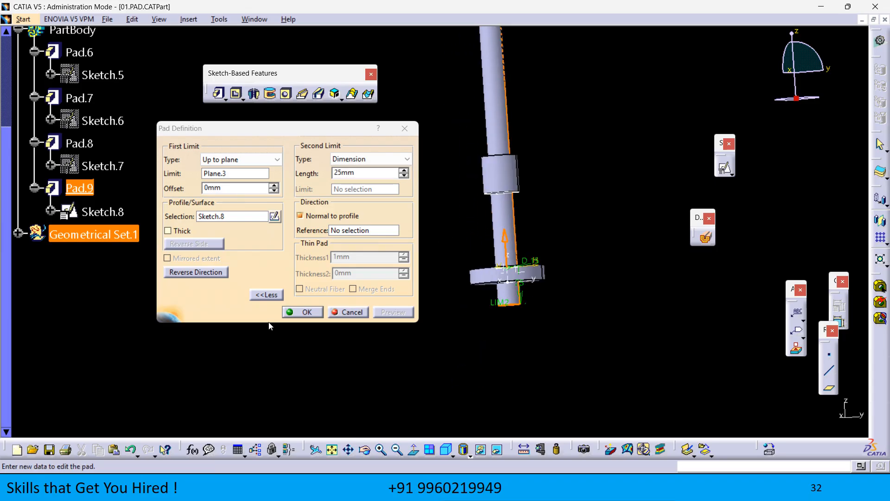
- Turn on the Thick option for the long rod's pad, set Thickness1 to 0.5 mm and preview it
scroll(418, 352, down, 1)
middle_drag(417, 352, 573, 232)
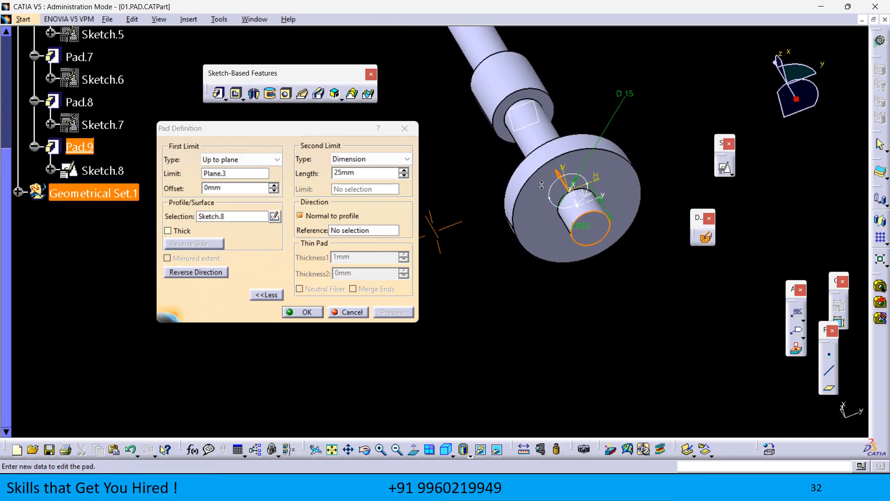
click(168, 231)
middle_drag(530, 308, 452, 292)
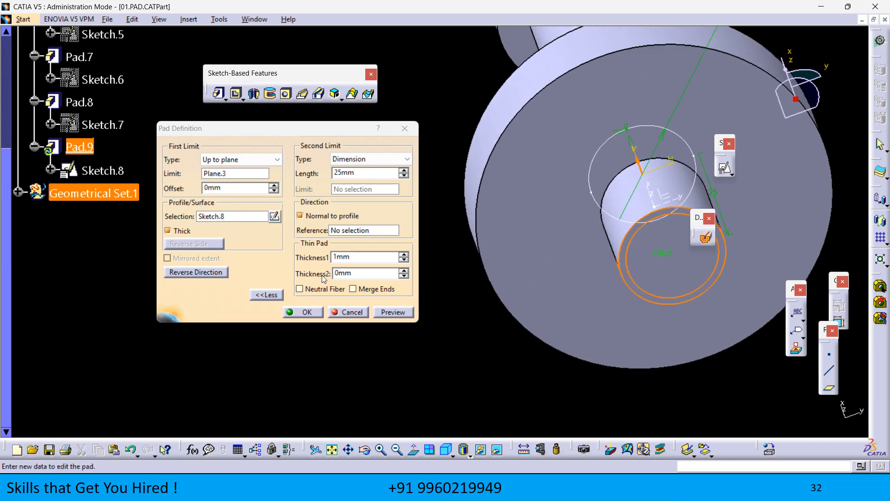
double_click(357, 259)
text(0.5)
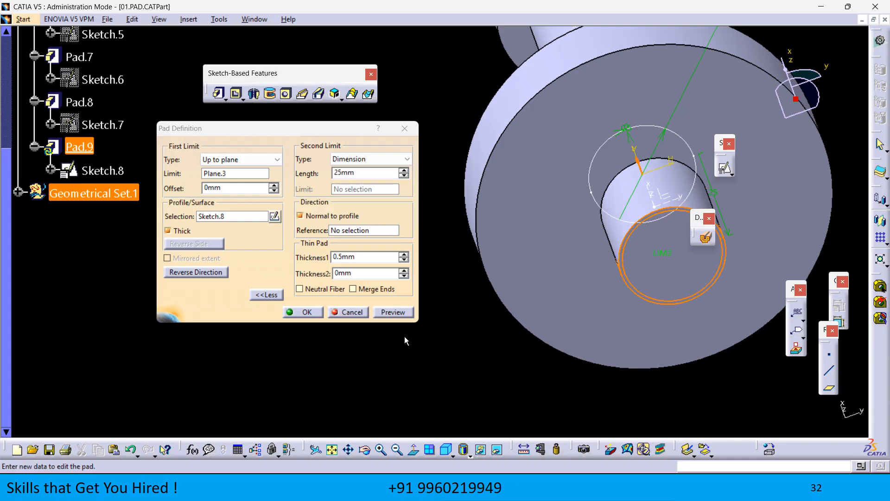
click(394, 314)
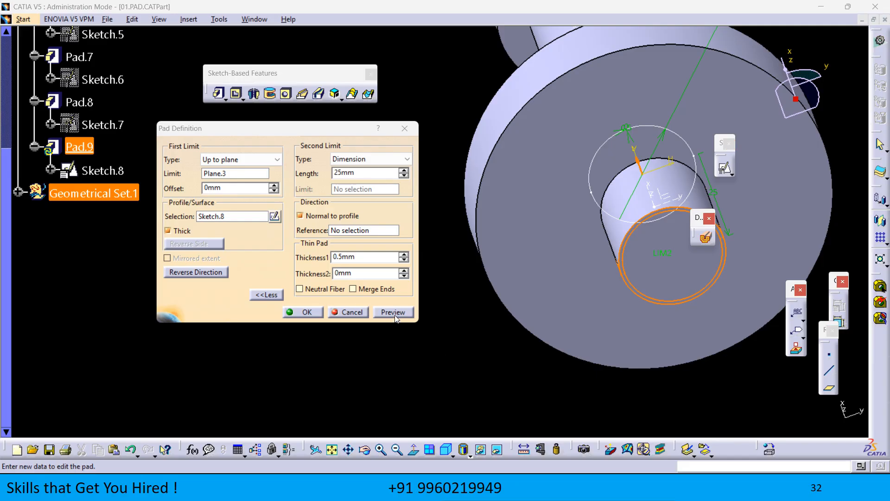
- Set the thin pad's Thickness2 to 2 mm and preview the hollow rod
middle_drag(480, 325, 492, 376)
middle_drag(508, 328, 473, 418)
middle_drag(472, 307, 467, 413)
middle_drag(511, 282, 463, 292)
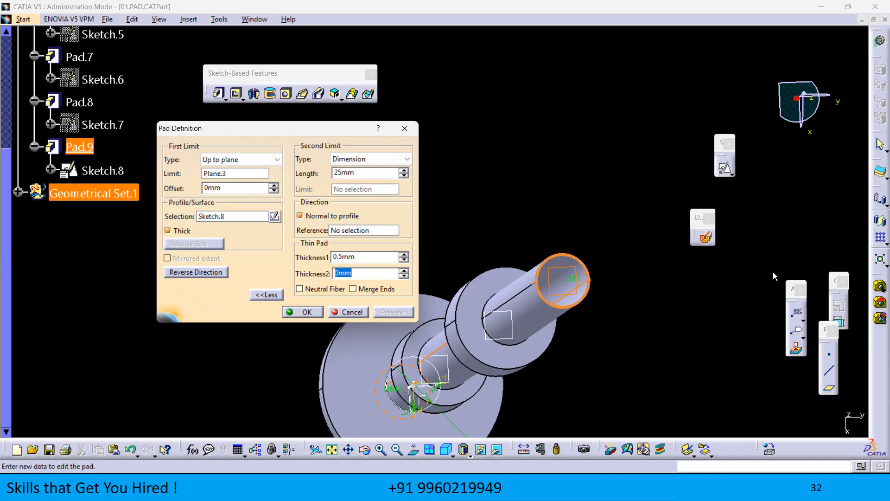
text(2)
click(395, 312)
middle_drag(517, 350, 626, 311)
middle_drag(674, 332, 636, 263)
scroll(624, 189, down, 1)
middle_drag(623, 188, 413, 295)
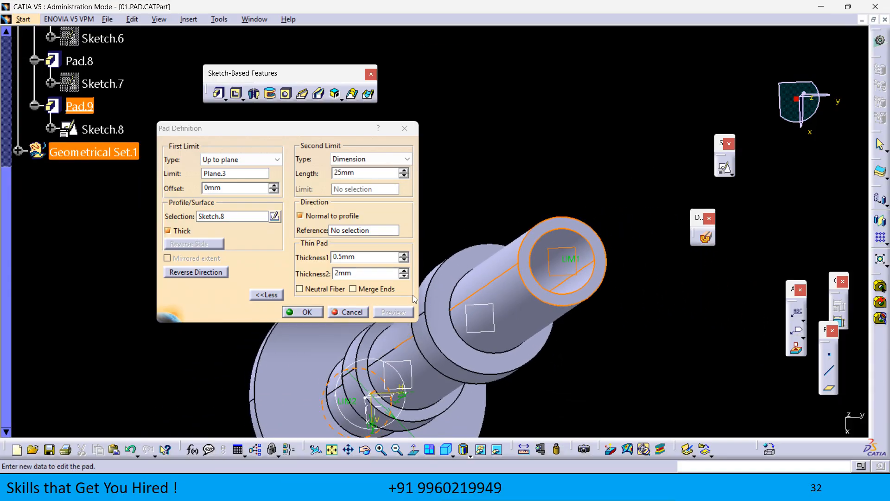
- Enable Neutral Fiber for the thin pad, preview it and inspect the wall around the profile in the standard top view
click(318, 290)
click(402, 312)
middle_drag(523, 308, 606, 301)
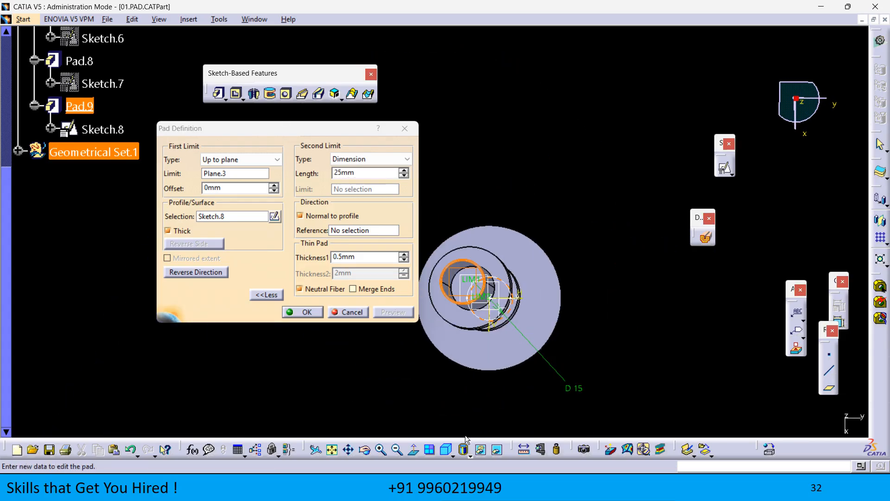
click(453, 456)
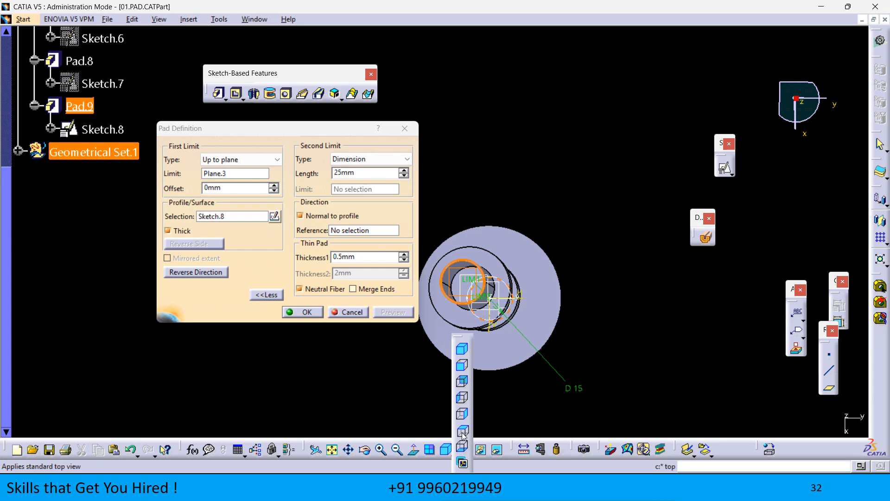
click(460, 443)
middle_drag(568, 325, 679, 298)
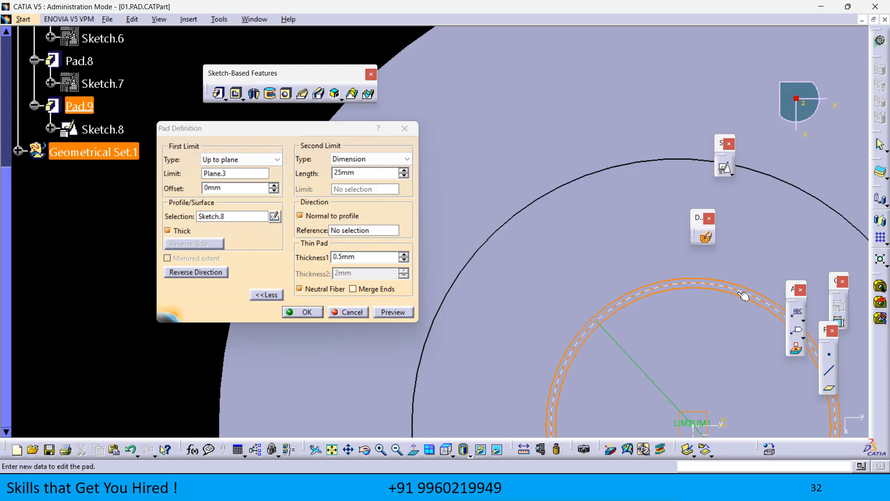
- Turn off Neutral Fiber, set Thickness1 to 1 mm and finish the pad
click(320, 288)
click(383, 316)
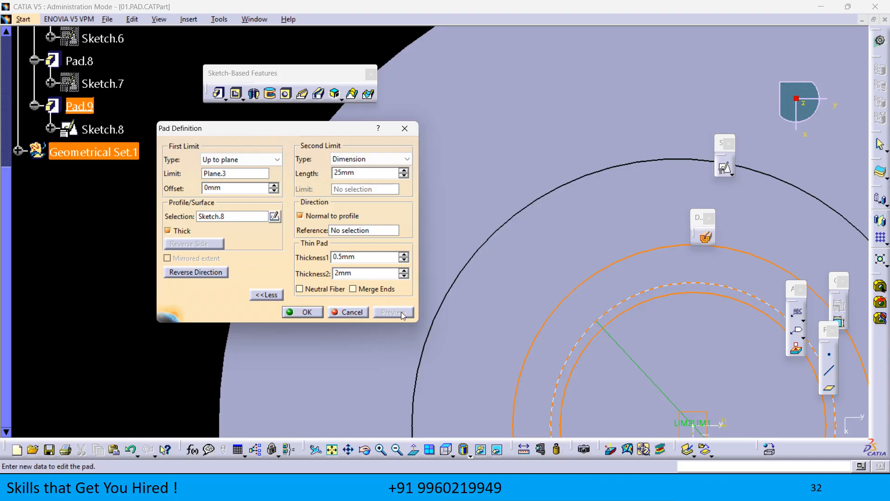
double_click(365, 256)
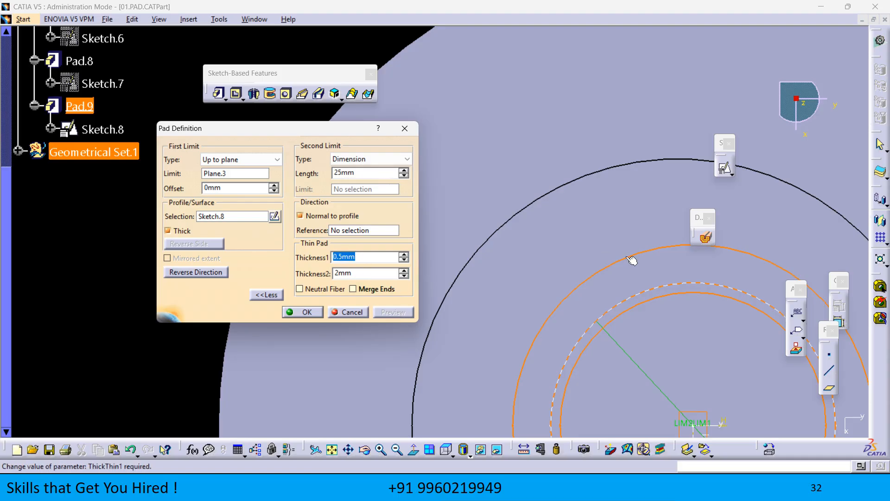
text(1)
key(Return)
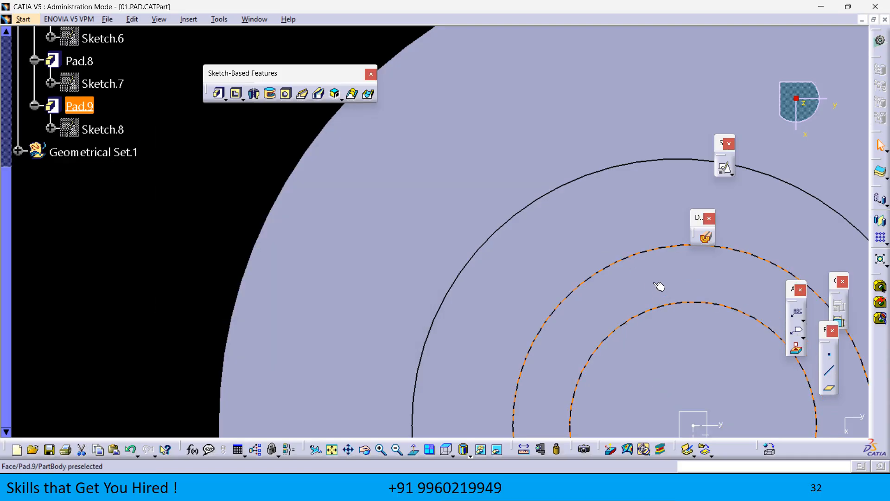
- Reopen the rod's pad, set Thickness2 to 4 mm and preview it
double_click(67, 104)
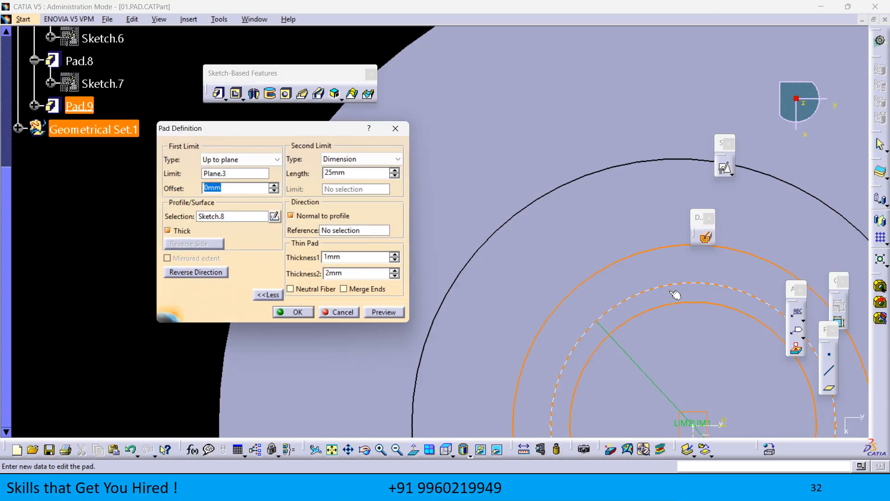
double_click(352, 277)
text(4)
key(Return)
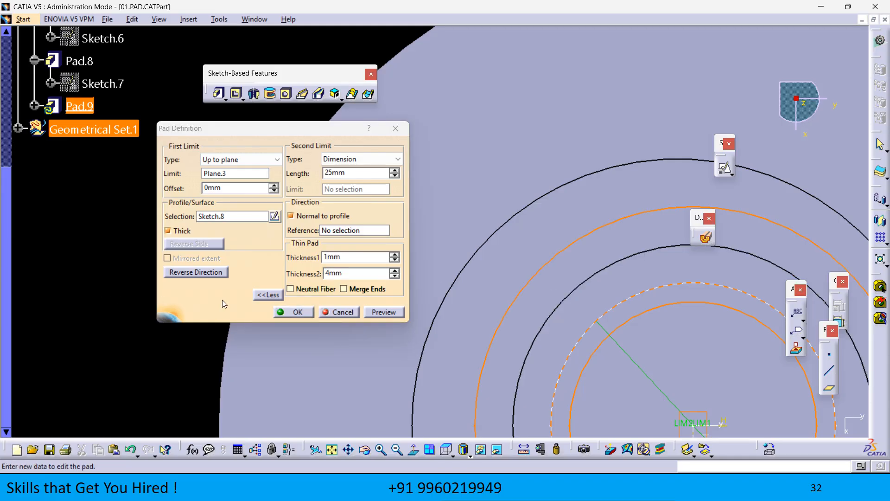
click(378, 314)
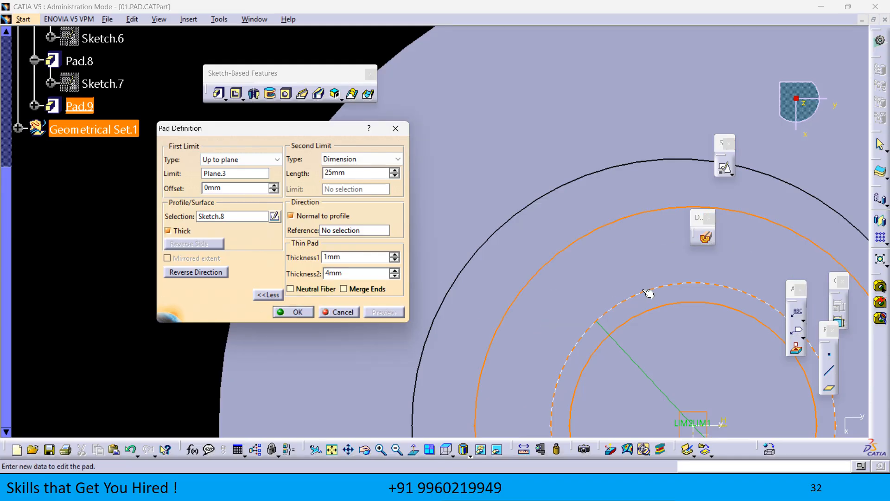
scroll(473, 262, down, 1)
middle_drag(473, 262, 492, 345)
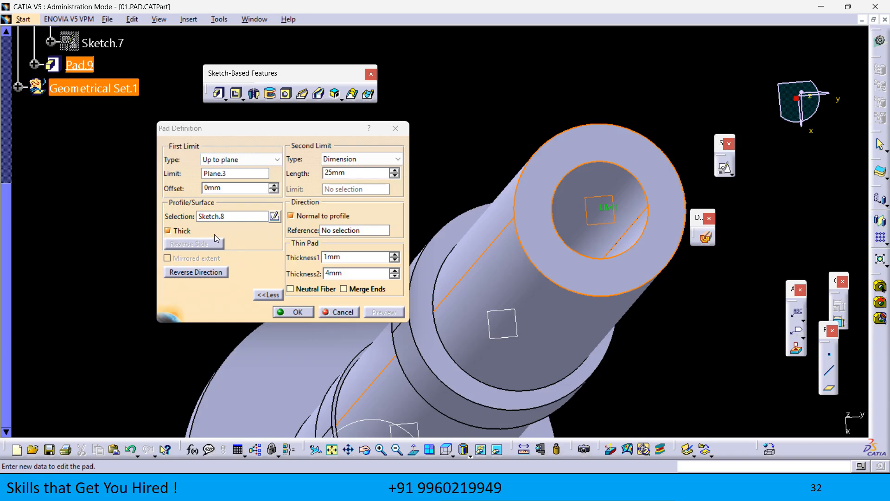
- Turn off the Thick option, preview the solid rod and finish the pad
click(167, 230)
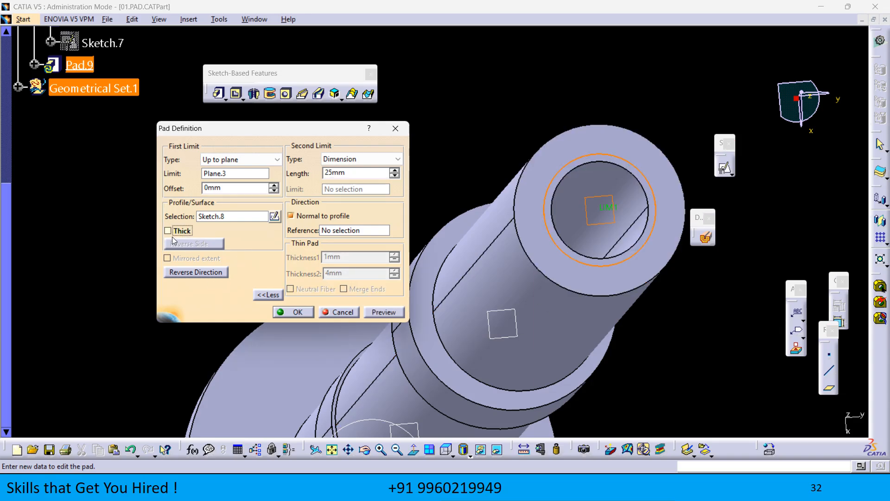
click(385, 312)
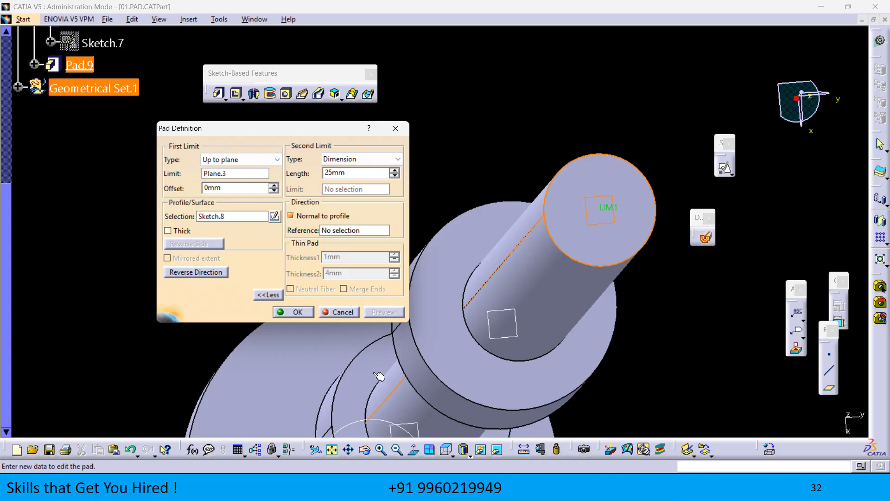
click(297, 312)
click(201, 276)
middle_drag(201, 276, 154, 262)
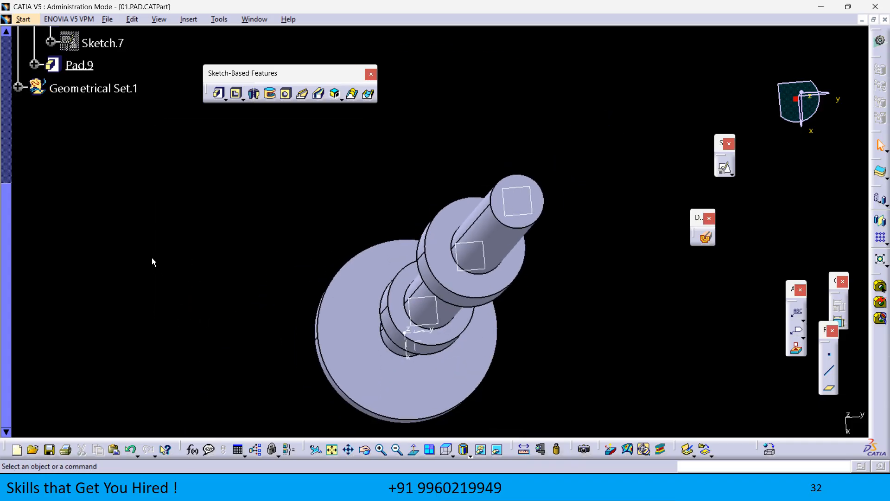
middle_drag(171, 271, 243, 302)
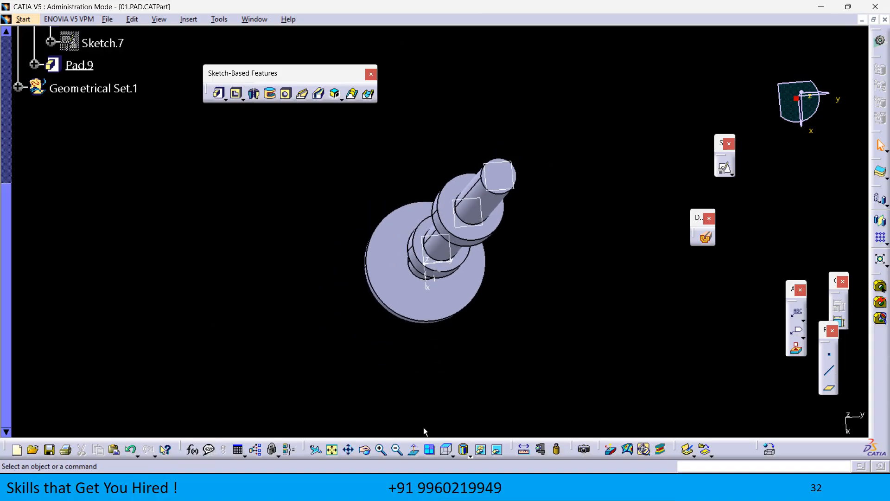
click(453, 455)
click(462, 350)
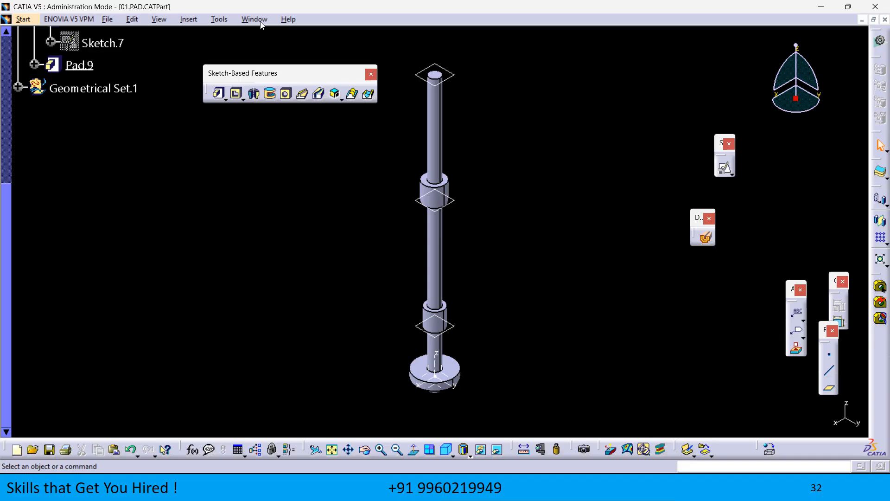
click(110, 18)
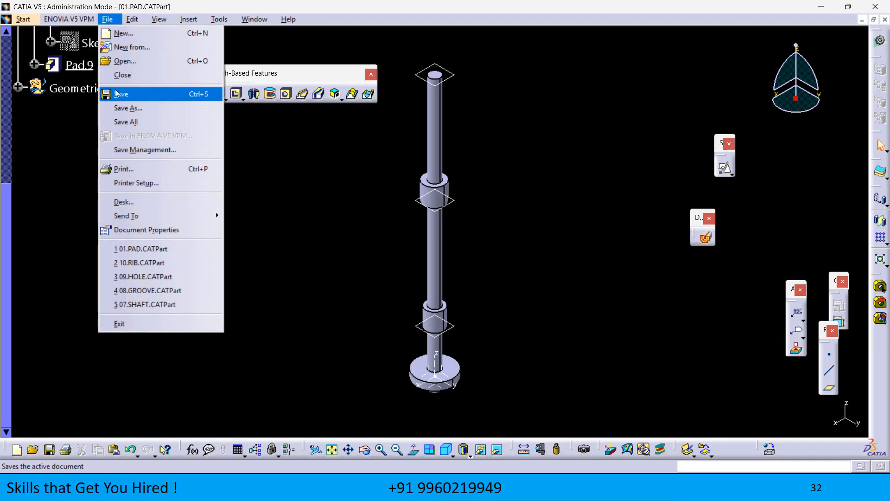
click(258, 185)
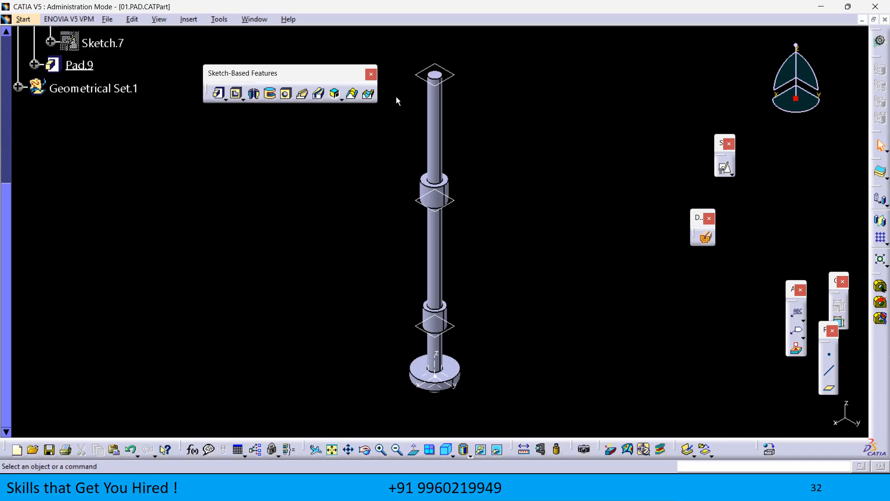
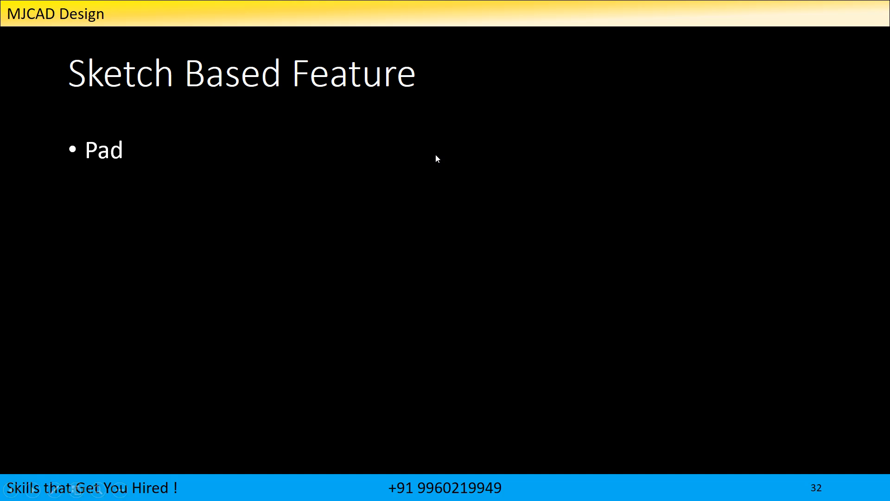
click(435, 155)
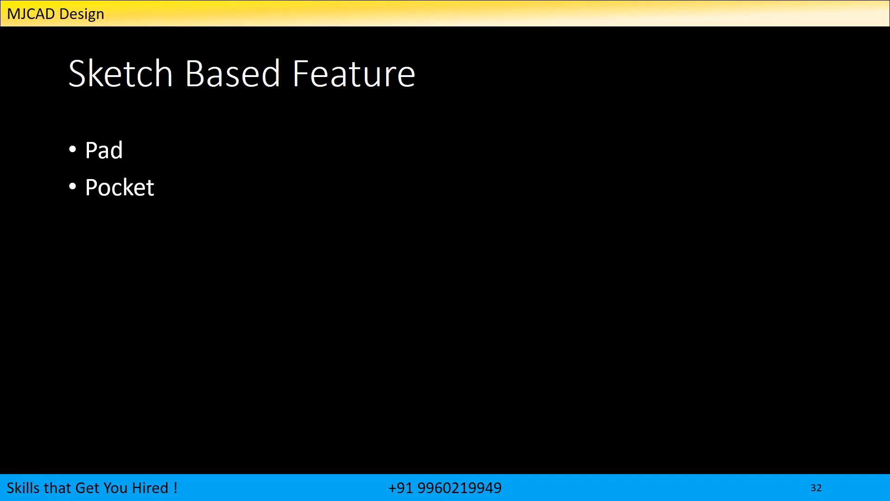
- Switch to CATIA and create a new Part Design part named 02 POCKET
key(alt+Tab)
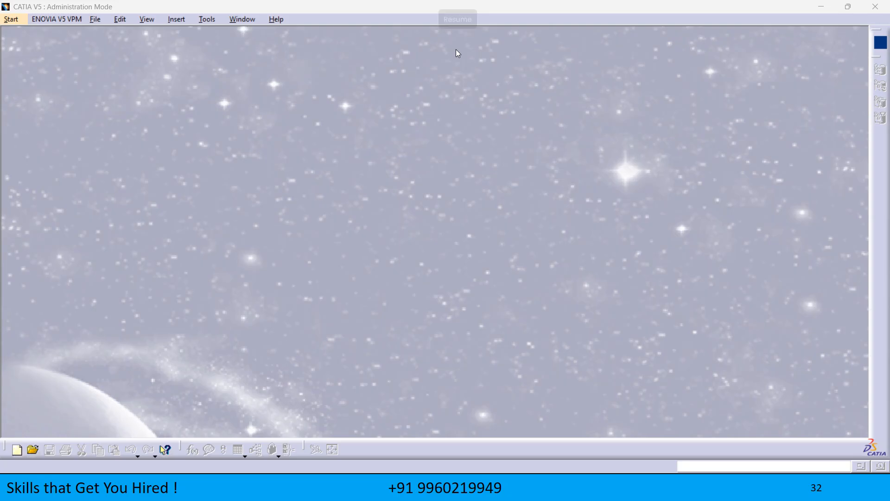
click(13, 20)
mouse_move(72, 165)
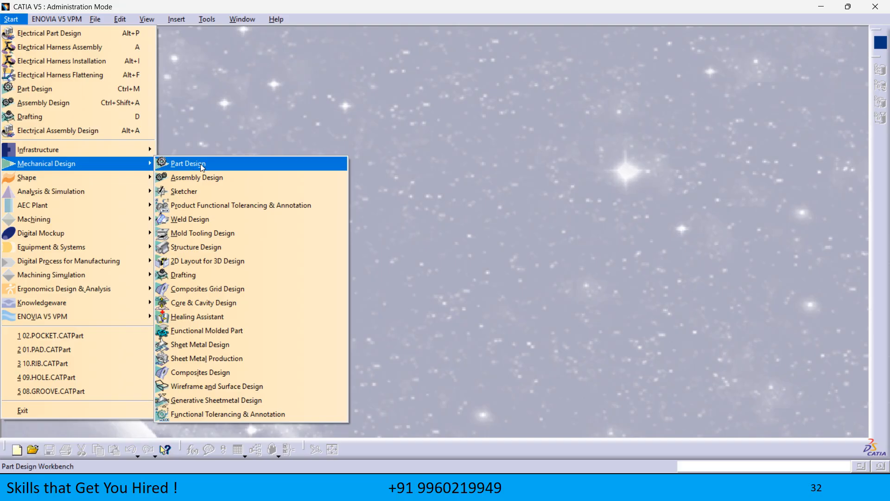
click(188, 163)
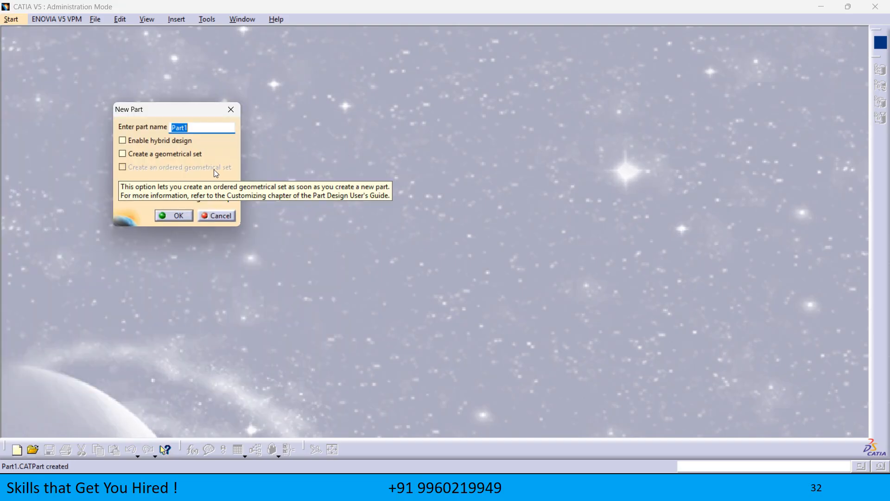
text(01_pOCKET)
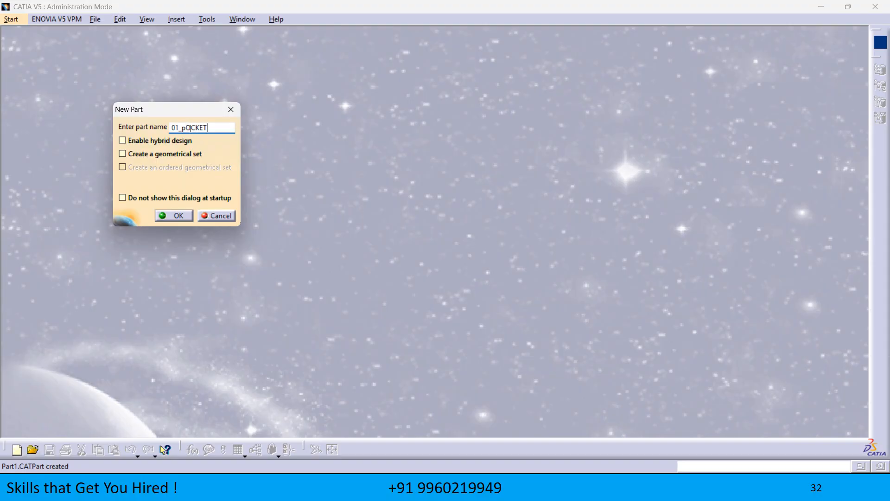
drag(207, 127, 177, 127)
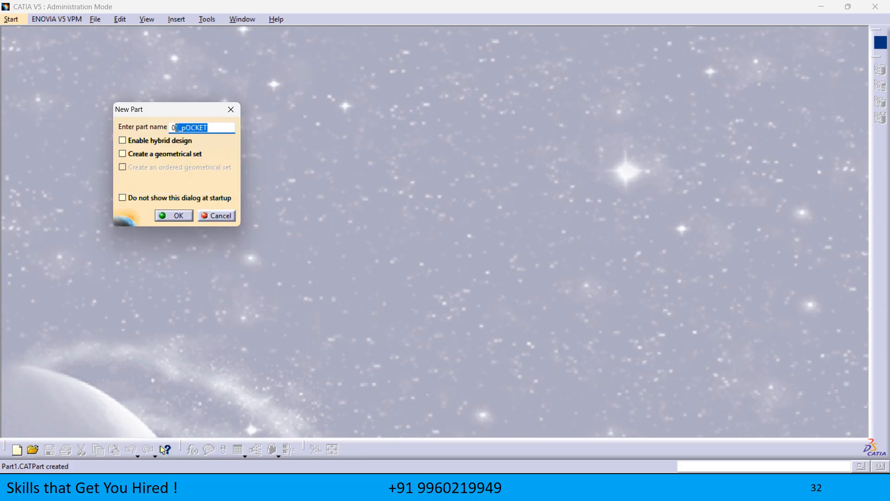
text(0)
click(166, 217)
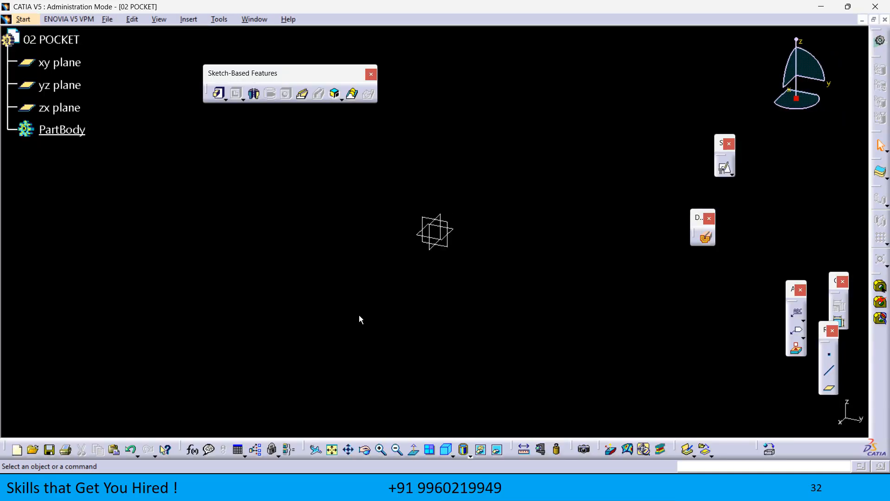
- Hide the three default reference planes and insert a Standard axis system with its default origin and axes
drag(512, 289, 376, 184)
right_click(72, 93)
click(91, 124)
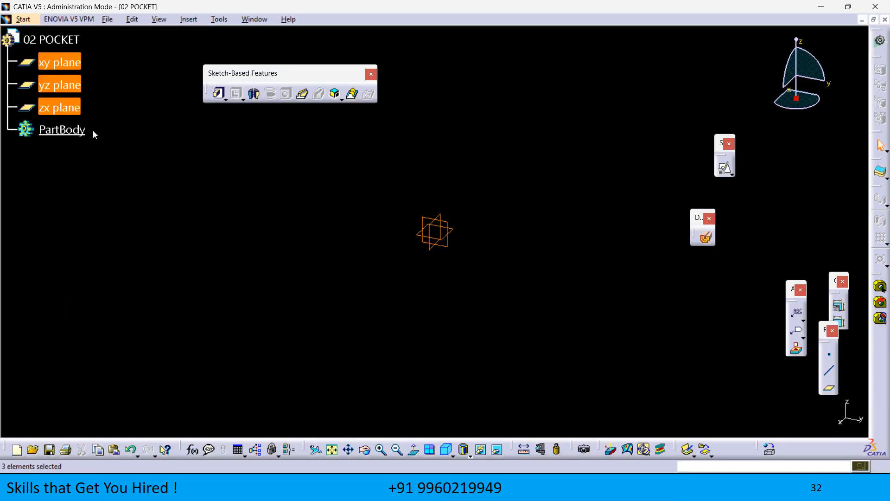
click(188, 19)
click(209, 155)
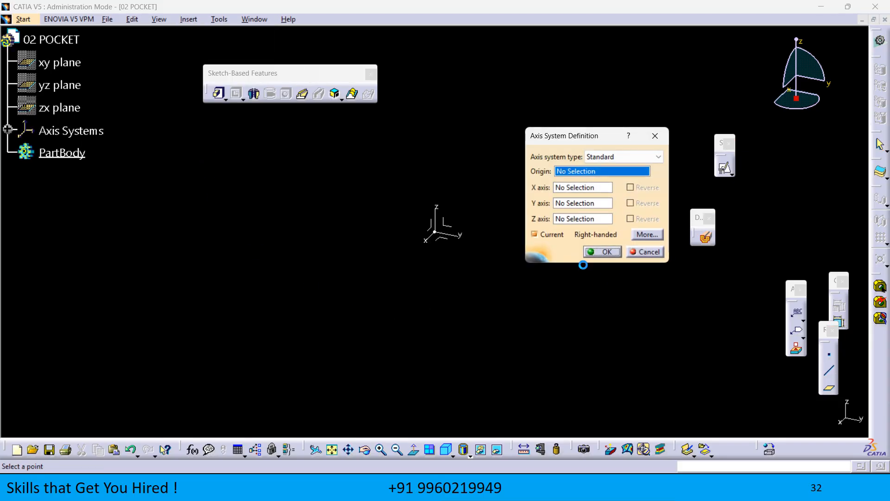
click(603, 252)
- Start a positioned sketch on the axis system's XY plane with the H and V directions swapped
click(445, 448)
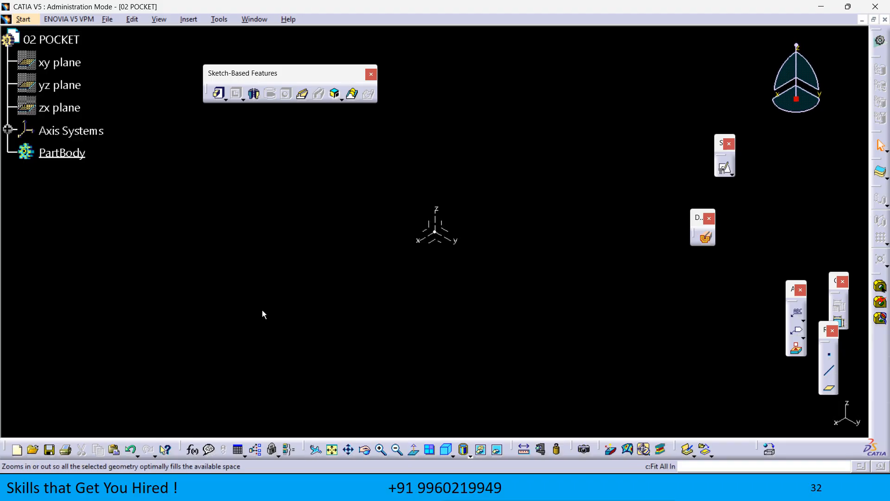
click(724, 169)
click(447, 247)
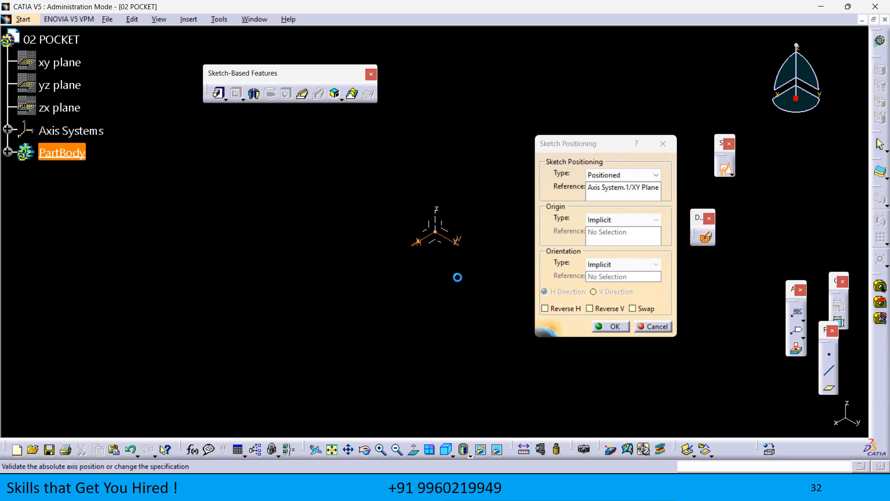
click(649, 309)
click(608, 326)
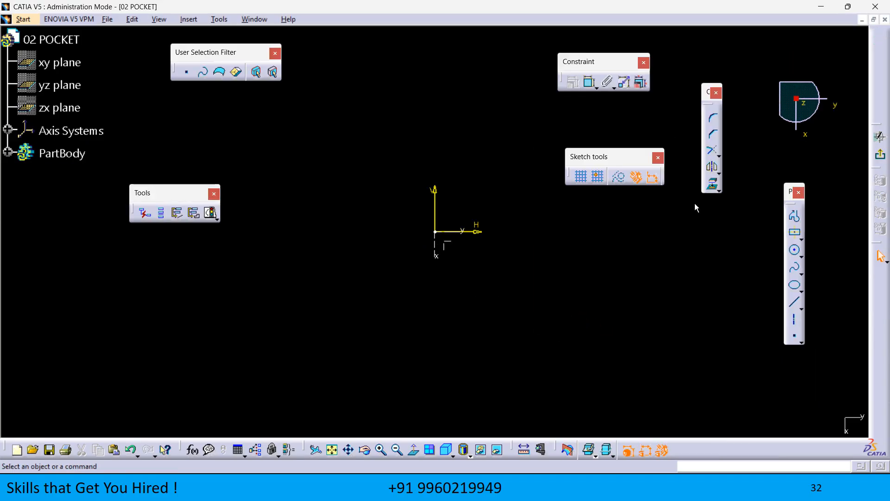
- Draw a centered rectangle about 22 mm by 12 mm around the sketch origin
click(795, 233)
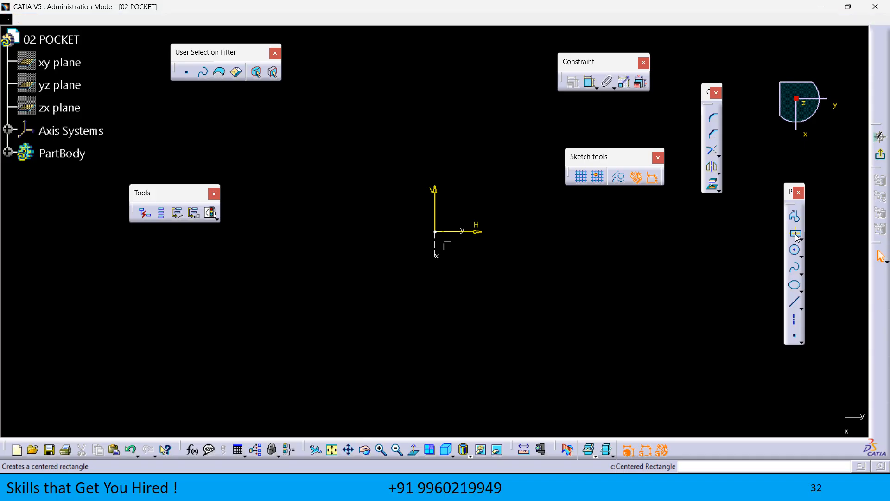
click(436, 232)
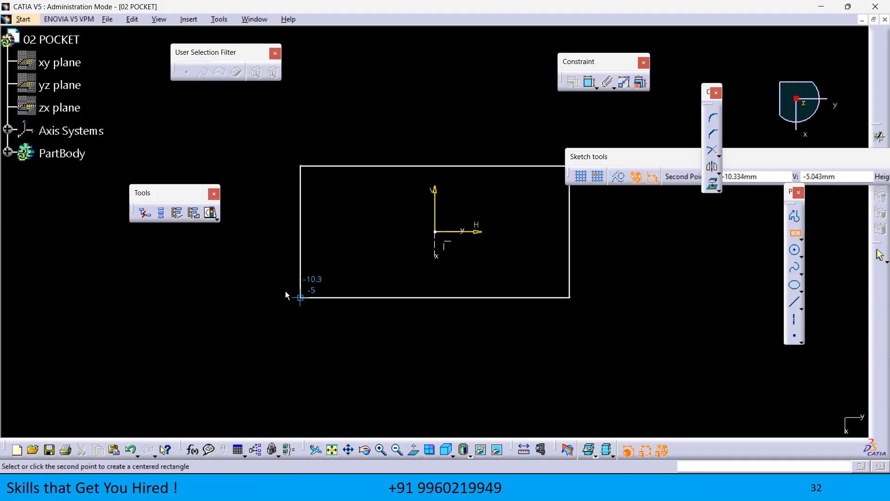
click(292, 308)
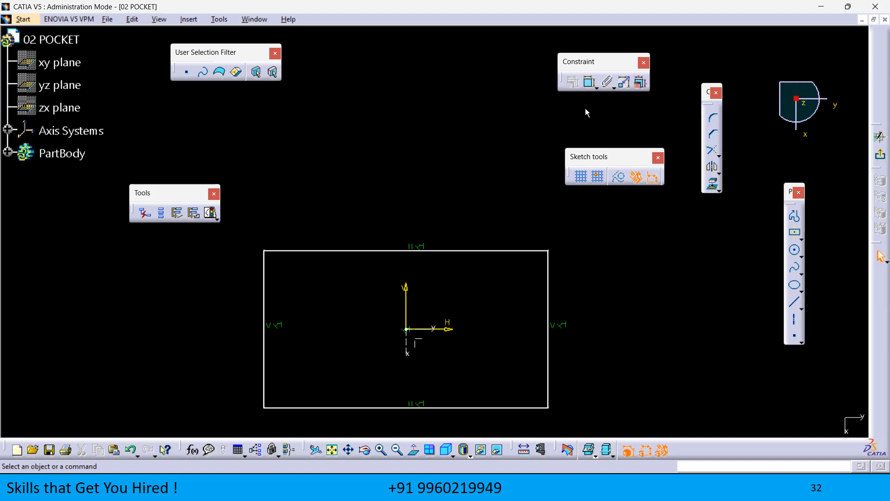
- Dimension the rectangle's horizontal length and set it to 20 mm
click(590, 84)
click(478, 252)
click(447, 215)
double_click(449, 204)
text(20)
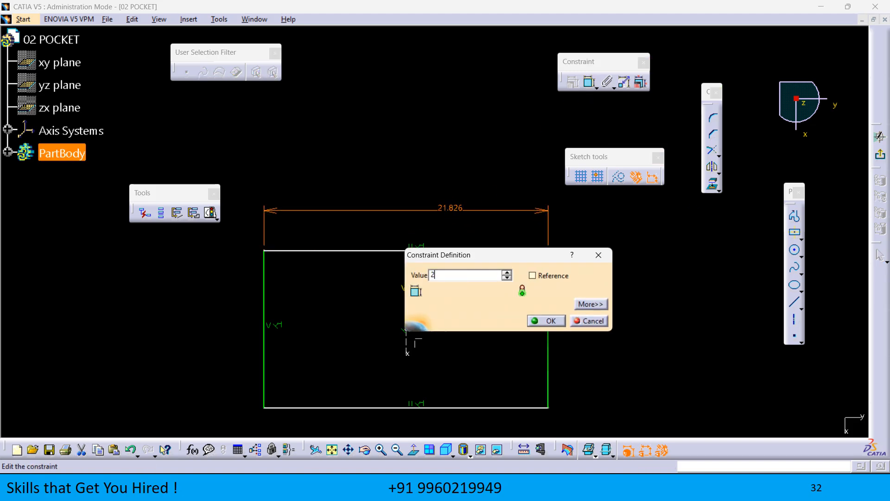
key(Return)
click(636, 222)
- Dimension the rectangle's vertical height, set it to 12 mm and exit the sketch
click(590, 82)
click(536, 276)
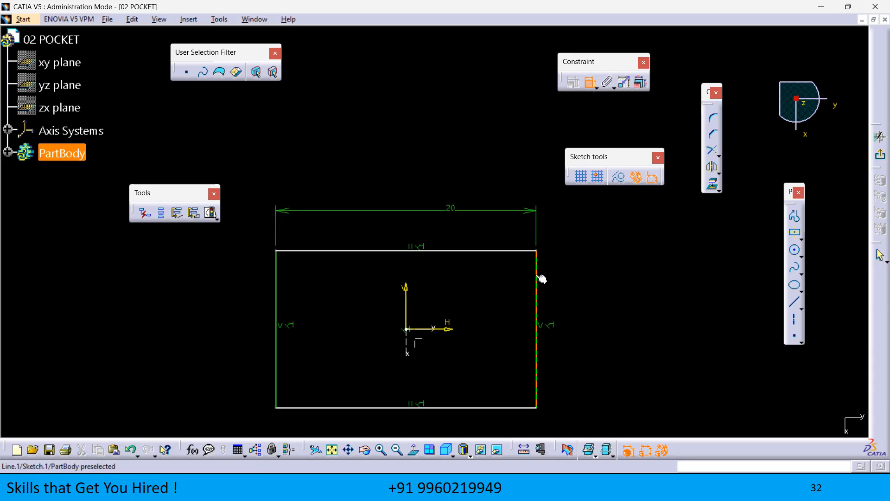
click(571, 322)
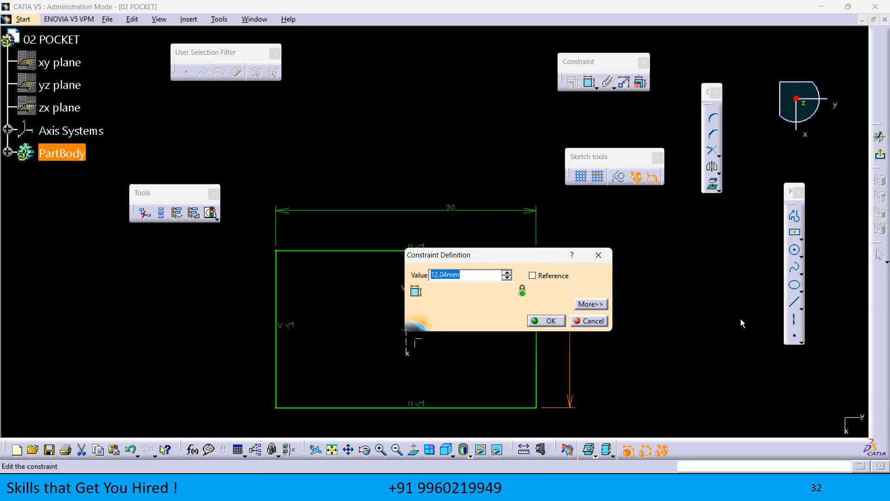
text(12)
key(Return)
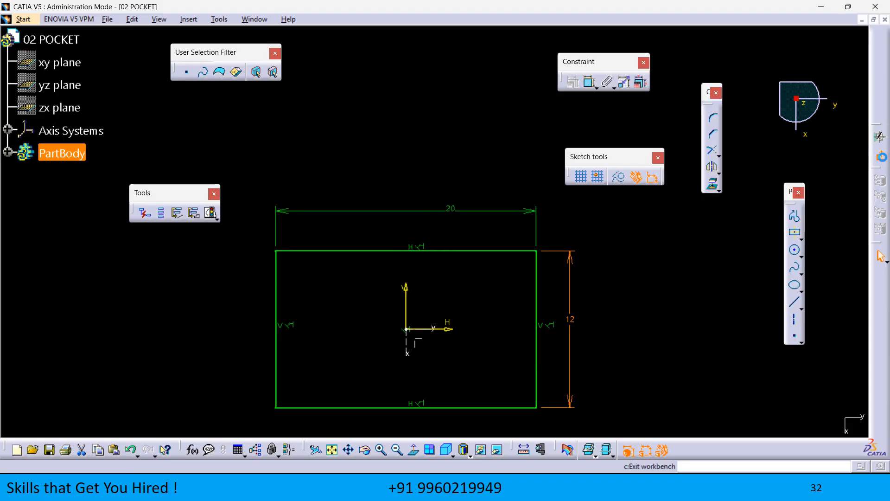
click(881, 154)
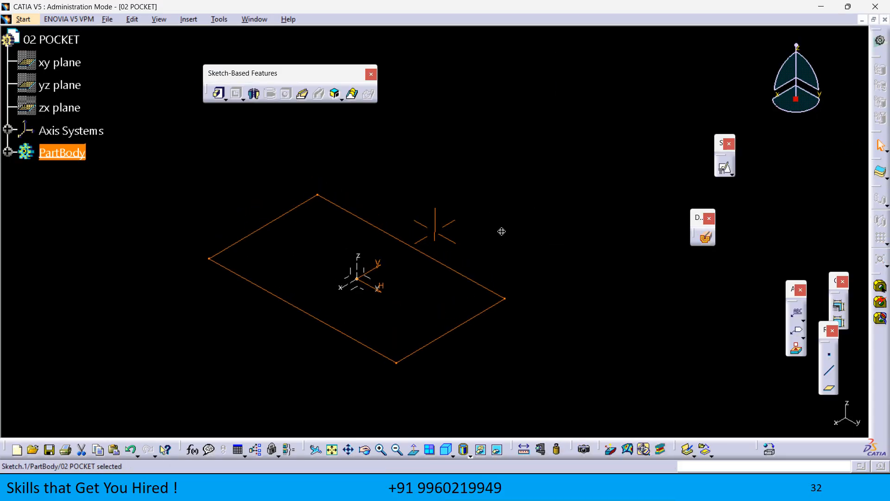
- Pad the rectangle sketch with a length of 5 mm
click(220, 97)
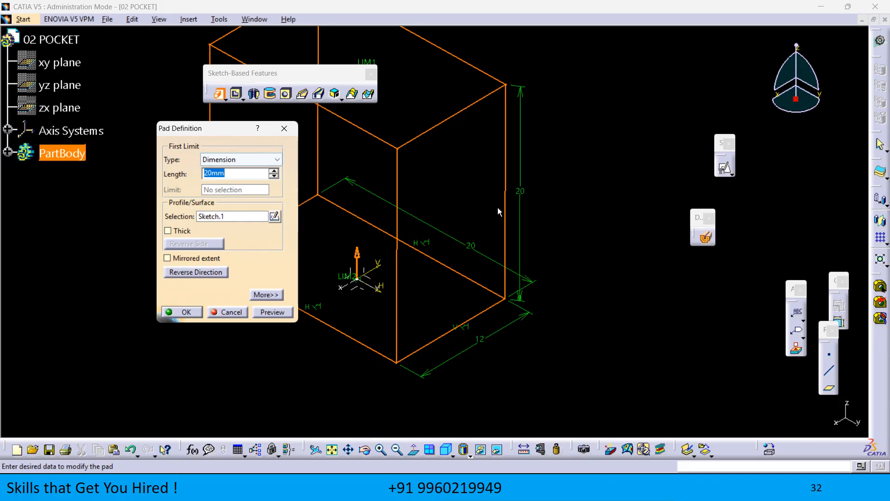
text(1)
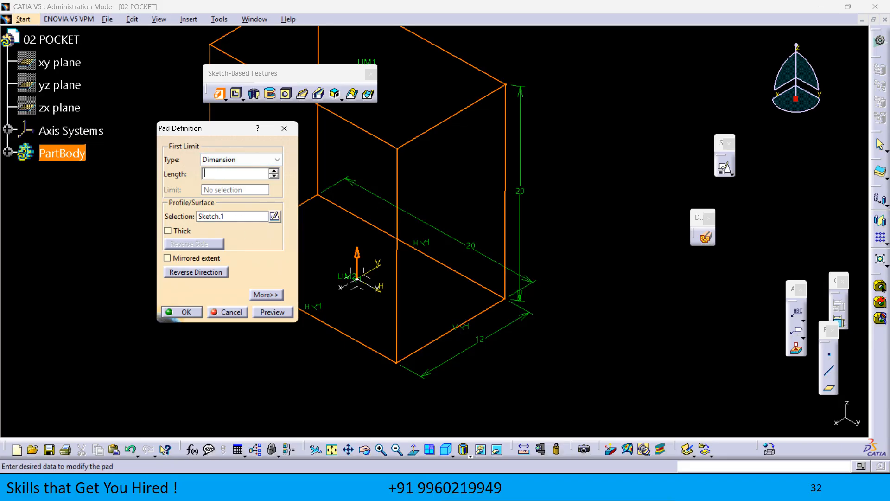
text(5)
key(Return)
click(591, 143)
middle_drag(517, 160, 567, 177)
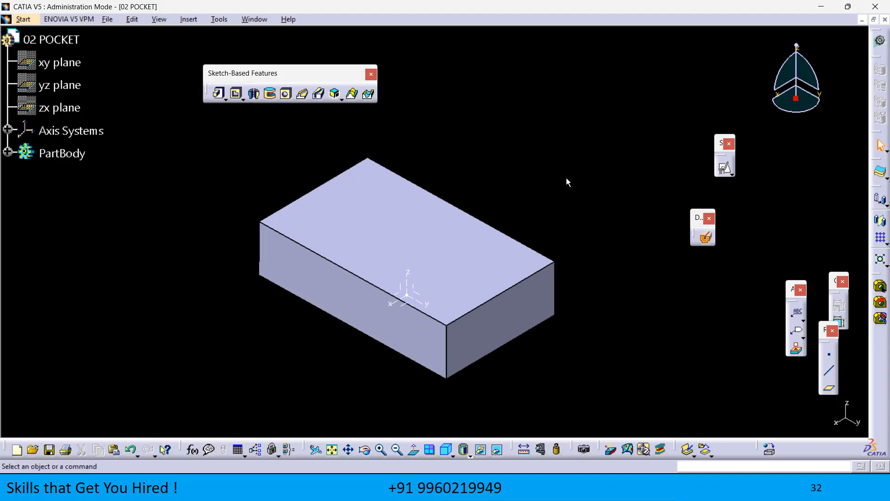
- Expand PartBody in the tree and create a plane offset 20 mm from the axis system's XY plane
click(7, 152)
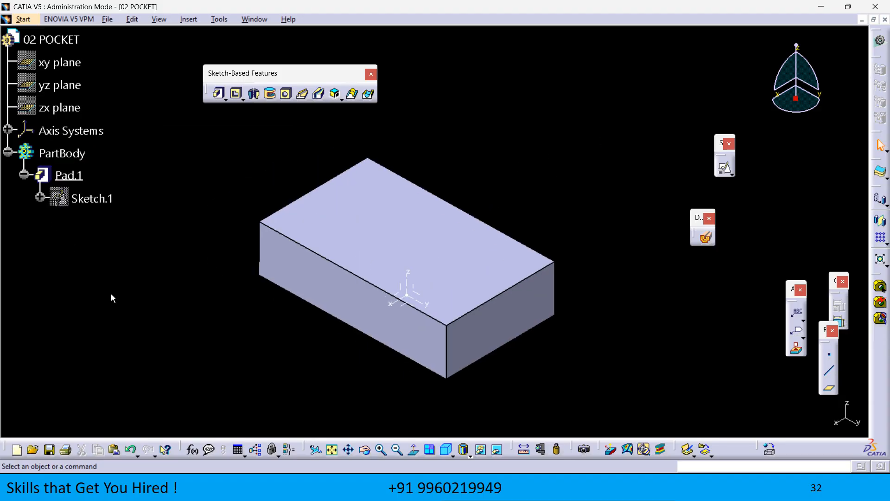
middle_drag(98, 253, 133, 319)
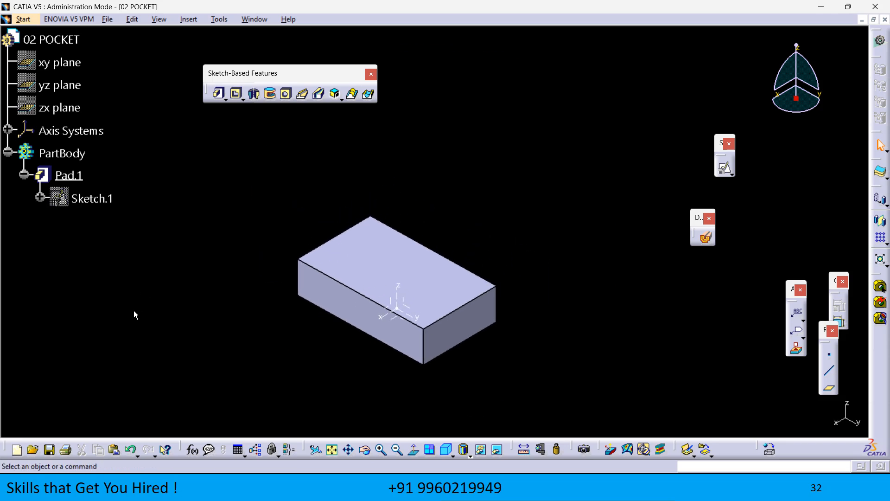
mouse_move(138, 304)
middle_down()
mouse_move(133, 296)
mouse_move(128, 317)
middle_up()
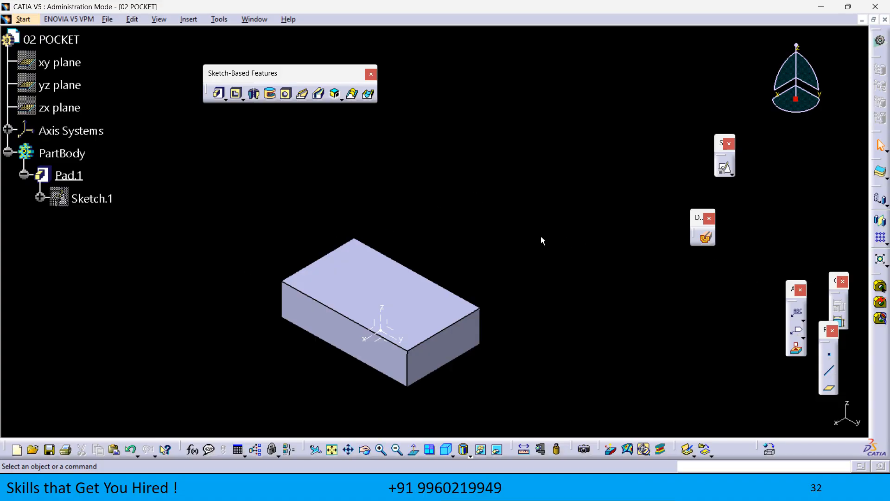
click(831, 391)
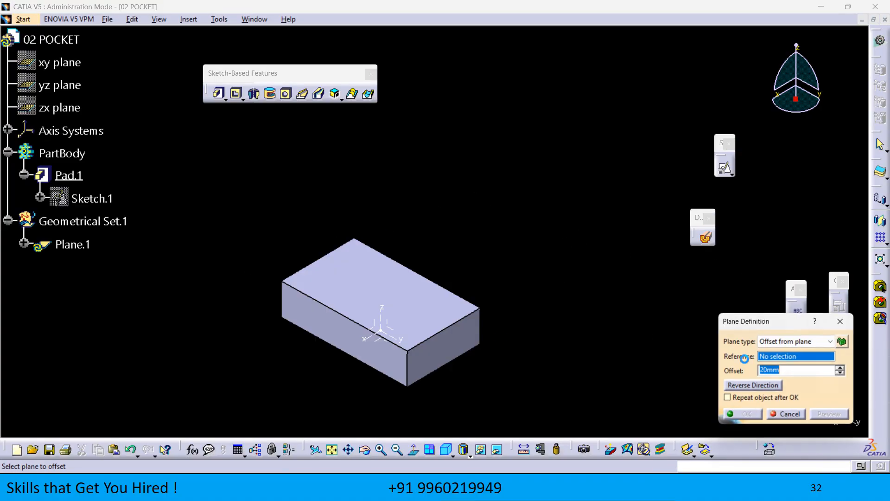
click(397, 355)
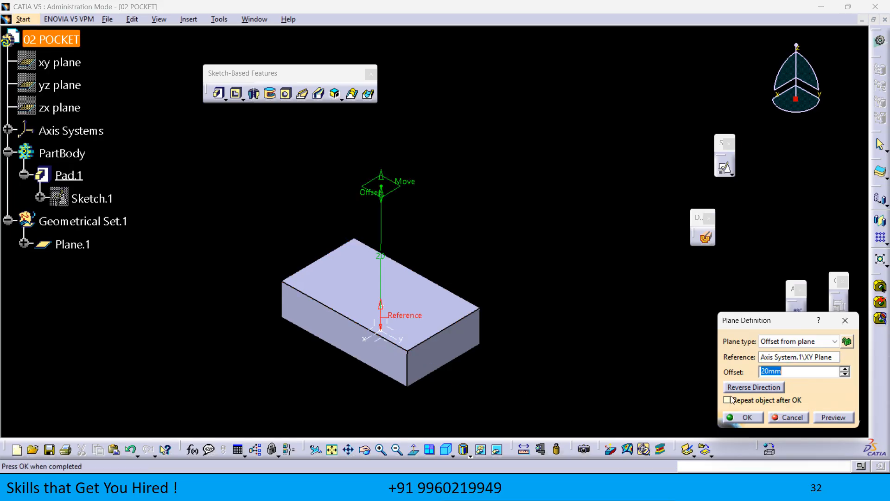
click(745, 417)
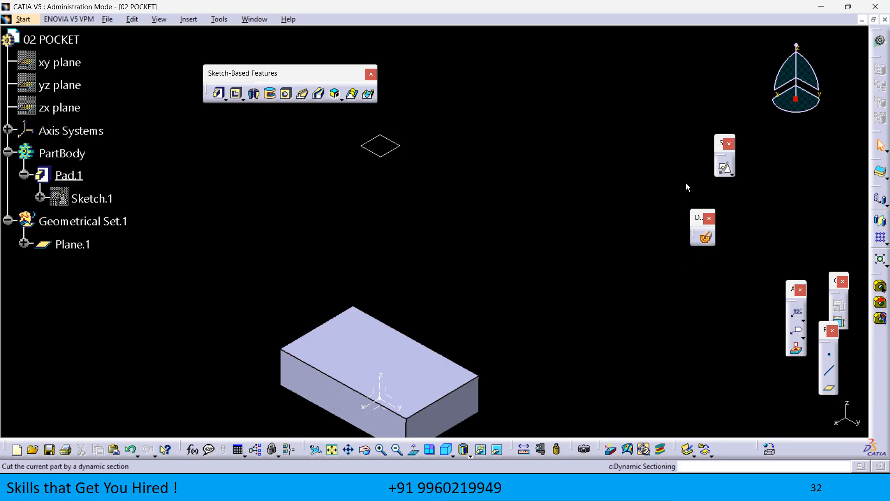
- Start a positioned sketch on the offset plane above the block, with Swap and Reverse V enabled
click(719, 172)
click(393, 150)
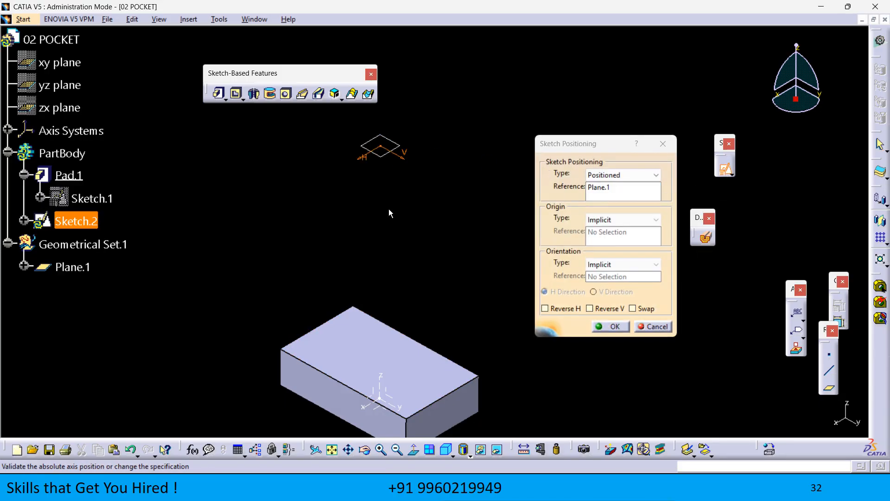
click(632, 308)
click(590, 308)
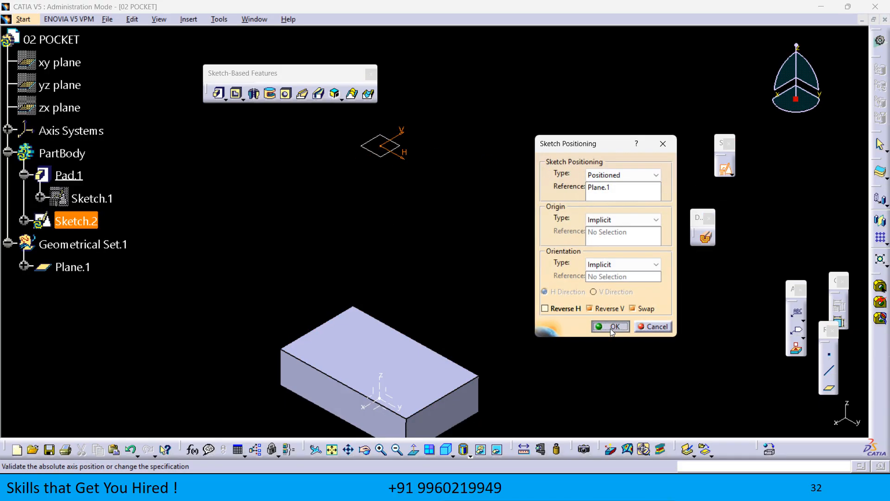
click(611, 326)
mouse_move(431, 260)
middle_down()
mouse_move(630, 364)
mouse_move(649, 363)
mouse_move(634, 394)
middle_up()
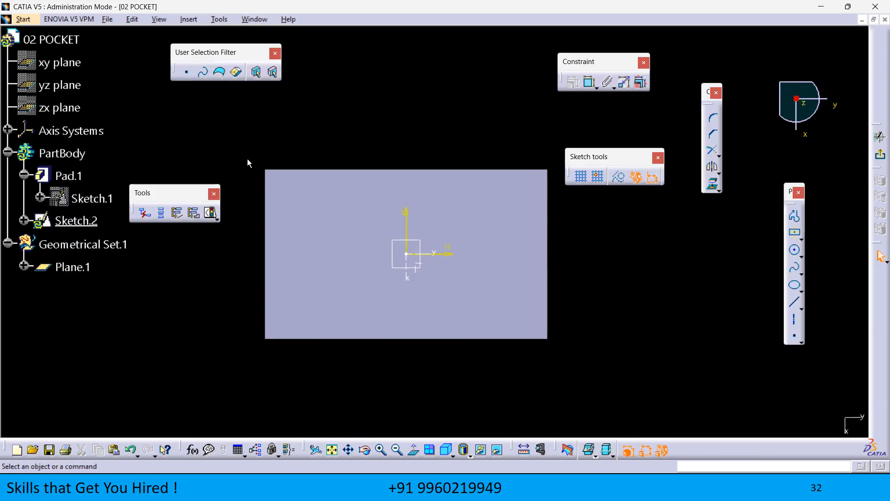
- Draw a centered rectangle about 18 mm by 10 mm around the origin, inside the block's outline
click(796, 235)
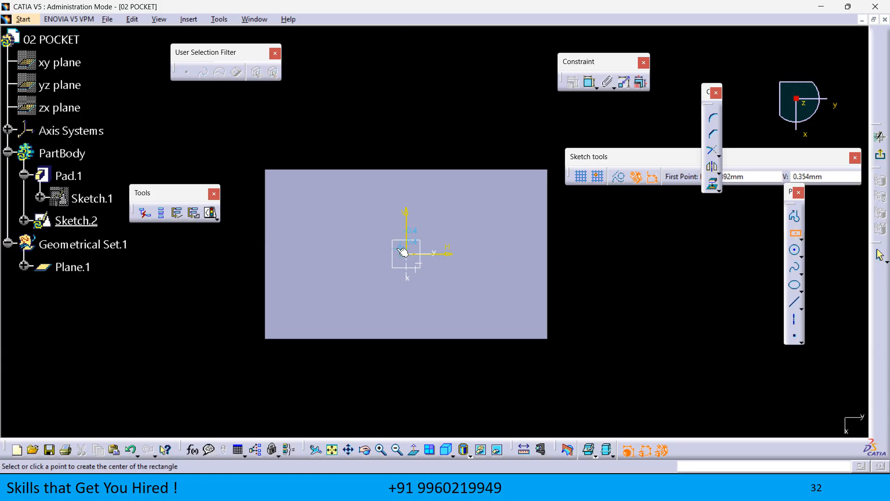
click(411, 256)
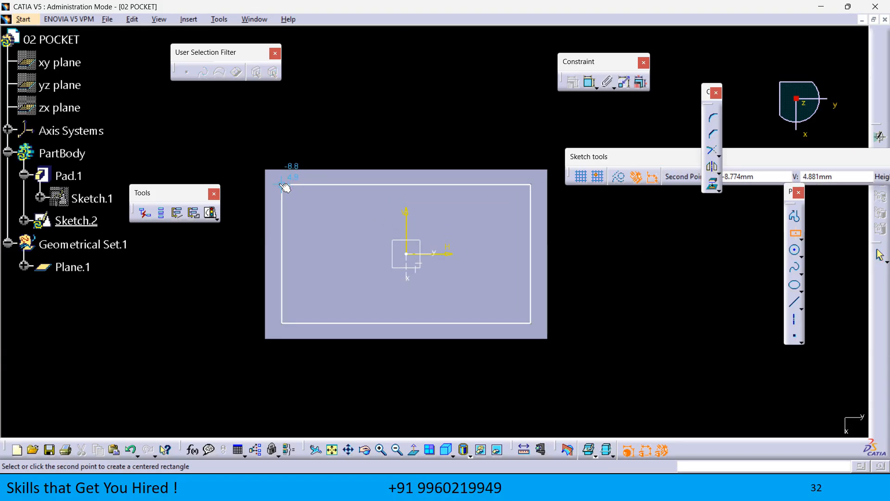
click(282, 185)
- Dimension the inner rectangle's horizontal length and set it to 18 mm
click(589, 82)
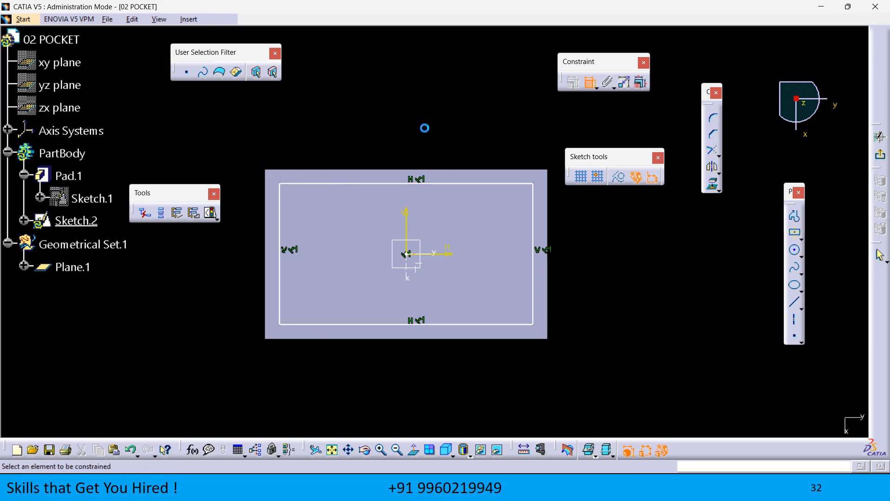
click(459, 184)
click(454, 128)
double_click(453, 126)
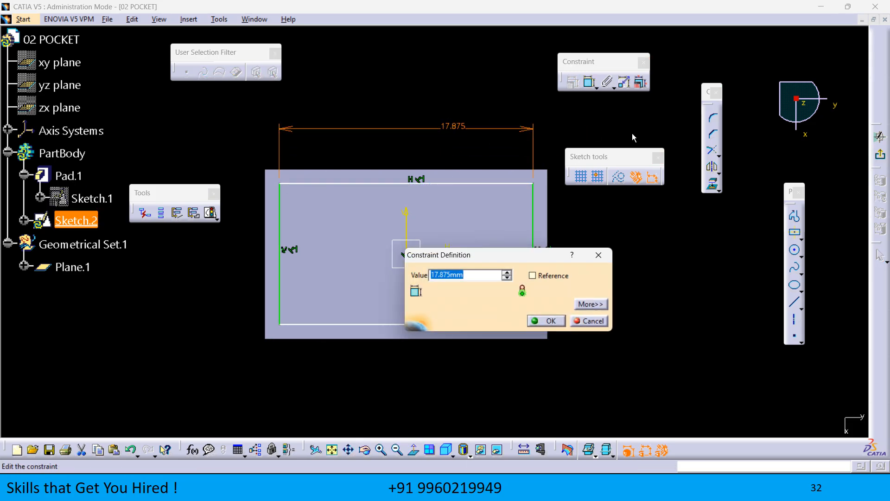
text(18)
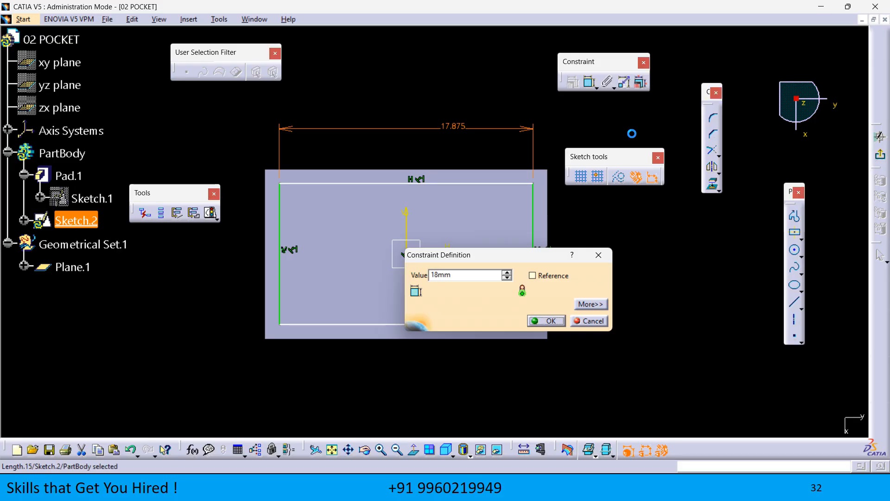
key(Return)
- Dimension the inner rectangle's vertical height, set it to 10 mm and exit the sketch
click(589, 87)
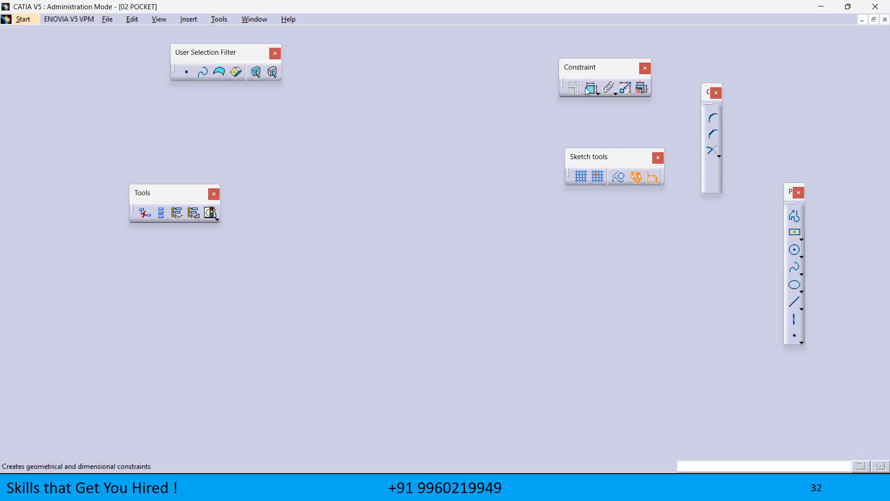
click(535, 199)
click(599, 247)
double_click(594, 264)
text(10)
key(Return)
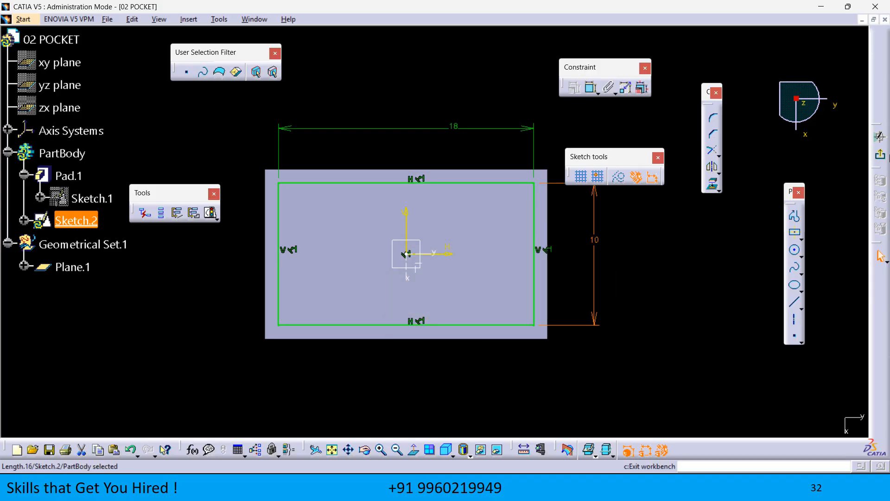
click(880, 154)
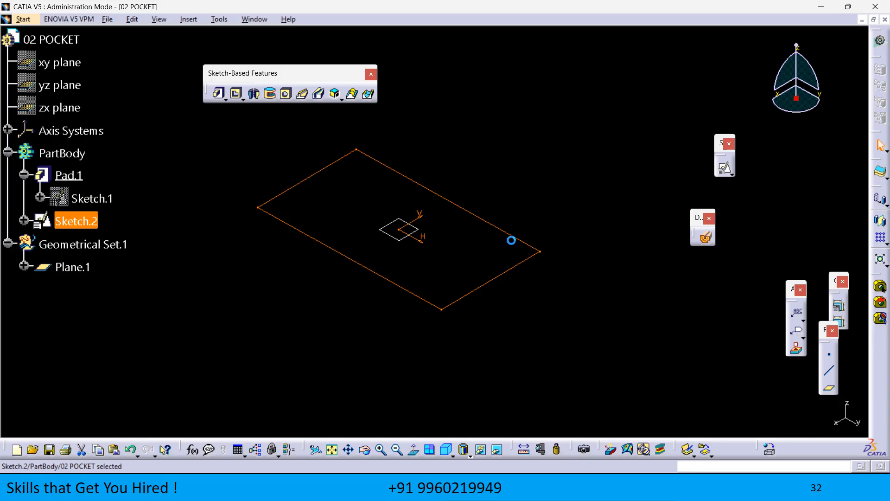
- Pad the nested-rectangle sketch on the offset plane upward by 5 mm
middle_drag(500, 289, 489, 299)
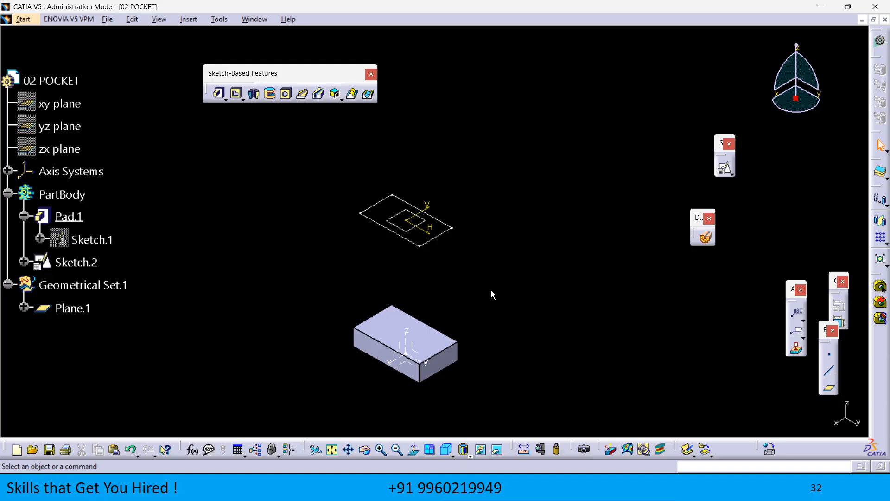
middle_drag(492, 294, 491, 303)
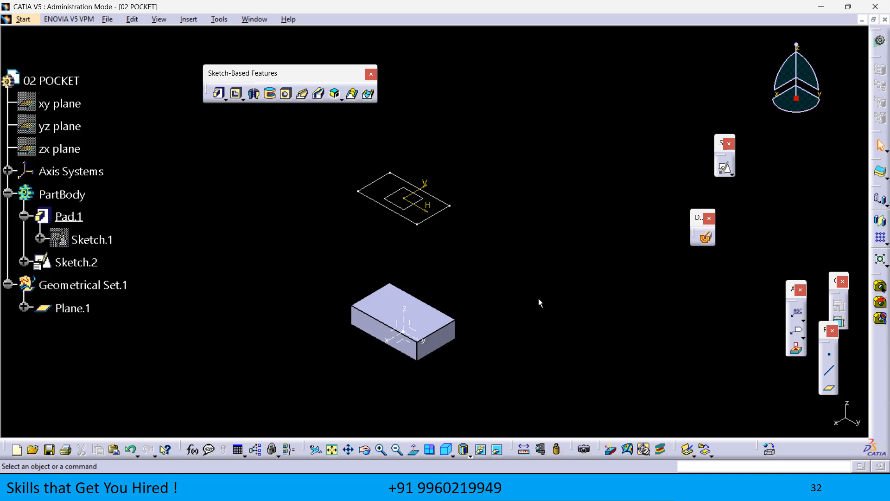
click(218, 93)
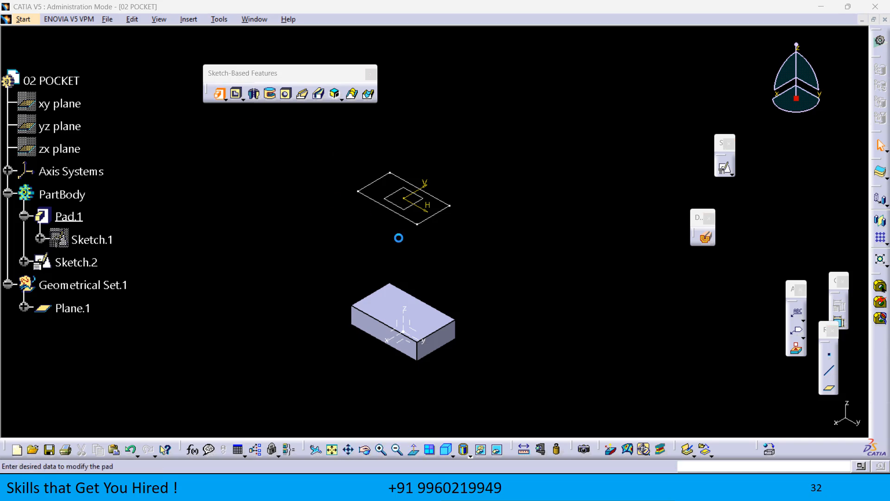
click(425, 220)
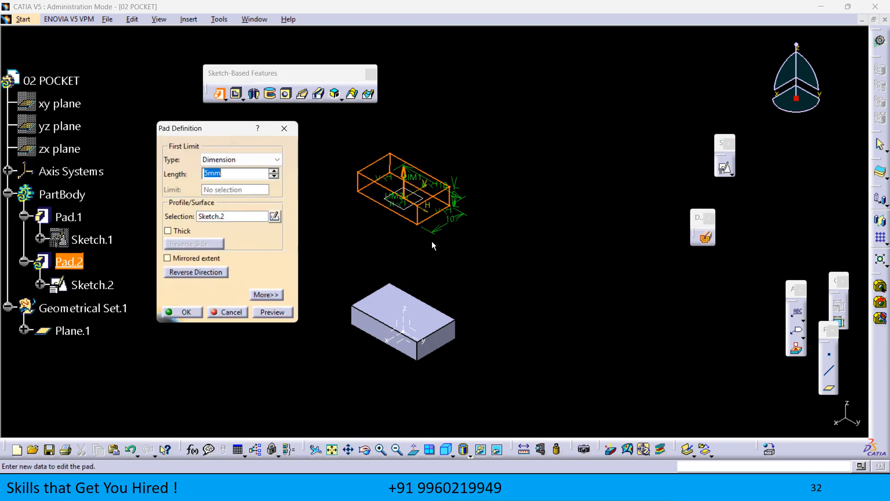
click(186, 312)
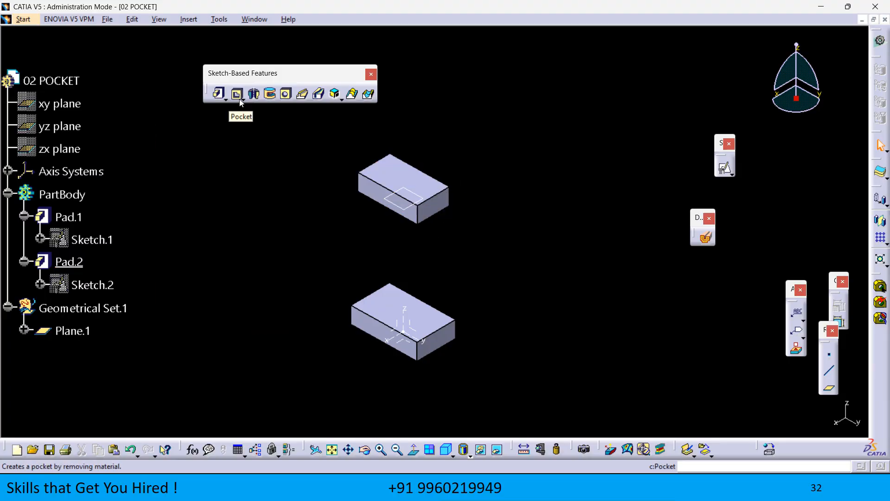
- Start a positioned sketch on the axis system's XY plane at the lower block, with its H axis along Y
click(725, 171)
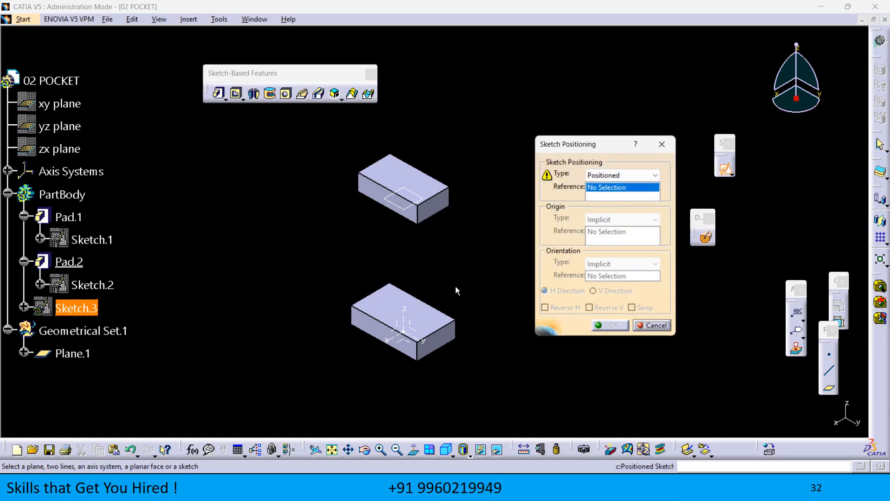
click(405, 345)
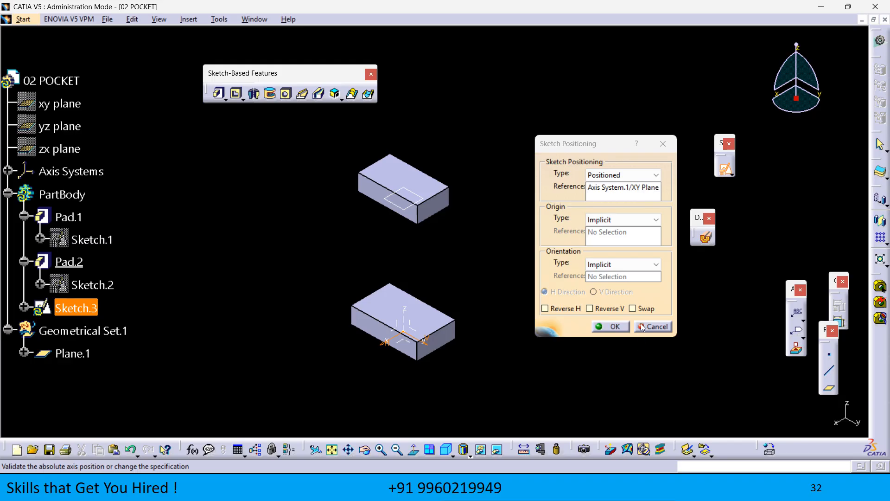
click(610, 326)
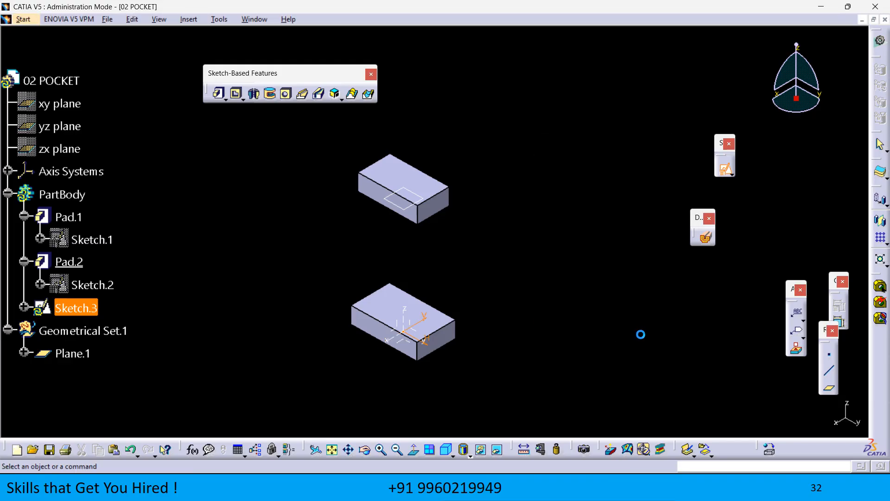
- Draw a circle centred near the block's upper-right corner, at about H 10 mm and V 6 mm
middle_drag(552, 321, 537, 243)
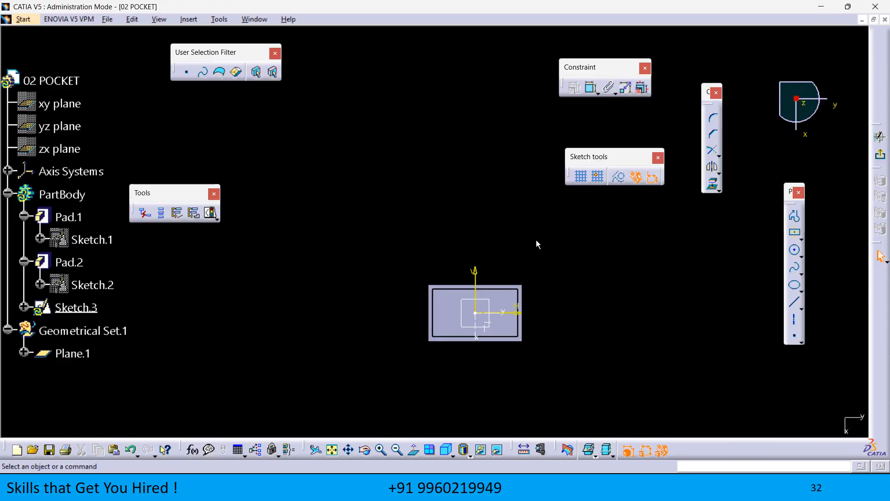
click(796, 252)
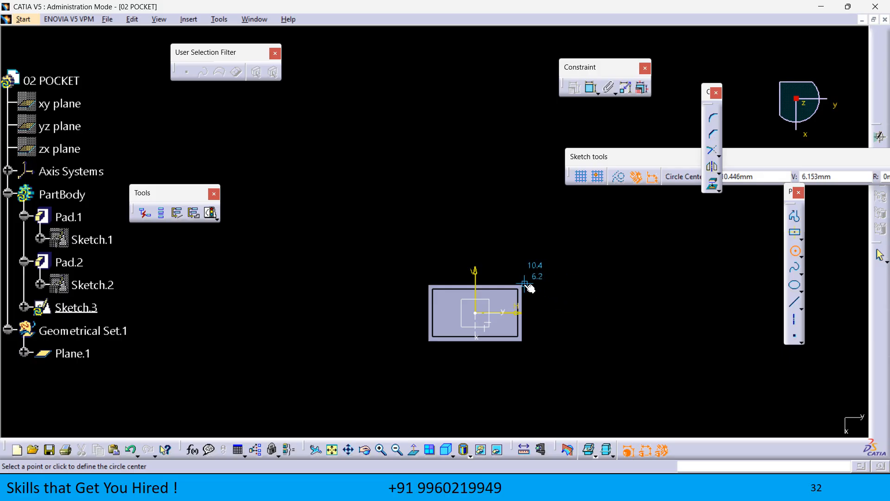
click(523, 285)
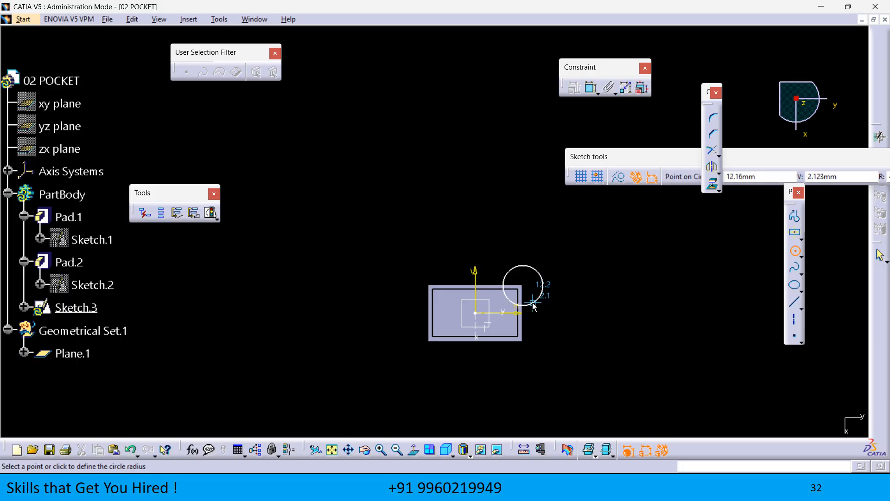
- Complete the circle near the pad's corner and dimension its diameter to 10 mm
click(534, 305)
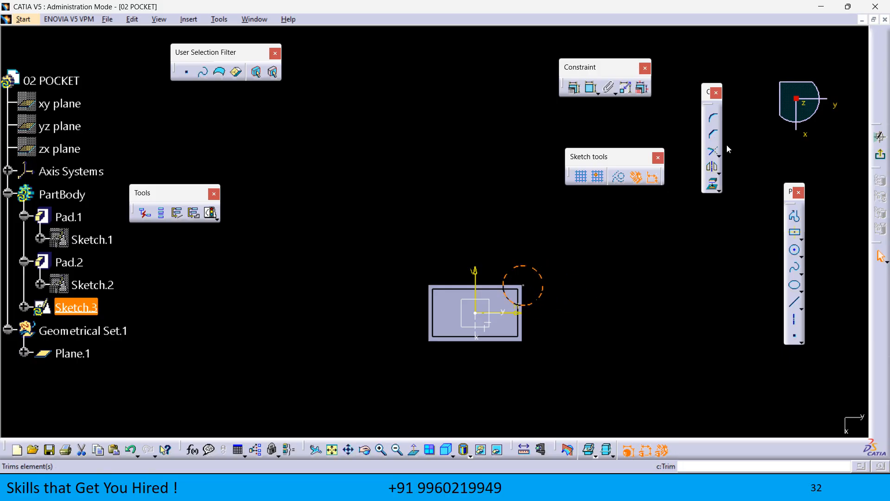
click(574, 87)
click(499, 200)
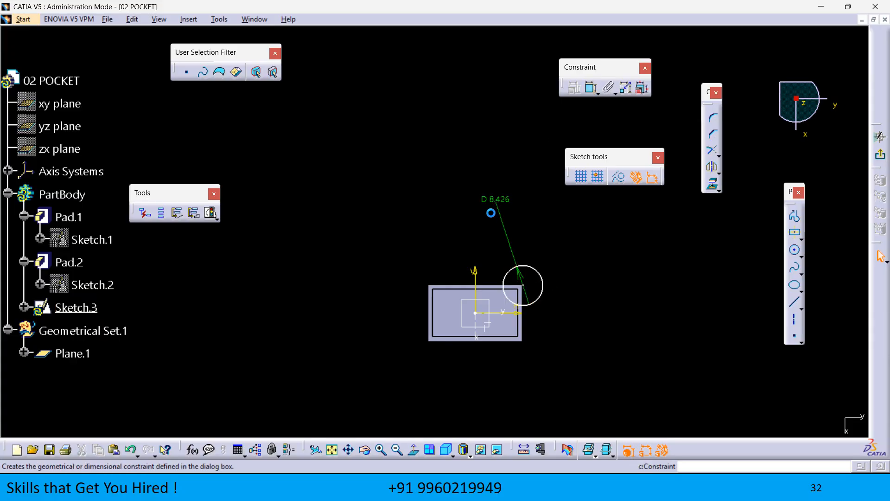
double_click(501, 198)
text(10mm)
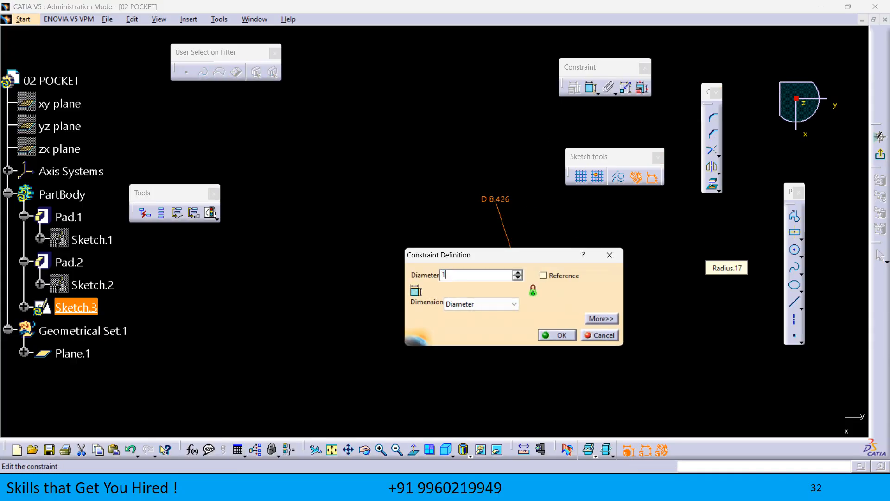
click(629, 306)
- Make the circle's centre coincident with the corner of the rectangular pad and exit the sketch
middle_drag(592, 321, 558, 222)
drag(582, 329, 589, 329)
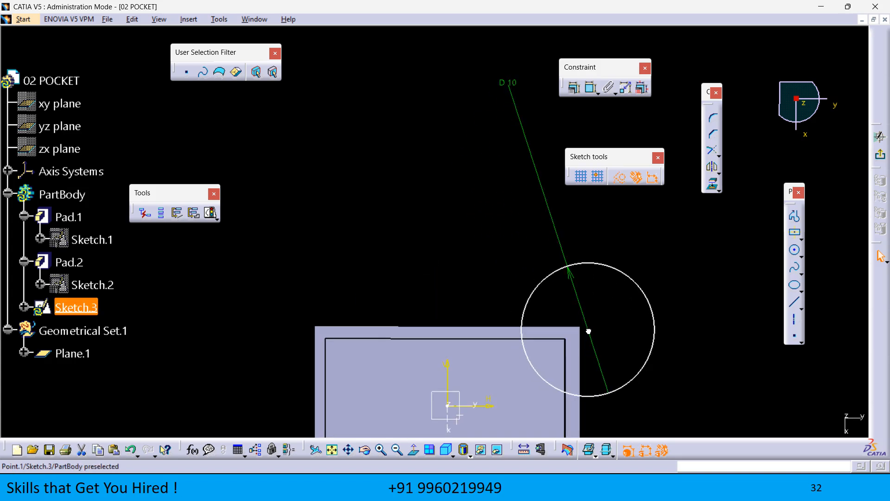
click(591, 87)
click(578, 328)
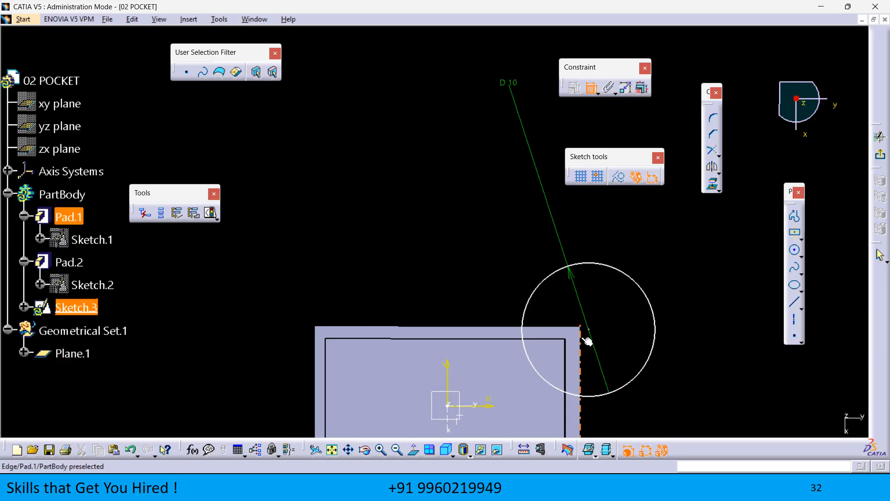
click(589, 330)
right_click(432, 256)
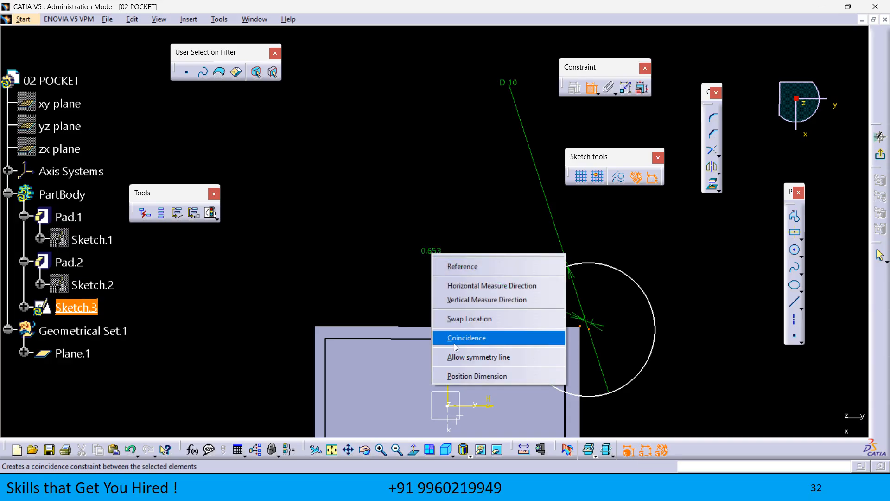
click(464, 336)
mouse_move(434, 232)
middle_down()
mouse_move(429, 317)
mouse_move(442, 317)
mouse_move(441, 329)
middle_up()
scroll(430, 317, down, 1)
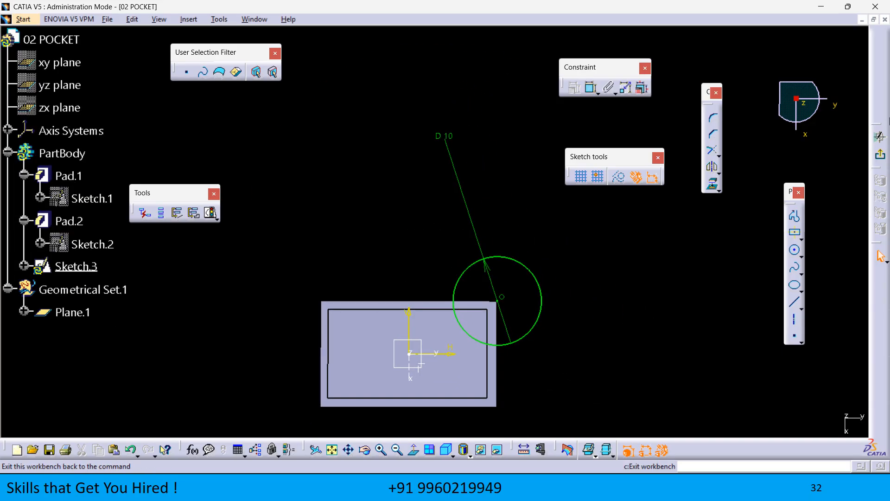
click(881, 158)
middle_drag(513, 216, 465, 290)
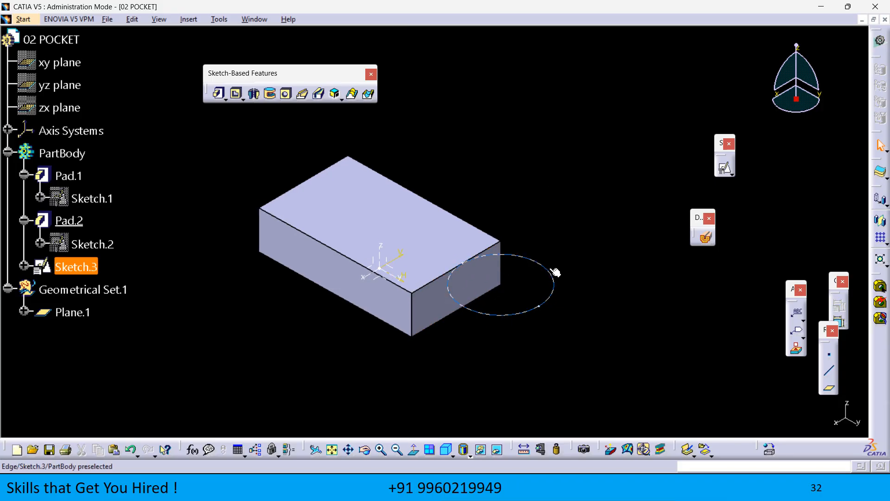
click(543, 186)
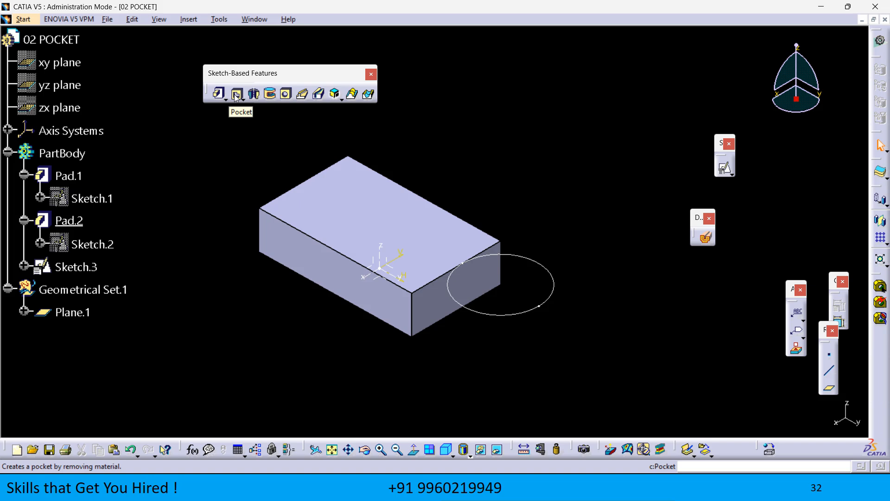
middle_drag(219, 153, 229, 173)
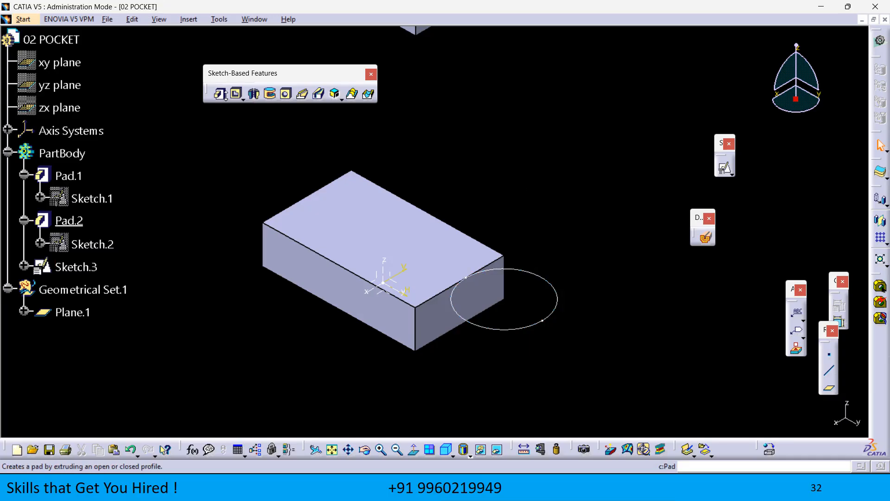
click(237, 95)
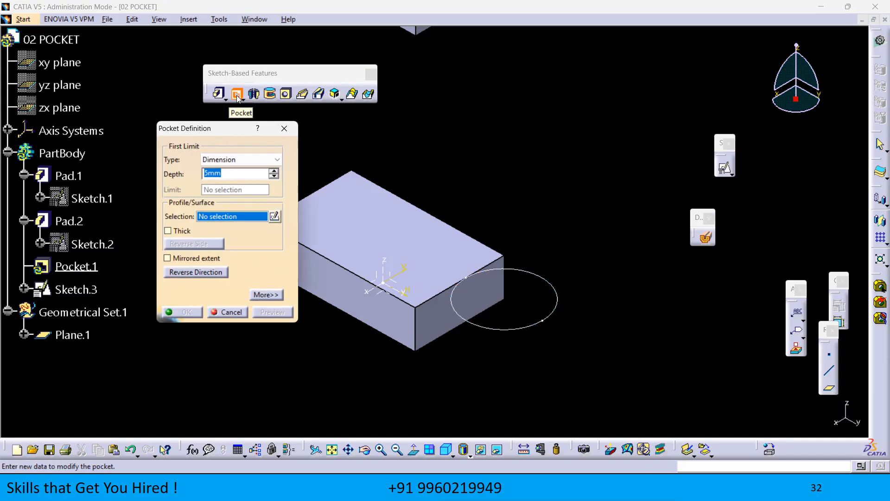
click(266, 295)
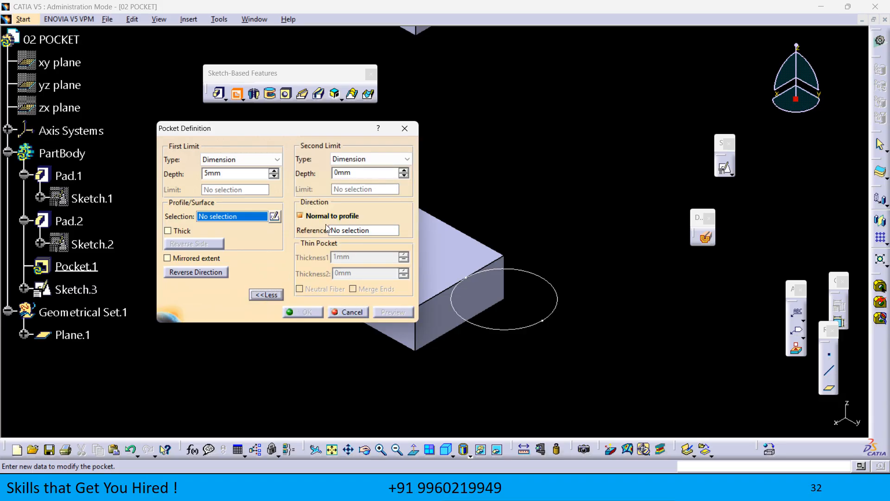
click(345, 229)
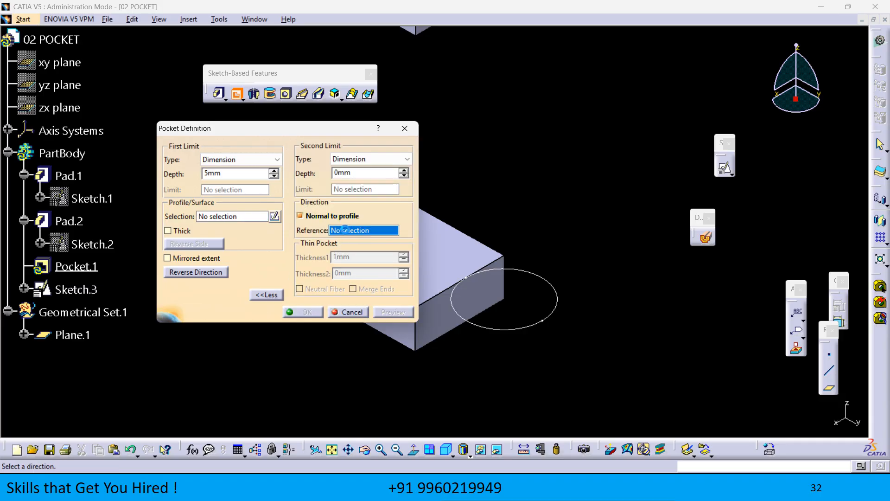
click(346, 312)
middle_drag(517, 189, 483, 206)
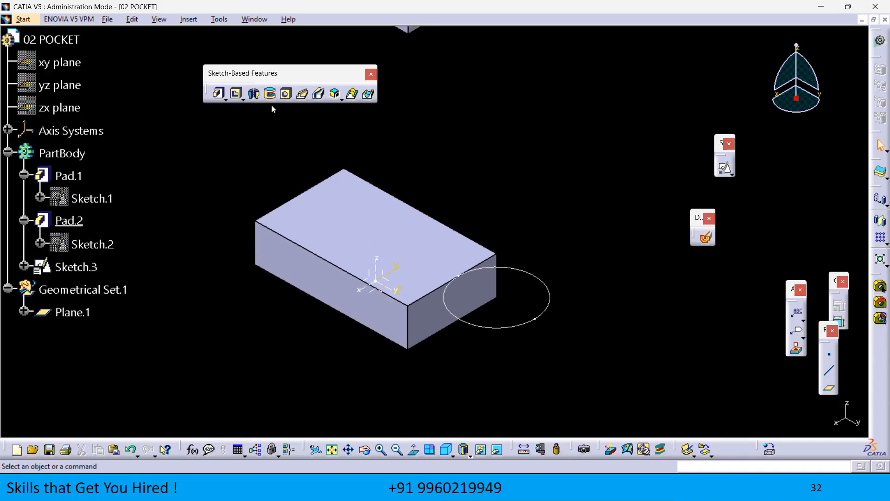
- Define a pocket from the circle sketch with a 5 mm depth, reverse its direction into the lower block and preview it
click(237, 95)
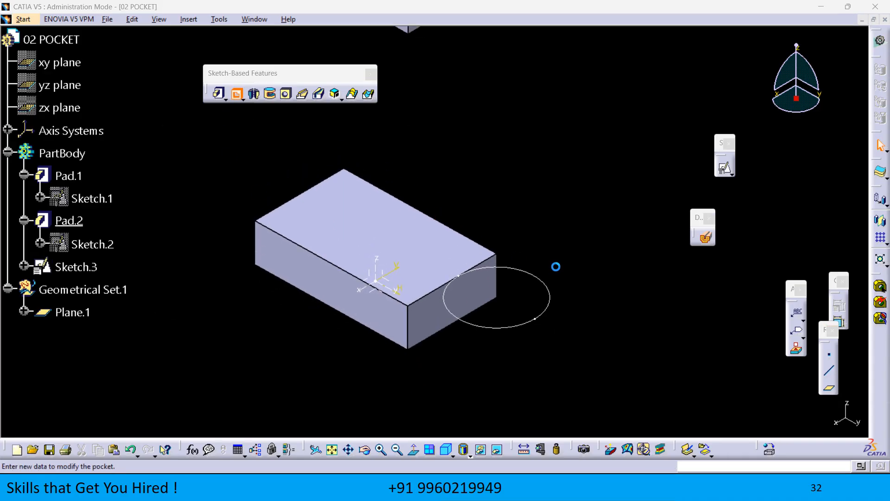
click(557, 298)
middle_drag(437, 349, 516, 219)
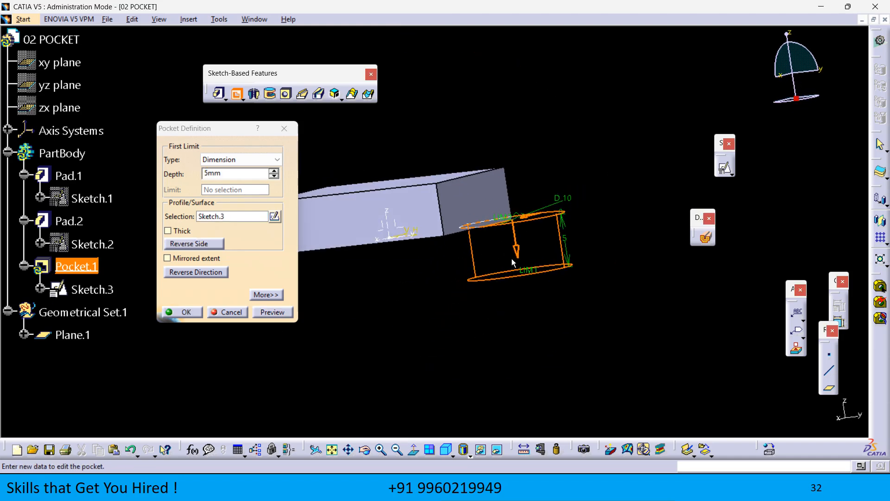
middle_drag(521, 327, 465, 307)
scroll(465, 306, down, 1)
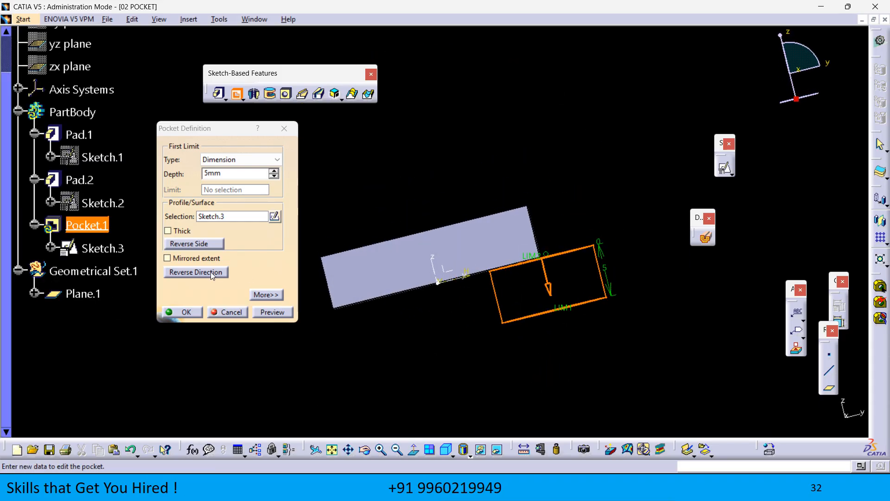
click(212, 272)
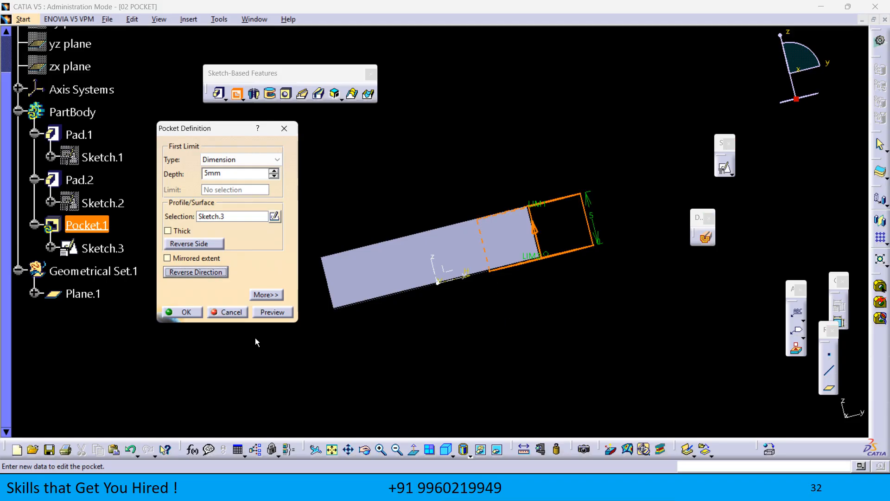
middle_drag(521, 323, 278, 323)
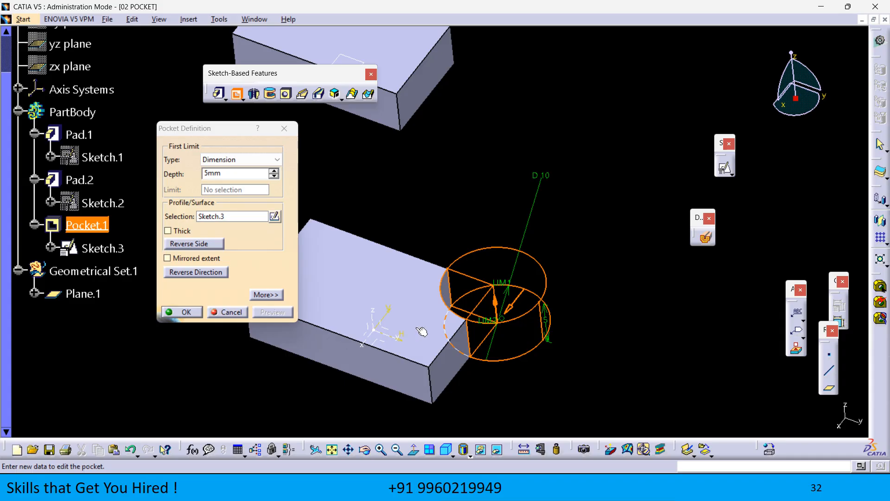
middle_drag(421, 332, 502, 289)
- Reduce the pocket depth to 4 mm and preview it, then to 2 mm and preview the cut again
drag(555, 254, 555, 260)
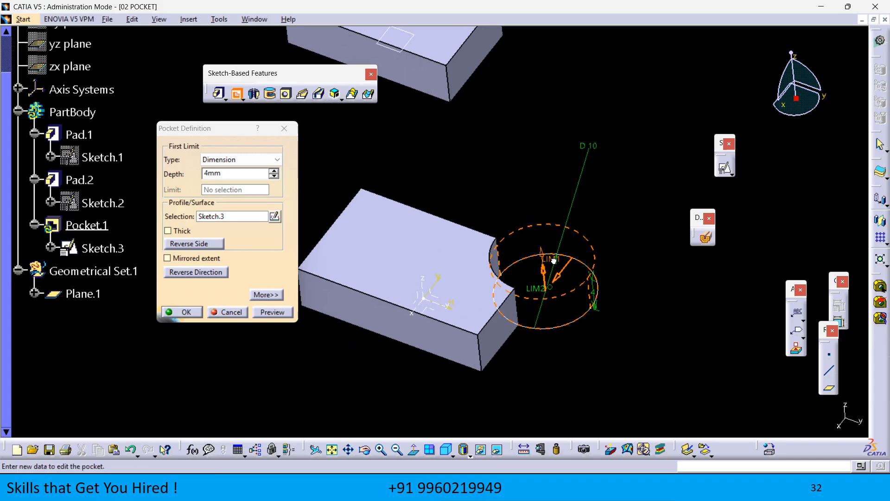
click(269, 314)
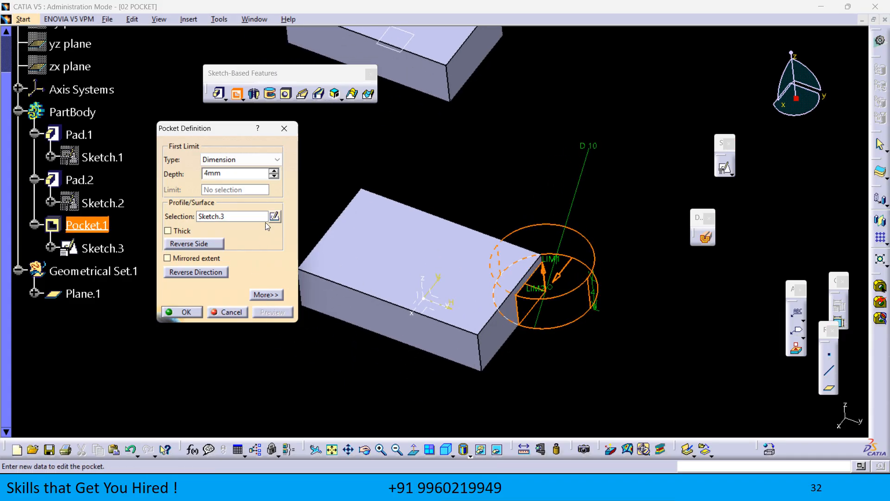
drag(226, 175, 156, 169)
click(269, 310)
mouse_move(447, 297)
middle_down()
mouse_move(453, 217)
mouse_move(520, 269)
mouse_move(584, 275)
middle_up()
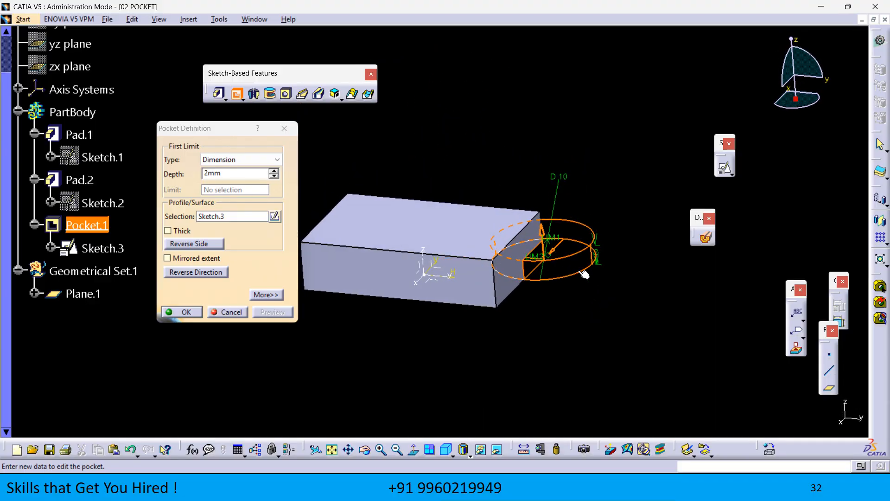
- Change the pocket's first limit type to Up to next and preview the cut
click(231, 159)
click(223, 180)
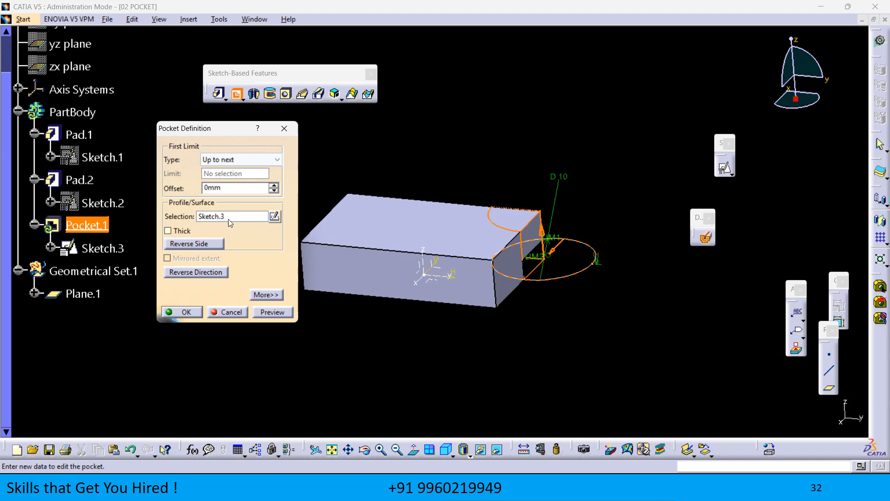
click(272, 312)
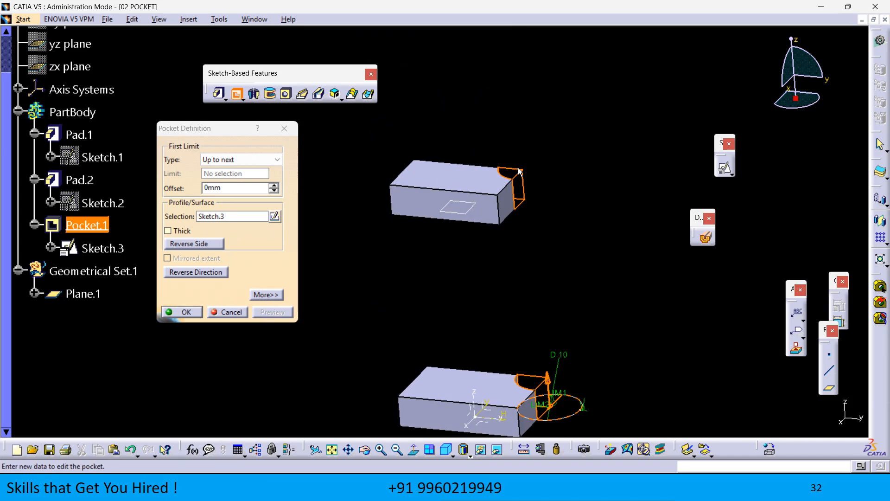
- Try limiting the pocket with Up to surface, using the lower block's top face, and preview it
click(241, 159)
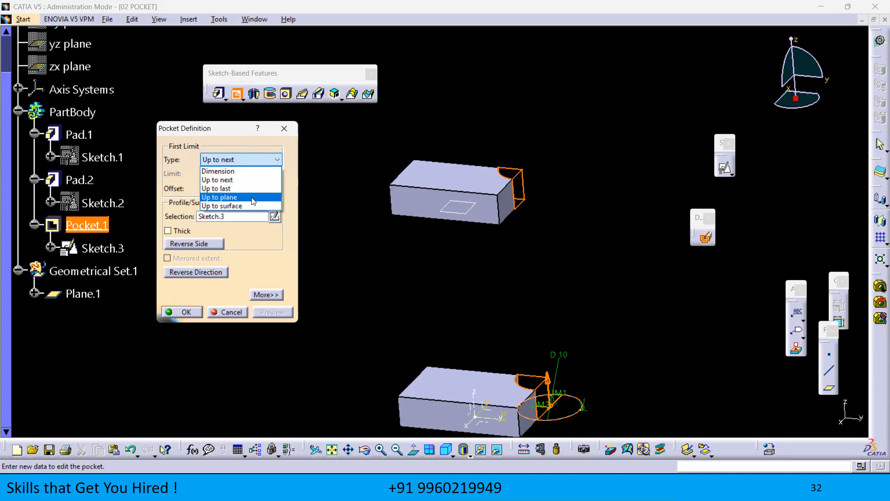
click(243, 205)
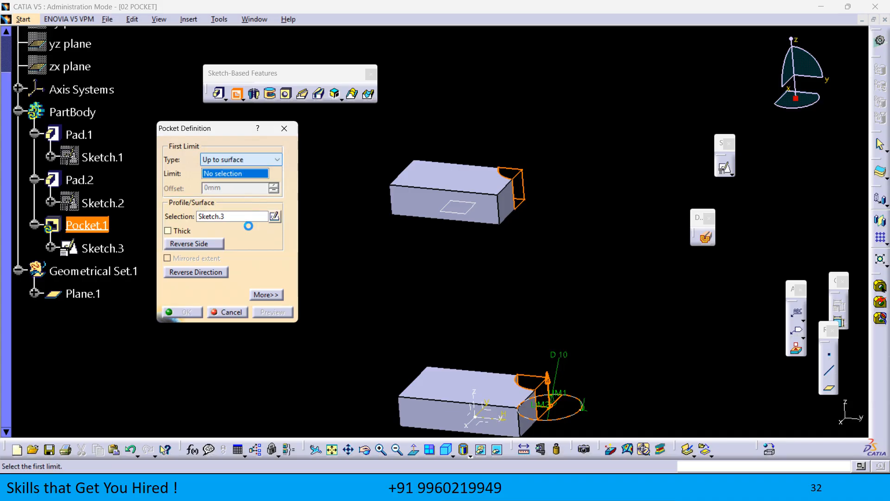
click(499, 381)
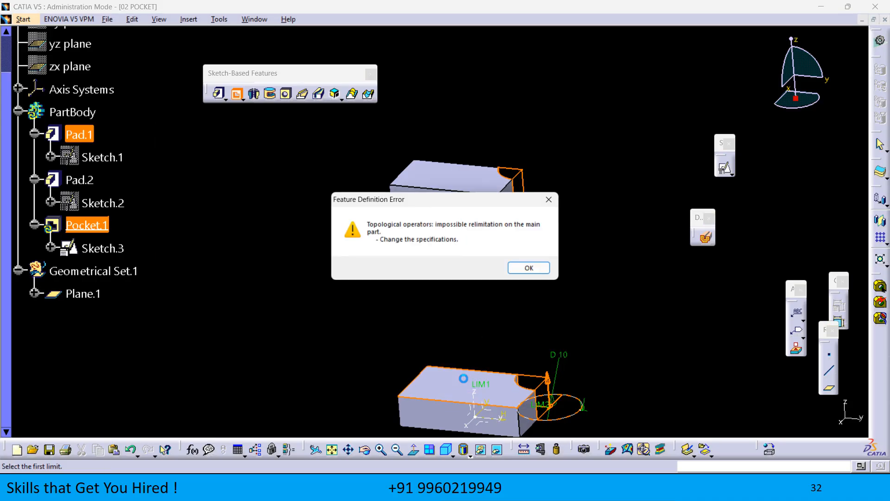
click(530, 268)
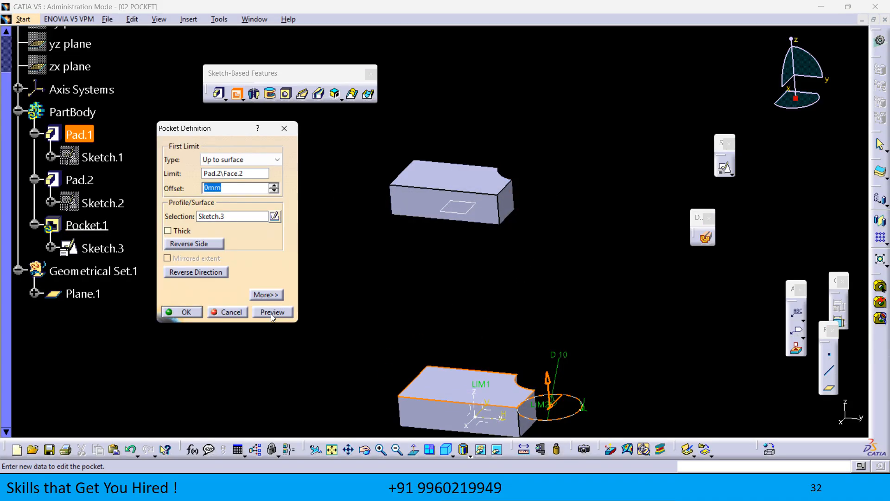
click(272, 314)
click(448, 267)
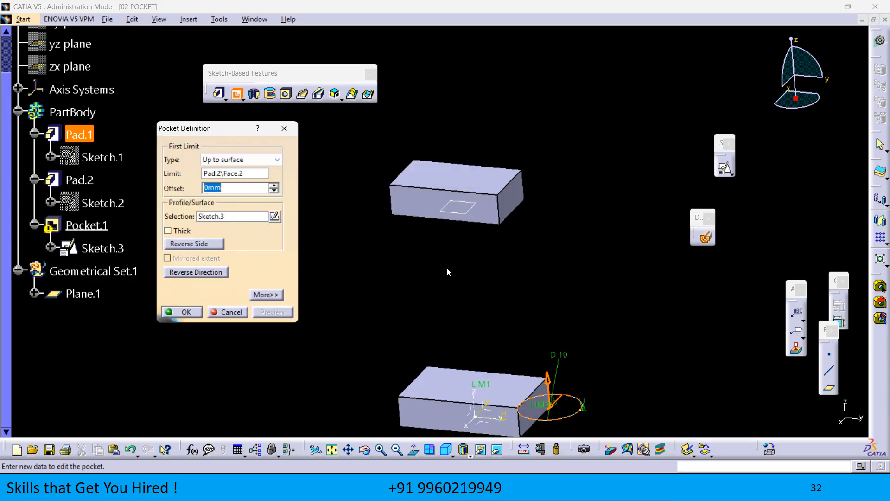
- Change the pocket's limit to Up to plane with the lower block's top face as the limit
click(228, 159)
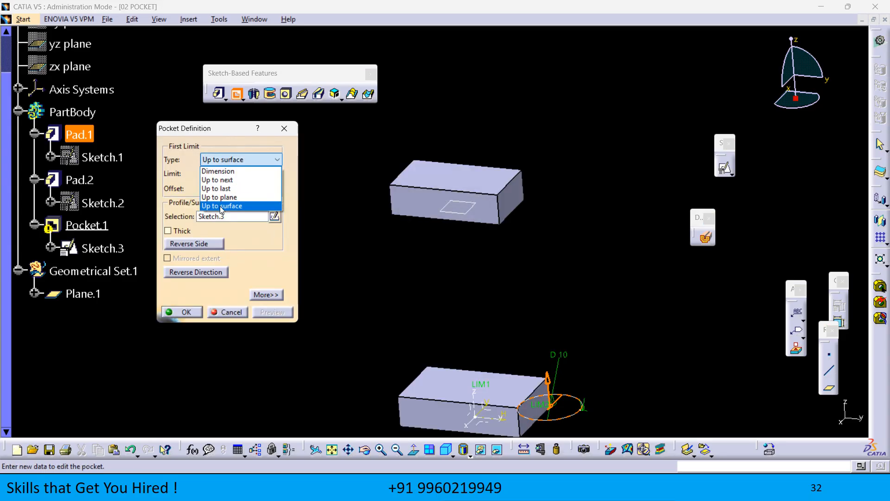
click(219, 197)
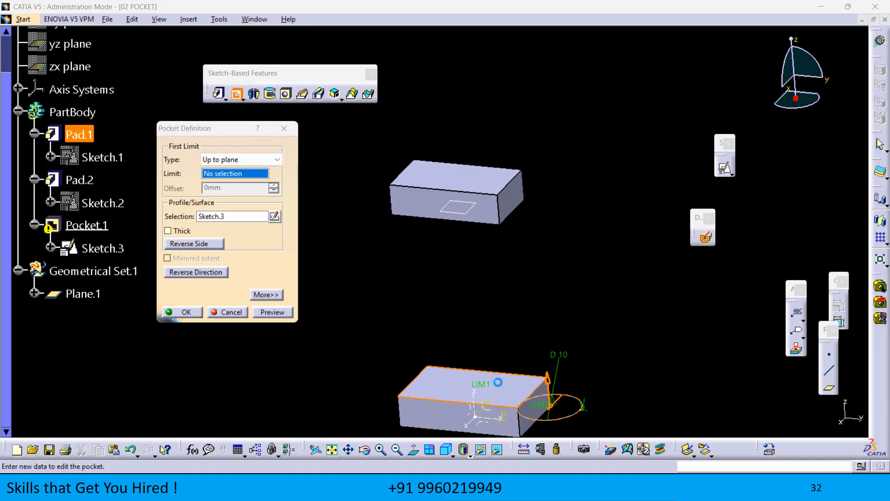
click(505, 384)
mouse_move(477, 340)
middle_down()
mouse_move(447, 259)
mouse_move(456, 367)
mouse_move(465, 256)
middle_up()
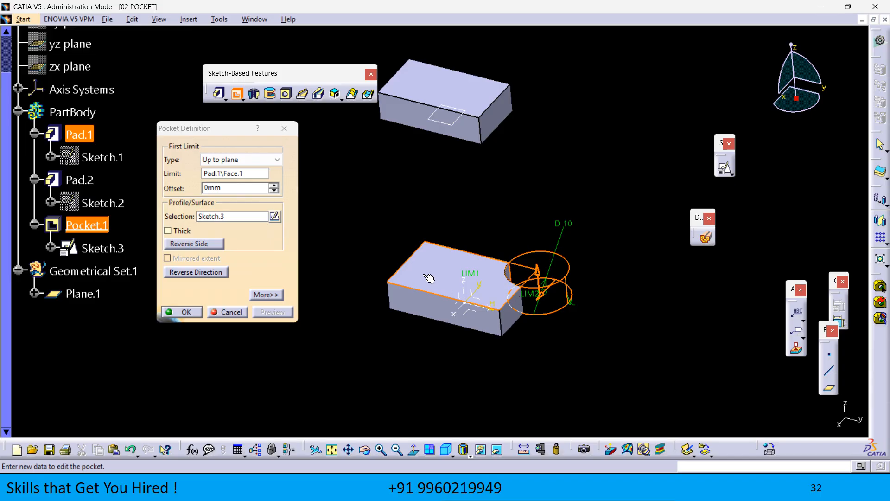
- Switch the pocket's first limit back to Up to next and preview its effect on both blocks
click(240, 159)
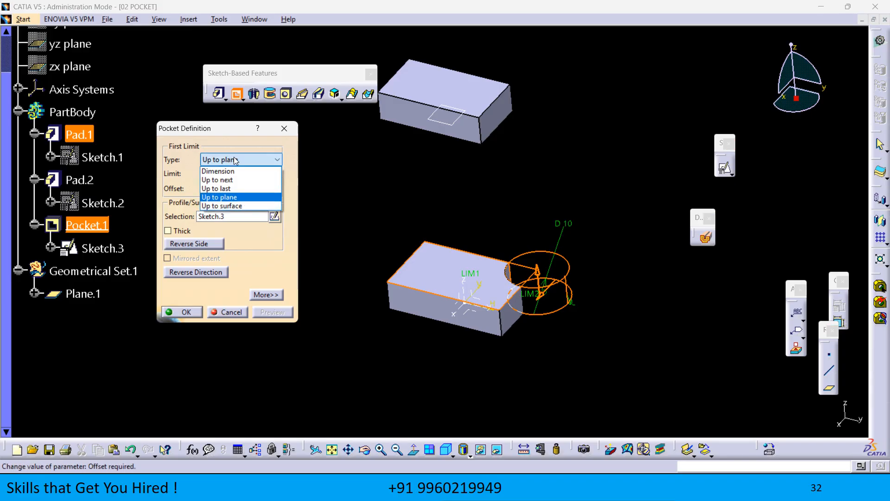
click(222, 180)
click(266, 317)
middle_drag(524, 341, 556, 377)
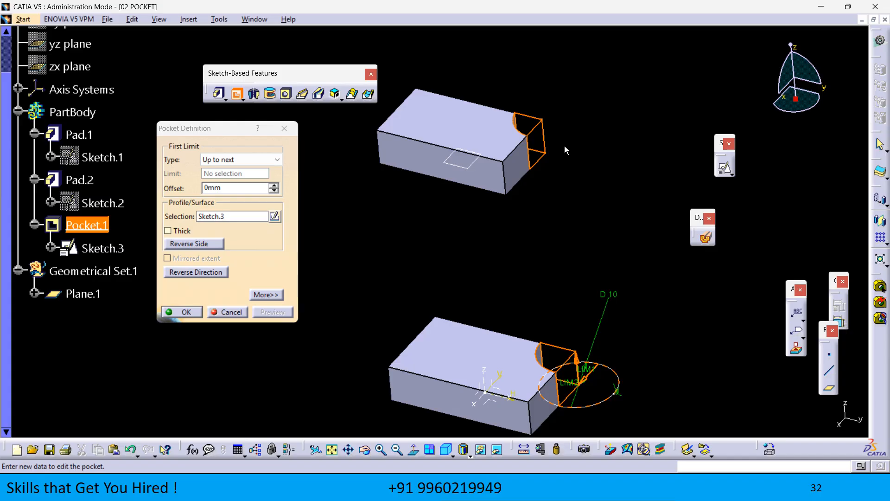
mouse_move(581, 232)
middle_down()
mouse_move(542, 265)
mouse_move(480, 271)
mouse_move(496, 192)
middle_up()
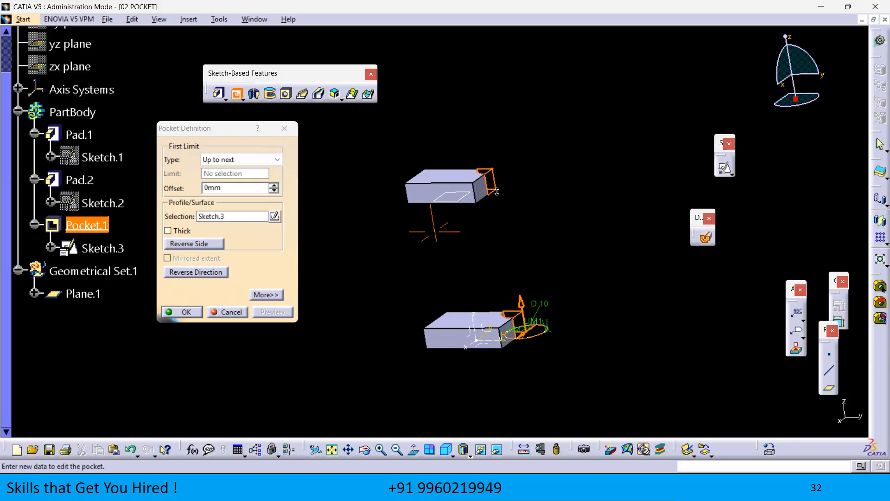
- Change the pocket's first limit to Up to plane with Plane.1 as the limit and preview the cut on both blocks
middle_drag(497, 192, 505, 203)
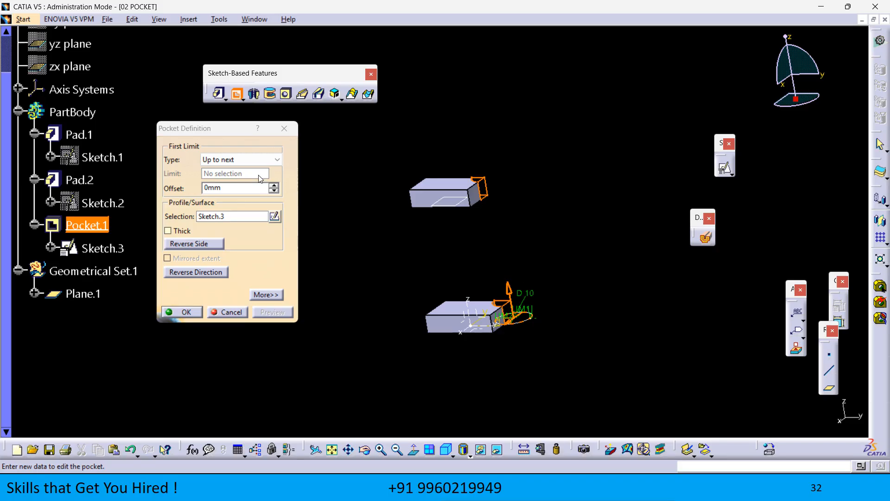
click(235, 157)
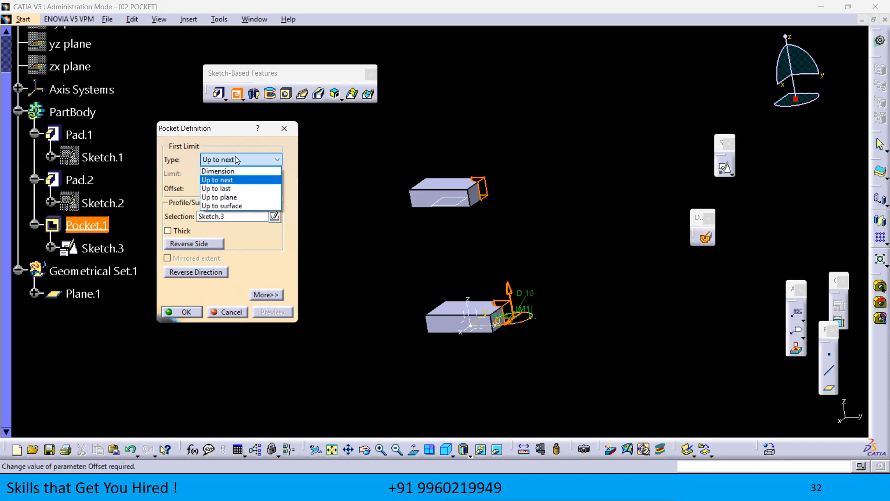
click(242, 198)
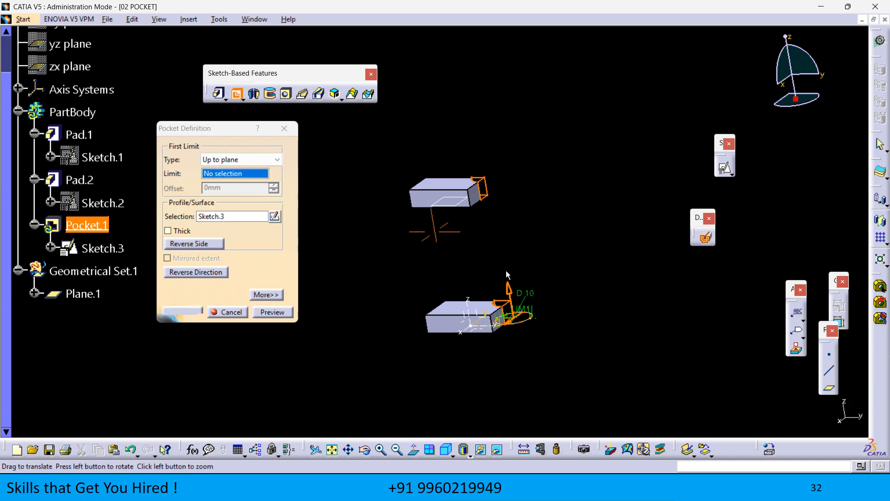
middle_drag(547, 327, 567, 384)
click(481, 262)
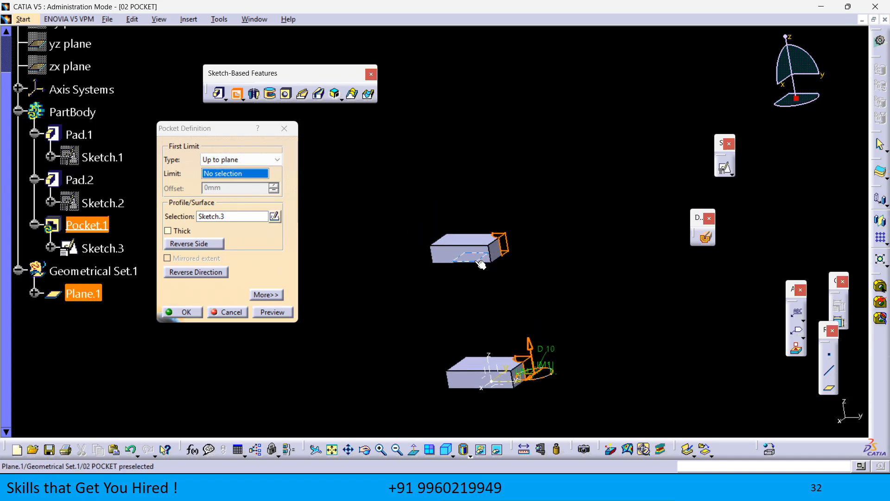
click(275, 312)
middle_drag(378, 335, 418, 254)
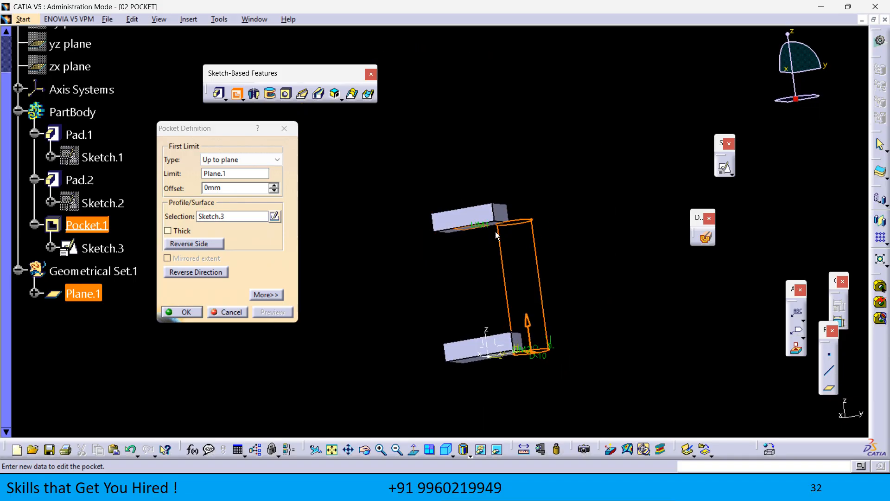
middle_drag(540, 247, 423, 243)
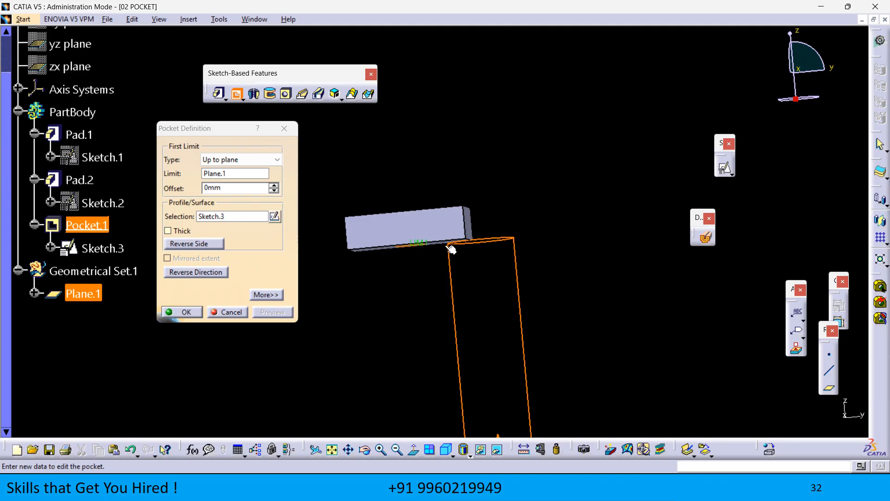
- Replace the pocket's limiting plane with the upper block's top face, preview the cut and confirm the pocket
click(216, 175)
middle_drag(406, 333, 403, 371)
click(374, 275)
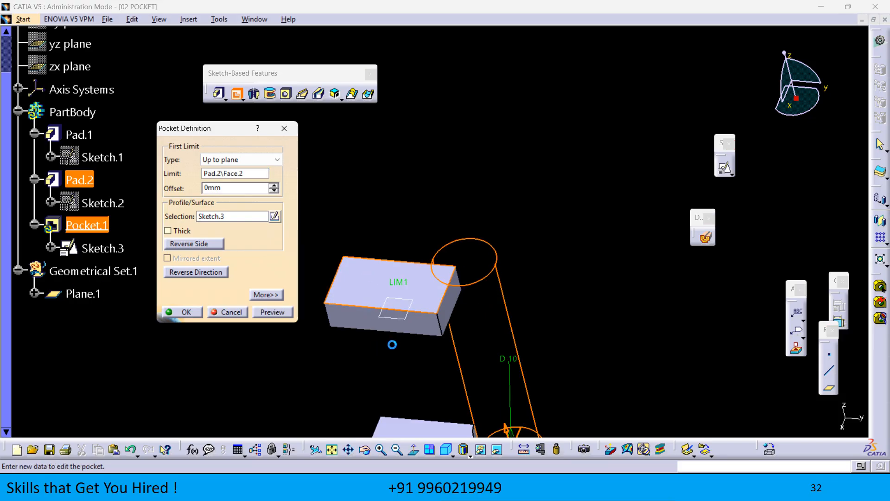
middle_drag(325, 384, 356, 317)
click(279, 313)
middle_drag(412, 287, 447, 270)
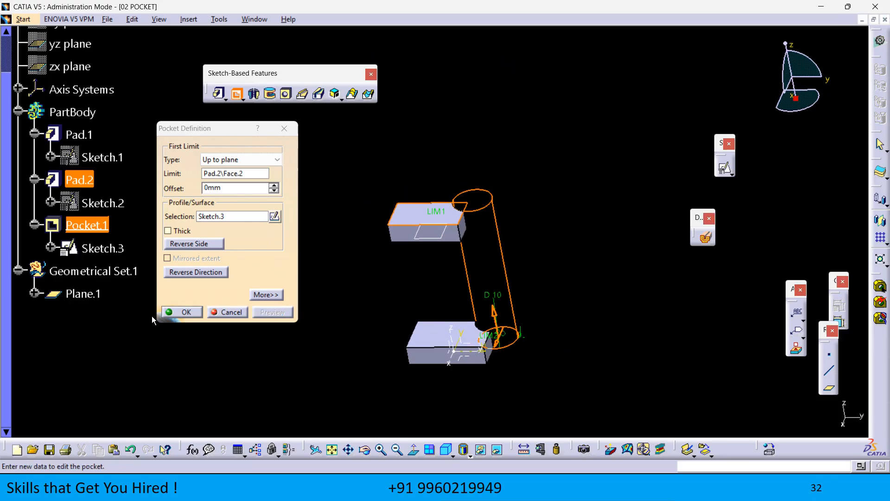
click(176, 312)
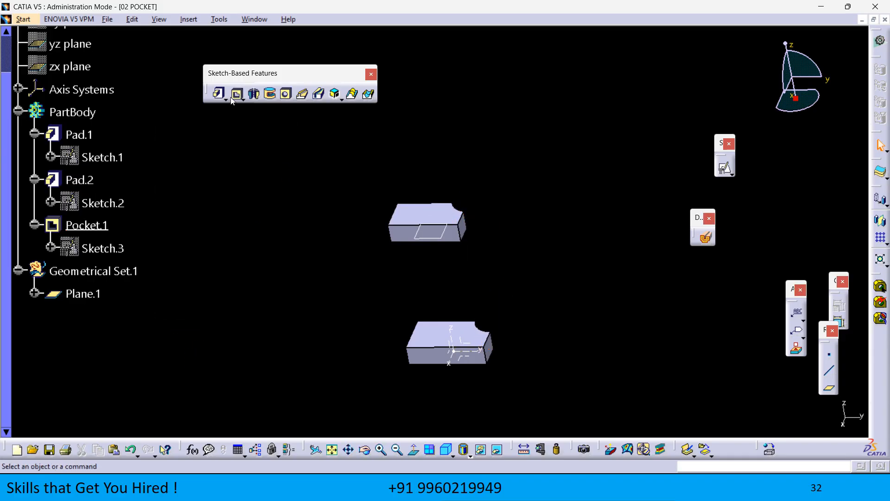
middle_drag(498, 243, 507, 266)
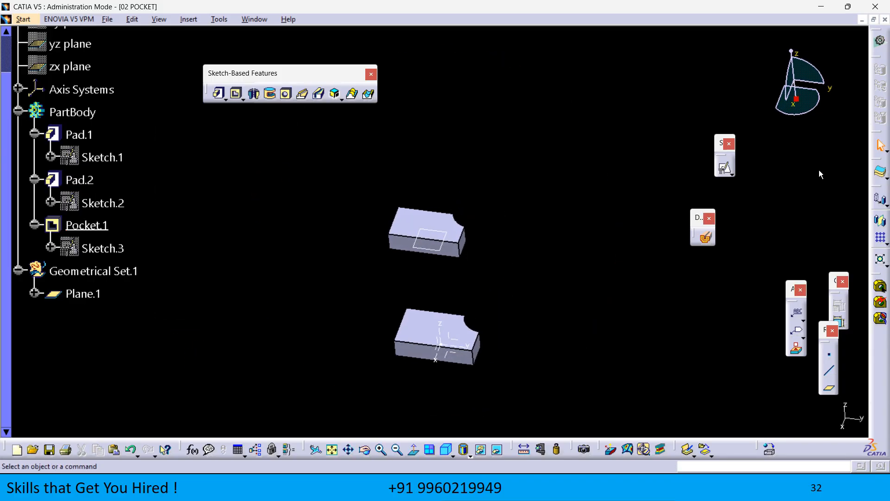
- Create a positioned sketch on the horizontal plane at the lower block's base and draw a circle about 6 mm in diameter centred on the origin
click(723, 170)
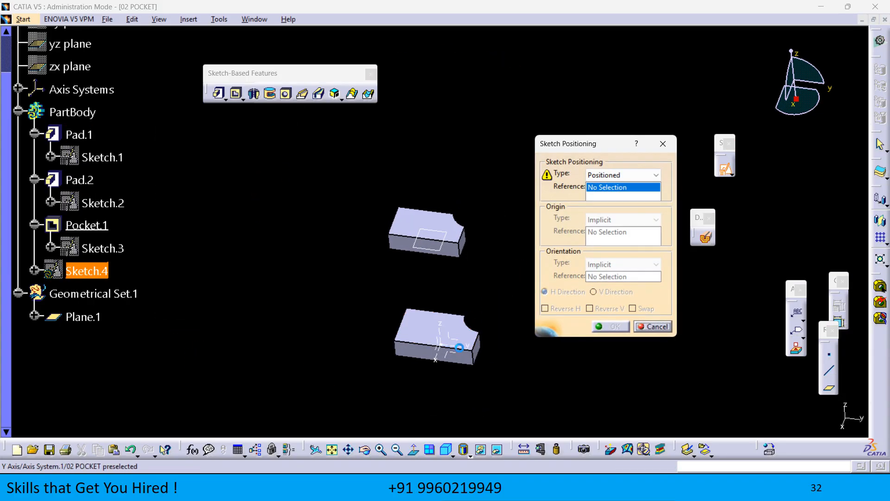
click(446, 354)
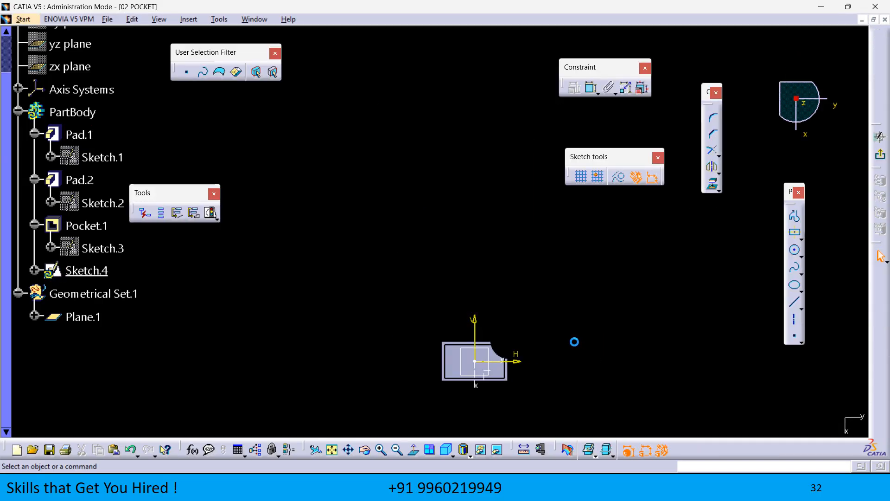
middle_drag(580, 333, 575, 265)
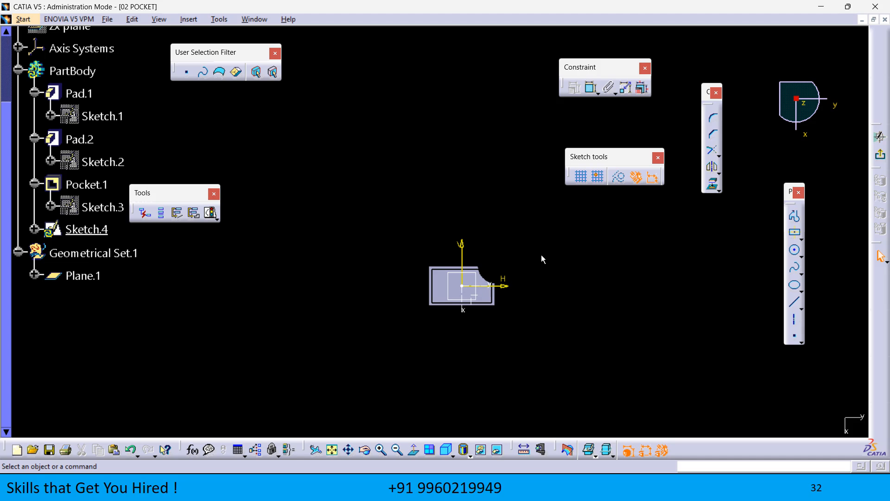
middle_drag(602, 298, 599, 311)
click(795, 250)
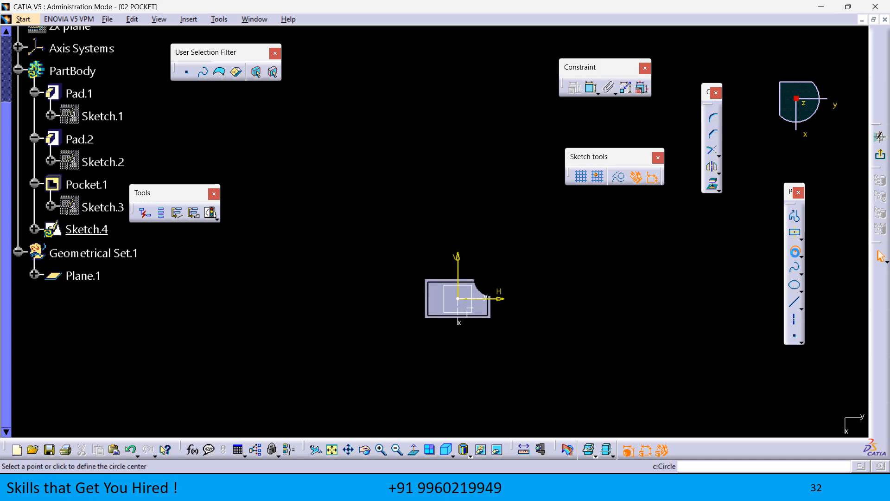
middle_drag(388, 283, 389, 192)
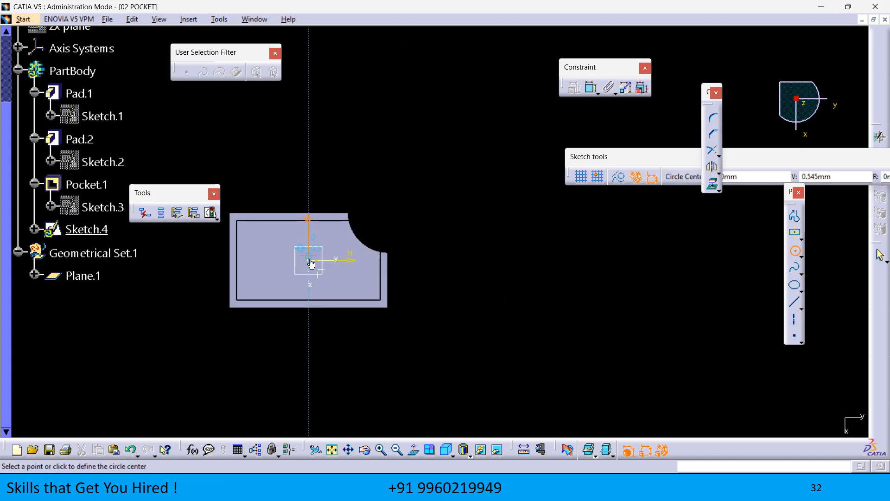
click(309, 260)
click(327, 276)
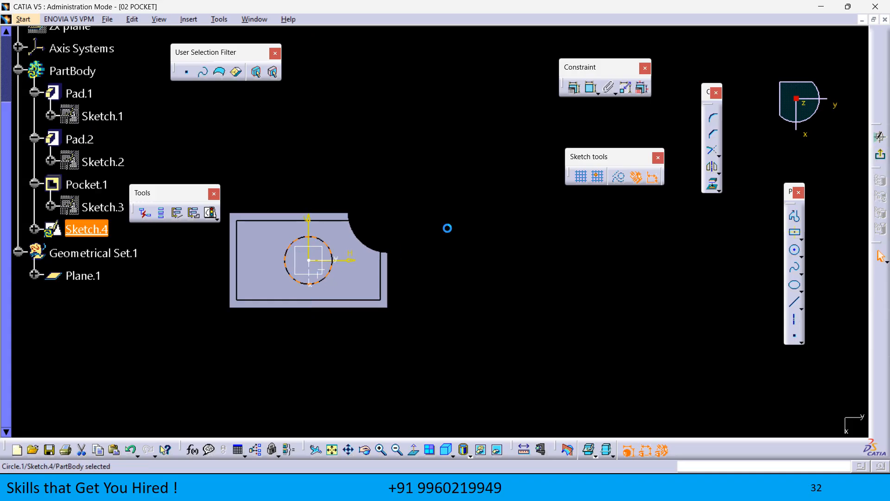
- Dimension the circle's diameter, set it to 5 mm and exit the sketch
click(591, 88)
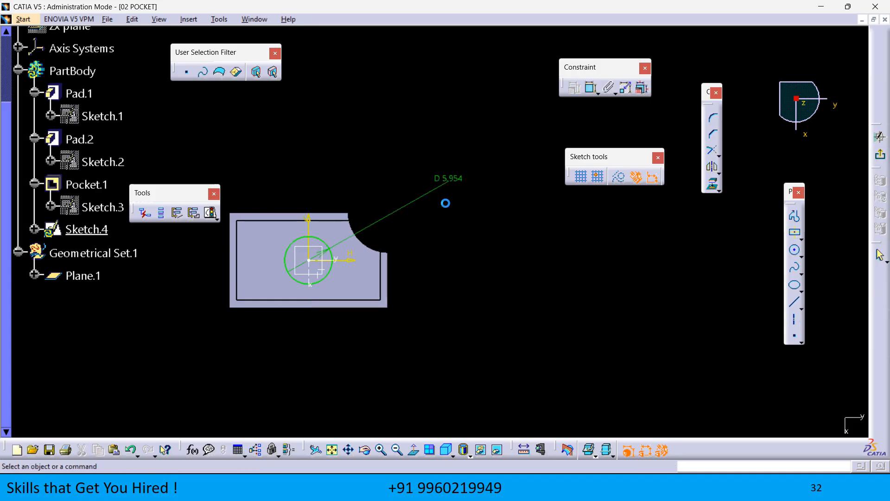
double_click(451, 180)
text(5)
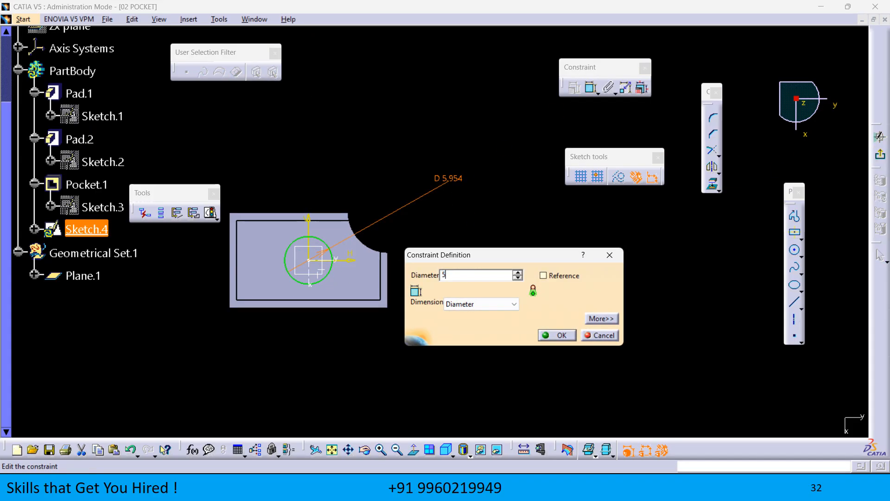
key(Return)
click(879, 155)
- Start a pocket from the 5 mm circle, reverse its direction upward, set the first limit to Up to next and preview it
middle_drag(468, 233, 548, 304)
middle_click(411, 167)
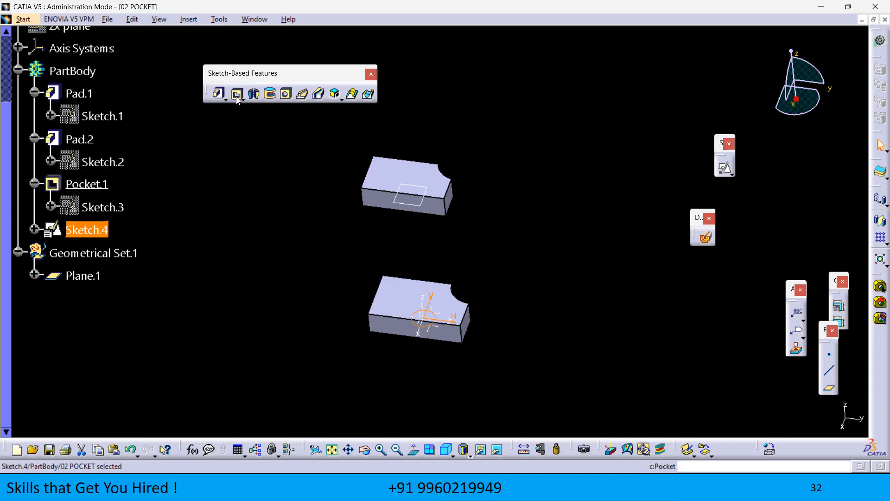
middle_drag(308, 250, 283, 196)
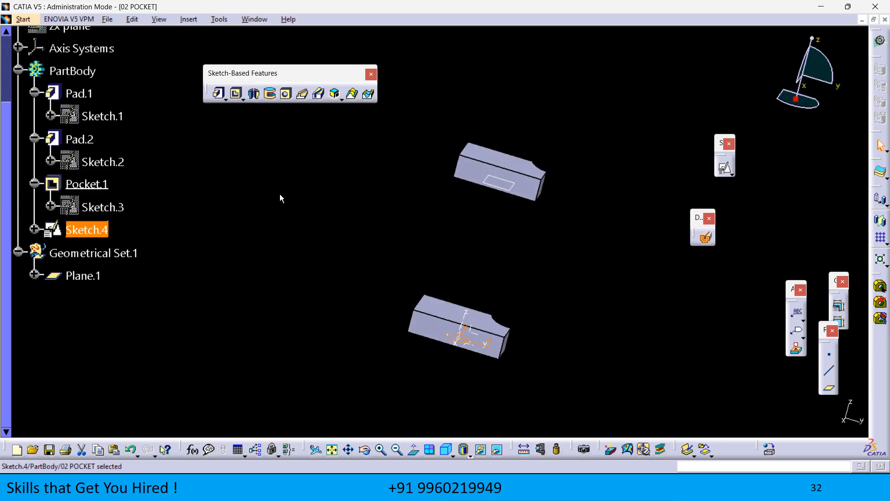
click(236, 94)
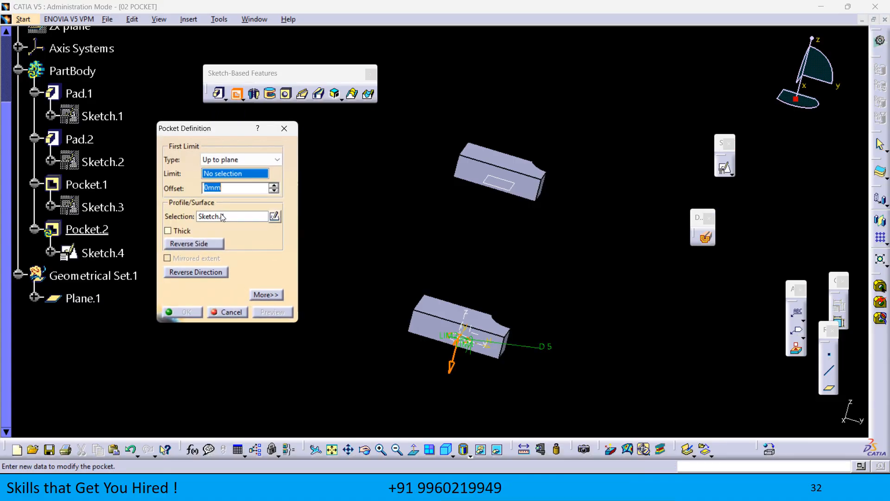
click(178, 274)
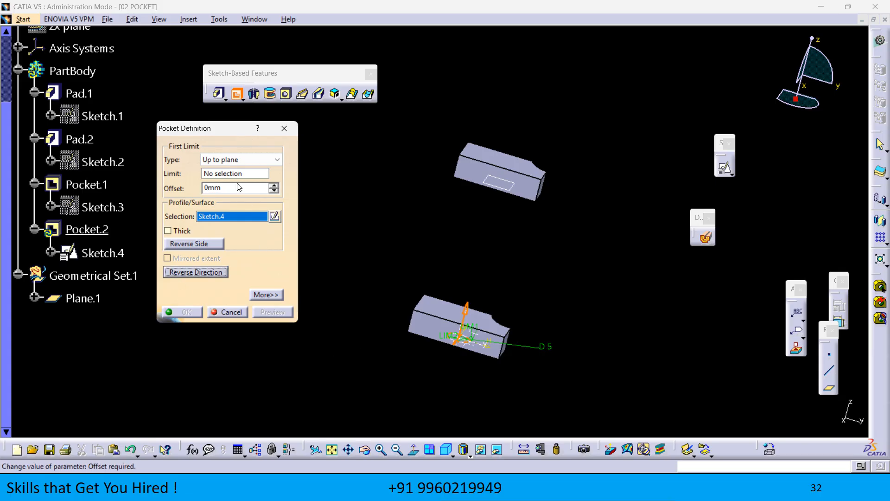
click(235, 159)
click(226, 180)
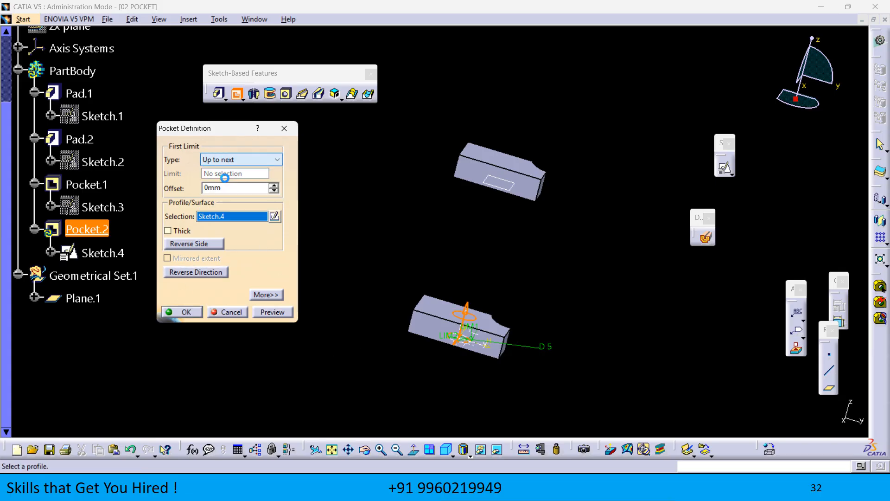
middle_drag(466, 255, 411, 274)
middle_drag(455, 400, 507, 291)
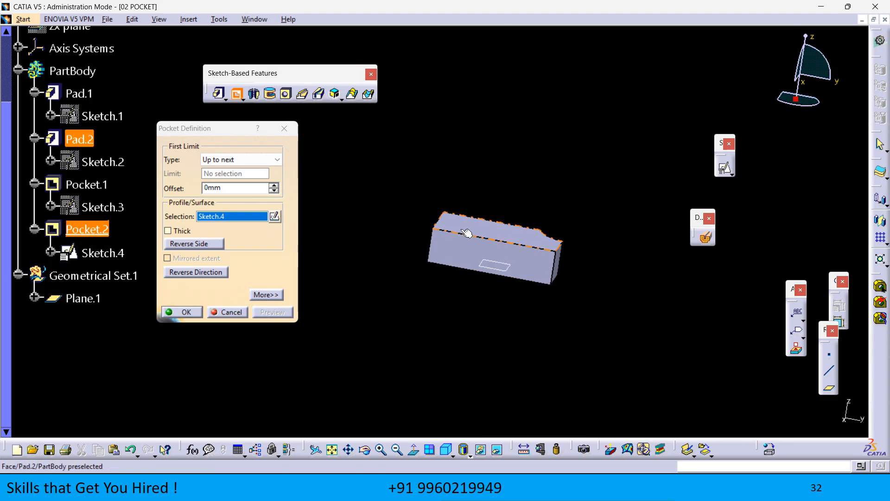
- Try the Up to last limit for the circular pocket and preview the hole through both blocks
click(238, 160)
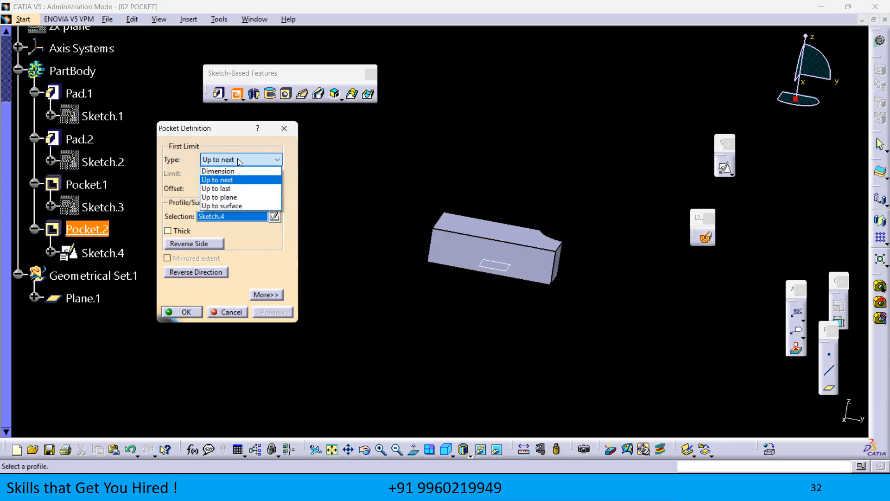
click(230, 190)
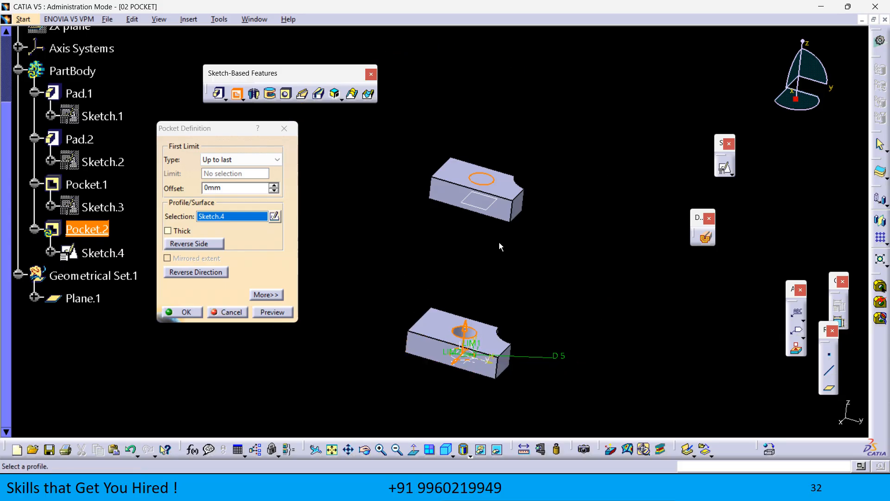
click(279, 313)
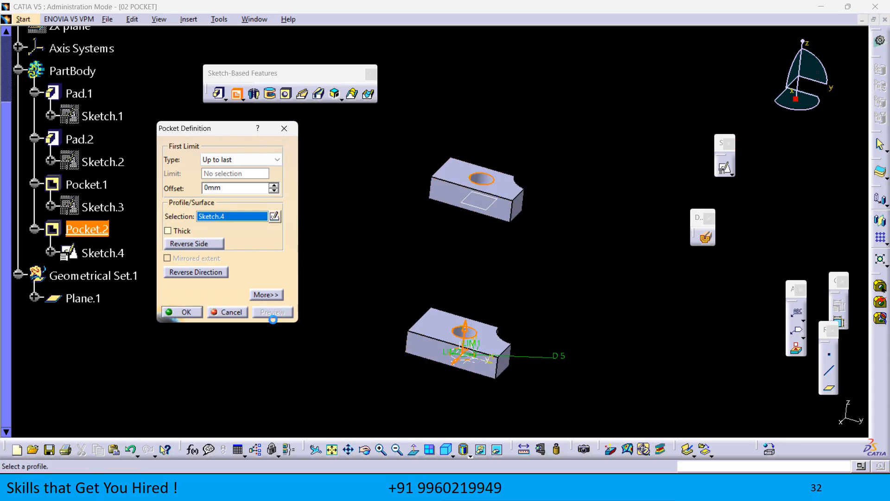
middle_drag(435, 271, 440, 258)
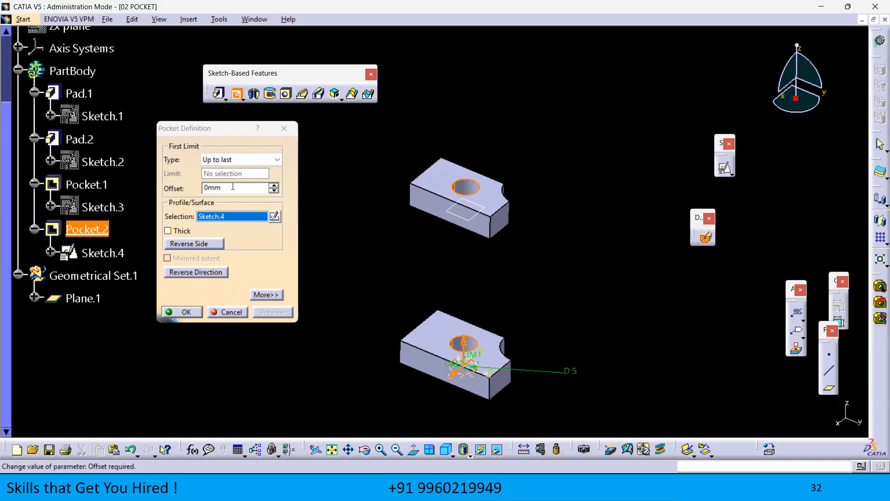
- Switch the circular pocket's first limit back to Up to next, preview the cut and confirm the pocket
click(230, 160)
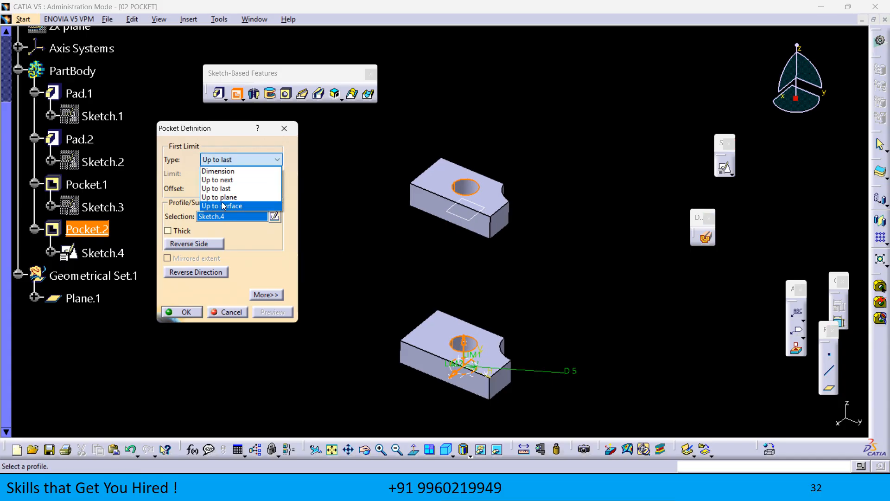
click(223, 181)
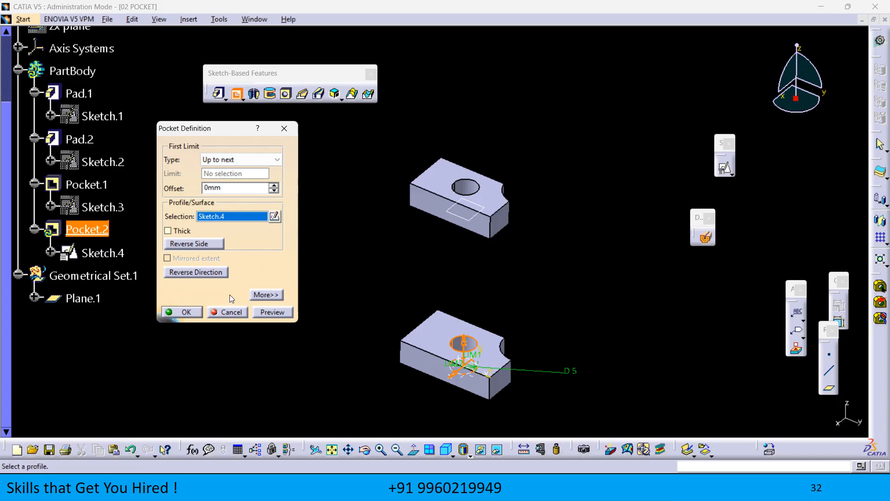
click(276, 315)
scroll(482, 334, down, 1)
middle_drag(482, 336, 512, 283)
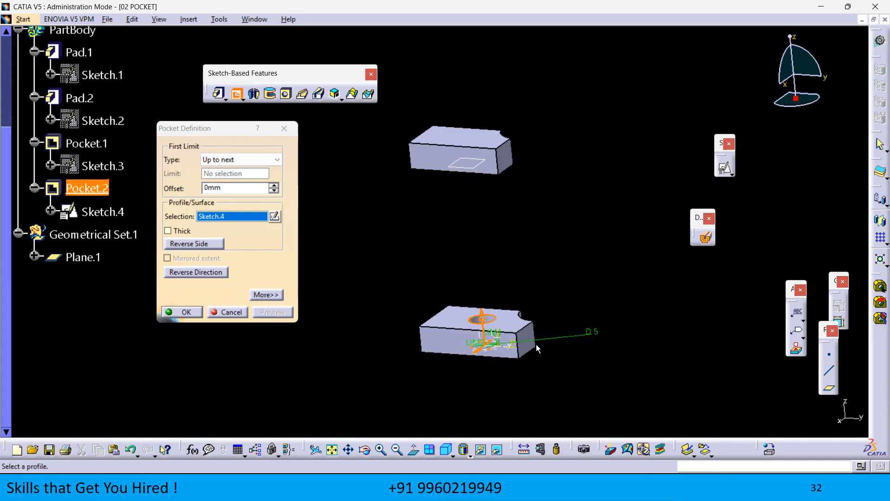
click(181, 314)
middle_drag(218, 334, 284, 289)
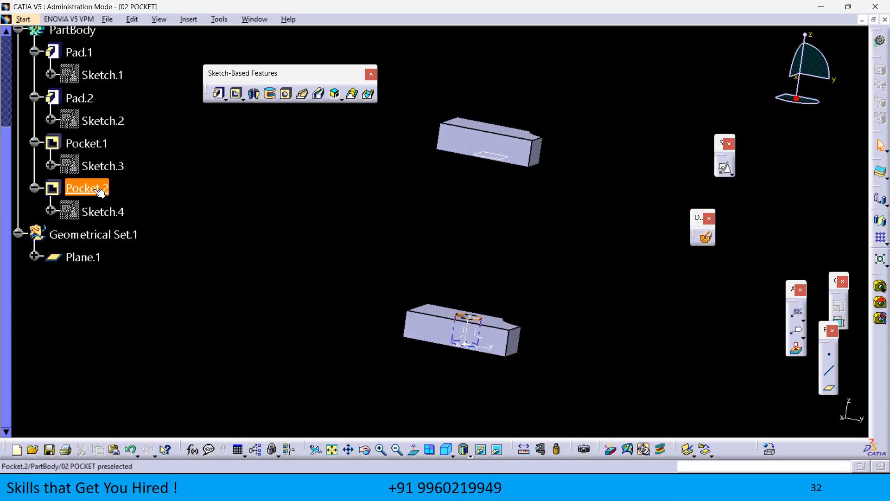
- Edit the circular pocket, reverse its side to remove the material outside the circle, and preview the remaining cylinders
double_click(92, 192)
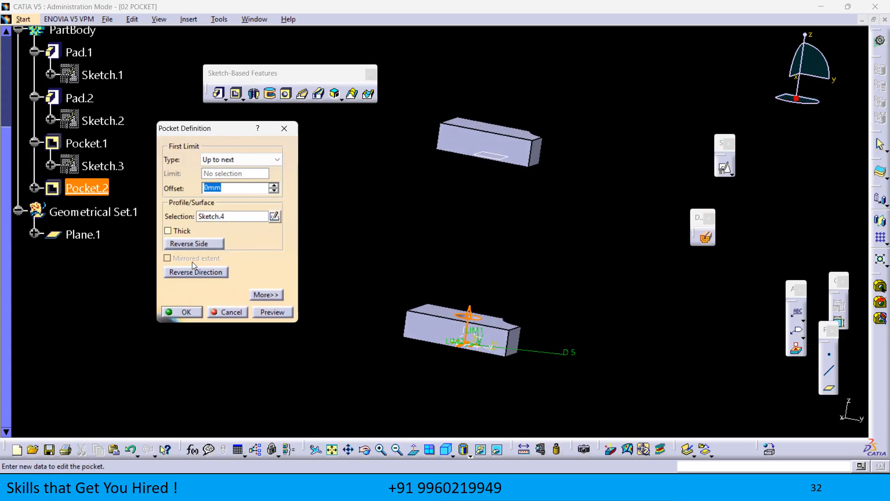
click(190, 245)
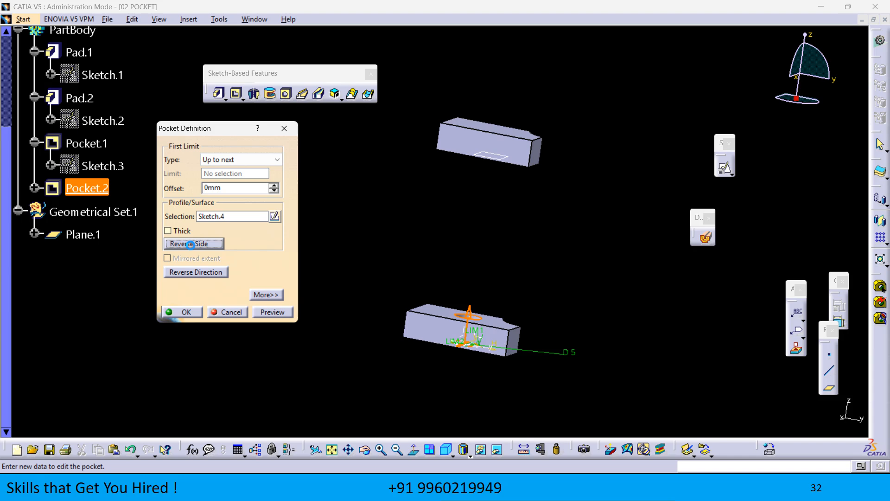
mouse_move(404, 297)
middle_down()
mouse_move(413, 279)
mouse_move(408, 324)
mouse_move(368, 279)
mouse_move(363, 292)
mouse_move(372, 277)
middle_up()
middle_drag(372, 277, 386, 162)
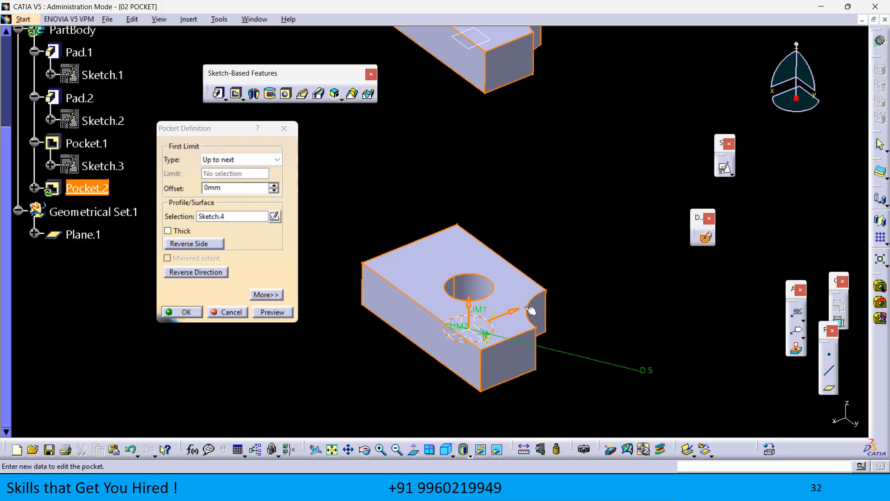
mouse_move(460, 335)
middle_down()
mouse_move(427, 236)
mouse_move(487, 287)
middle_up()
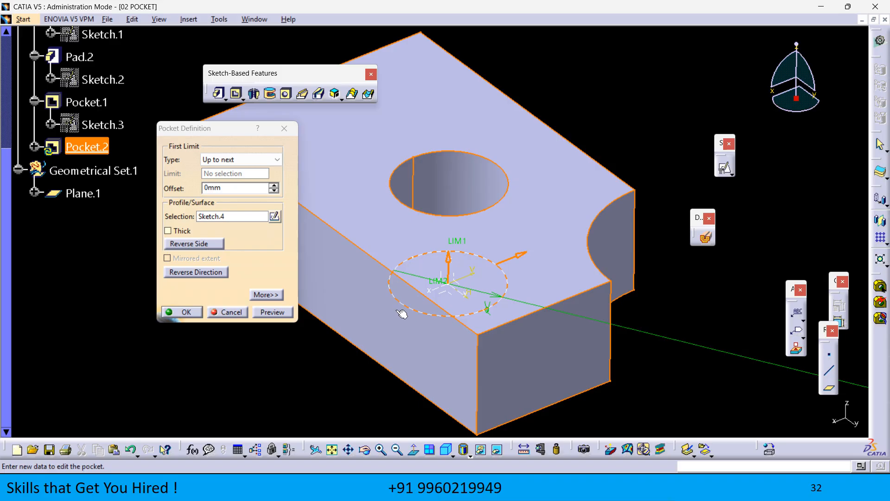
click(273, 312)
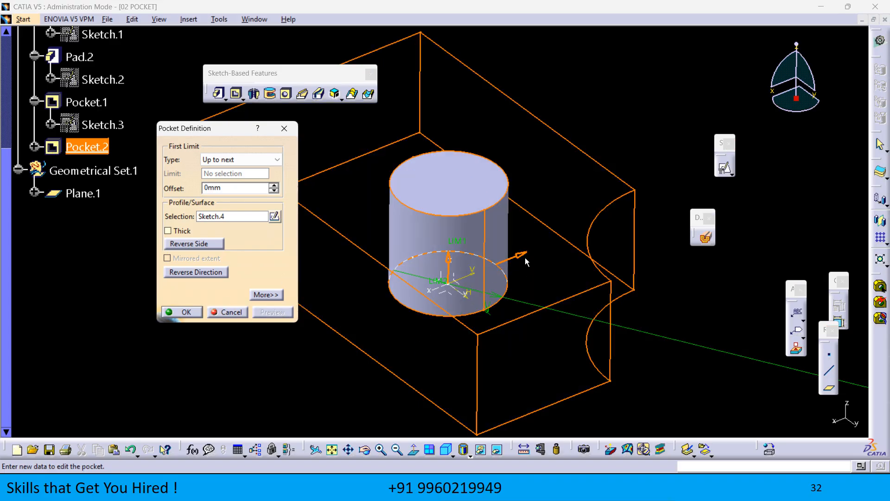
middle_drag(496, 331, 472, 365)
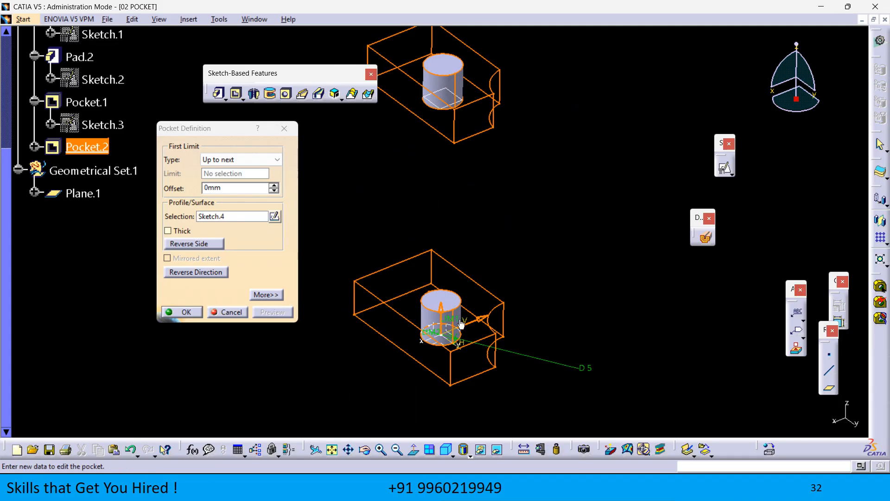
- Flip the circular pocket's side arrow back inward and preview the hole
click(481, 320)
click(281, 318)
middle_drag(375, 357, 425, 264)
middle_drag(529, 319, 465, 268)
scroll(486, 287, down, 1)
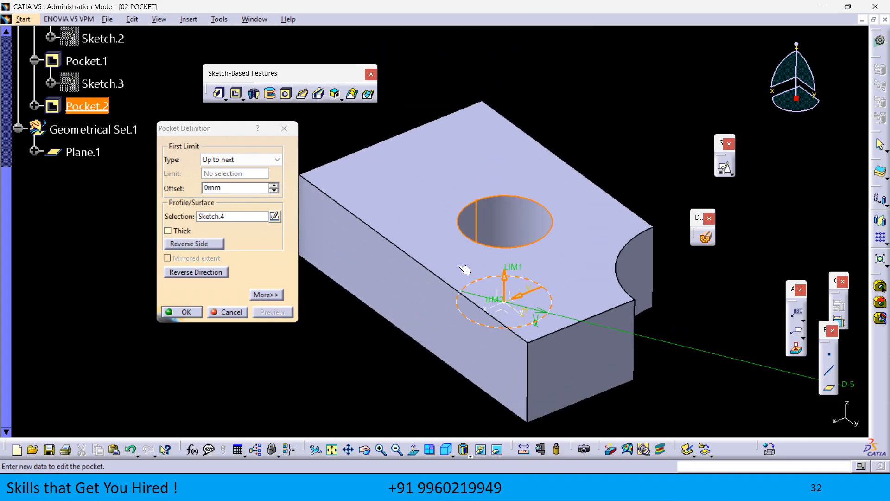
- Flip the circular pocket's side outward and back inward again, preview it and confirm the pocket
click(520, 302)
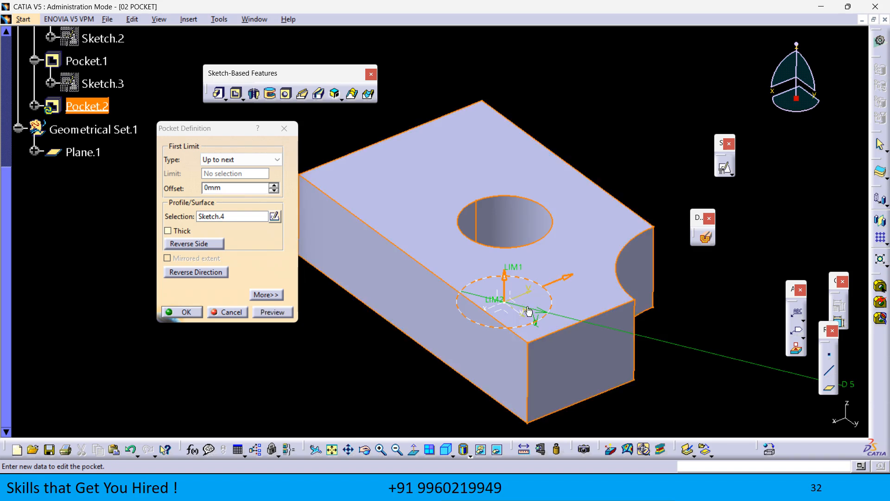
click(567, 280)
click(273, 311)
click(181, 315)
middle_drag(208, 319, 234, 375)
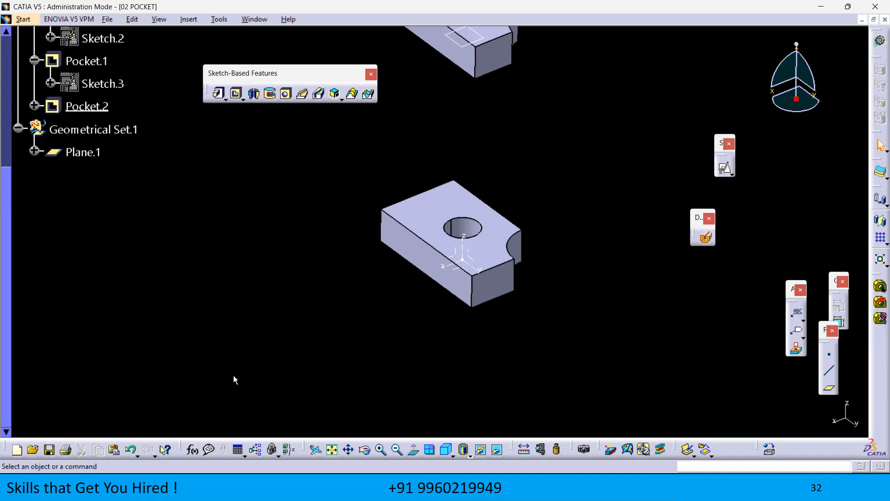
middle_drag(278, 328, 252, 404)
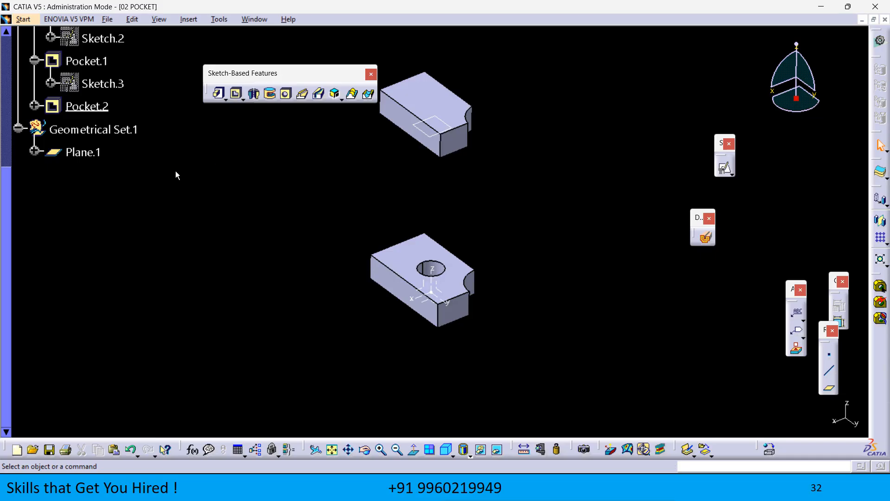
- Create a new Part Design part named 03.SHAFT
key(alt+Tab)
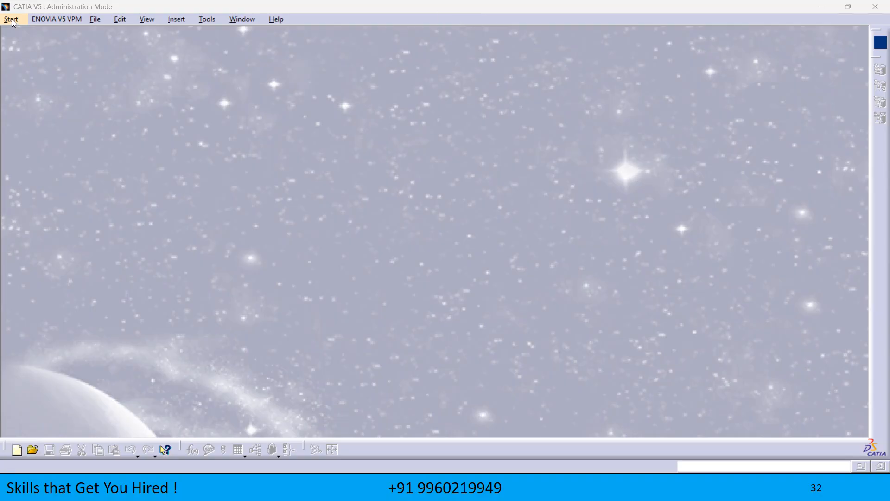
click(11, 19)
mouse_move(46, 163)
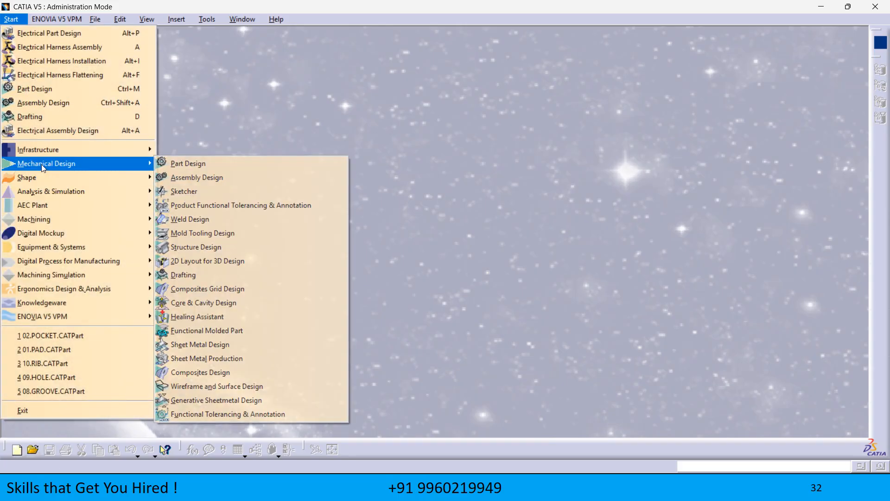
click(183, 166)
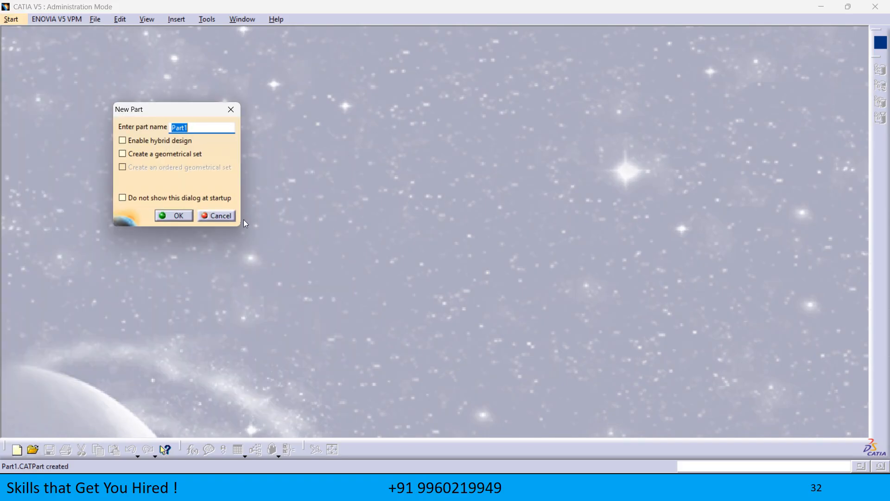
text(03)
key(BackSpace)
key(BackSpace)
key(BackSpace)
key(BackSpace)
key(BackSpace)
text(SHAFT)
click(173, 216)
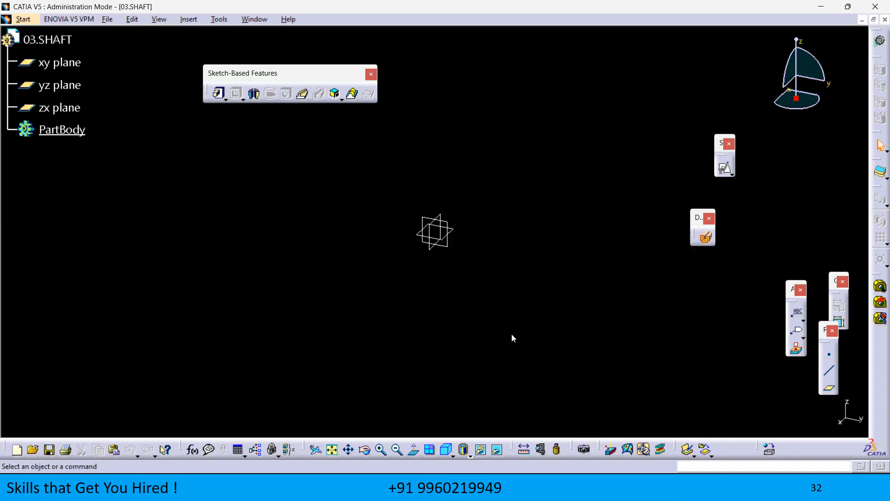
- Hide the xy, yz and zx planes of the new part
click(59, 62)
shift+click(59, 108)
right_click(71, 63)
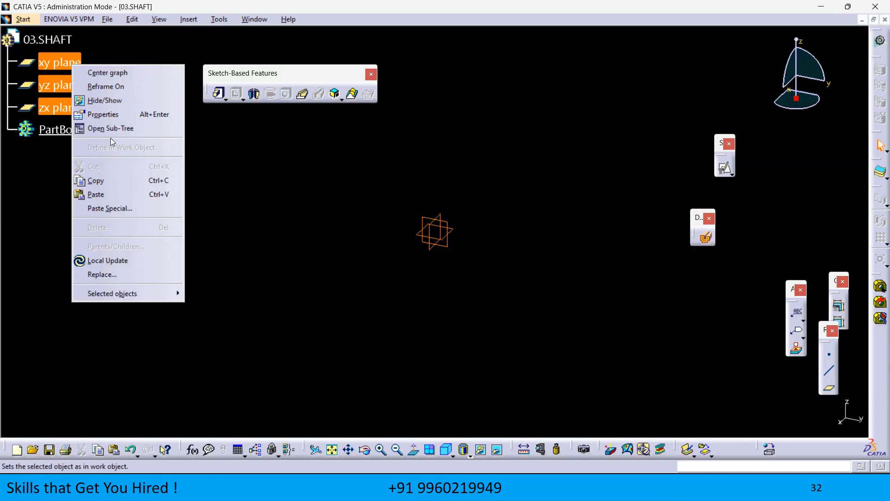
click(101, 102)
- Insert a standard axis system with its default origin and directions
click(190, 21)
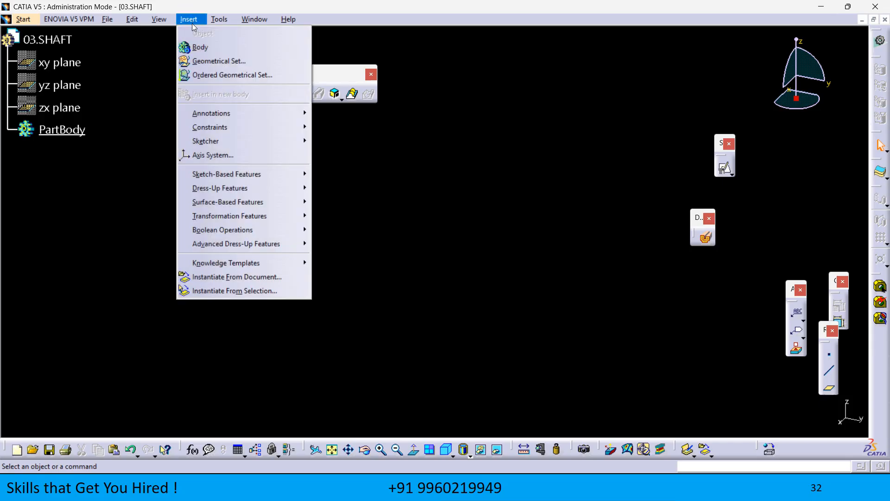
click(219, 155)
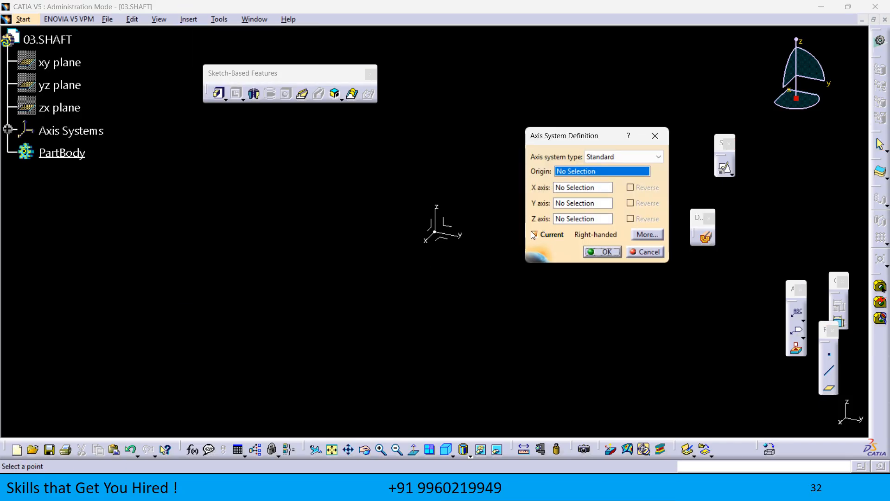
click(603, 252)
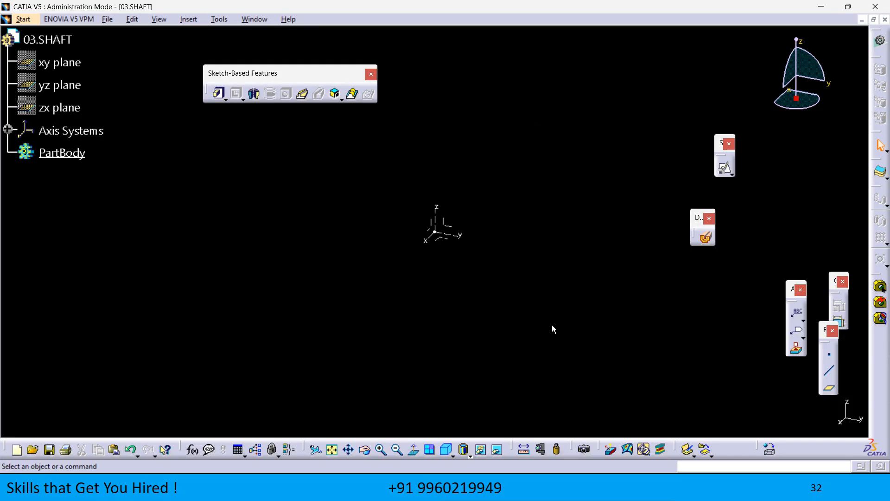
- Start a positioned sketch on the axis system's YZ plane
click(723, 169)
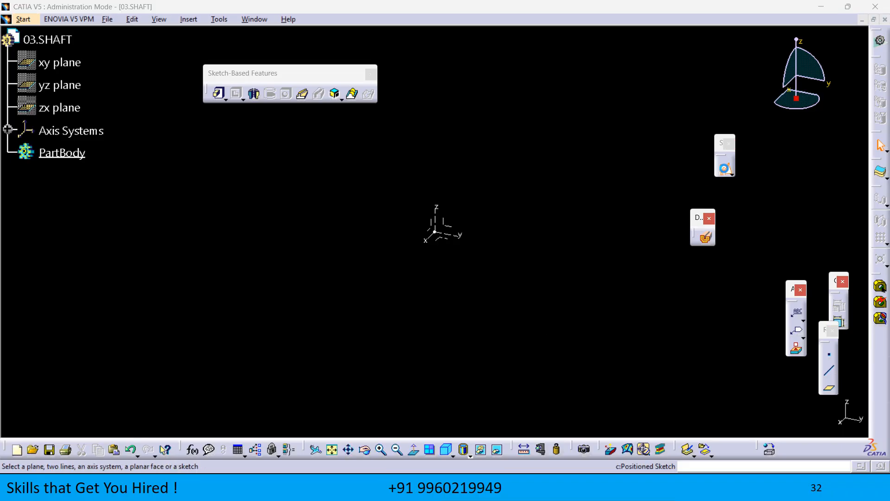
click(449, 227)
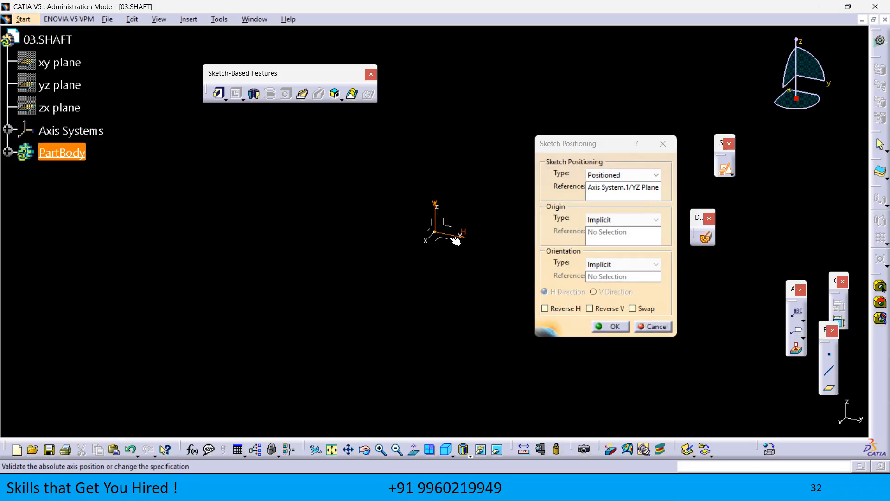
click(613, 327)
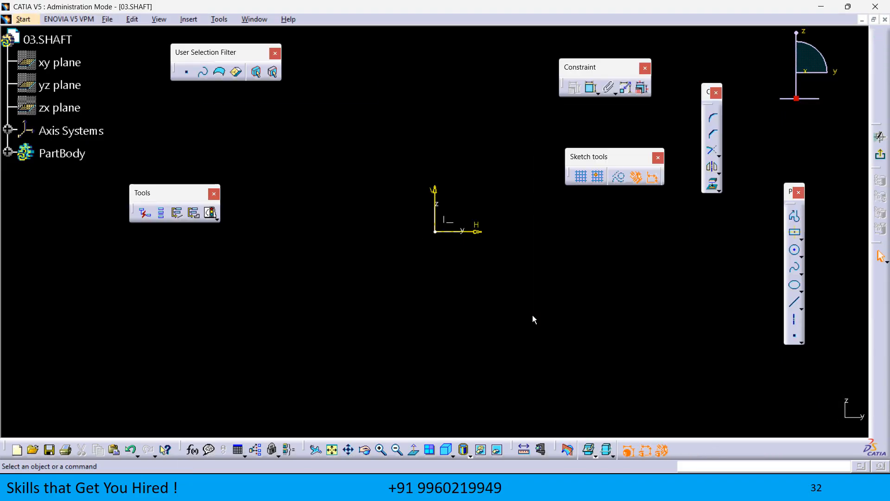
- Draw a closed stepped profile about 77 mm wide with one corner at the origin, its long edge on the V axis and its wider part at the top
middle_drag(533, 286, 552, 353)
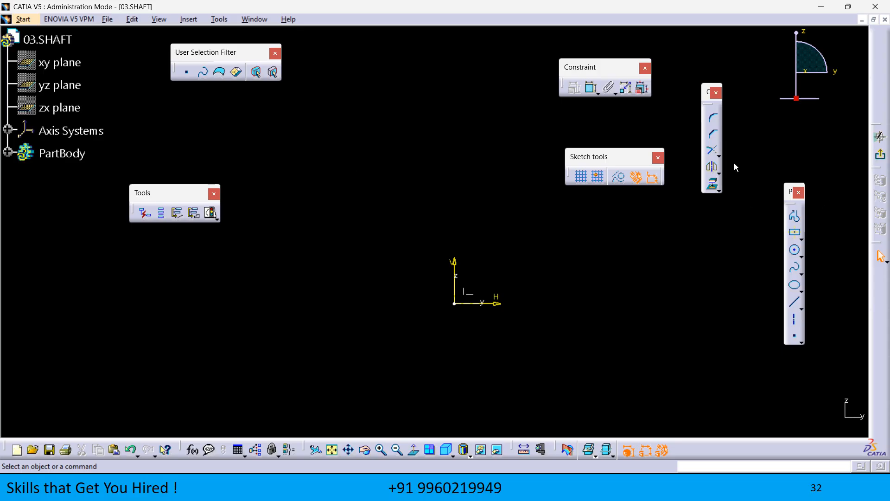
click(795, 215)
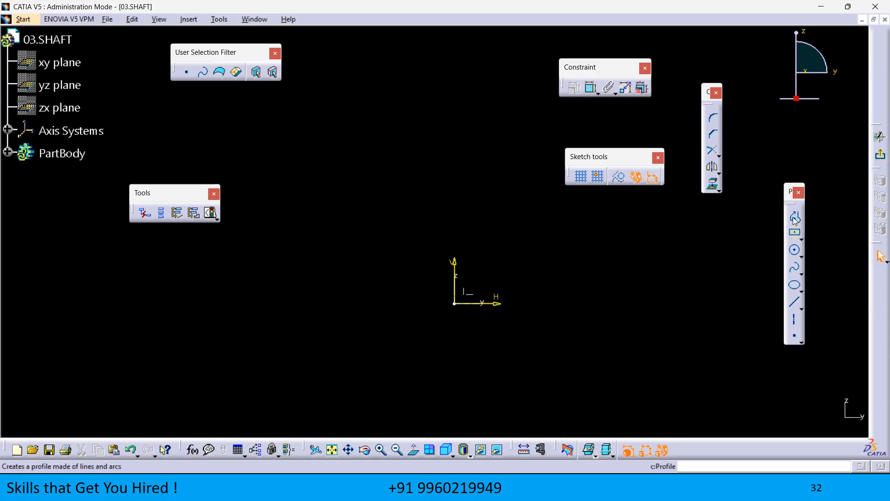
click(455, 149)
click(324, 149)
click(324, 185)
click(381, 184)
click(381, 303)
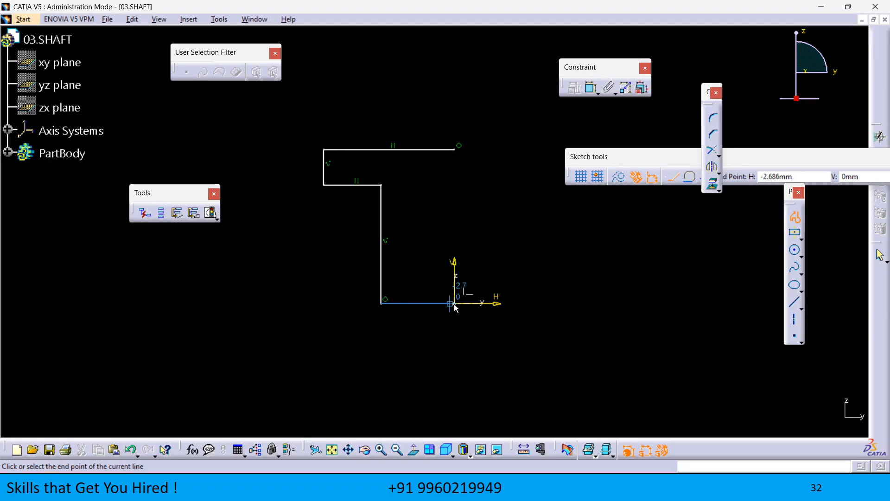
click(454, 304)
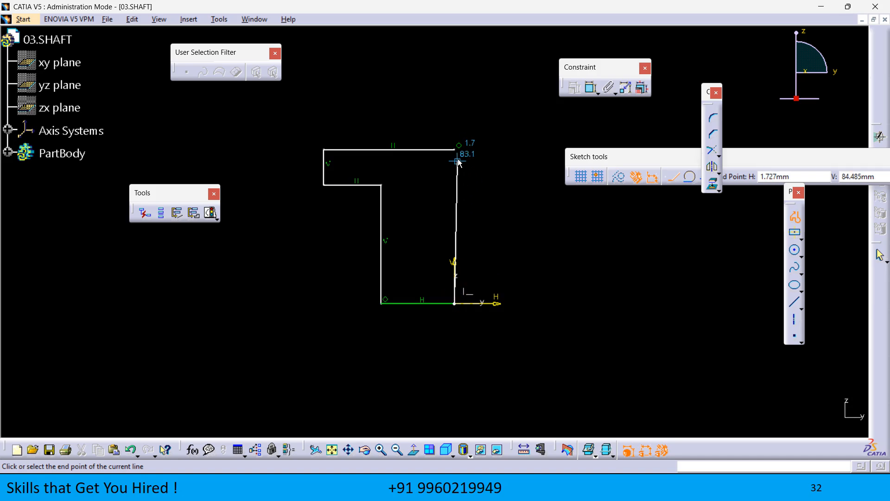
click(455, 149)
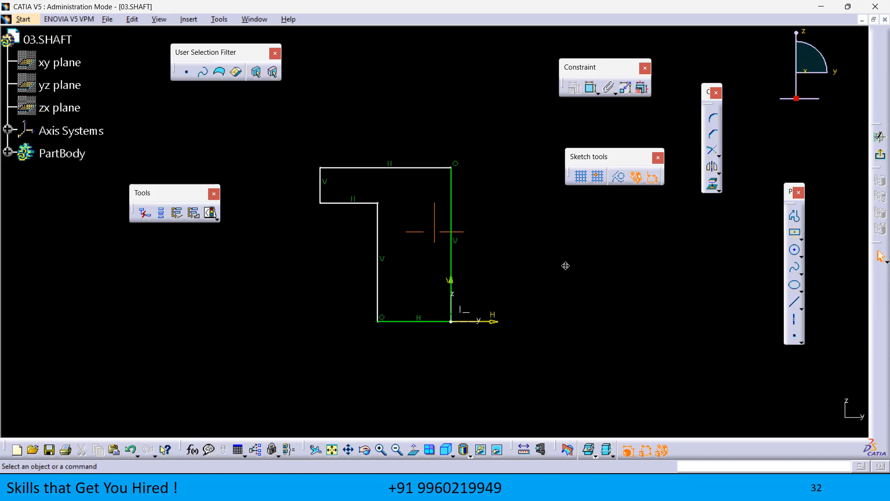
- Try an axis line from the origin up along the profile's long vertical edge and start constraining it
click(792, 323)
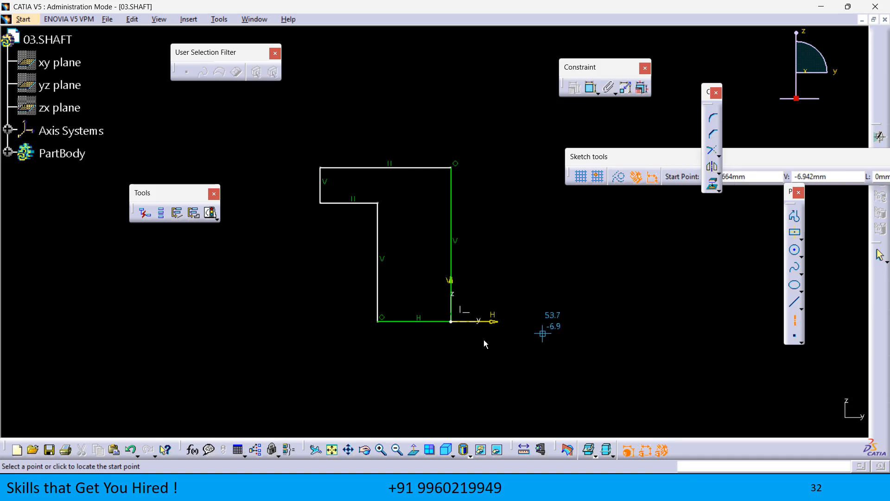
click(451, 321)
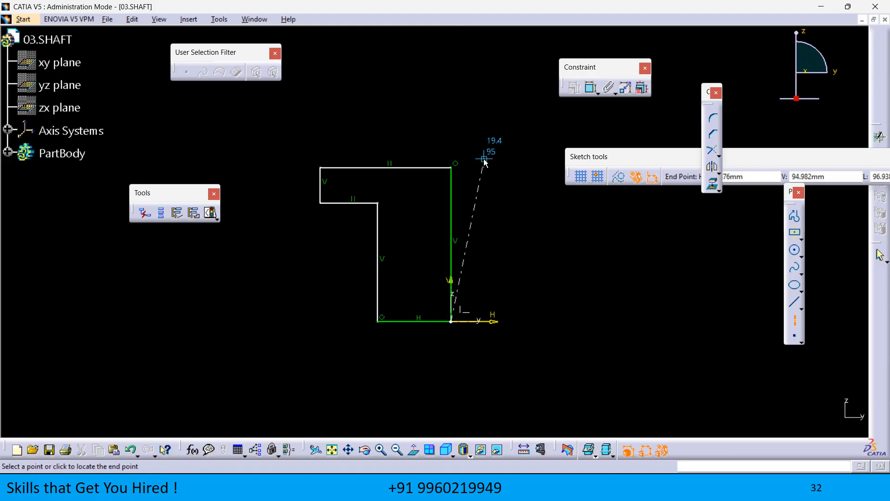
click(451, 137)
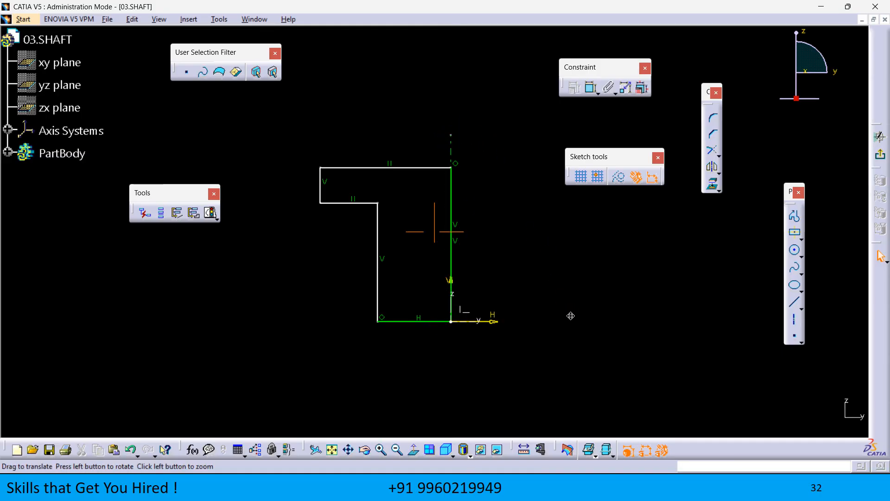
click(590, 88)
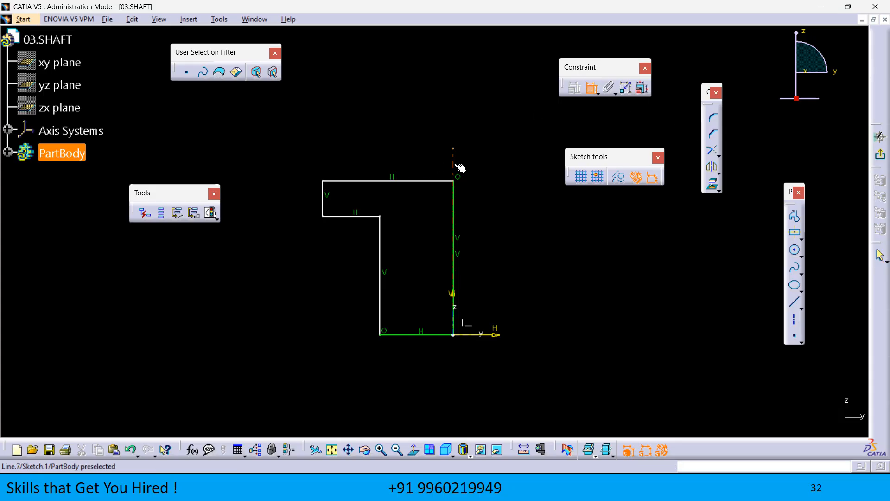
click(590, 87)
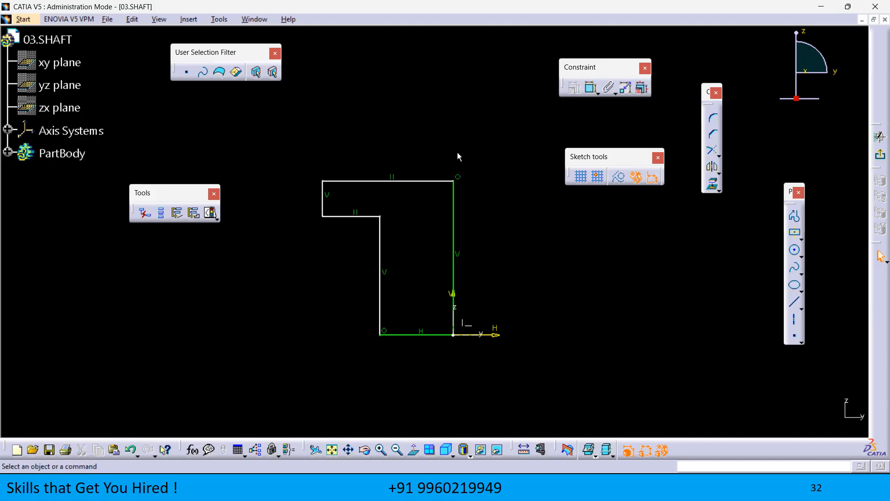
- Draw a vertical axis line about 120 mm long from the origin, extending above the profile's top edge
click(796, 324)
click(454, 335)
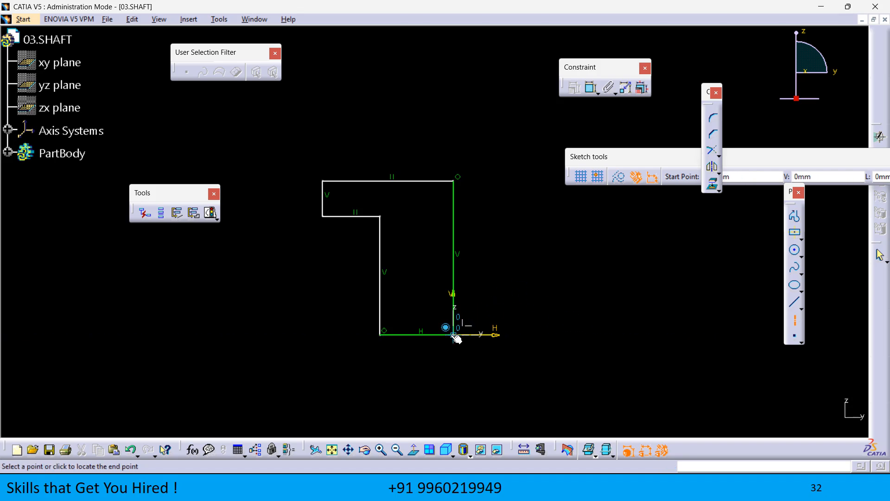
click(454, 129)
click(529, 235)
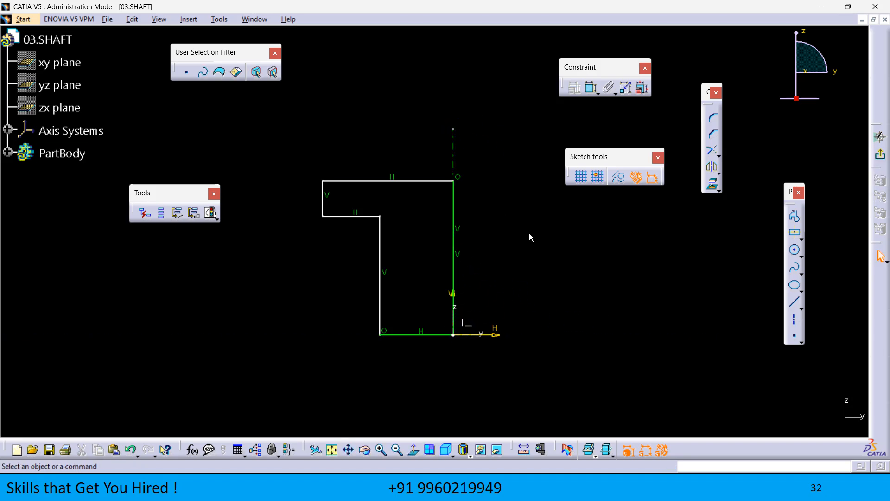
- Dimension the profile's wide upper part as a diameter about the axis and set it to 150 mm
click(591, 87)
click(455, 135)
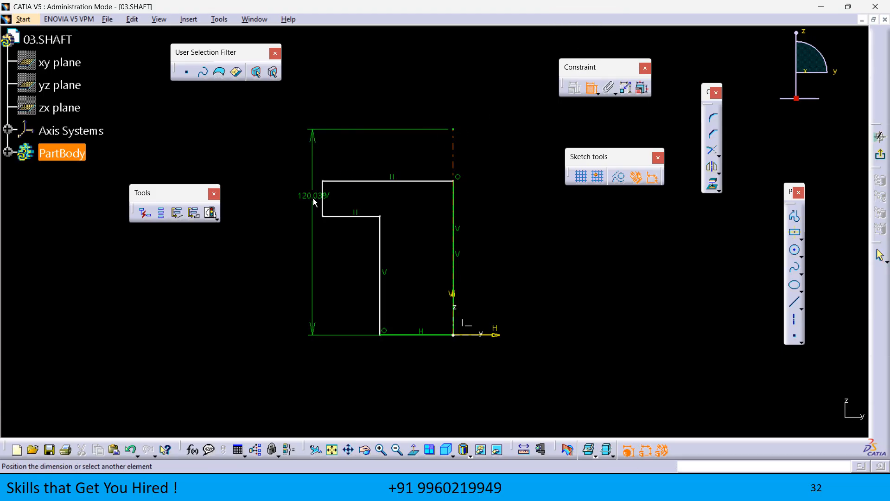
click(326, 190)
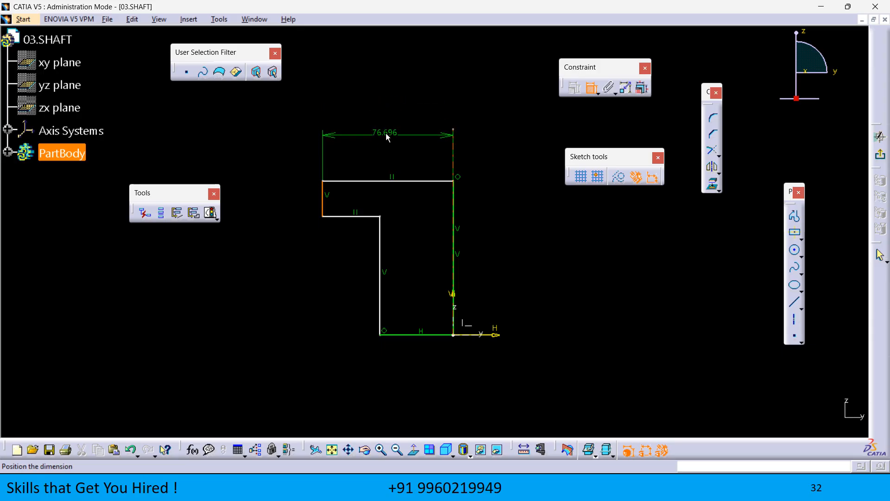
right_click(382, 116)
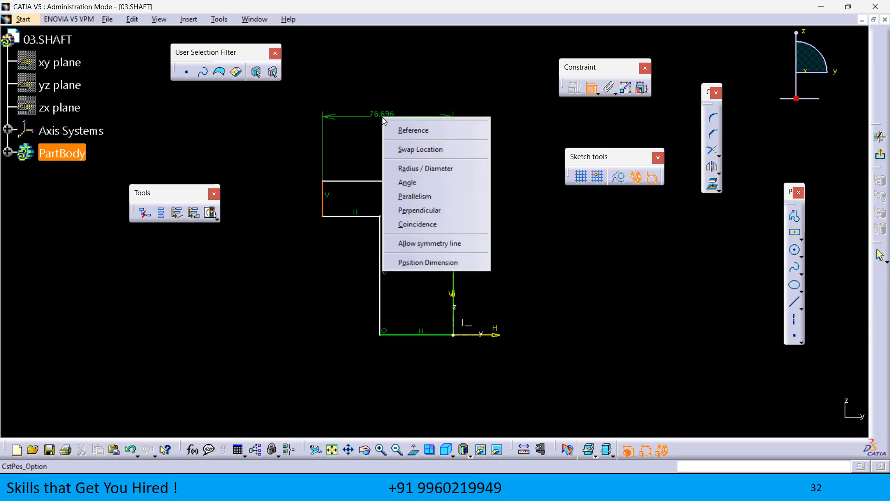
click(414, 172)
click(408, 106)
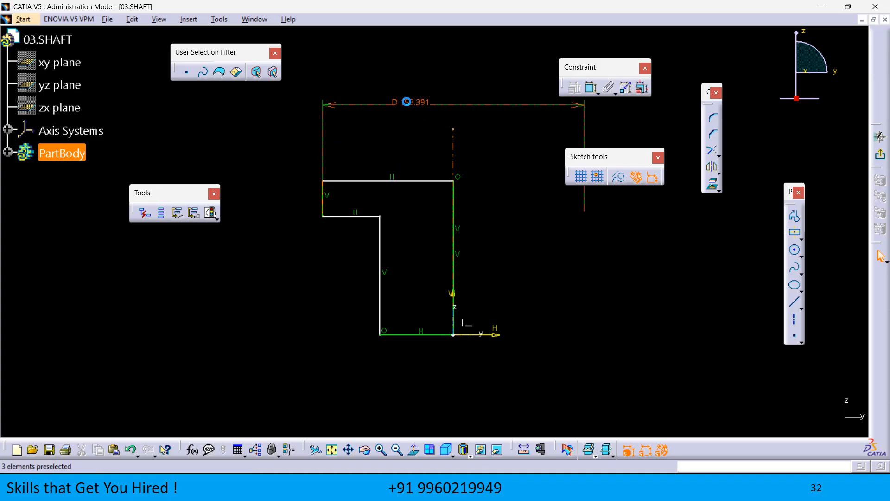
double_click(406, 101)
text(150)
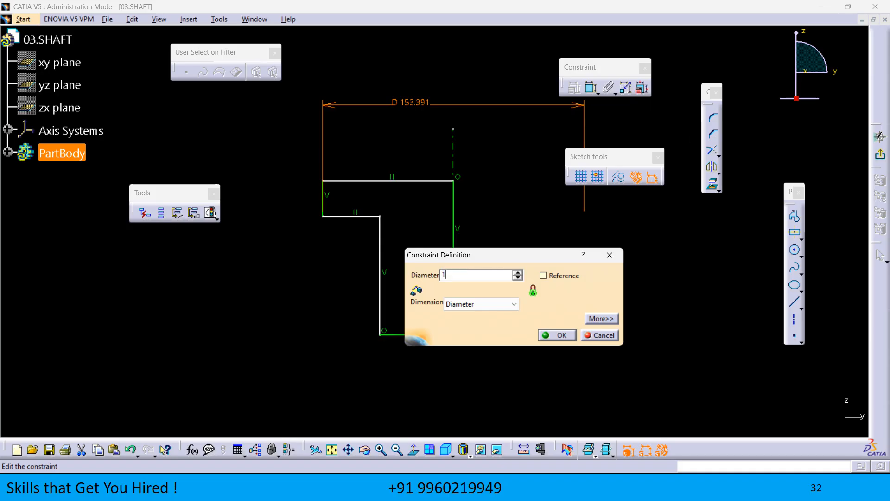
key(Return)
click(591, 109)
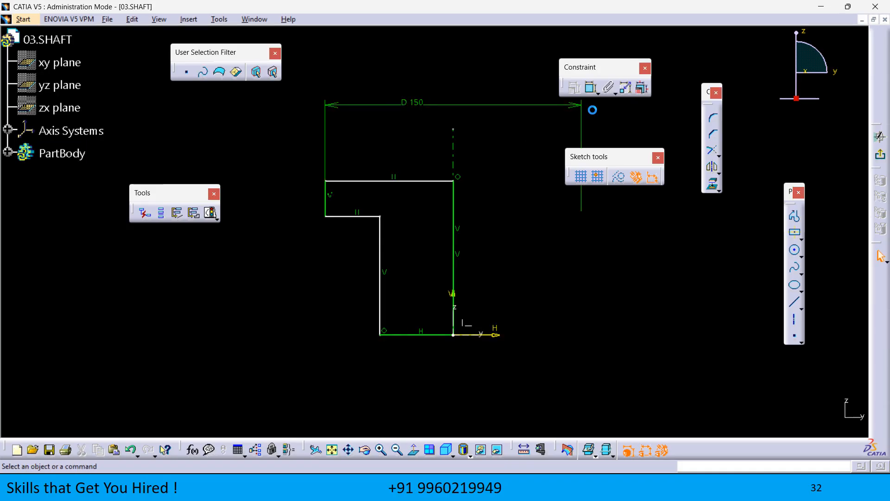
click(591, 88)
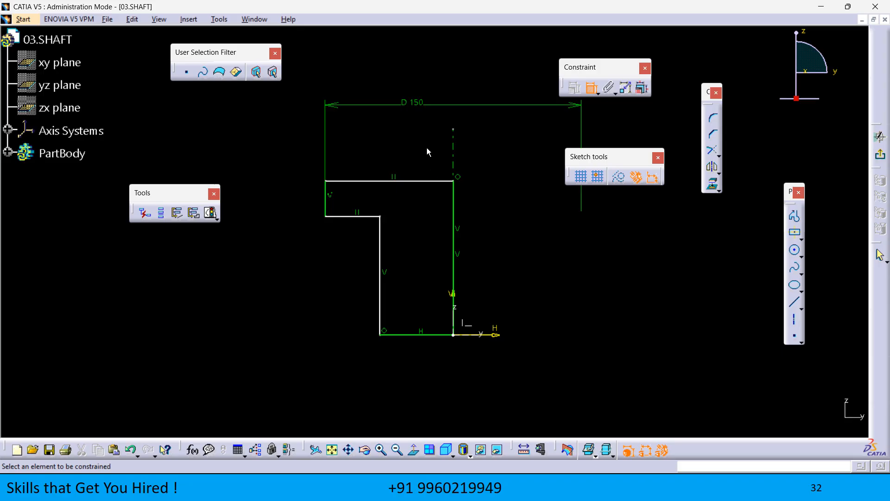
click(454, 147)
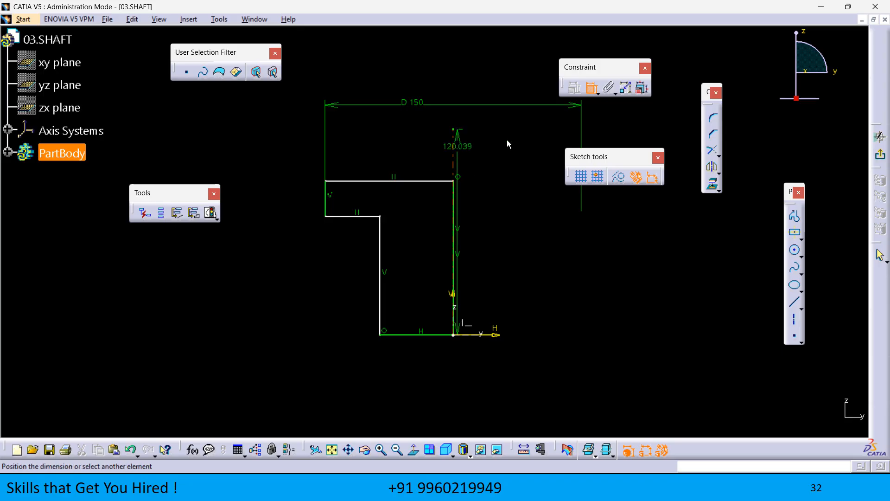
click(381, 231)
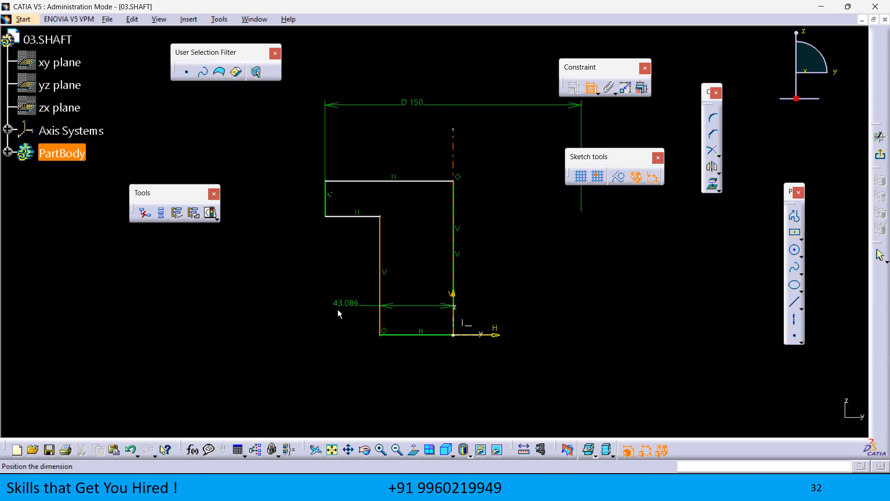
right_click(303, 308)
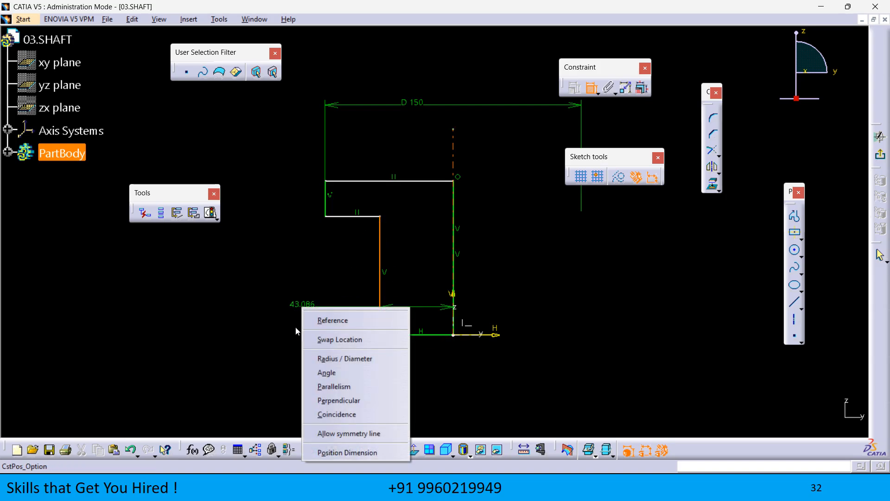
click(323, 359)
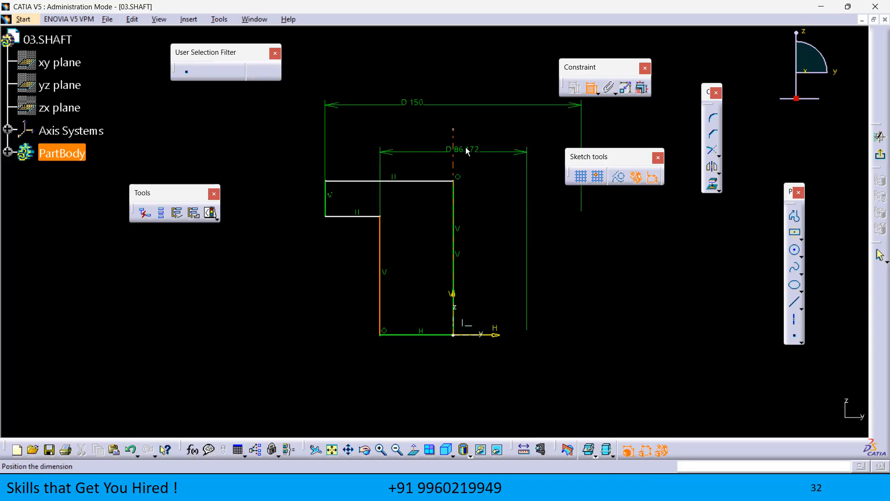
click(458, 152)
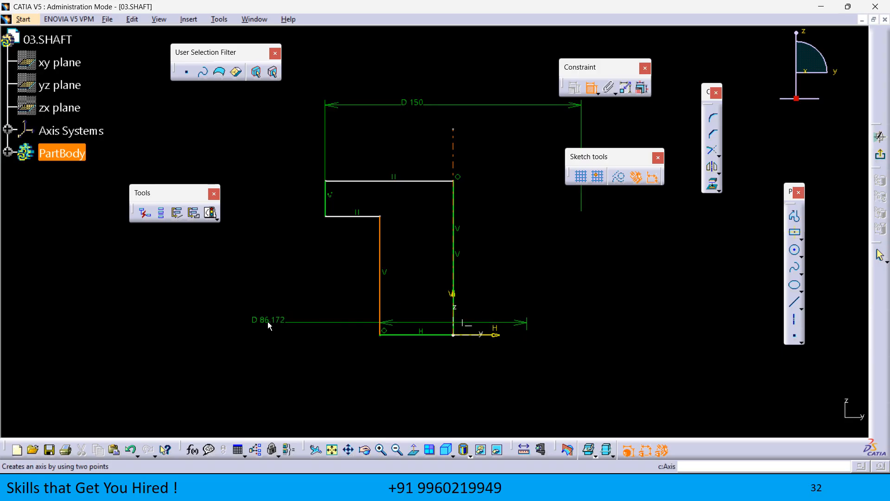
right_click(297, 305)
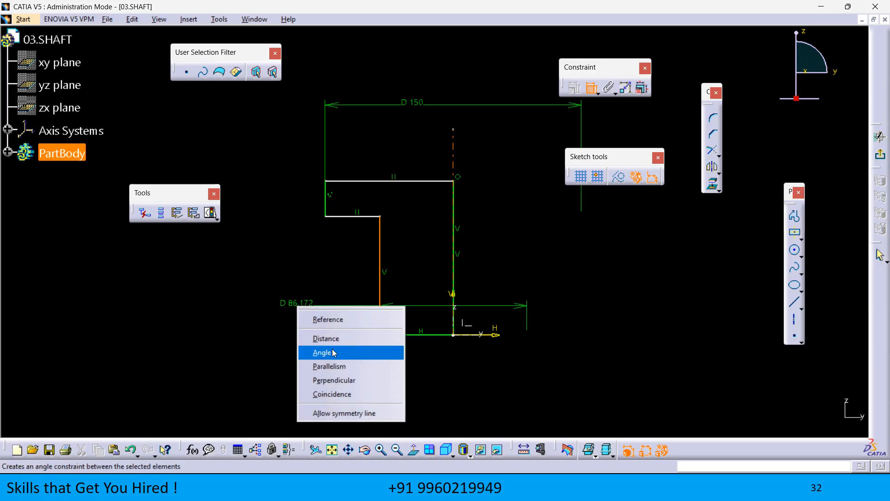
click(279, 287)
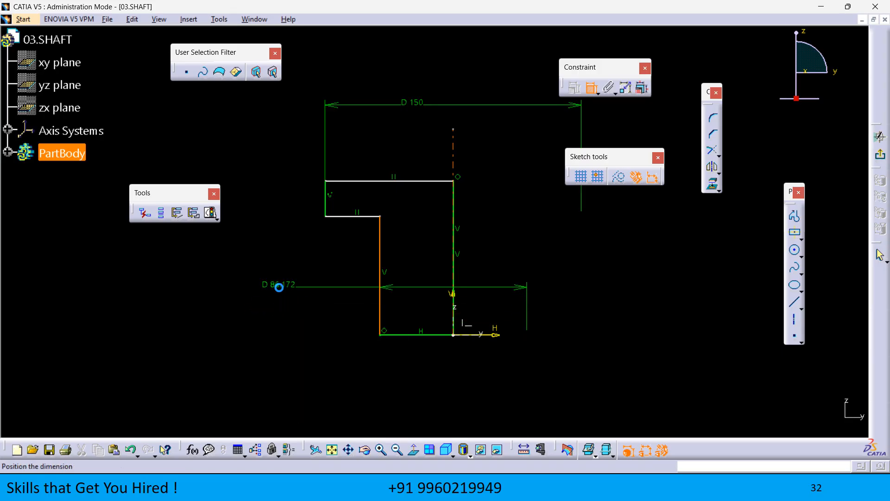
click(539, 122)
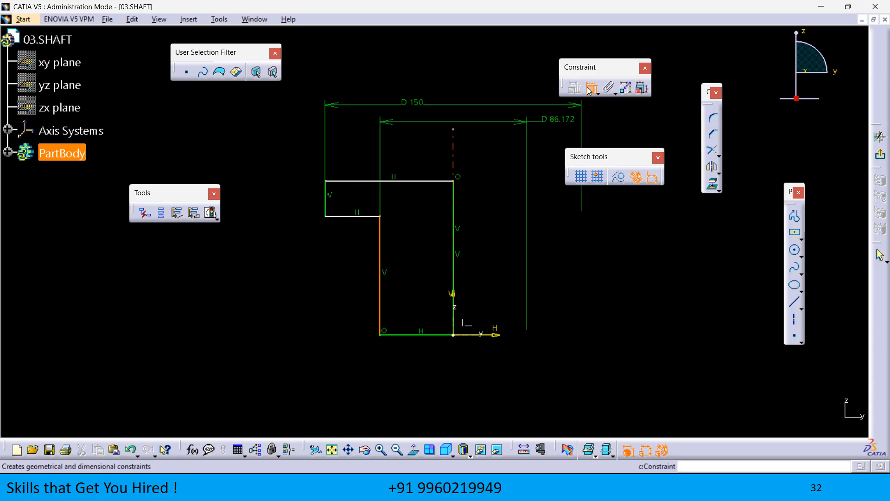
click(590, 89)
- Dimension the profile's narrow lower part as a diameter about the axis, placed below the profile, and set it to 90 mm
click(590, 89)
click(453, 162)
click(379, 254)
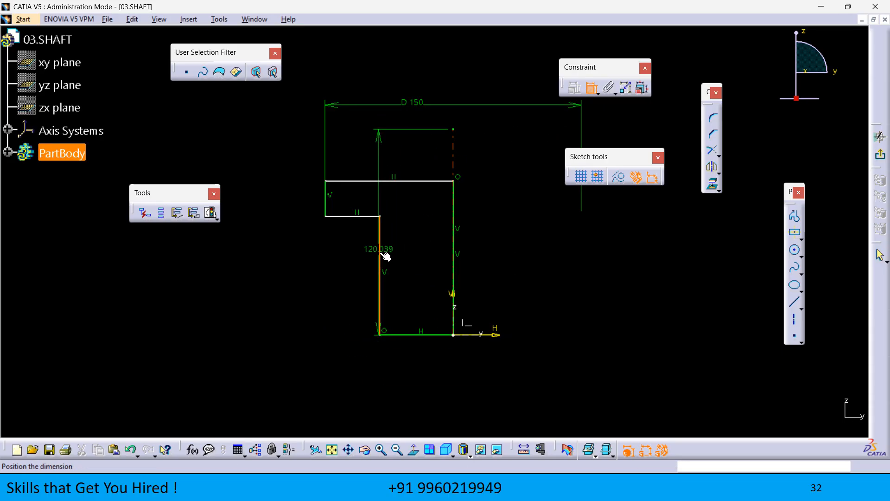
right_click(293, 306)
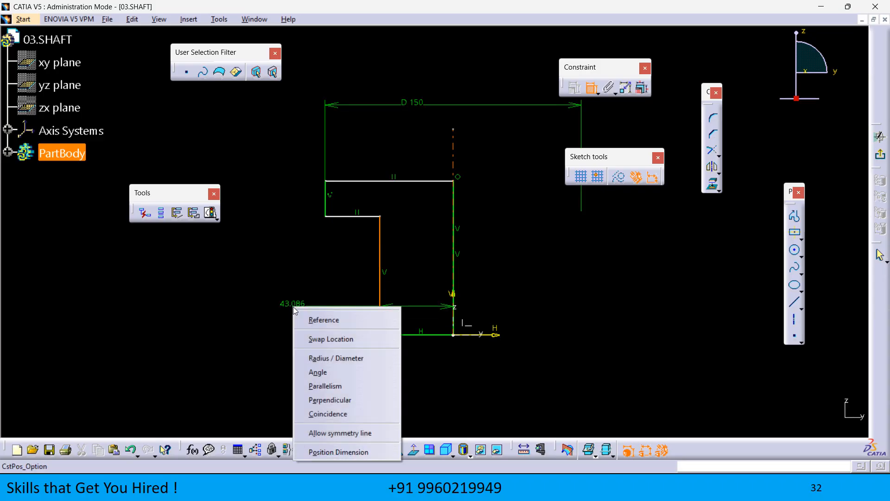
click(342, 359)
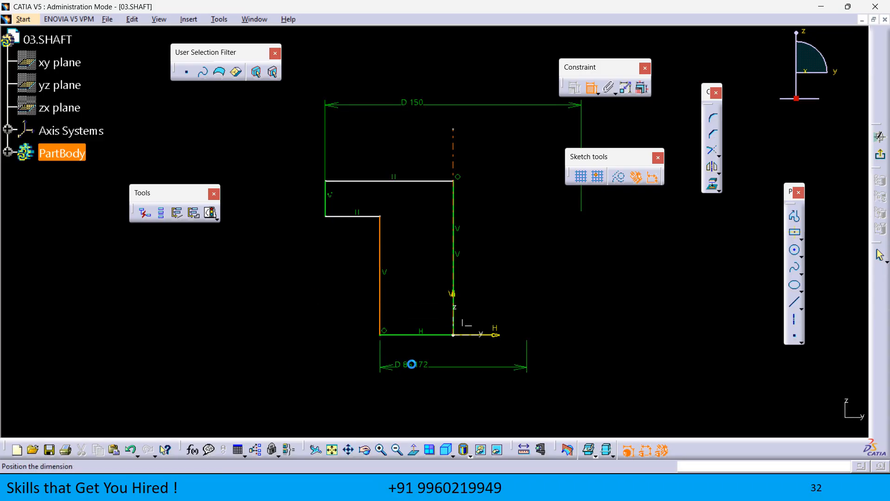
click(414, 399)
double_click(446, 388)
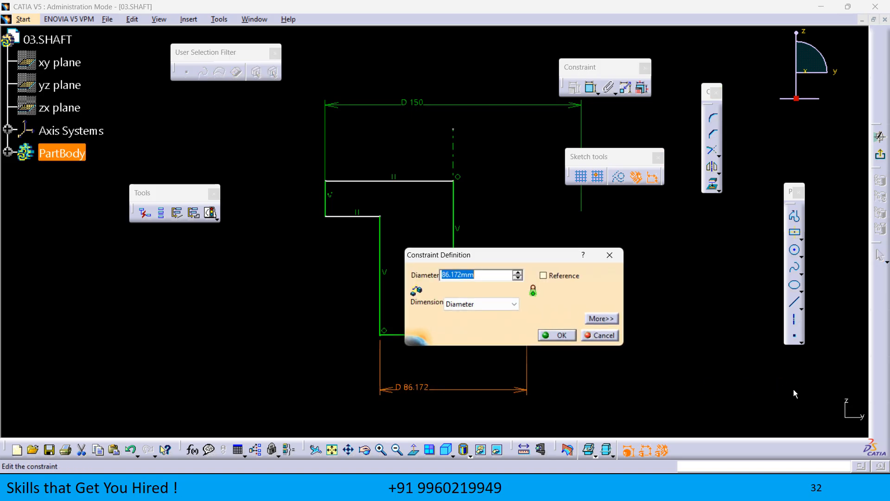
text(90)
key(Return)
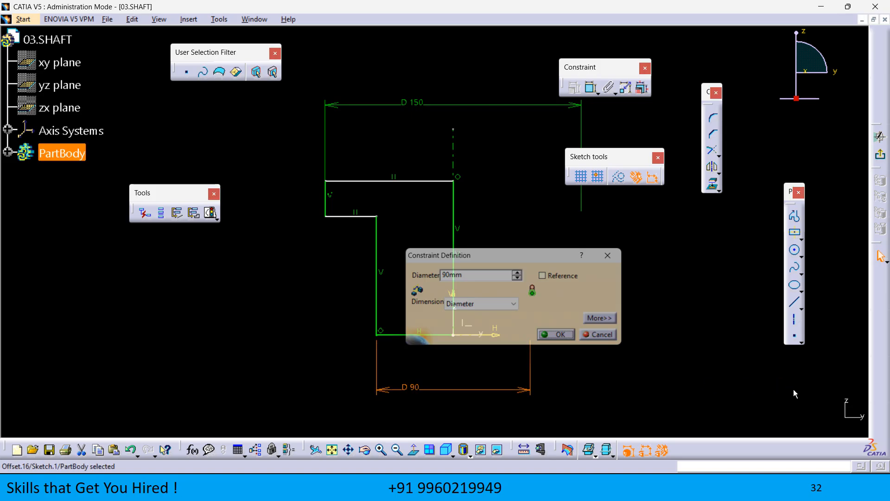
- Dimension the short outer vertical edge of the profile's wide part and set its height to 25 mm
click(591, 88)
click(326, 197)
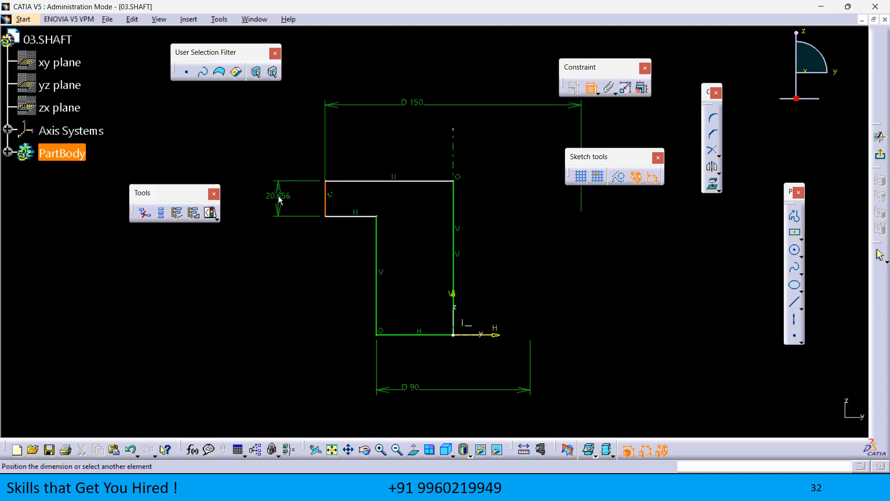
right_click(267, 200)
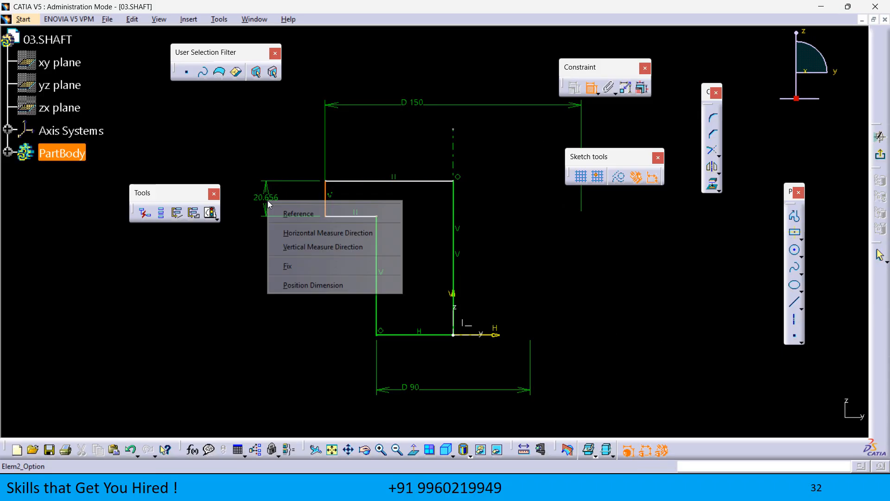
click(265, 198)
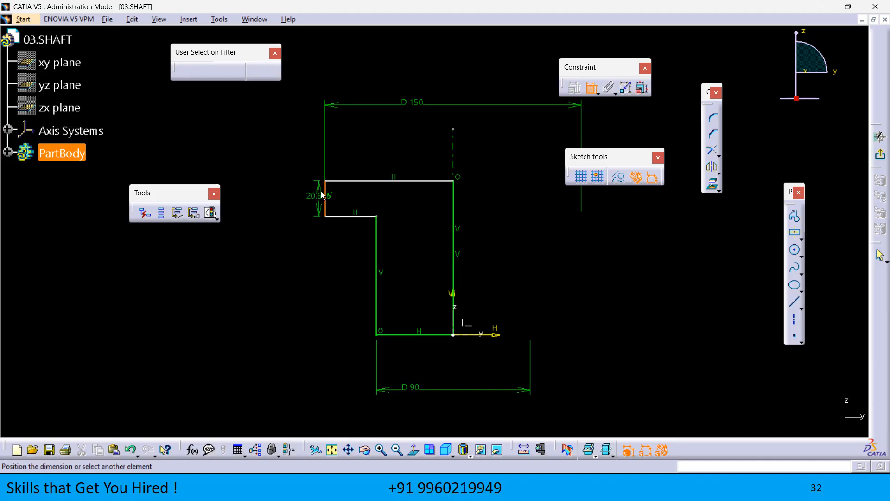
click(282, 218)
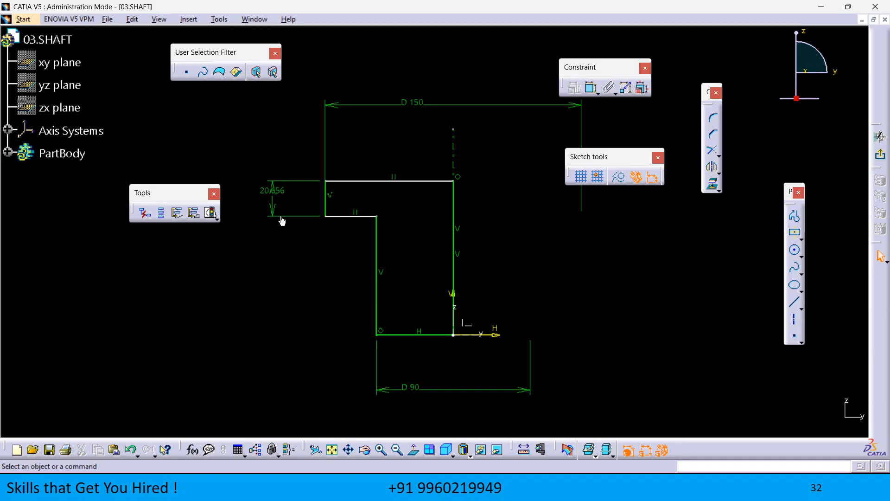
double_click(272, 191)
text(25)
key(Return)
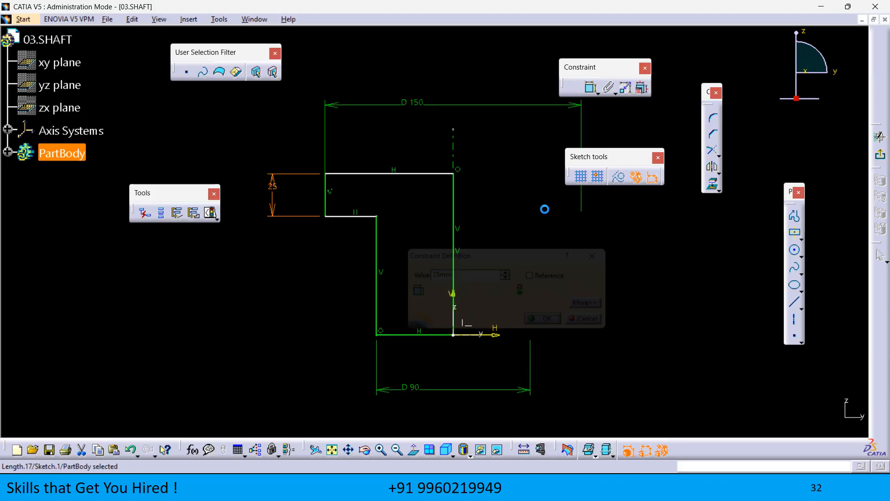
- Dimension the overall height between the profile's top and bottom edges and set it to 100 mm
click(591, 88)
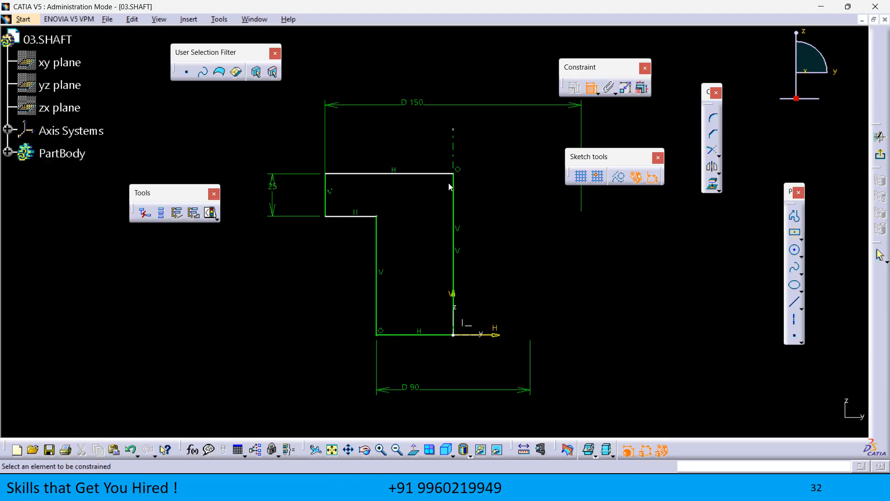
click(432, 174)
click(397, 334)
double_click(532, 245)
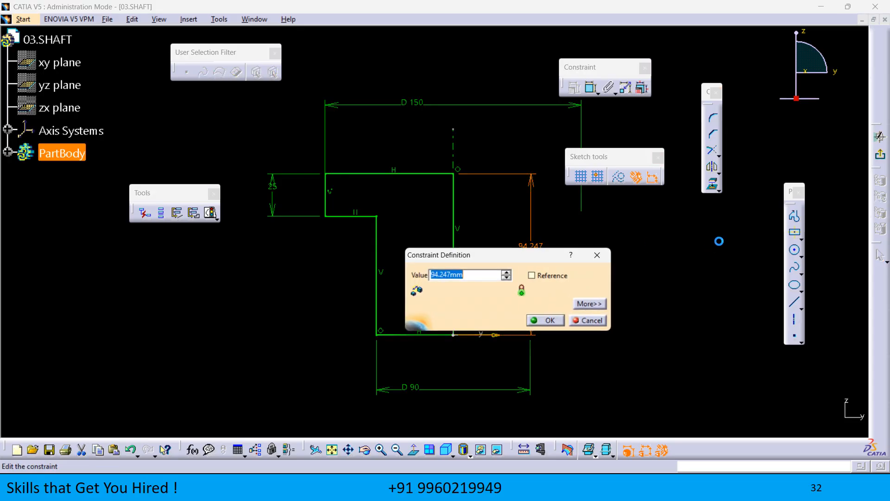
text(100)
key(Return)
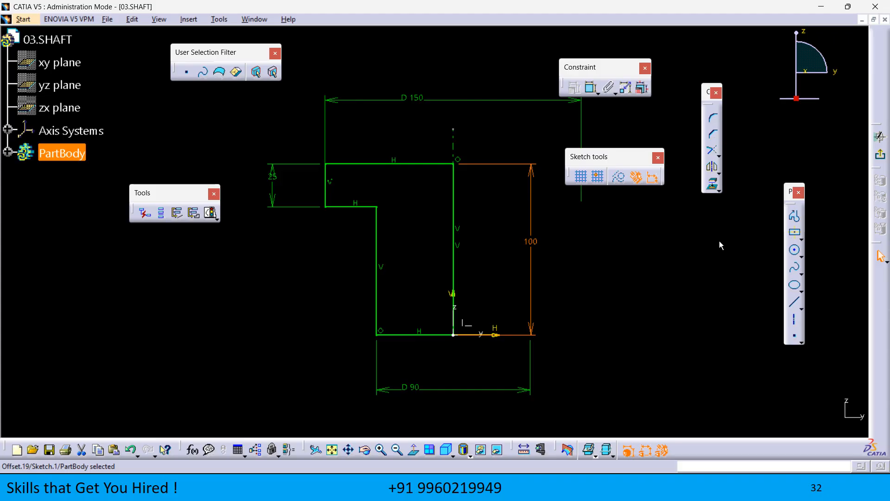
click(719, 240)
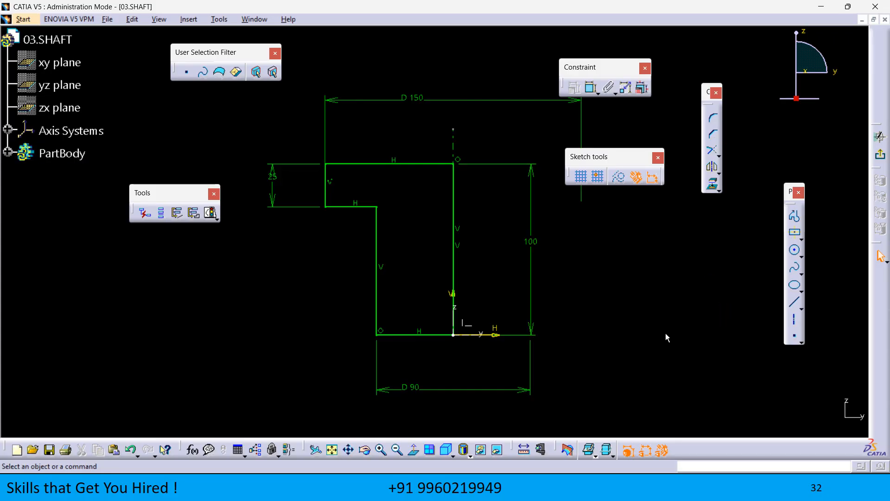
- Check the sketch solving status and look for the element that is not fully constrained
middle_drag(666, 333, 666, 350)
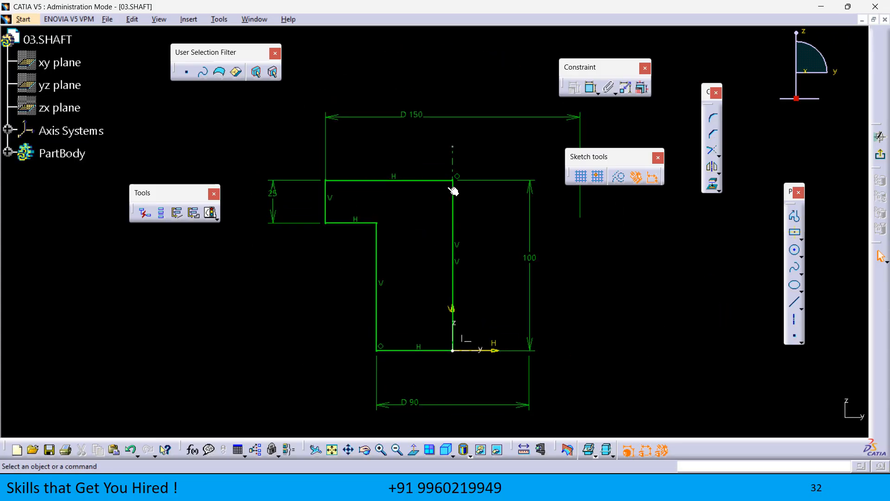
click(211, 214)
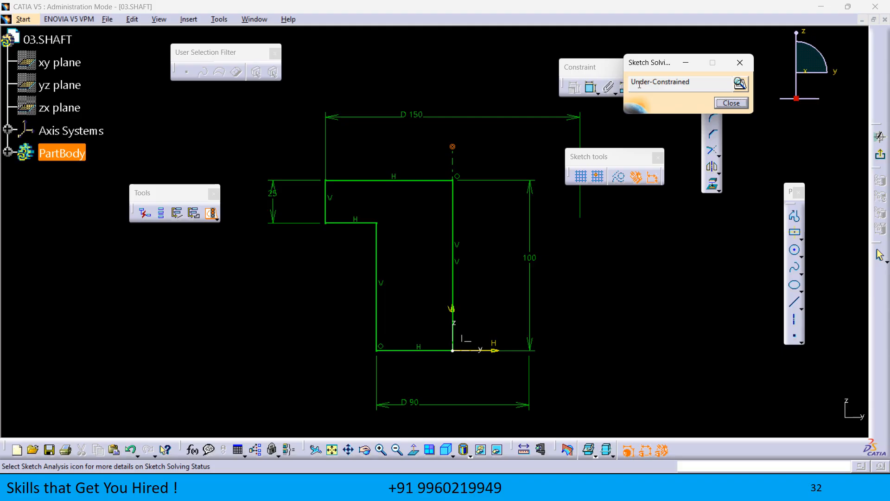
click(496, 37)
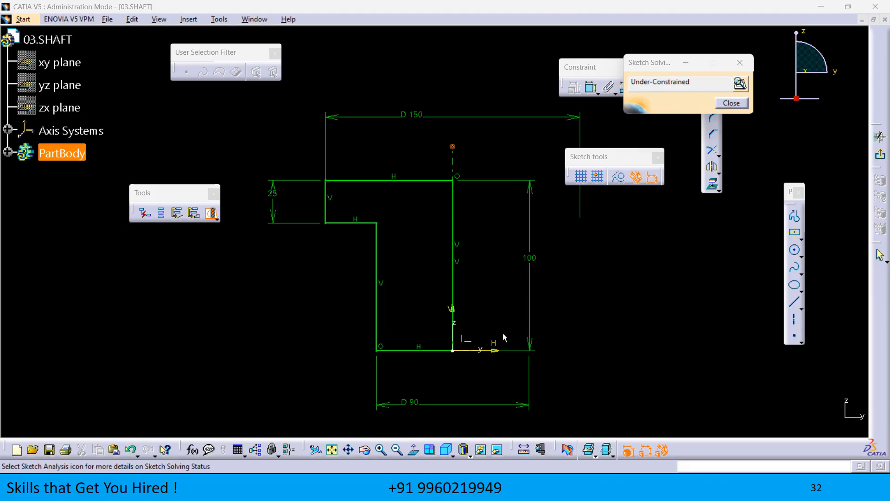
drag(668, 62, 648, 218)
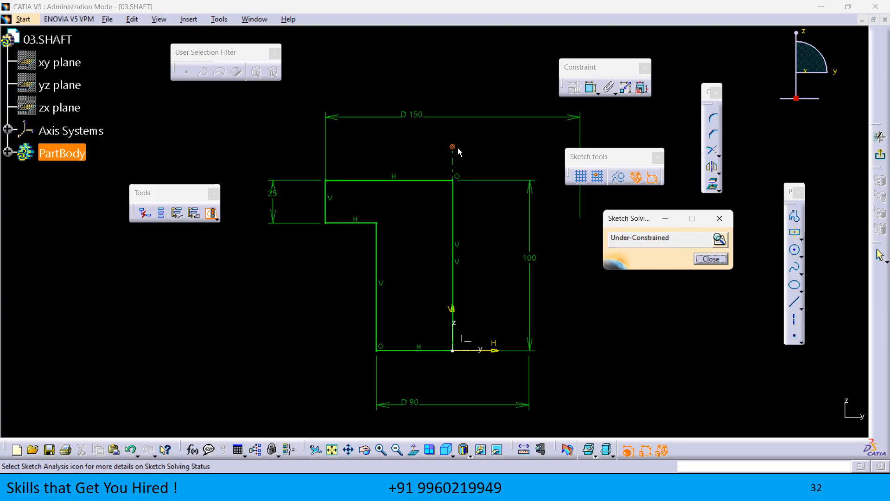
click(696, 261)
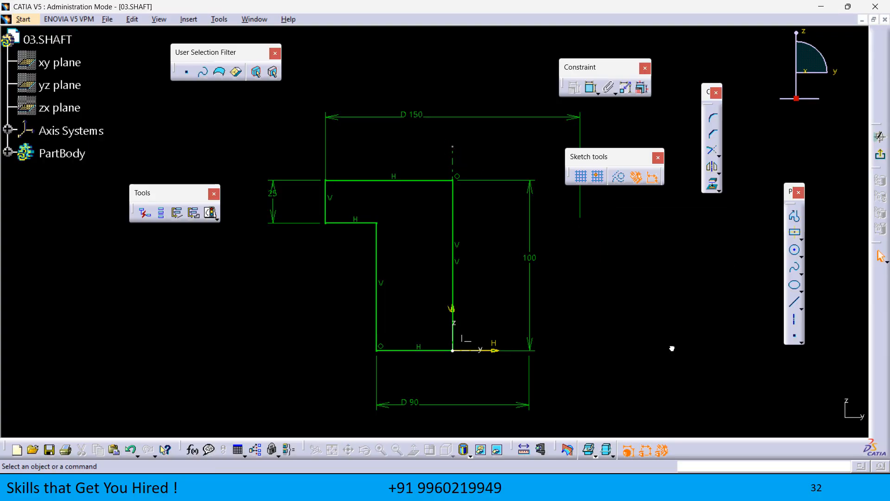
- Constrain the upper end point of the axis to be coincident with the profile's top edge
click(591, 89)
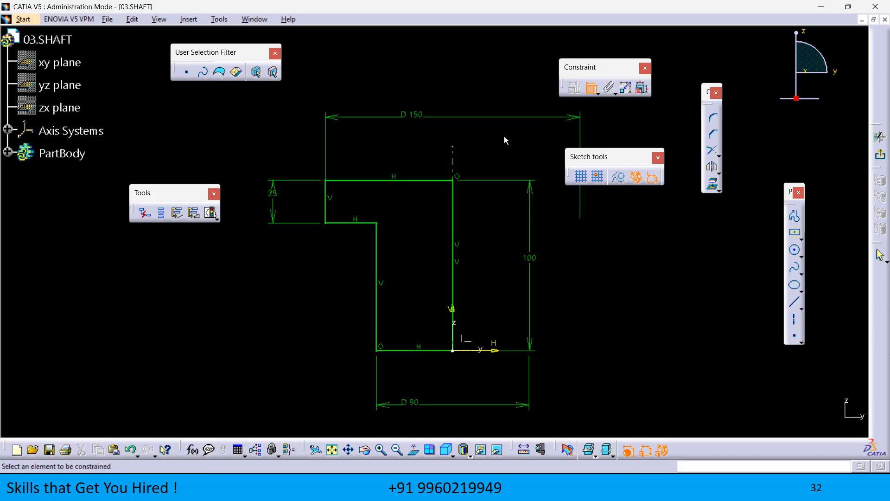
click(453, 147)
click(436, 183)
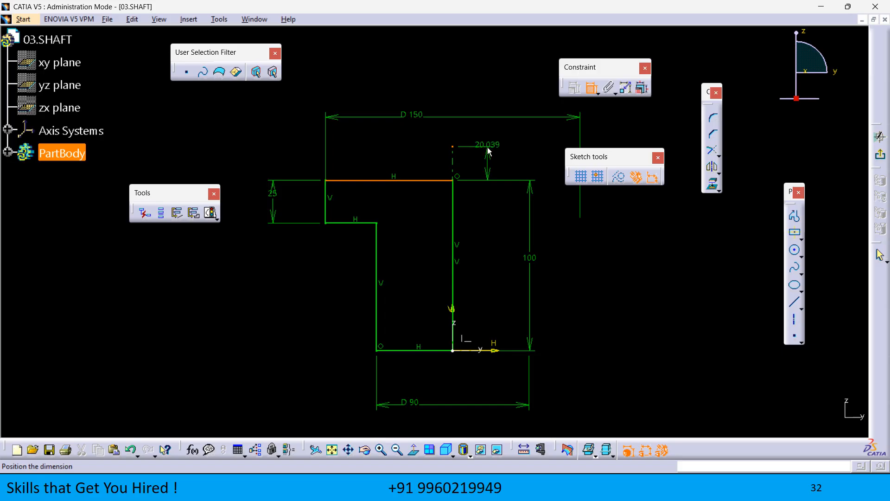
right_click(489, 150)
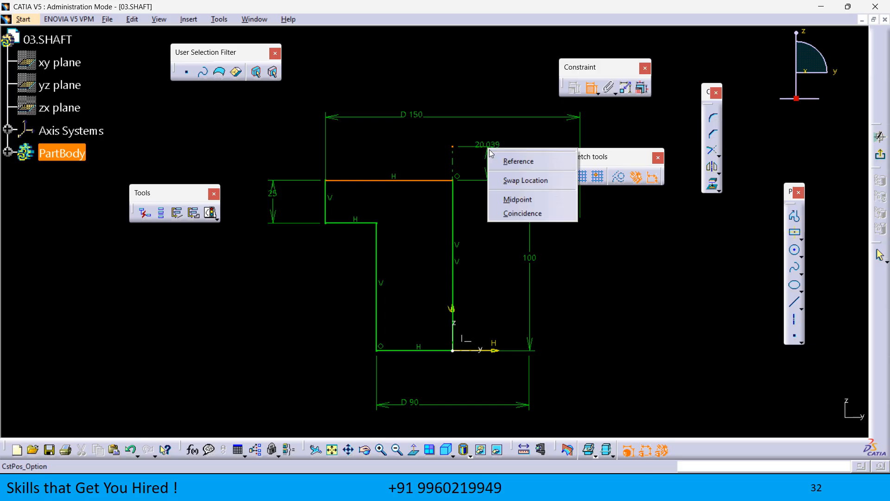
click(527, 213)
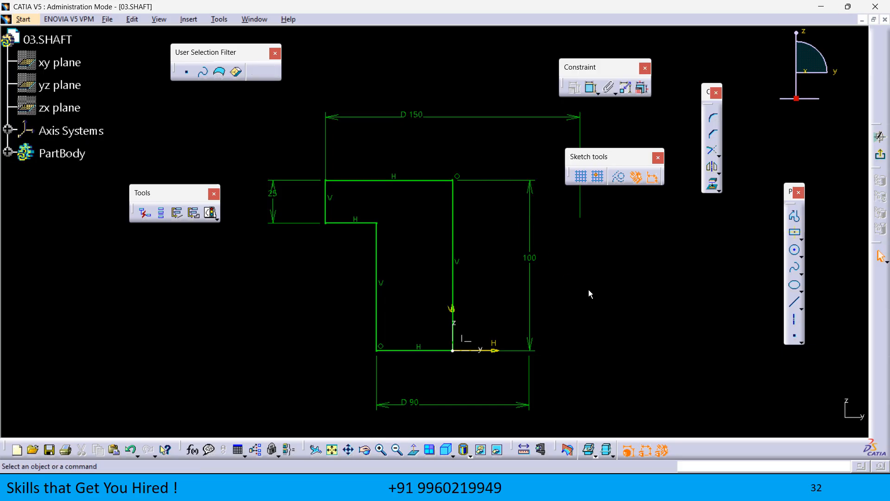
- Check the sketch solving status and exit the sketch to return to the part
click(211, 213)
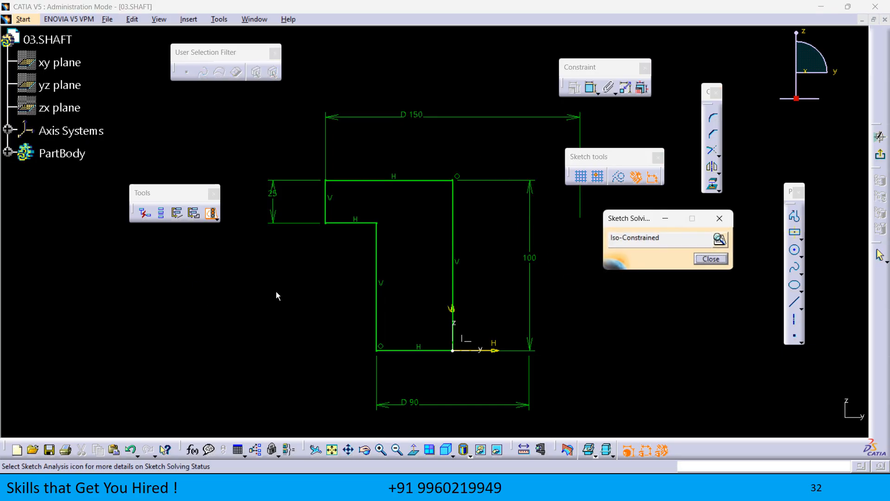
click(710, 259)
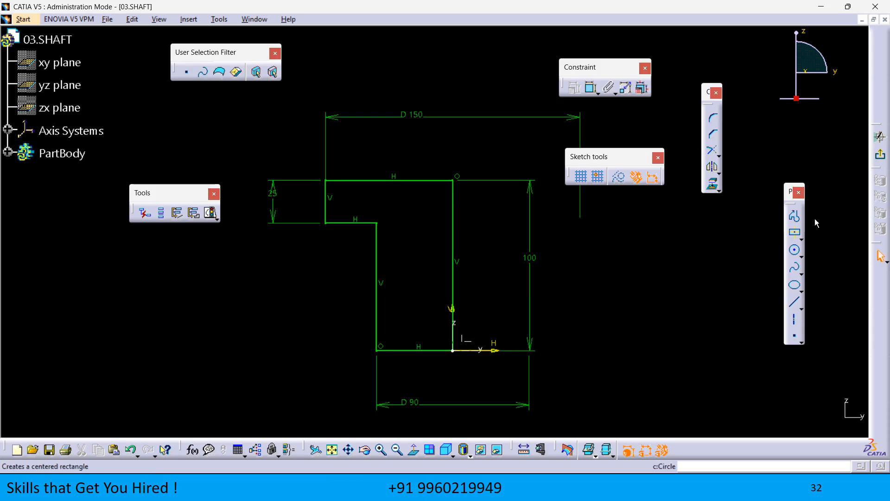
click(880, 155)
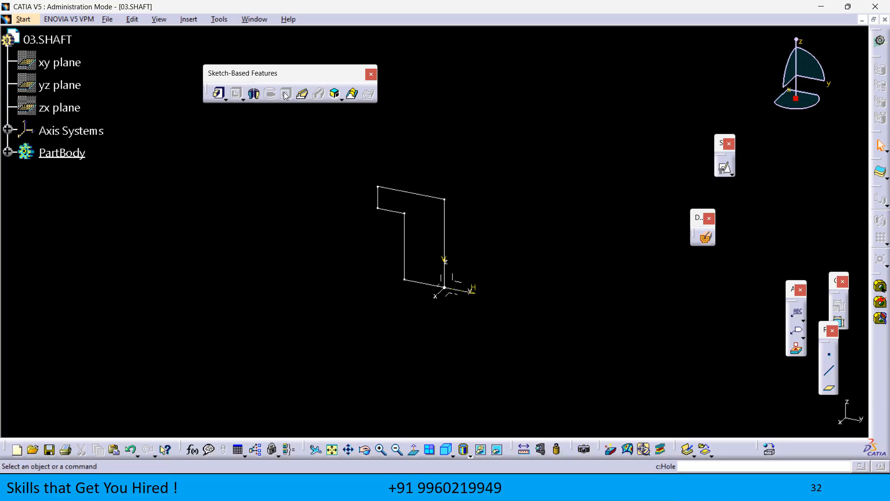
- Expand the PartBody, start a Shaft feature, and look over its additional thin shaft options
click(8, 153)
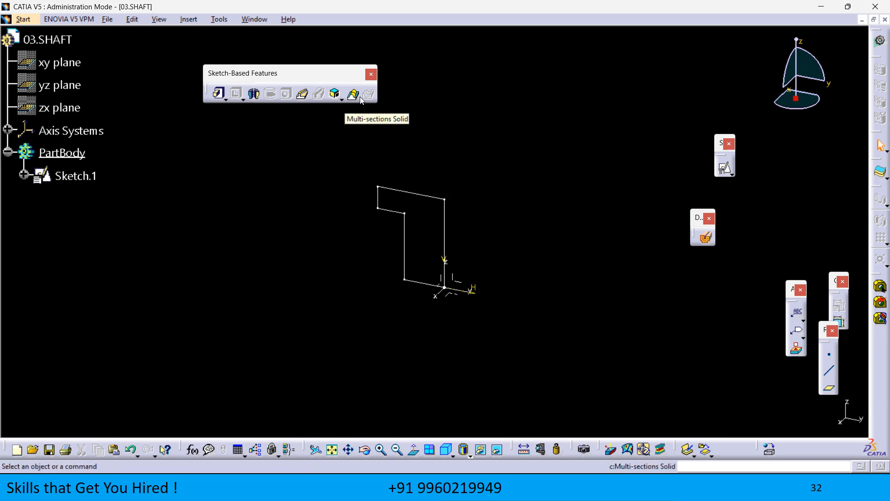
click(255, 95)
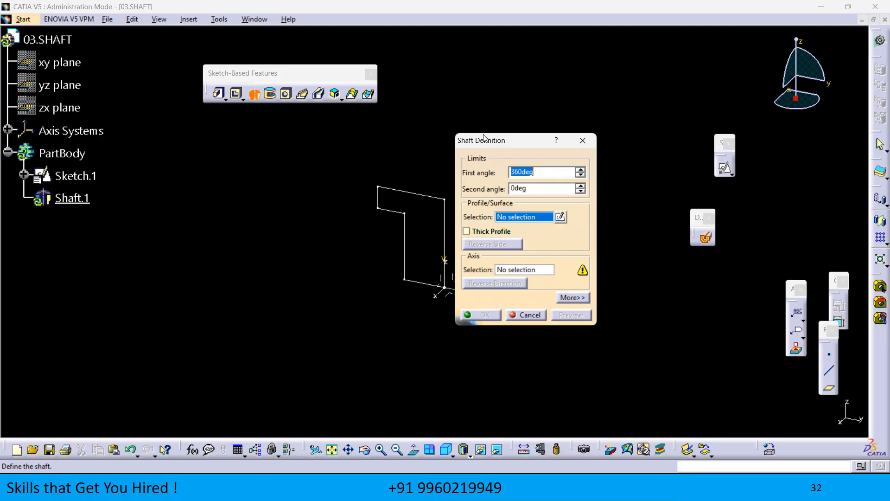
drag(483, 137, 507, 139)
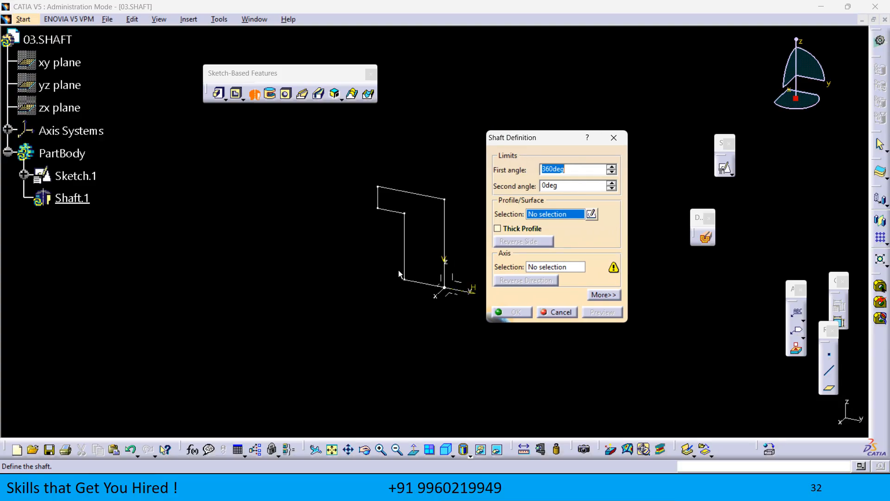
click(609, 297)
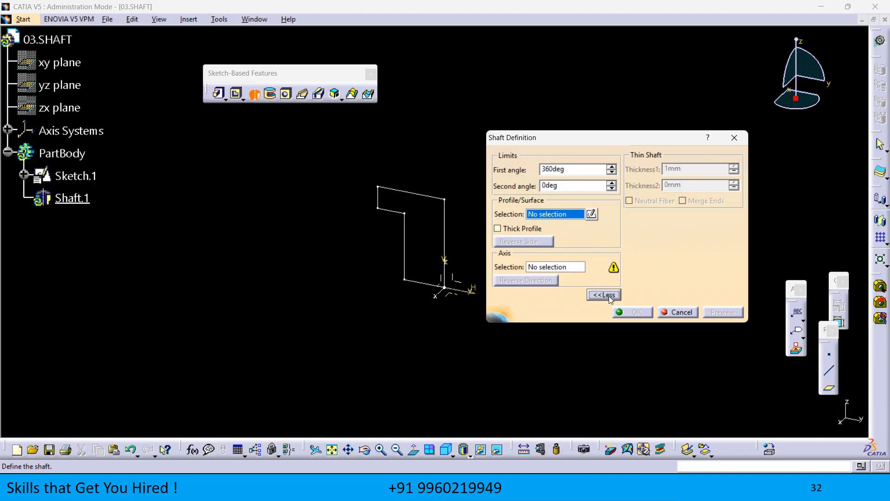
click(600, 296)
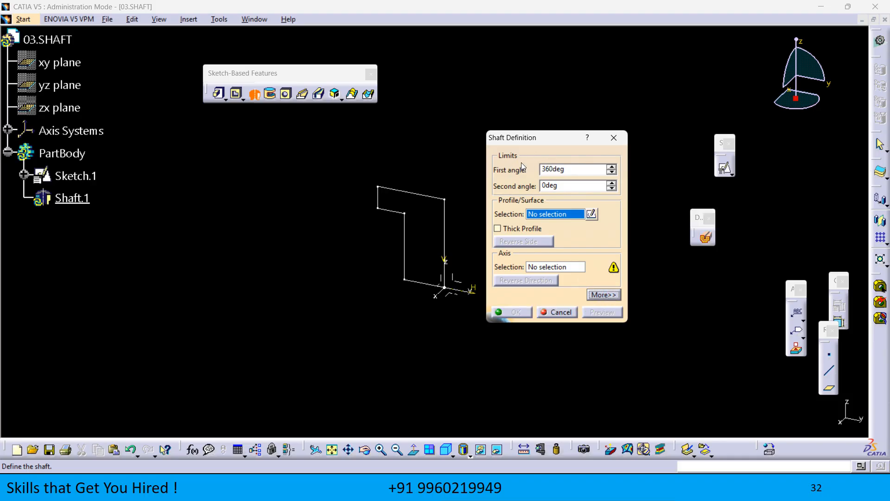
- Use Sketch.1 as the shaft profile, revolved about the sketch axis with a 360deg first angle, and preview the solid
drag(566, 169, 450, 168)
drag(575, 187, 432, 186)
middle_drag(319, 250, 235, 255)
click(542, 218)
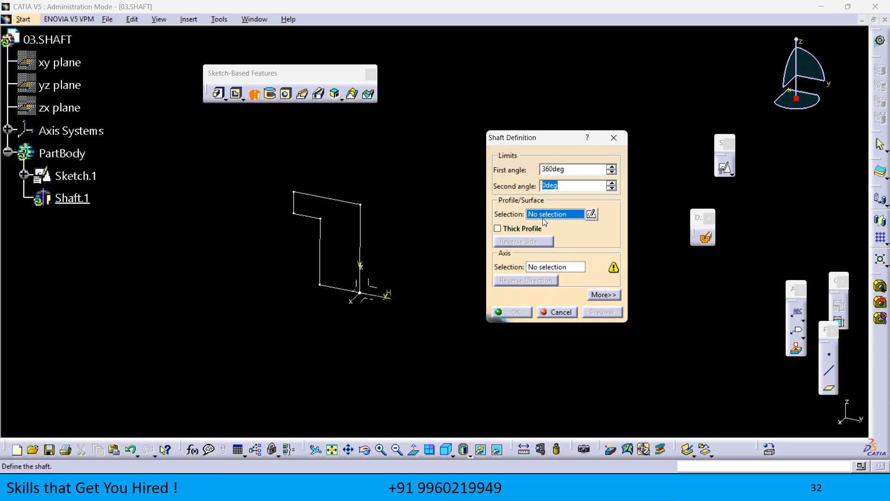
drag(573, 170, 506, 176)
click(74, 176)
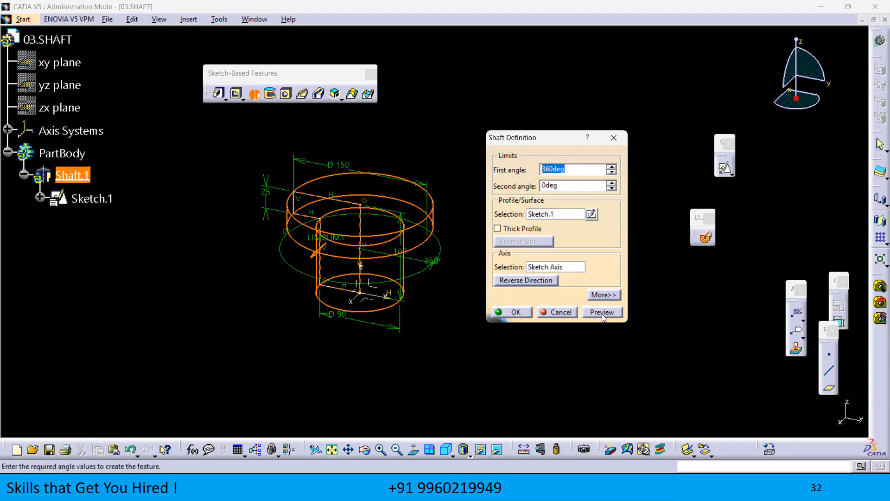
click(602, 312)
middle_drag(366, 348, 343, 335)
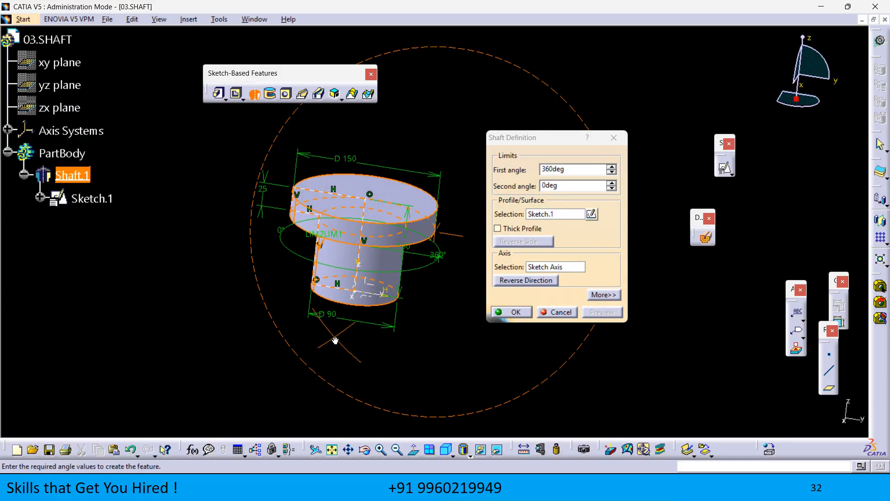
- Set the shaft's first angle to 245deg and preview the partial revolution from the top view
click(573, 169)
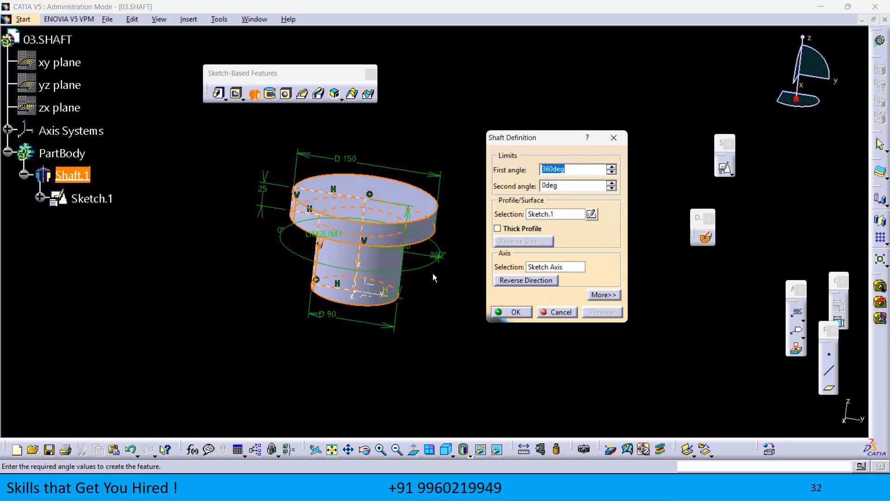
click(451, 455)
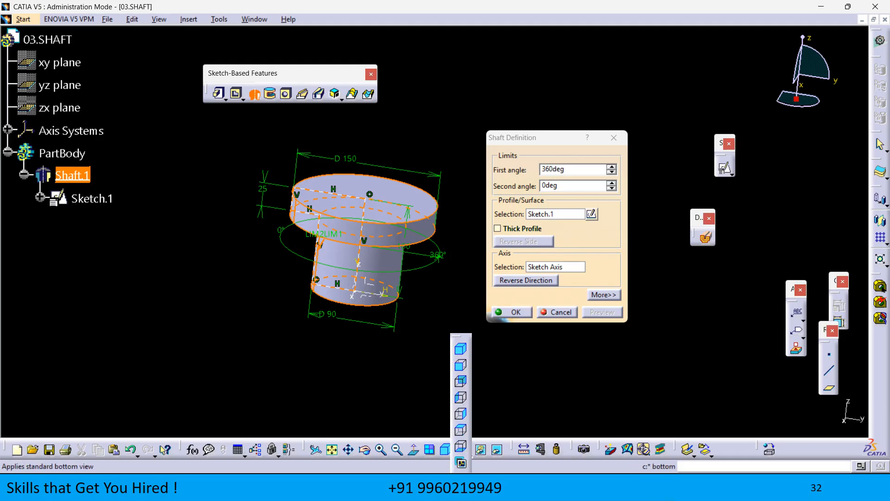
click(460, 433)
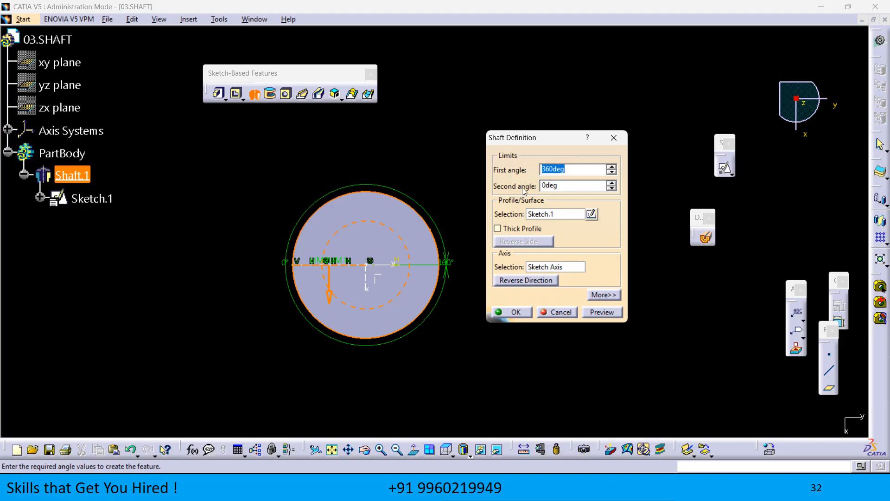
text(245)
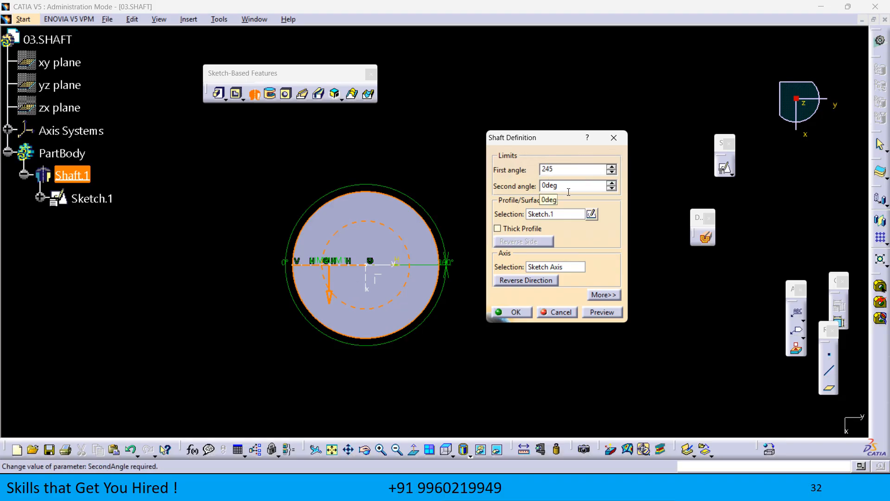
key(Tab)
click(600, 312)
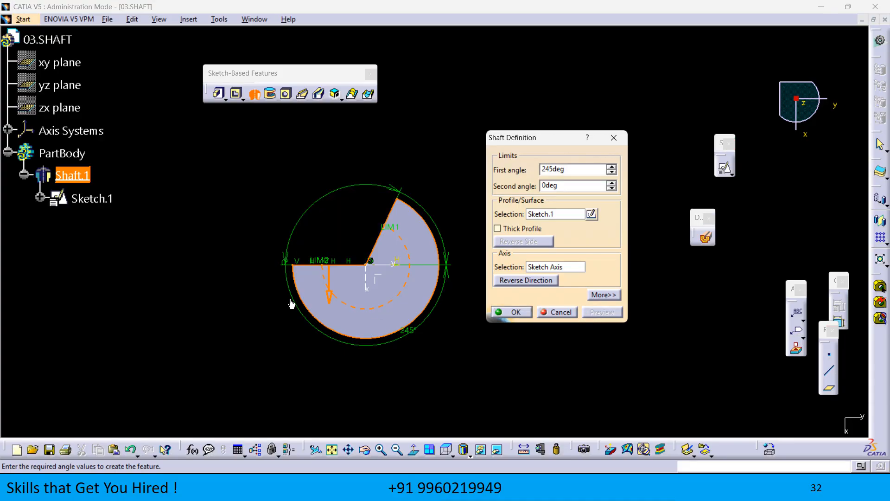
- Adjust the shaft's first limit directly on the model to 270deg and 290deg, previewing each angle
scroll(392, 330, down, 1)
middle_drag(393, 362, 383, 299)
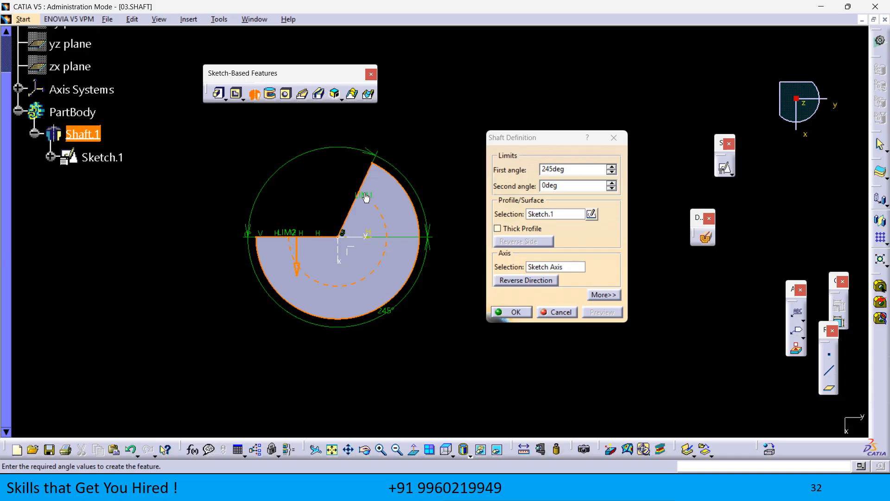
drag(372, 200, 349, 195)
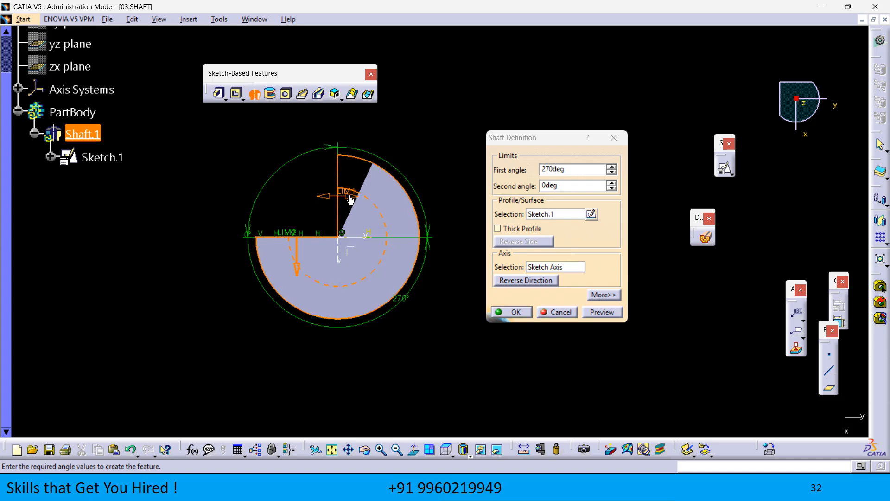
click(602, 312)
drag(346, 195, 340, 194)
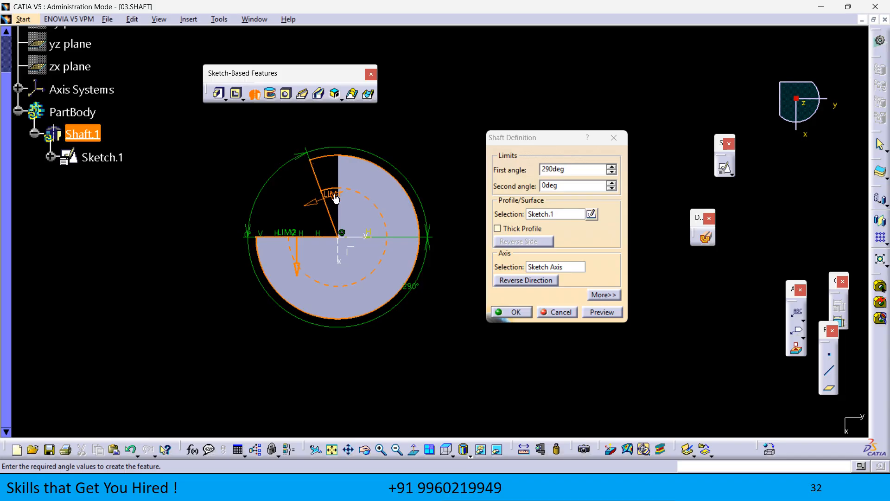
click(588, 310)
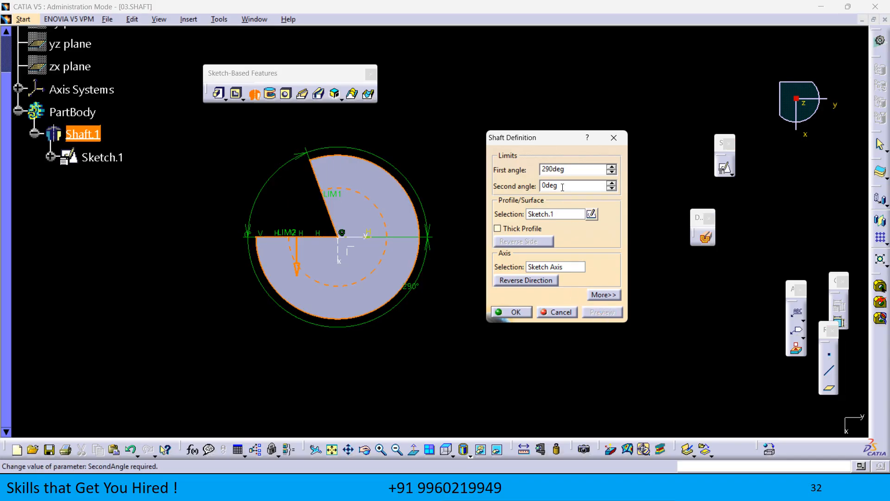
- Adjust the shaft's second limit directly on the model to 20deg and preview the result
drag(281, 269, 289, 216)
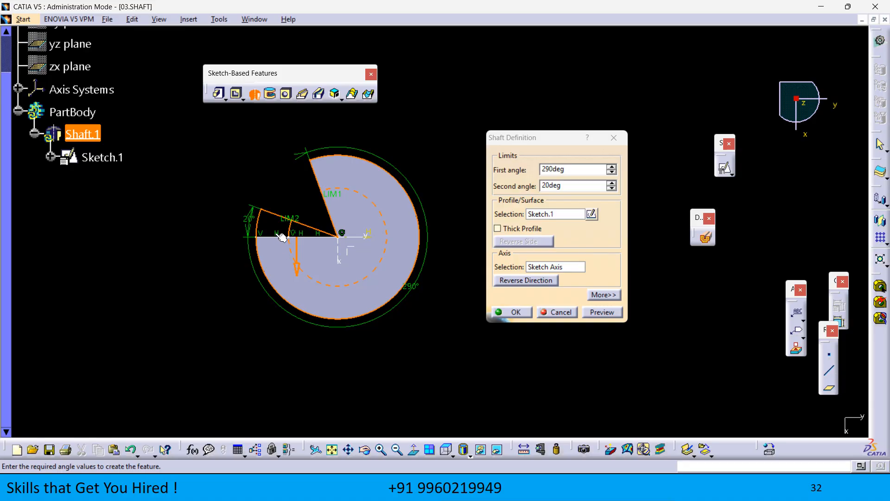
click(601, 320)
click(586, 315)
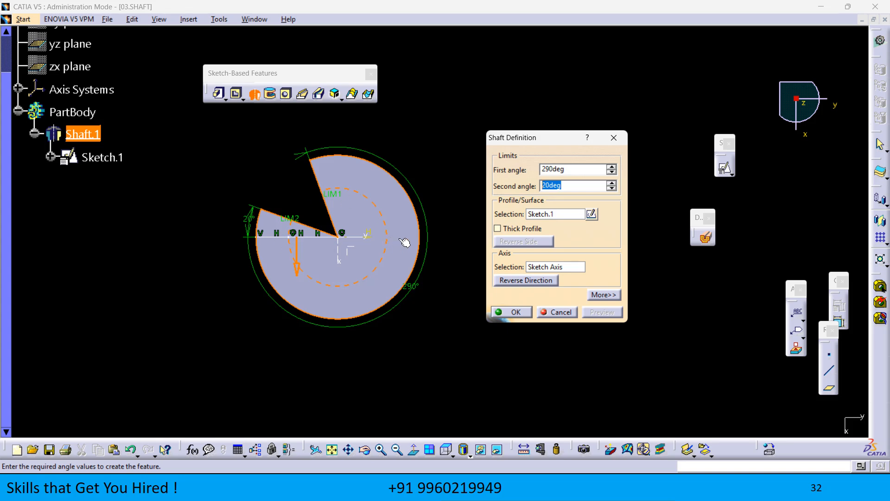
- Set the shaft's second angle to 0deg and first angle to 360deg, and preview the full revolution
text(0)
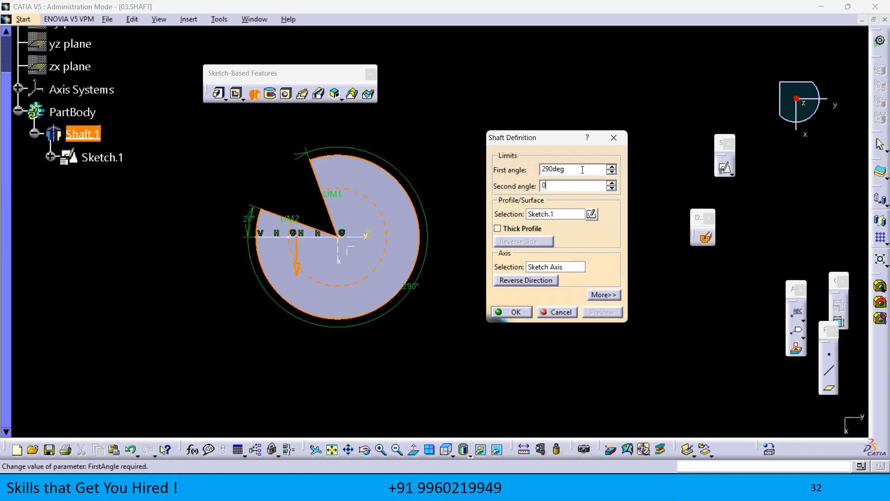
drag(568, 170, 540, 170)
text(36)
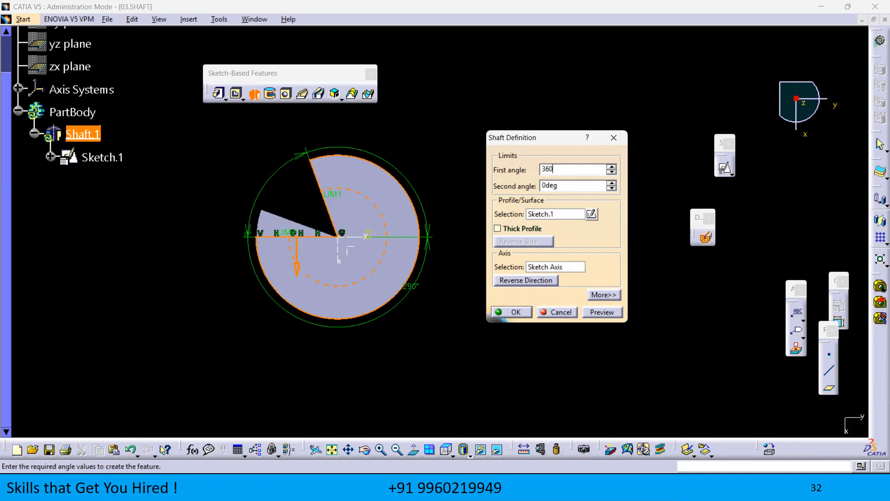
text(0)
click(605, 340)
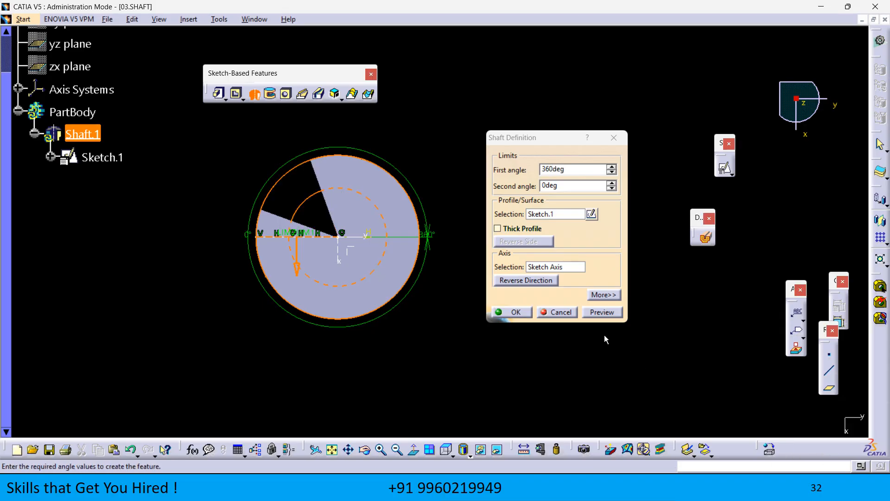
click(598, 317)
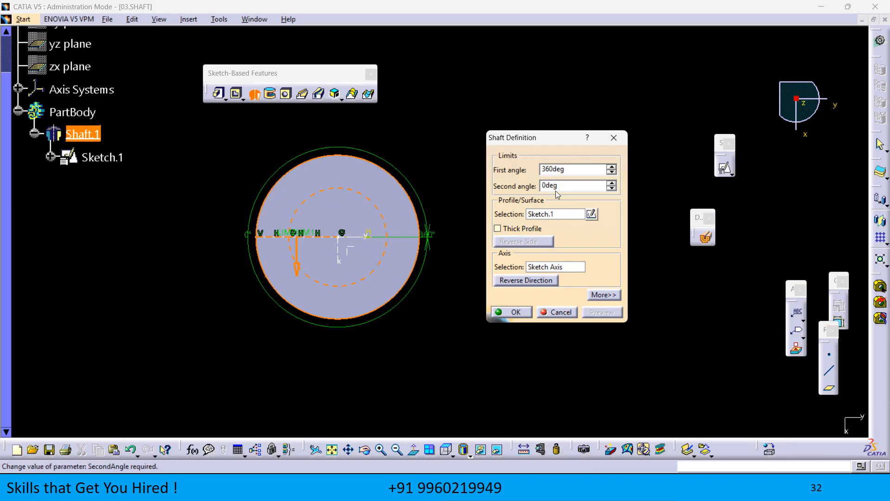
- Set the shaft's first angle to 270deg and preview the cut-open solid
drag(568, 169, 511, 180)
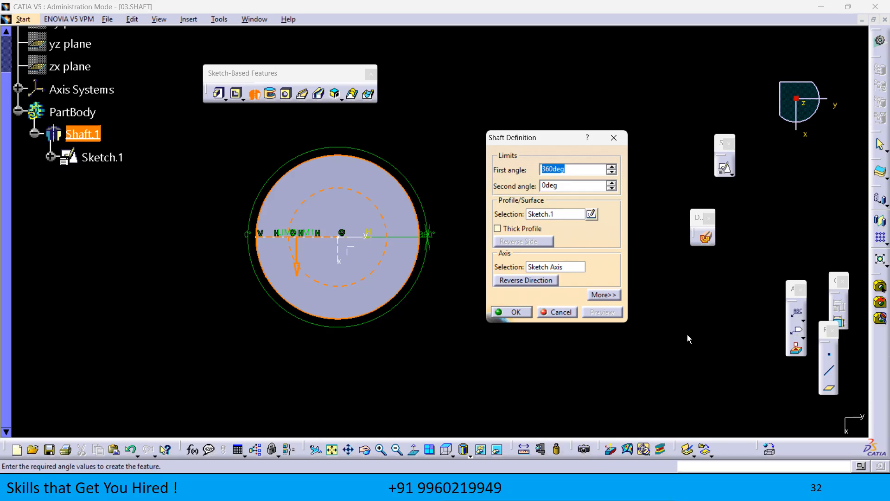
text(27)
click(611, 317)
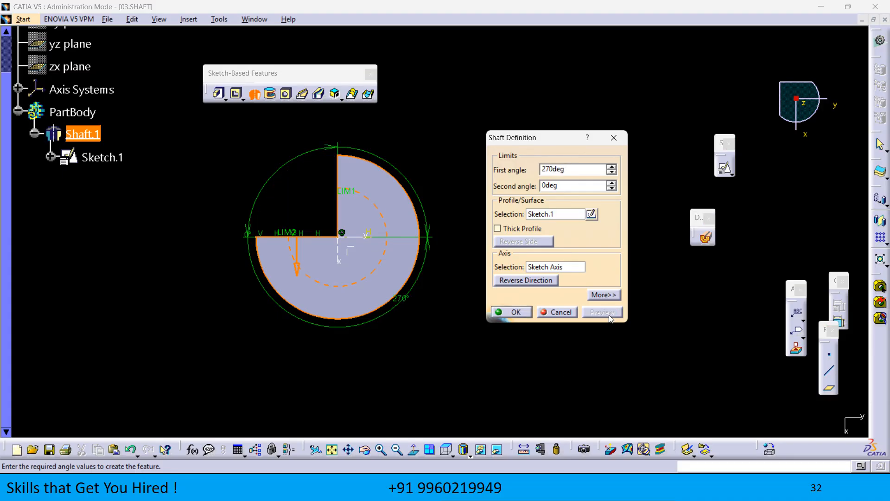
middle_drag(342, 258, 376, 186)
- Enable the Thick Profile option for the shaft and set Thickness1 to 2 mm
click(503, 229)
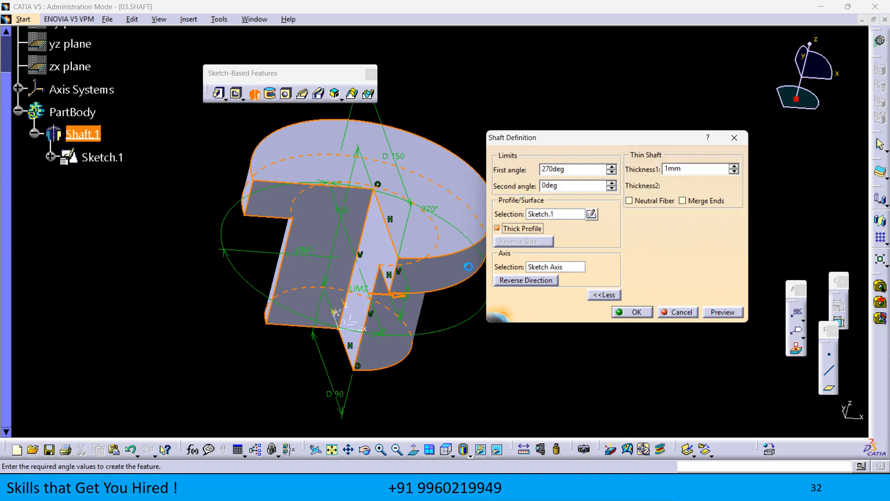
double_click(688, 169)
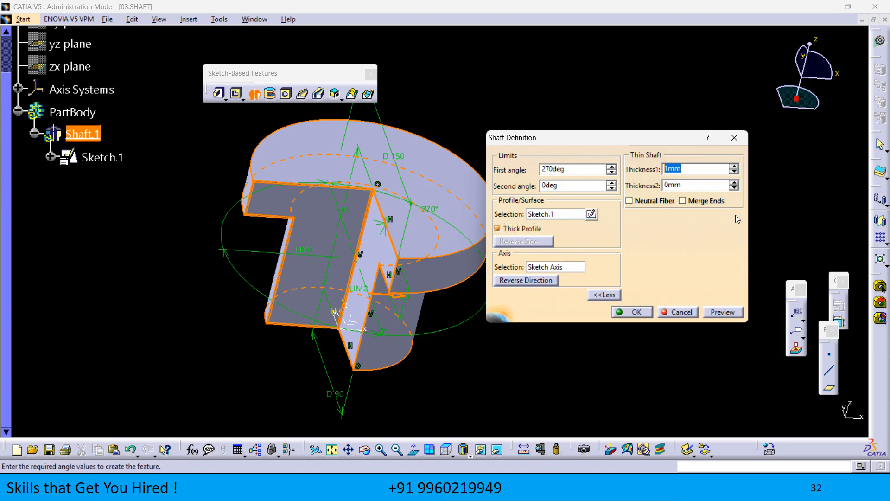
text(2)
click(717, 366)
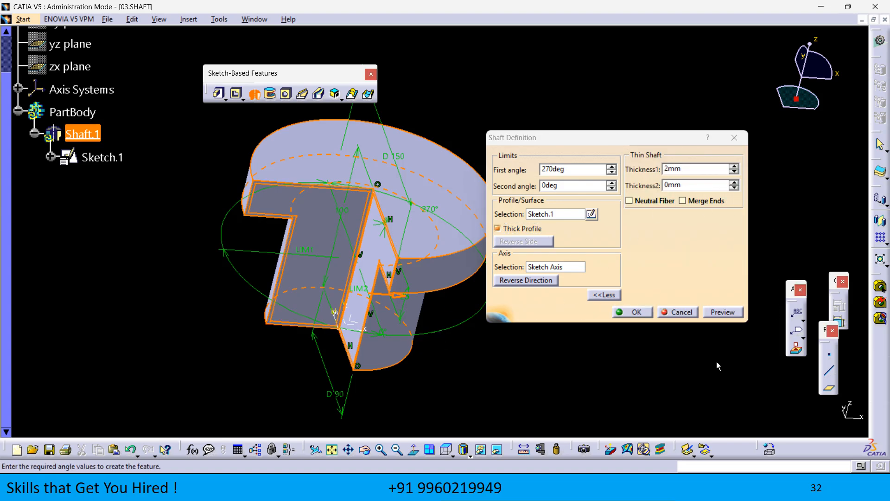
- Preview the thick-profile shaft and inspect its cut-open section
click(724, 312)
middle_drag(332, 364, 389, 209)
middle_drag(312, 398, 424, 211)
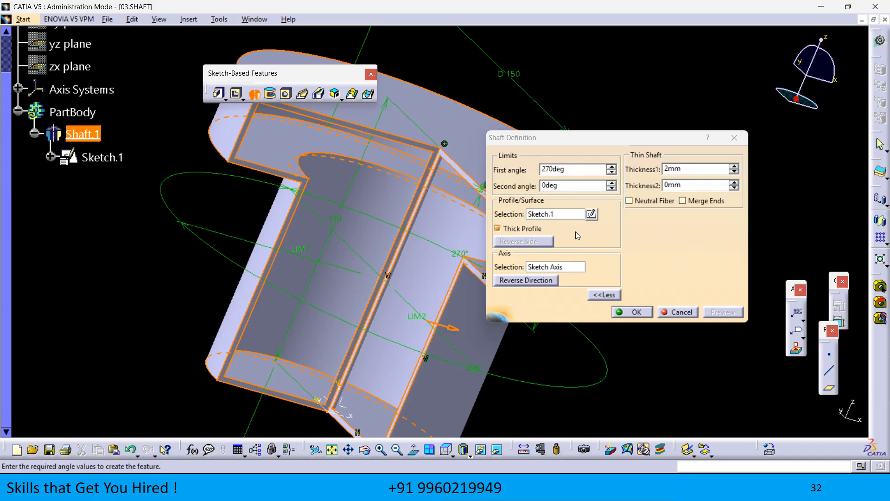
- Convert the vertical profile line on the revolution axis to a construction element in the shaft's sketch and return to the shaft definition
click(591, 214)
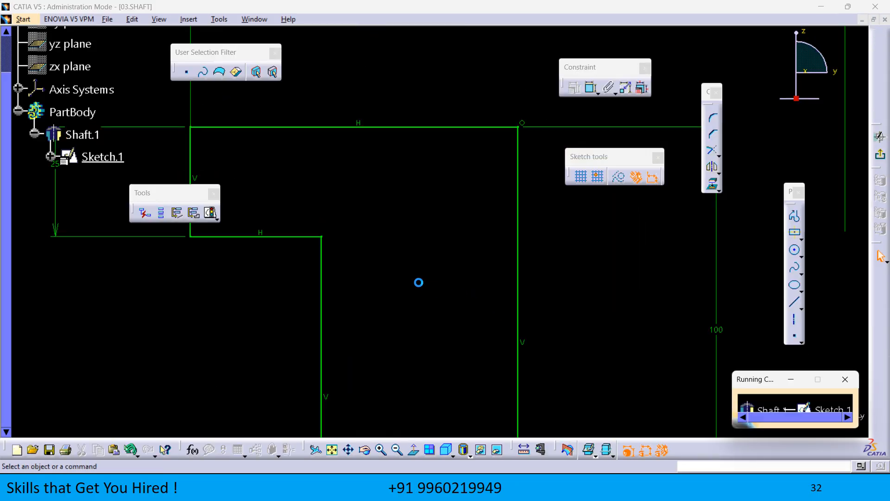
click(450, 223)
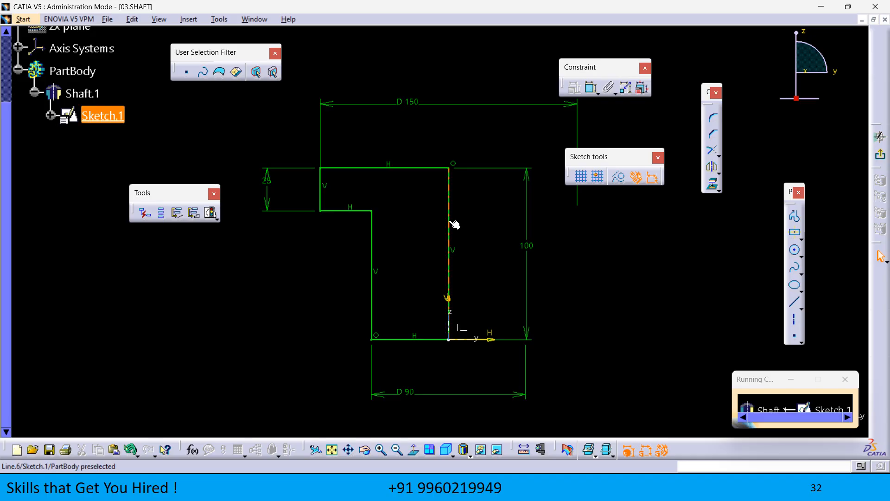
click(618, 177)
click(567, 334)
click(880, 154)
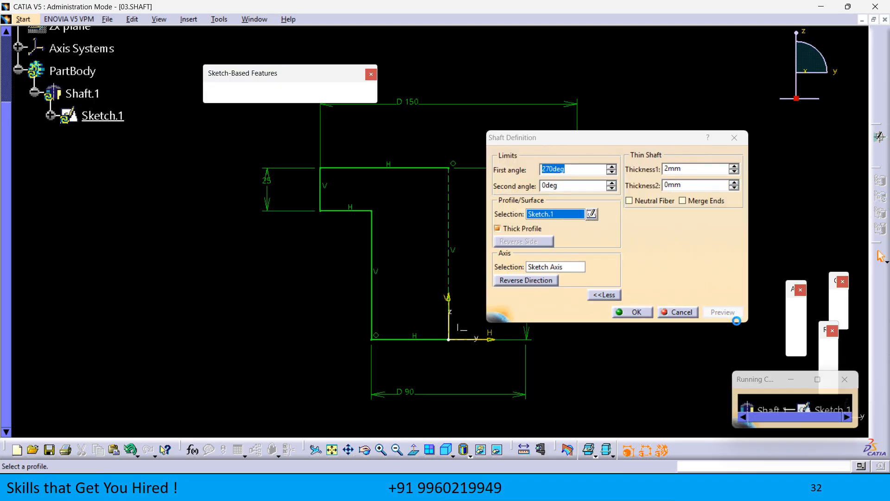
middle_drag(282, 305, 273, 320)
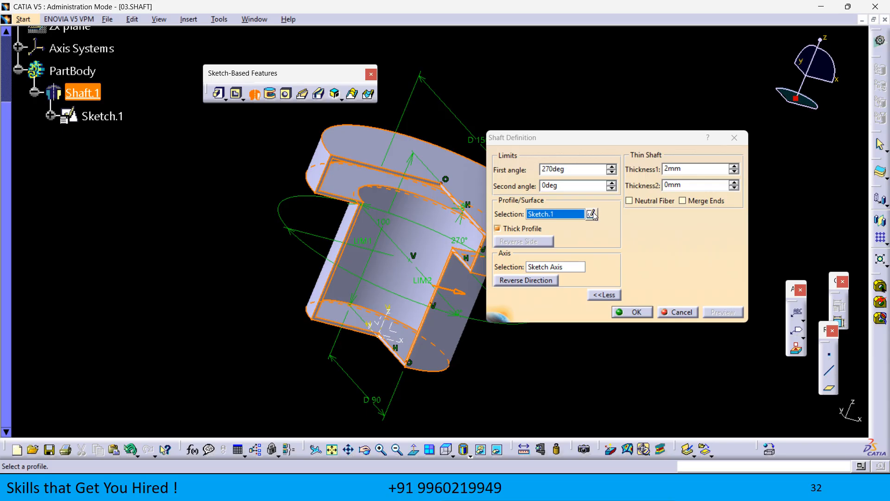
- Run Sketch Analysis on the shaft's profile sketch and examine the geometry check of the implicit profile
click(591, 214)
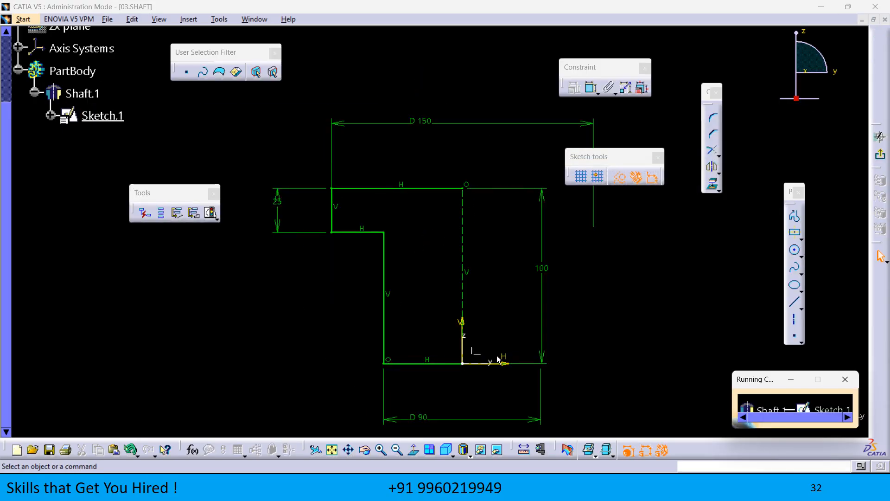
click(210, 212)
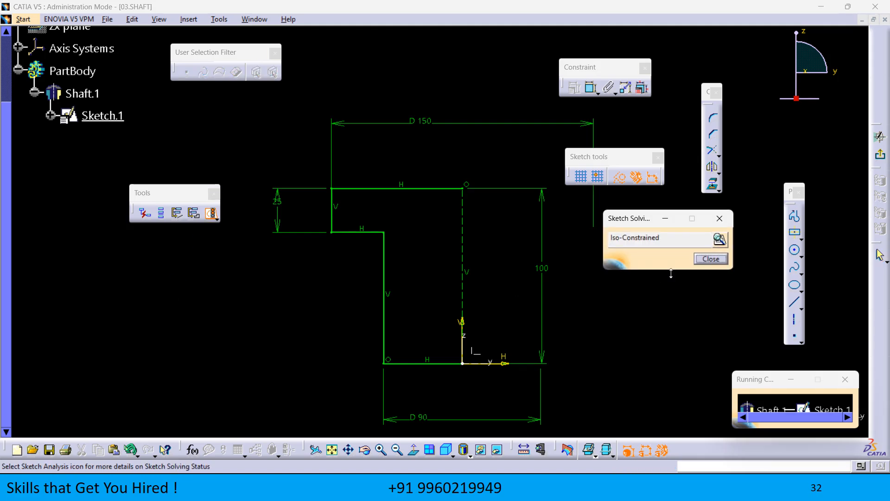
click(720, 240)
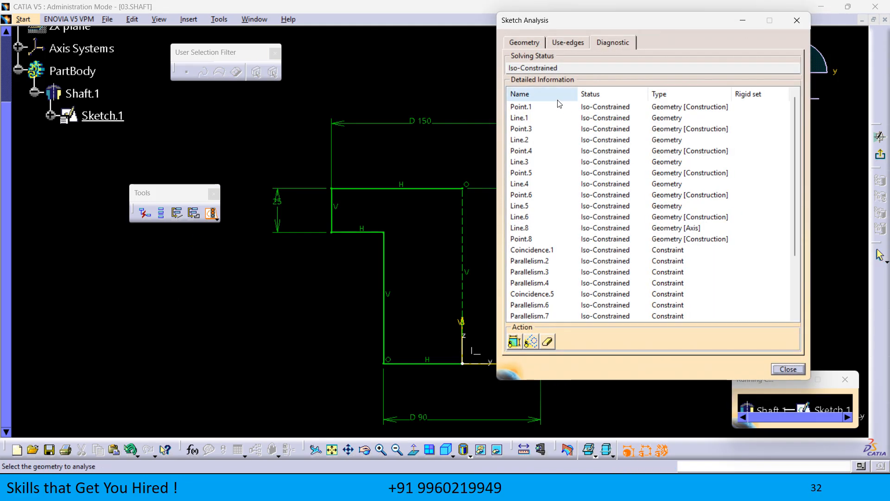
drag(534, 23, 257, 114)
click(240, 135)
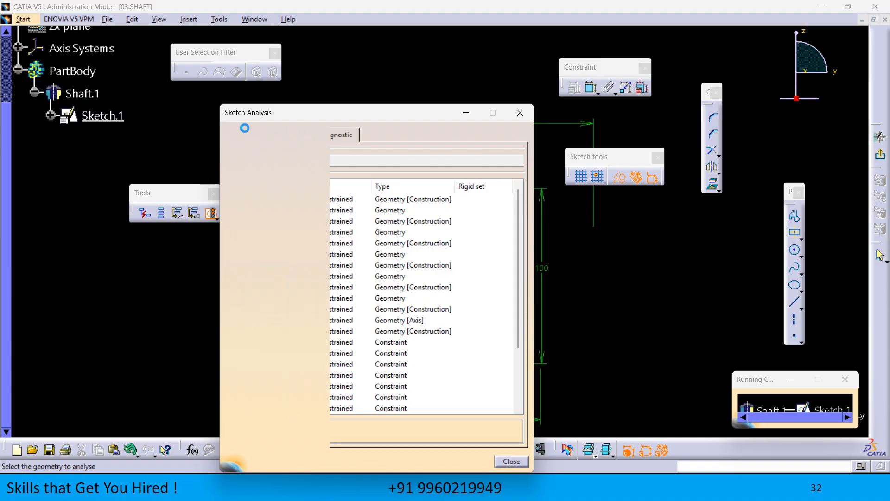
click(314, 198)
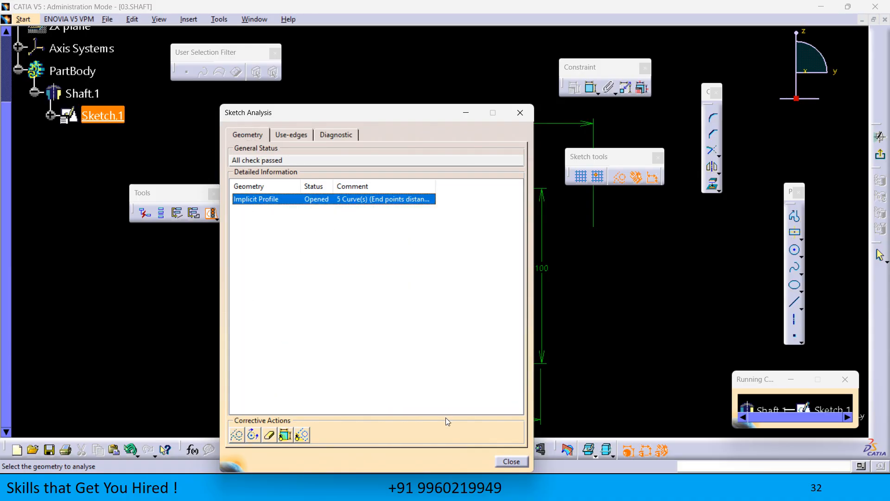
click(511, 462)
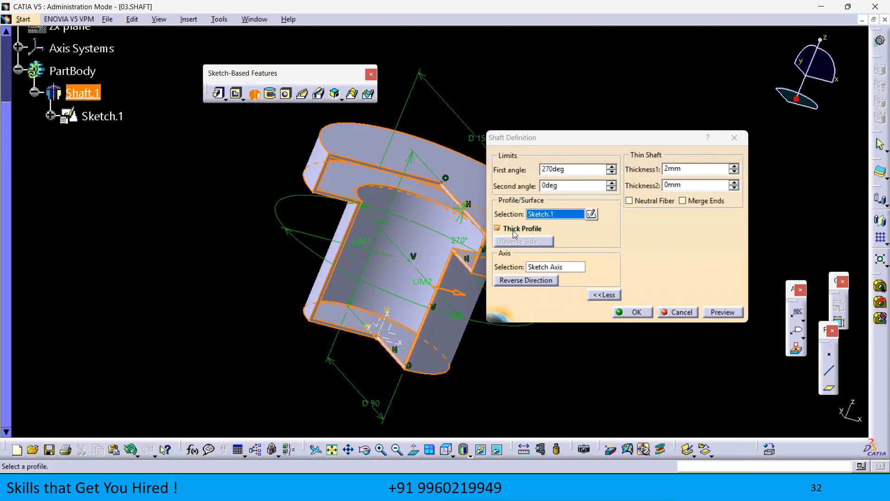
- Set the thick shaft's Thickness1 to 3 mm and preview the result
click(722, 312)
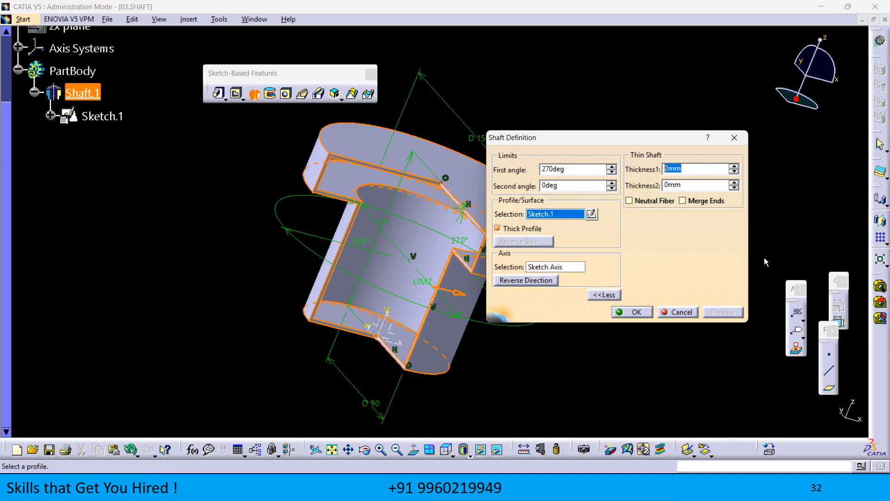
text(3)
click(723, 312)
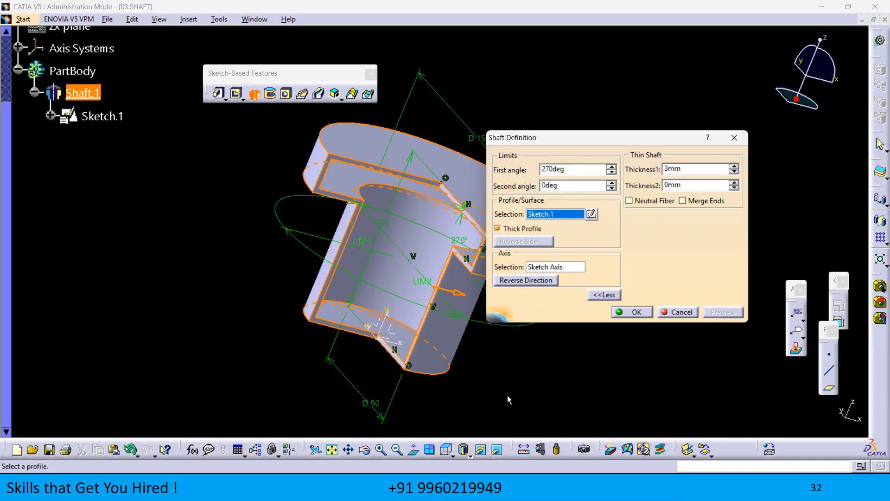
middle_drag(507, 395, 540, 343)
- Set the shaft's Thickness2 to 2 mm, preview it and inspect the wall on both sides of the profile
double_click(692, 186)
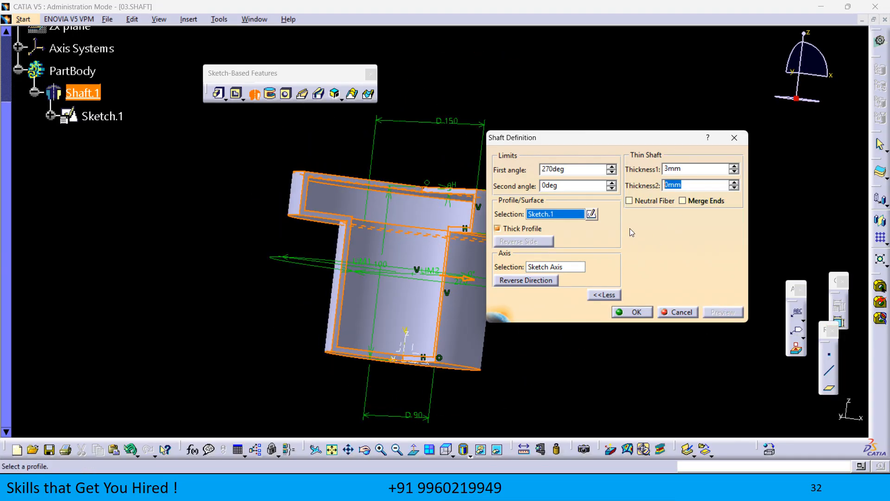
text(2)
click(727, 312)
middle_drag(535, 348, 331, 326)
scroll(346, 294, down, 1)
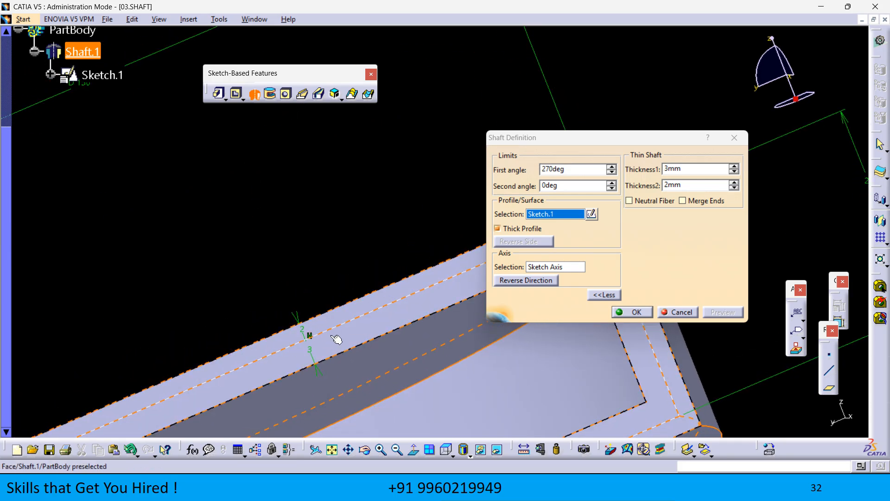
middle_drag(334, 357, 330, 390)
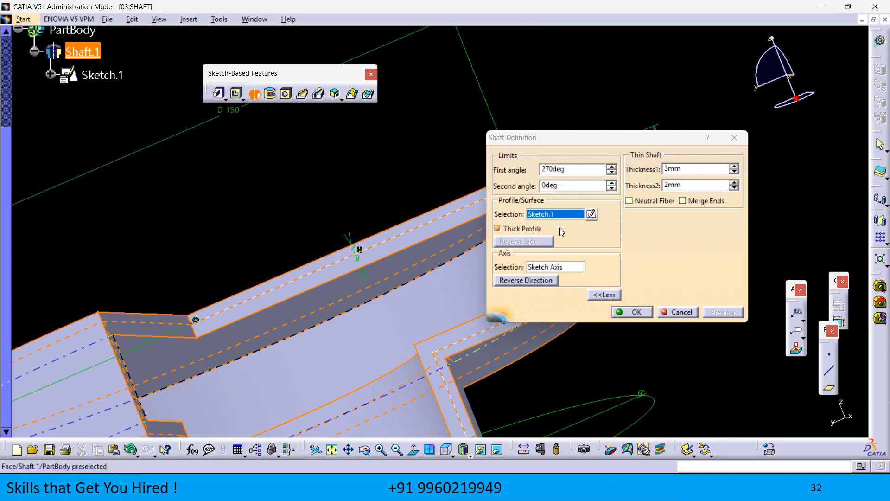
- Set the shaft's Thickness1 to 5 mm and preview the thicker wall
drag(689, 170, 590, 185)
text(5)
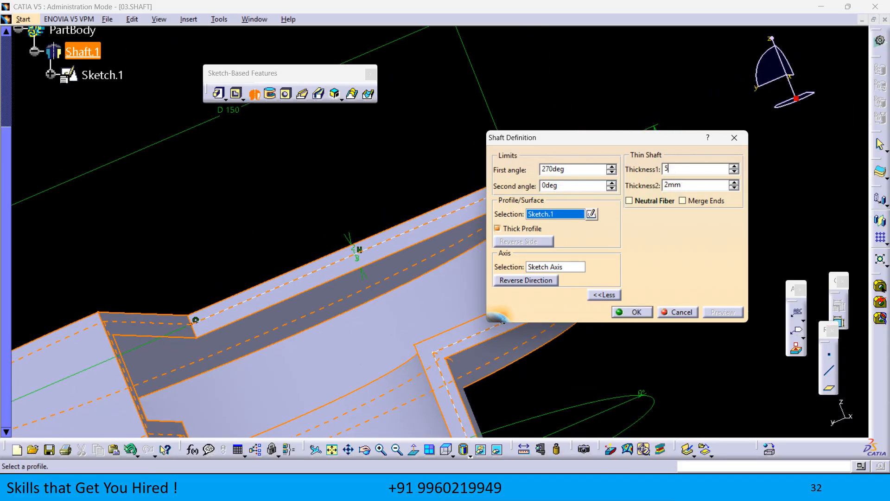
click(297, 207)
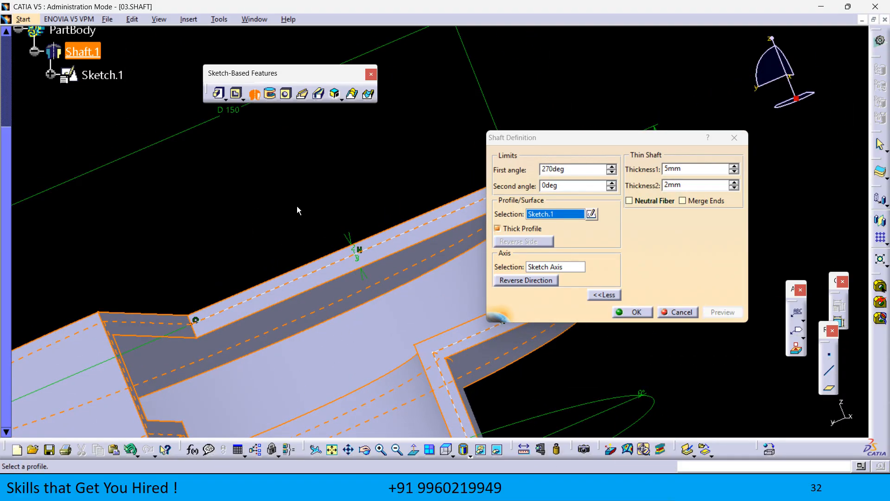
click(727, 312)
middle_drag(371, 362, 320, 258)
- Preview the thick shaft with the Neutral Fiber option enabled and again with it disabled
click(630, 201)
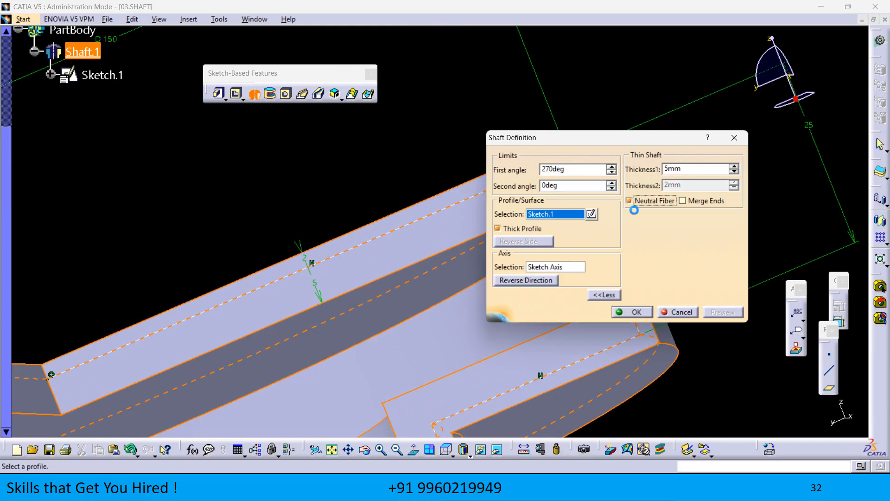
click(723, 312)
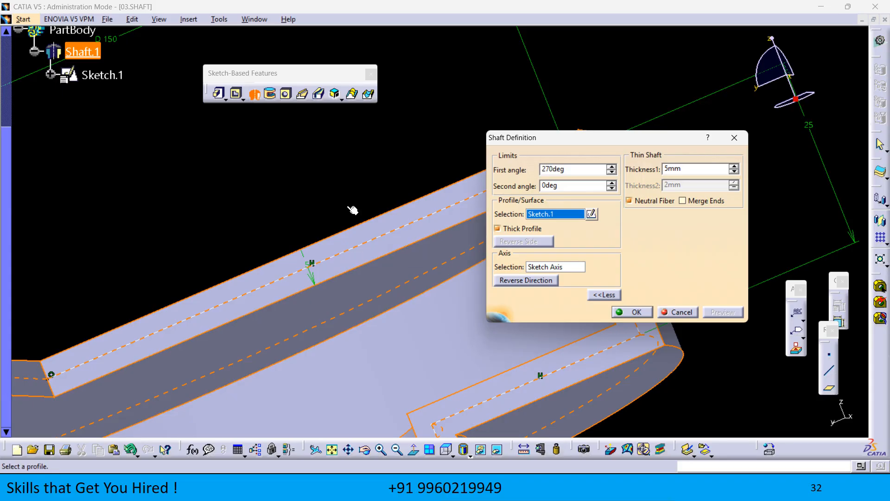
click(652, 201)
click(604, 295)
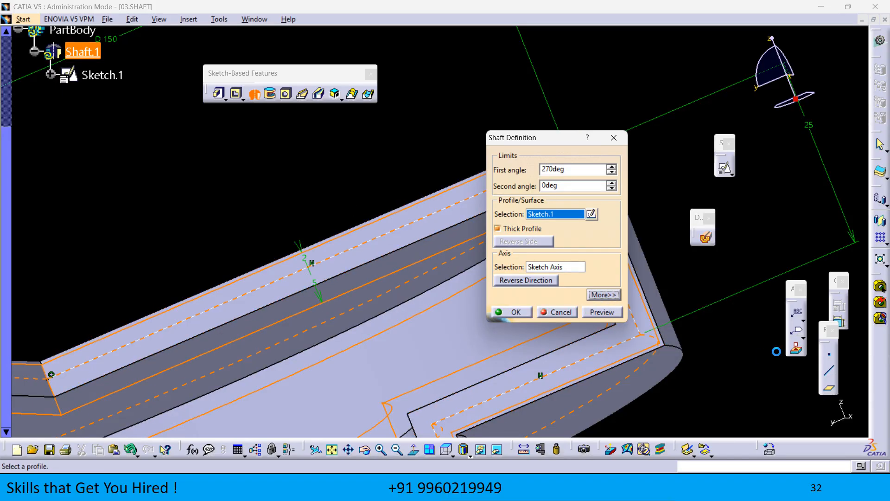
click(602, 312)
middle_drag(540, 342, 340, 336)
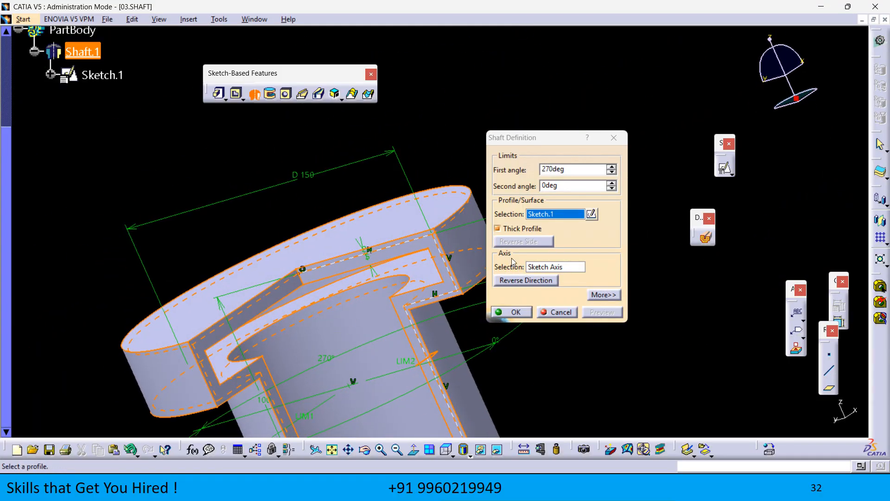
- Disable the Thick Profile option and preview the shaft as a solid revolution
click(516, 230)
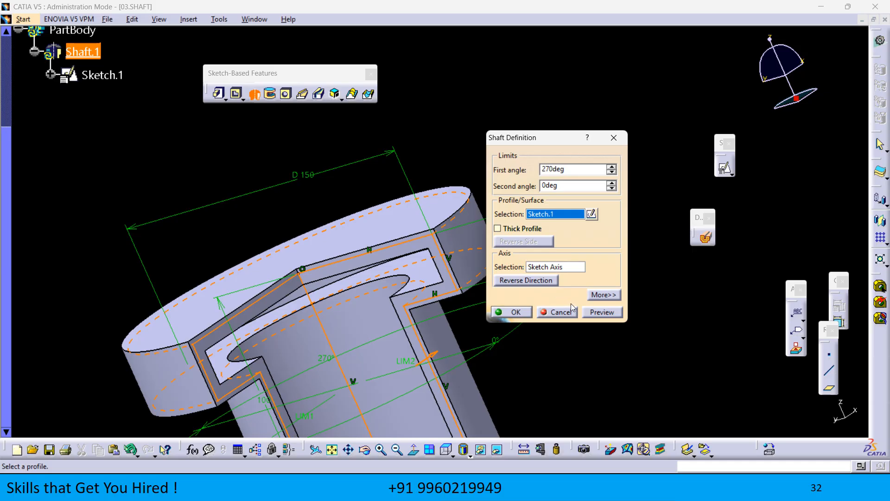
click(606, 314)
middle_drag(284, 321, 314, 249)
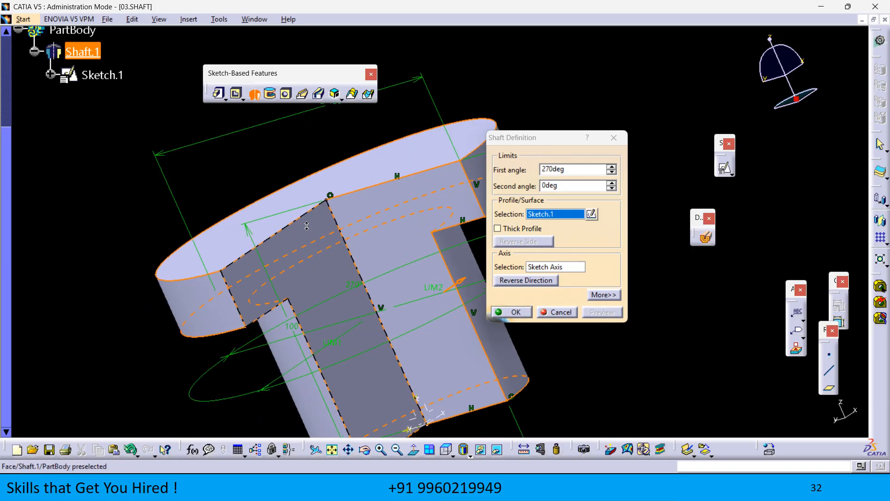
scroll(348, 270, down, 1)
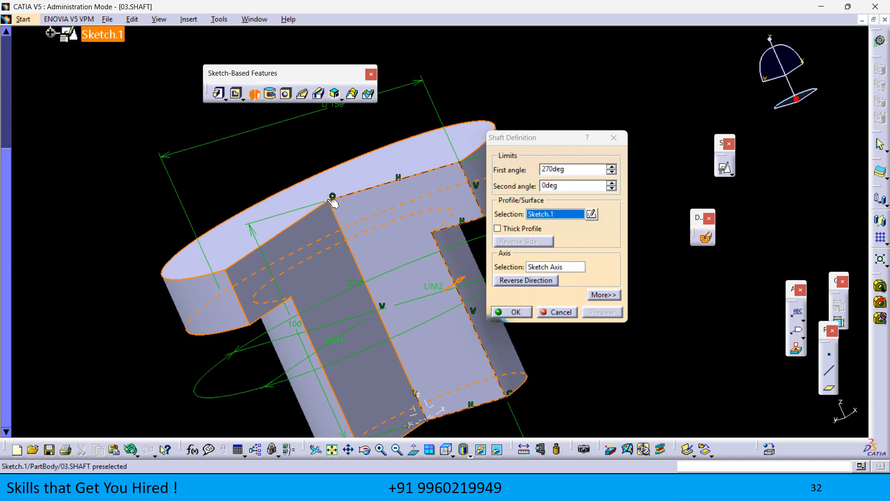
- Toggle the construction element setting with the vertical axis line selected in the shaft's profile sketch and return to the shaft definition
click(592, 215)
mouse_move(495, 236)
middle_down()
mouse_move(404, 234)
mouse_move(413, 250)
middle_up()
click(465, 215)
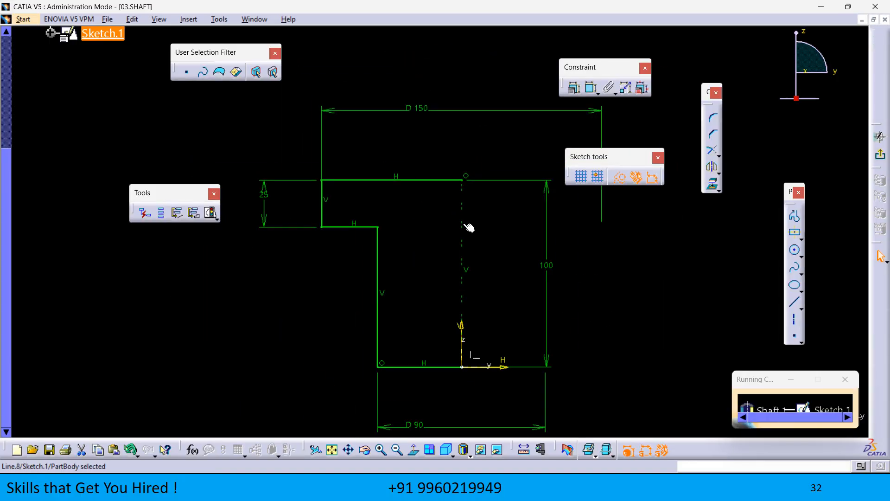
click(622, 180)
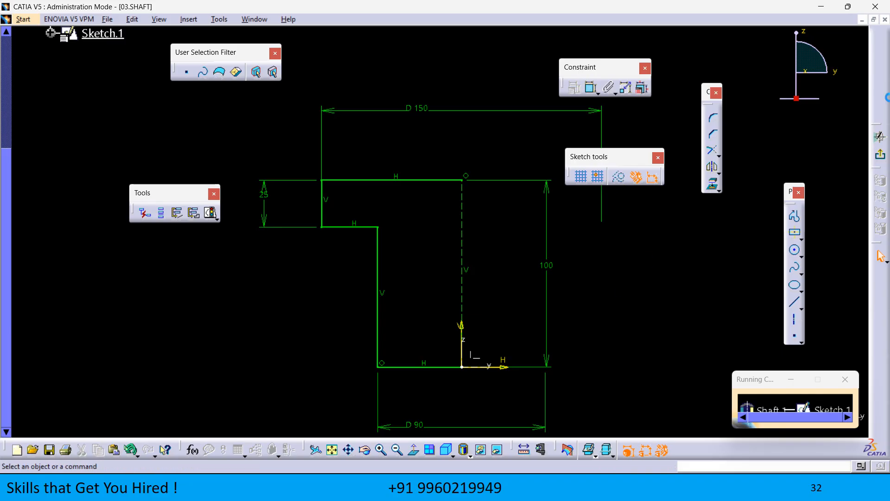
click(884, 158)
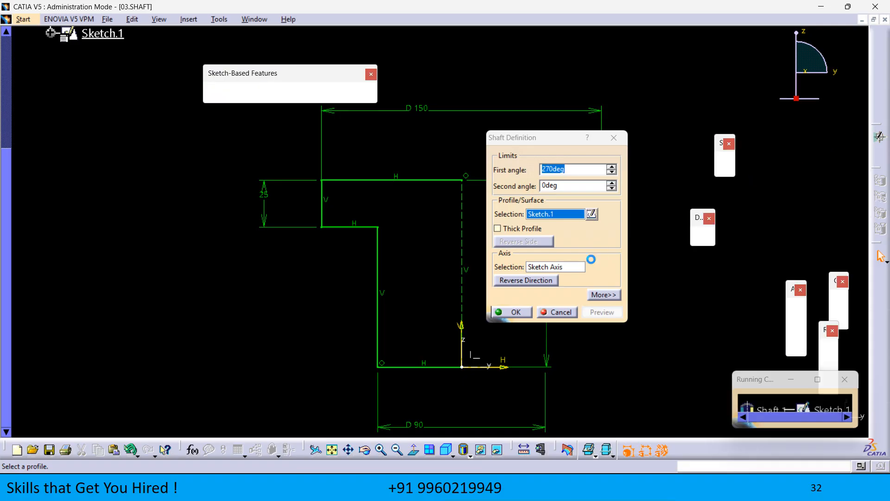
- Reopen the shaft's profile sketch and examine the object commands available for the vertical axis line
click(591, 214)
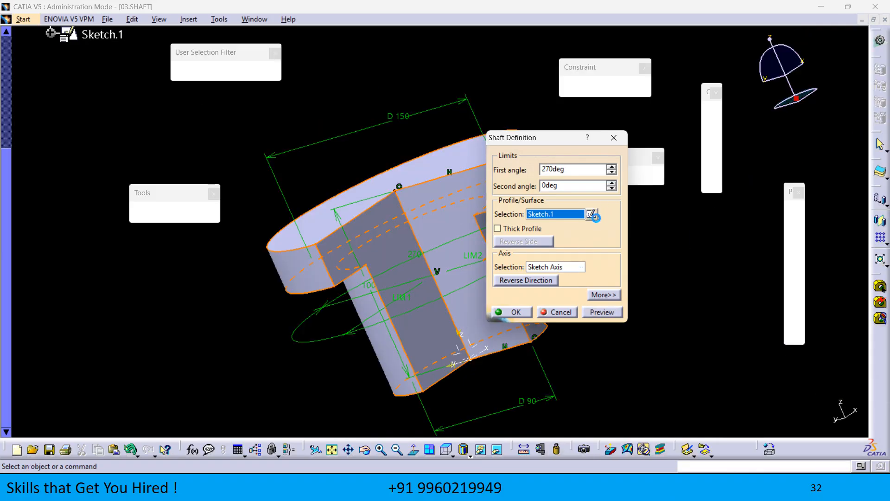
click(464, 224)
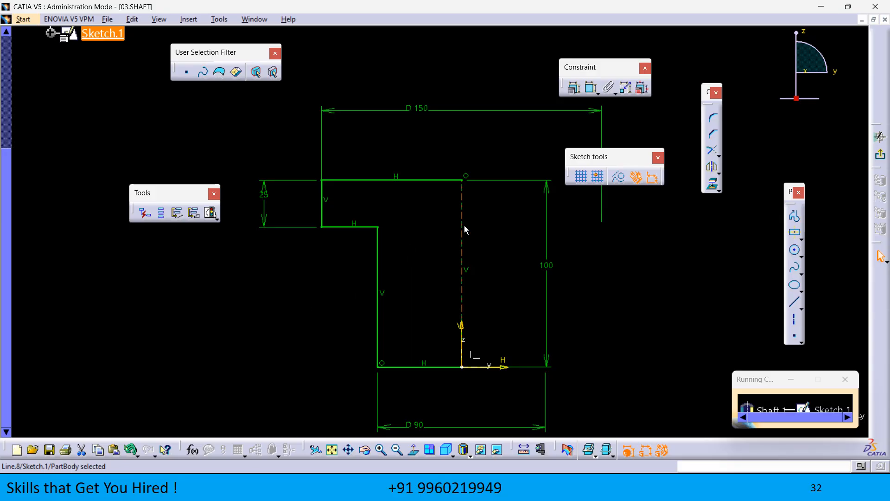
right_click(462, 229)
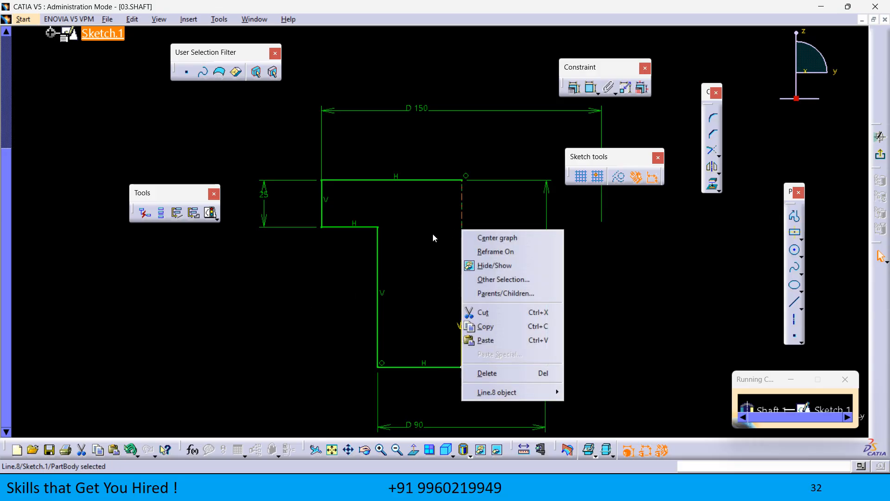
click(411, 237)
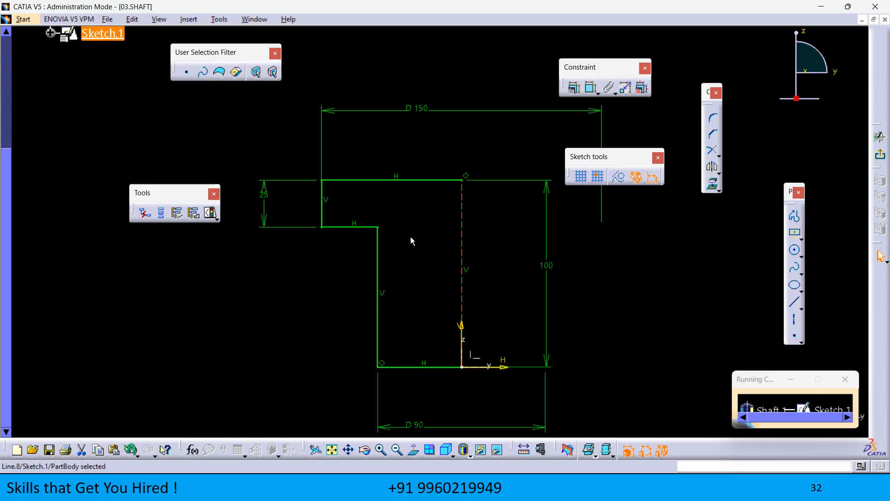
right_click(462, 244)
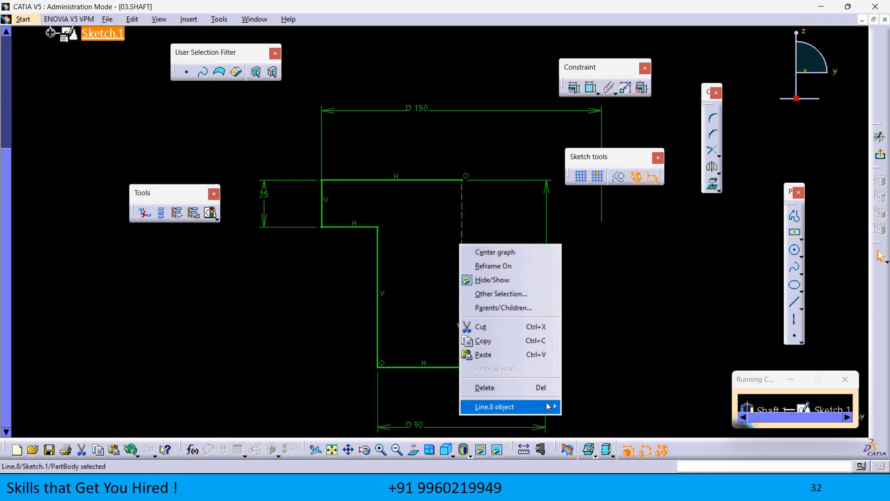
mouse_move(548, 410)
click(685, 245)
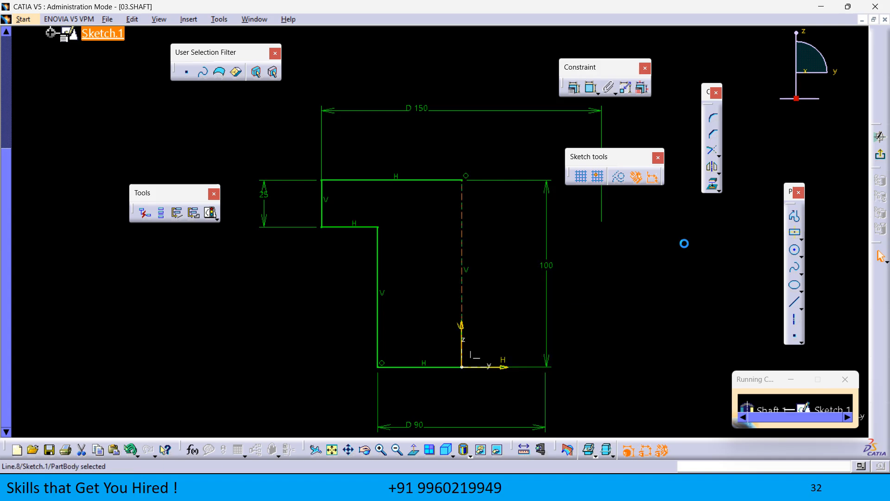
click(201, 319)
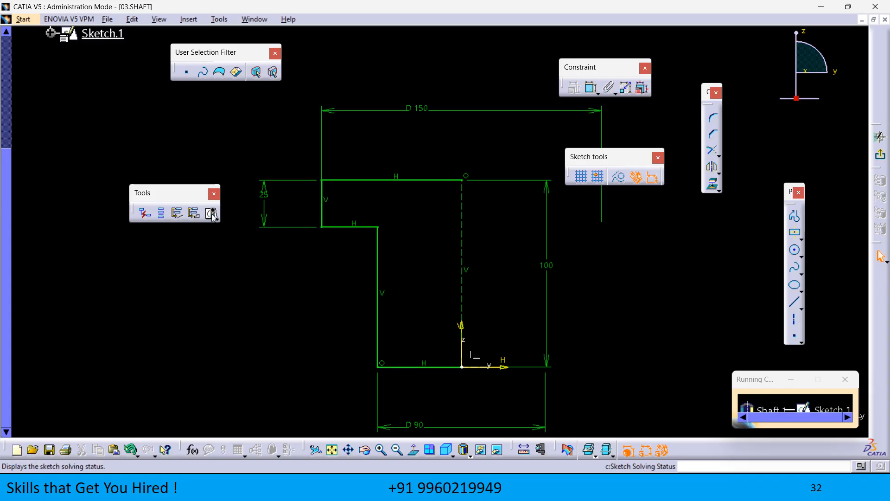
- Check the profile sketch's solving status, and review its geometry, use-edges and diagnostic results in Sketch Analysis
mouse_move(448, 250)
middle_down()
mouse_move(429, 283)
mouse_move(403, 244)
middle_up()
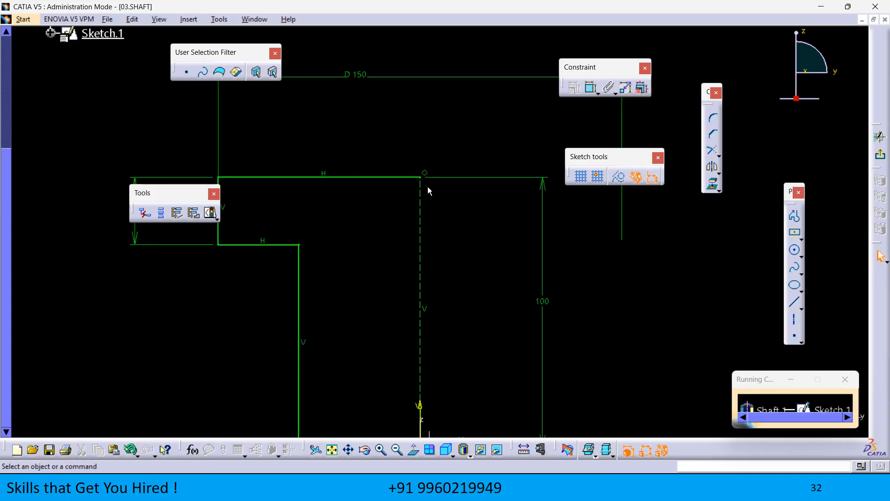
middle_drag(457, 356, 467, 300)
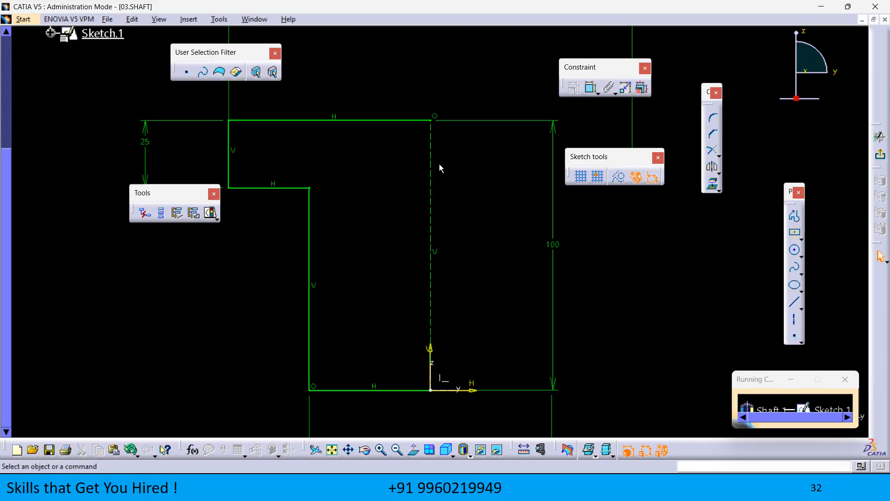
click(211, 214)
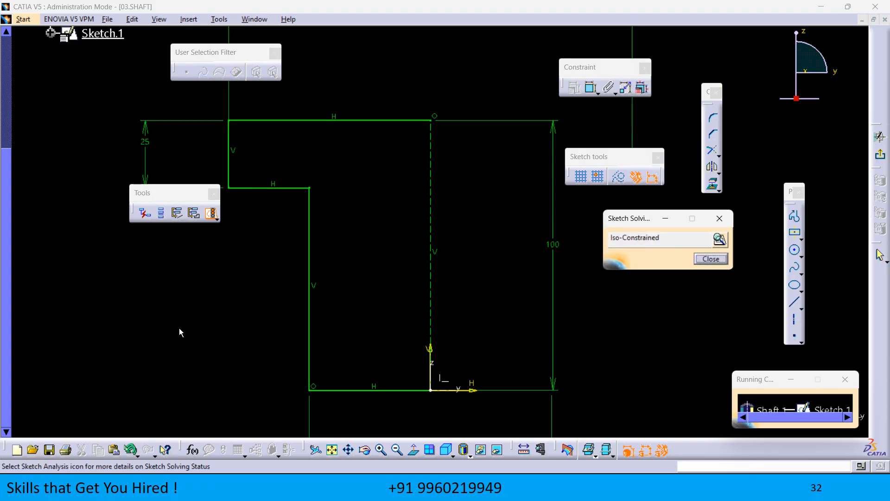
click(720, 240)
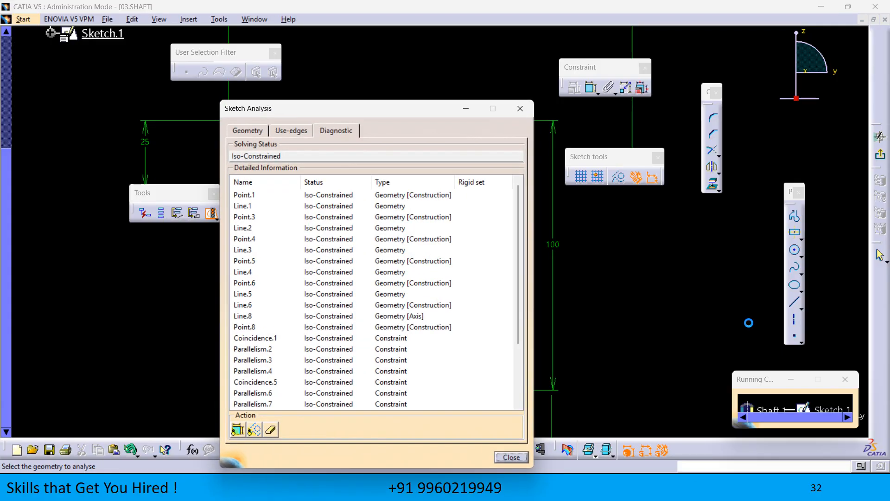
click(241, 131)
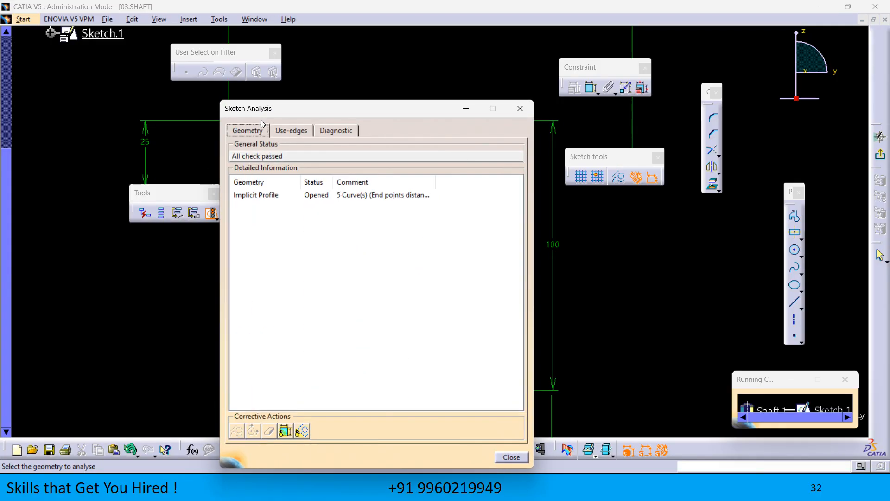
drag(268, 110, 570, 108)
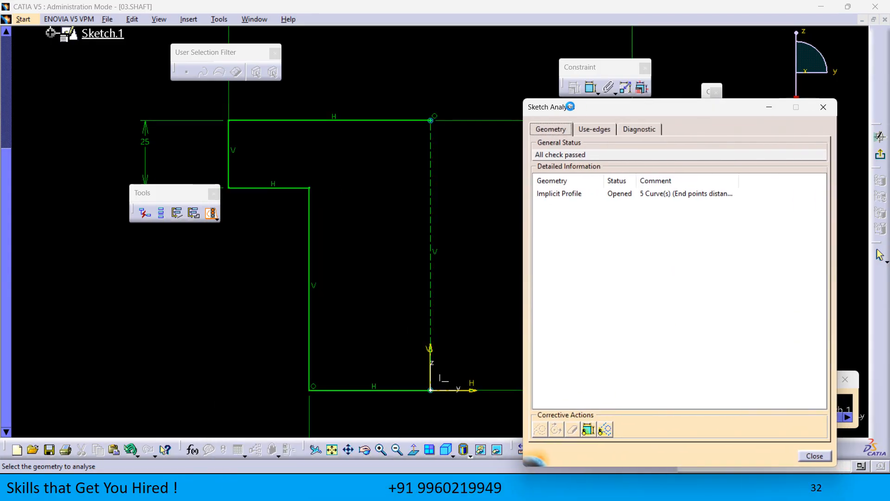
click(593, 129)
click(623, 130)
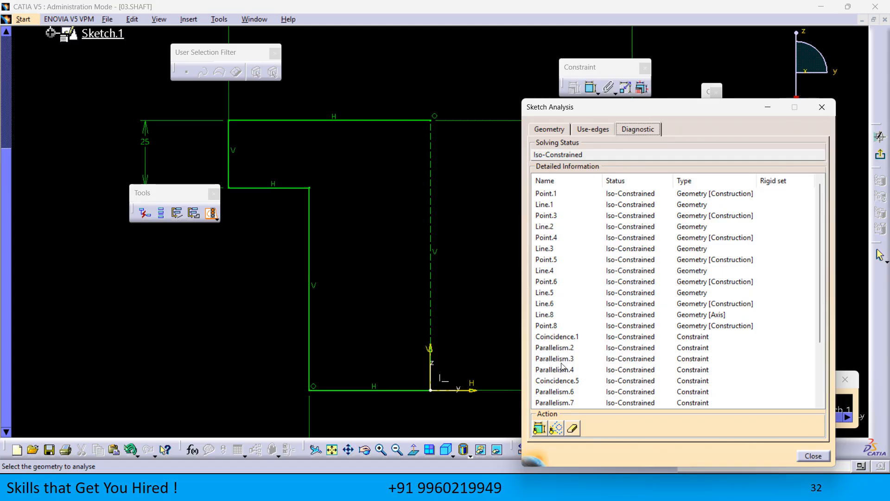
scroll(703, 371, down, 3)
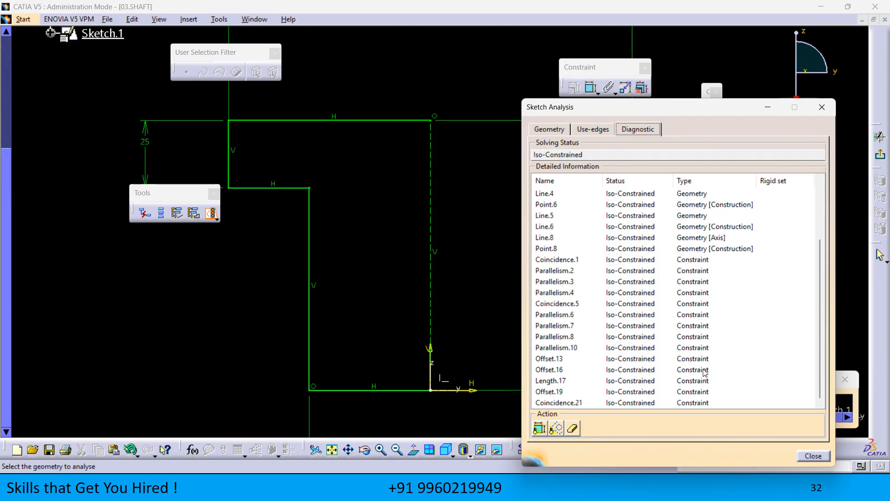
scroll(704, 374, up, 3)
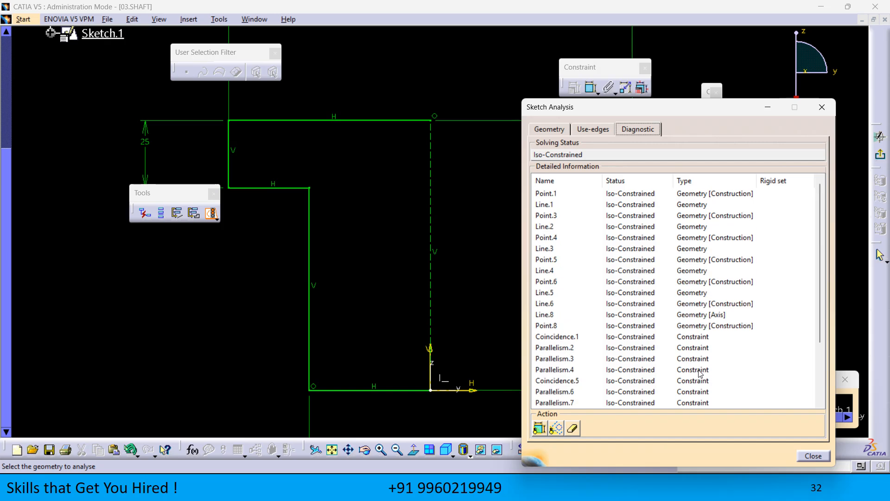
click(594, 130)
click(552, 130)
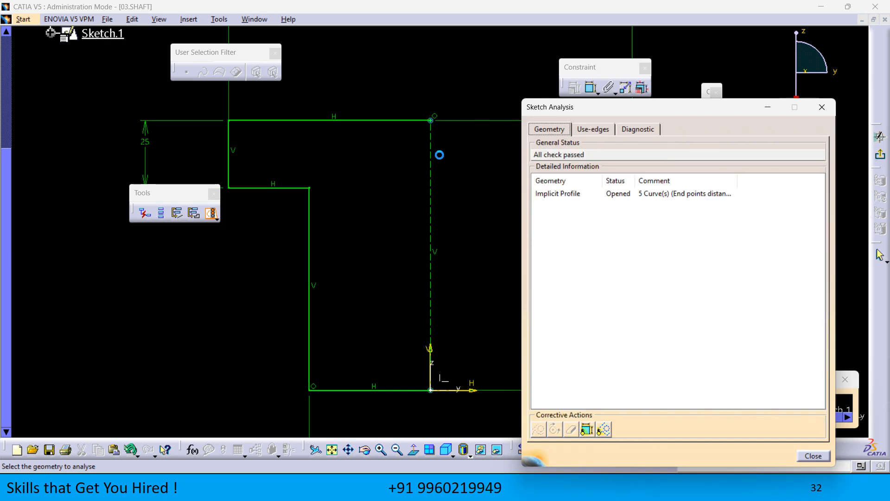
click(638, 131)
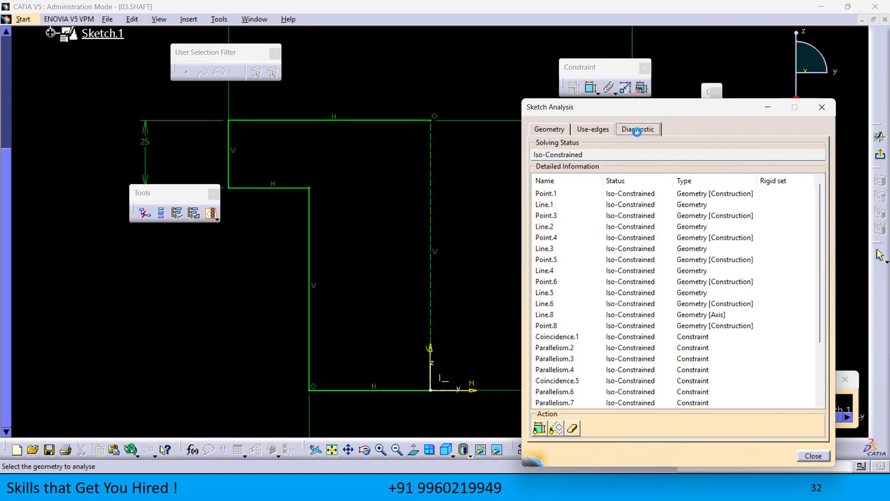
- Examine the construction and axis elements of the diagnostic list, highlighting Point.6, Point.8 and Line.8 in the sketch
scroll(619, 254, down, 1)
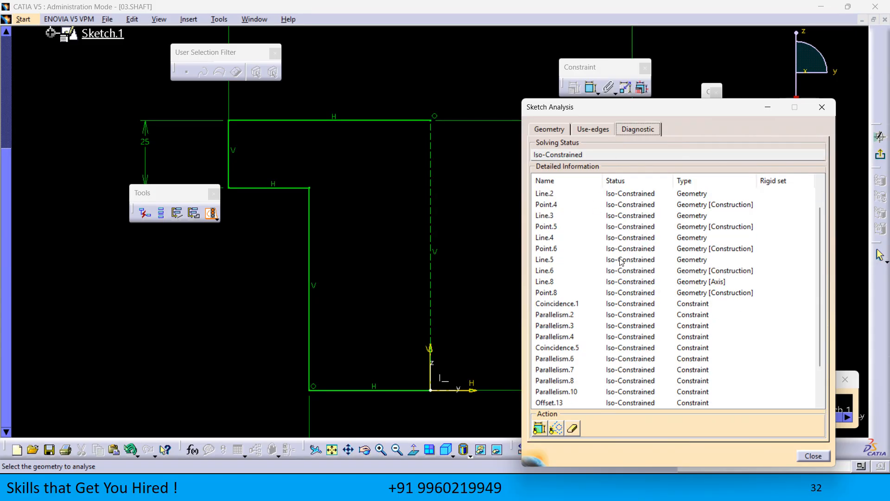
click(711, 230)
click(718, 249)
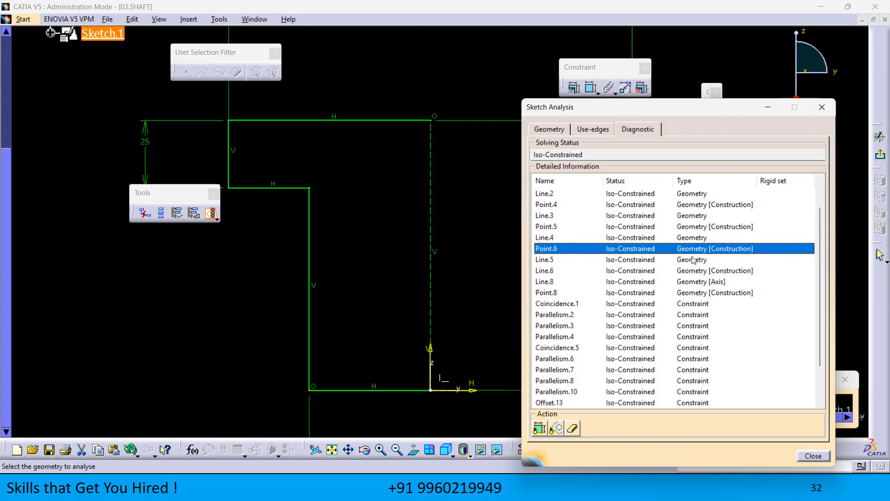
click(709, 272)
click(725, 292)
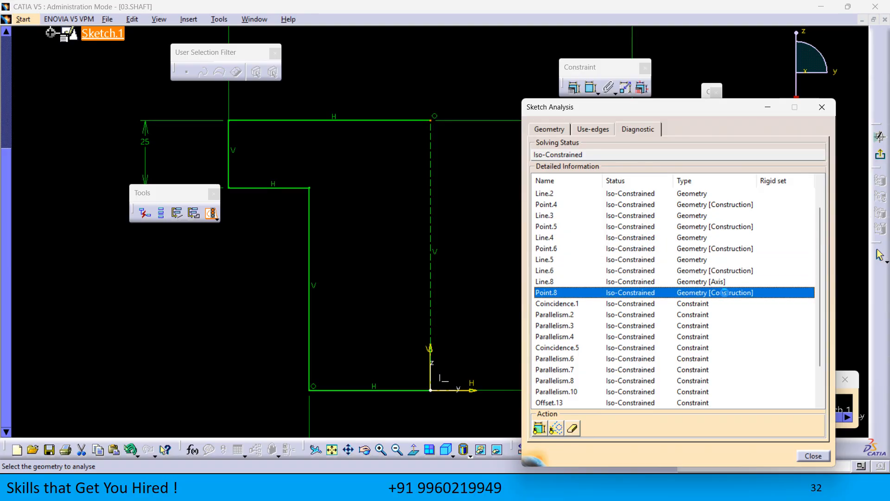
scroll(730, 308, down, 2)
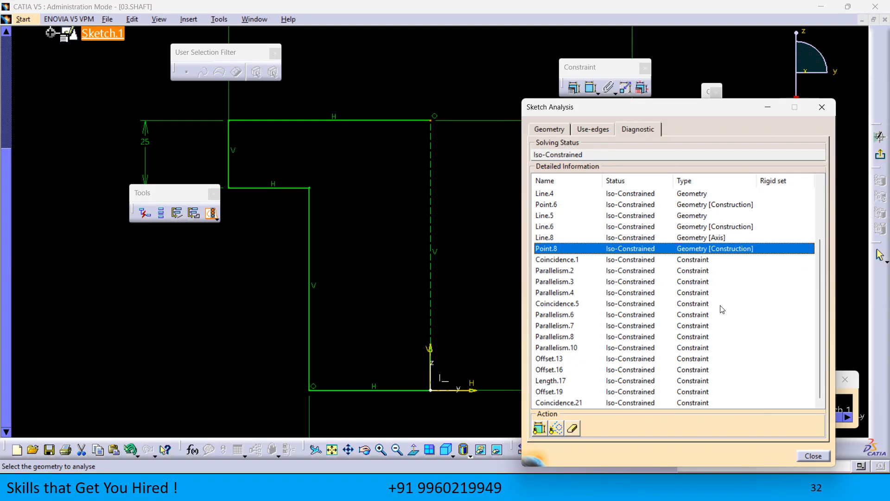
click(713, 238)
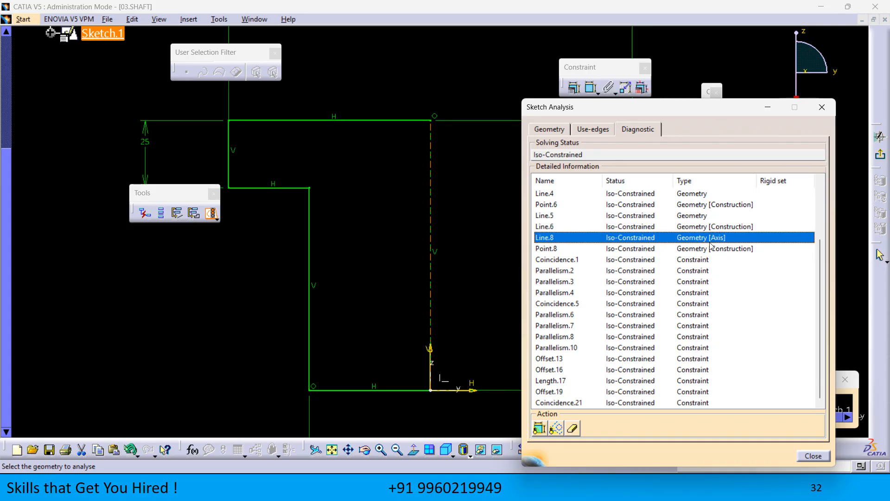
- Pick Line.6 from the sketch diagnostics, convert it from construction to standard geometry, and return to the shaft definition
click(710, 227)
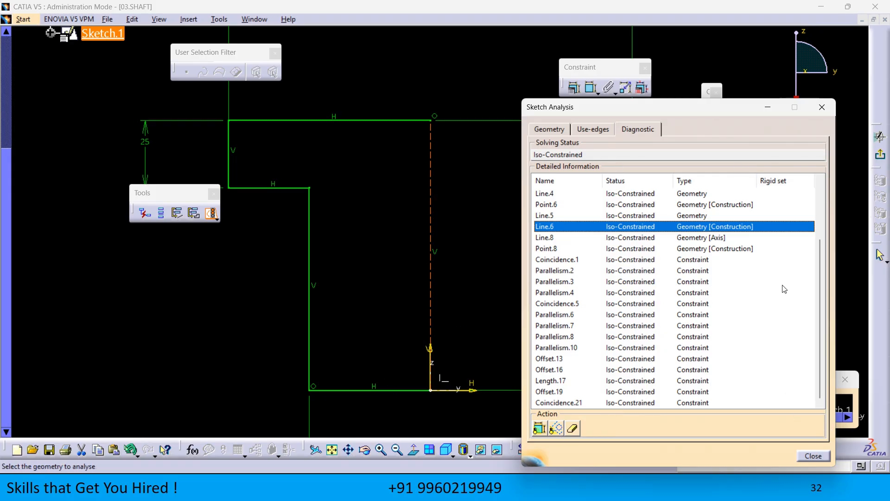
click(813, 456)
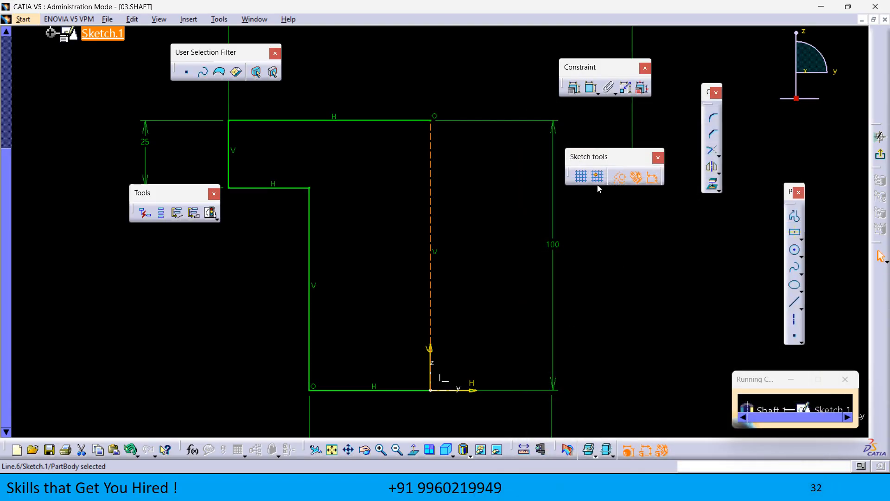
click(619, 178)
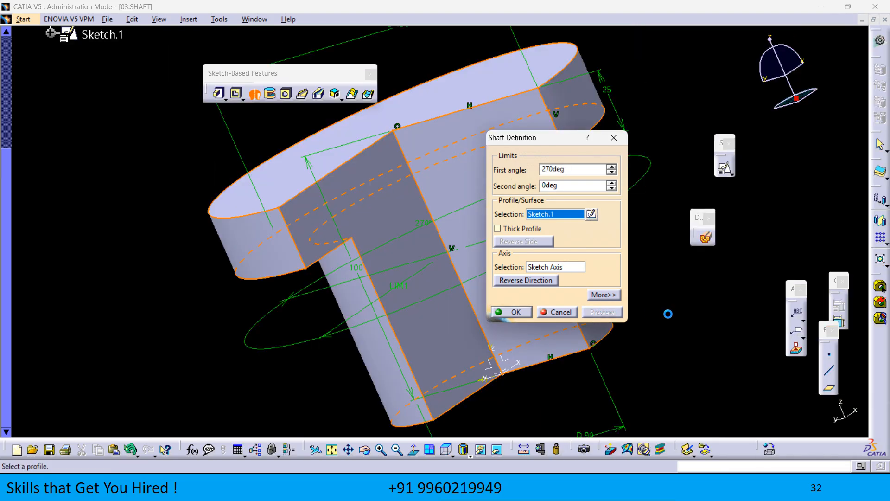
- Set the shaft's first angle to 360 deg, preview it and create the full solid revolution
ctrl+middle_drag(299, 282, 377, 288)
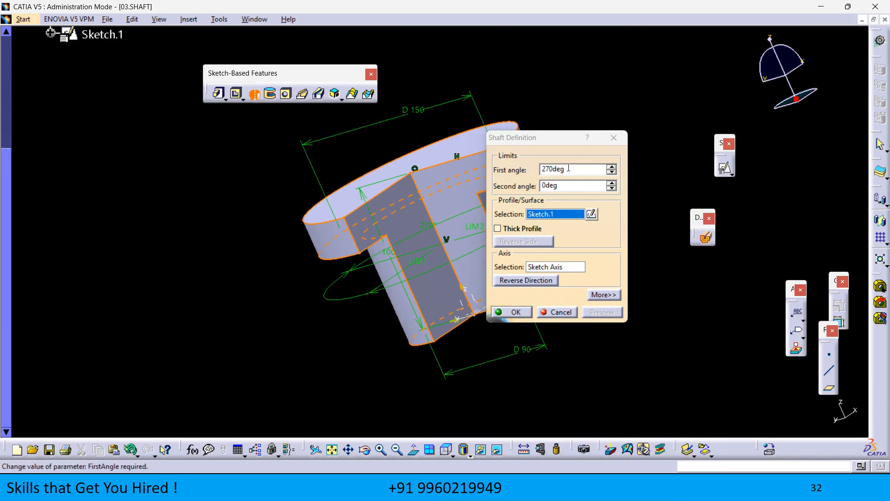
drag(573, 170, 425, 174)
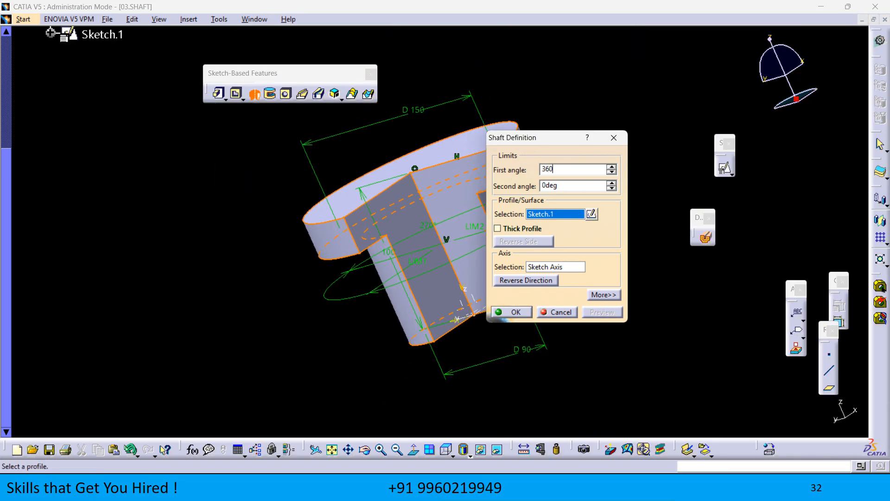
click(596, 314)
click(511, 312)
middle_drag(524, 338, 508, 382)
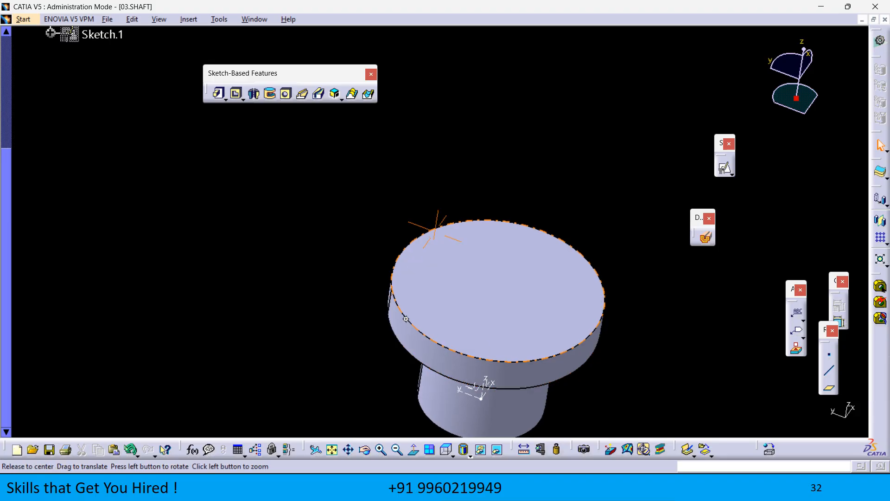
middle_drag(438, 227, 196, 280)
scroll(244, 230, up, 5)
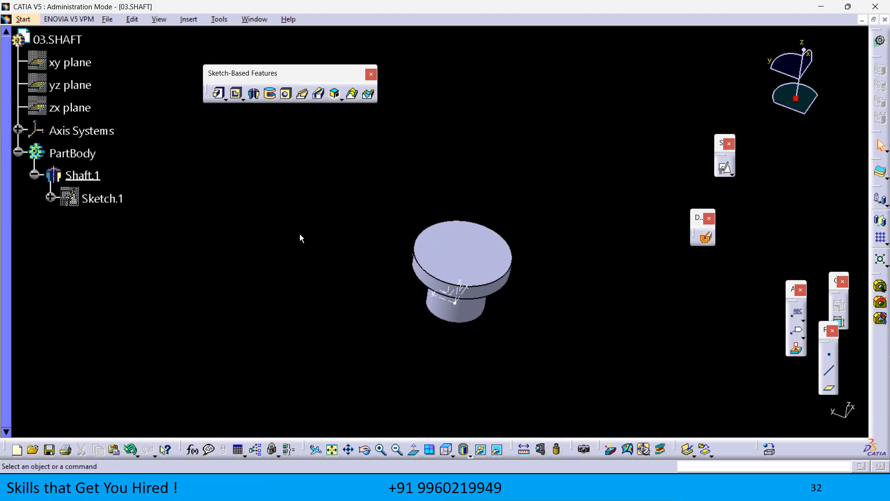
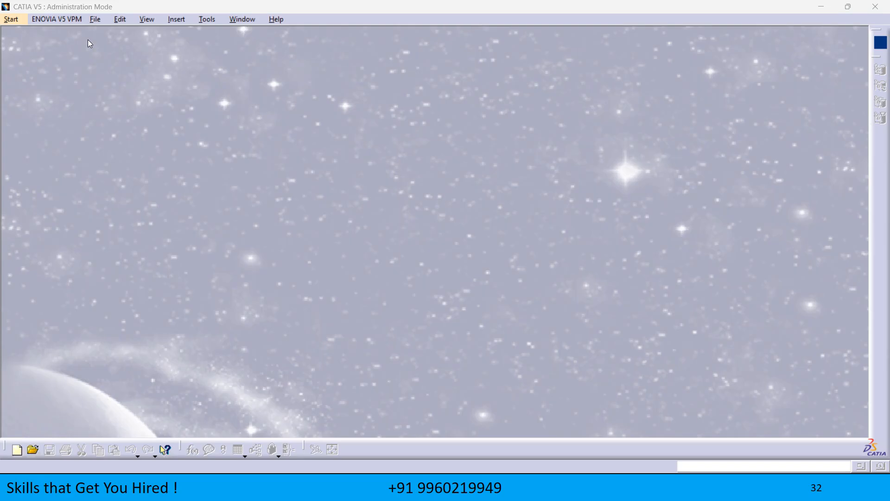
- Create a new Part Design part named 04.GROOVE with hybrid design and geometrical set creation disabled
click(11, 19)
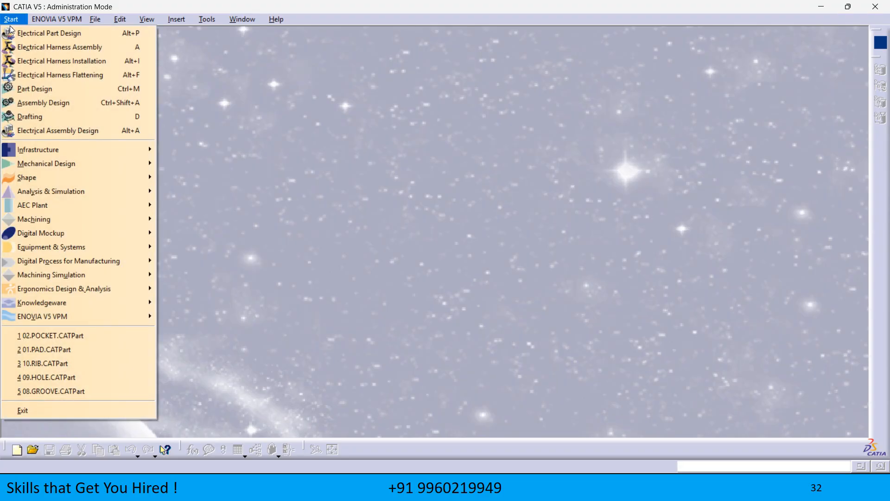
mouse_move(56, 163)
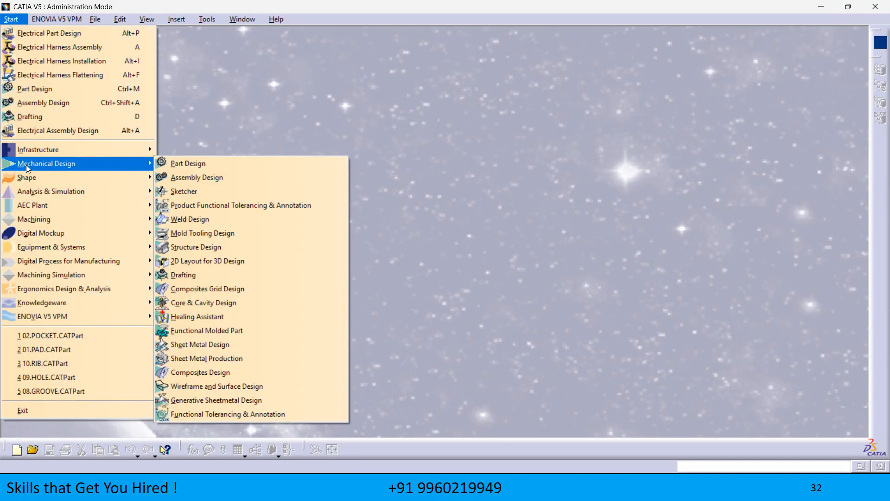
click(221, 167)
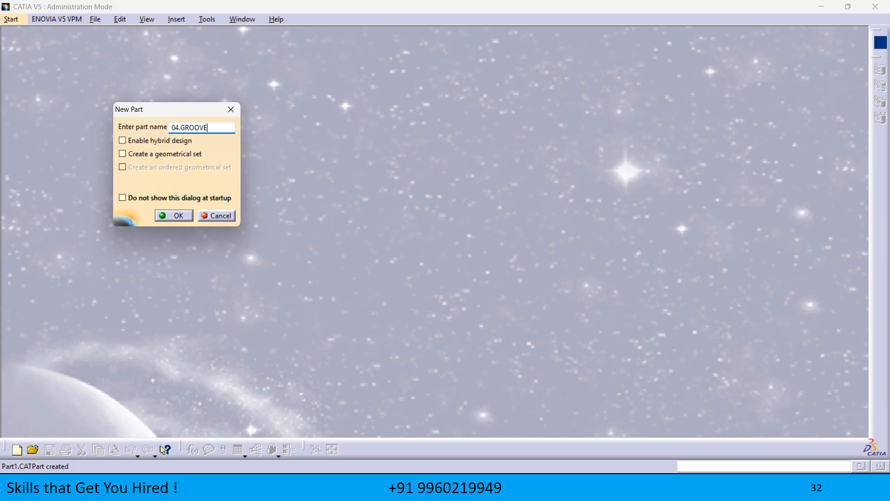
click(177, 215)
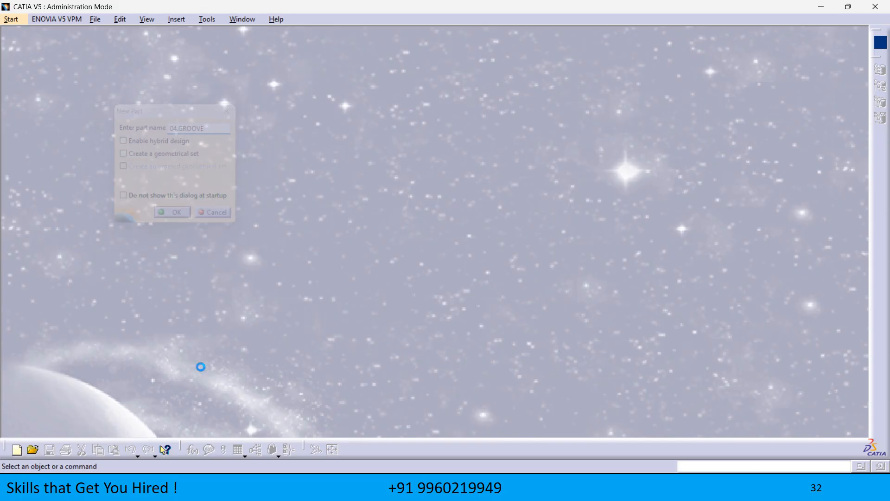
- Hide the xy, yz and zx reference planes of the 04.GROOVE part
drag(540, 318, 402, 200)
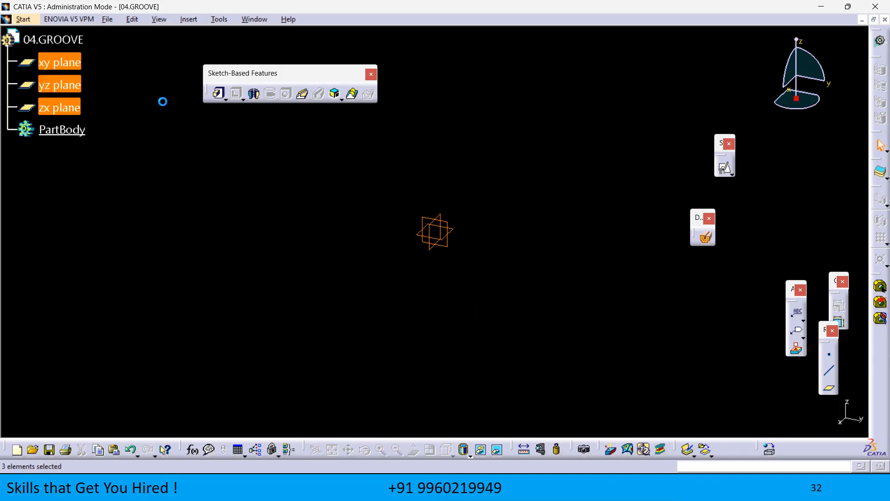
right_click(77, 80)
click(114, 112)
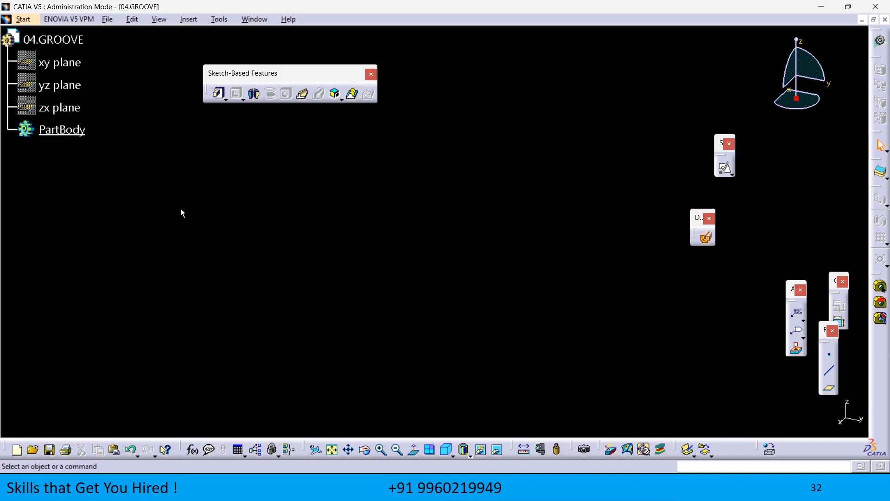
- Insert an axis system at the part origin and open a positioned sketch on its YZ plane with implicit origin and orientation
click(190, 20)
click(226, 157)
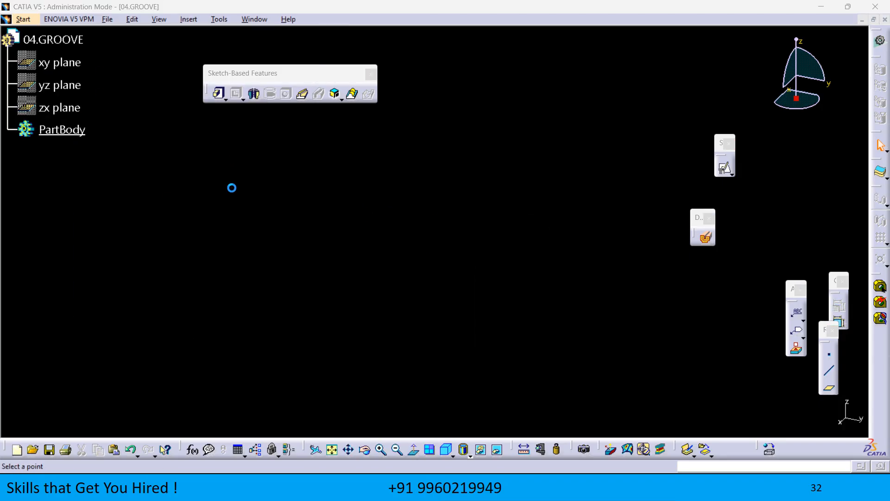
click(606, 251)
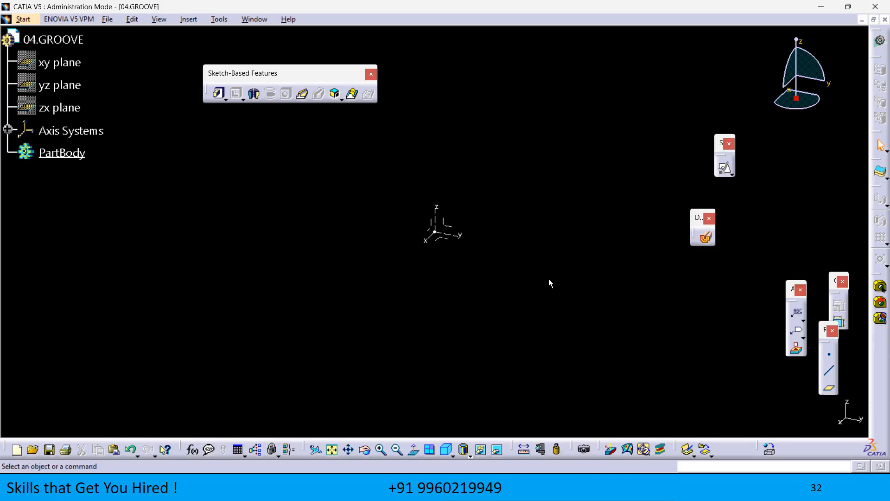
click(726, 170)
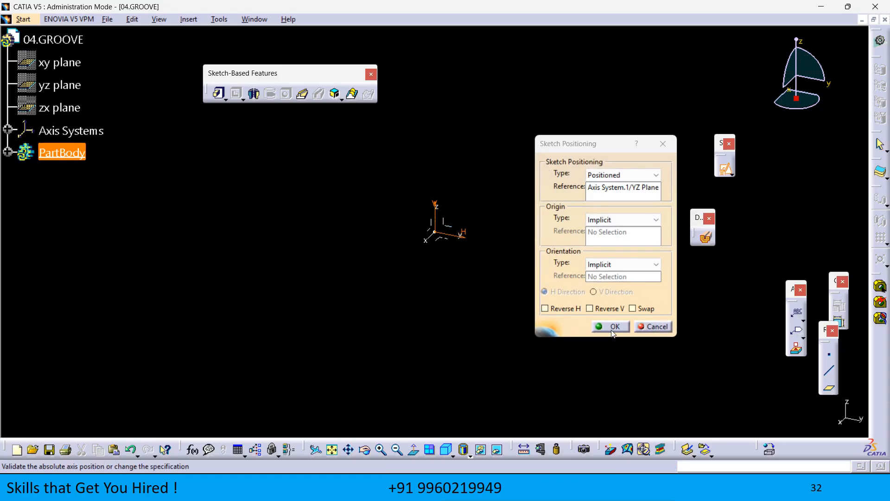
click(612, 330)
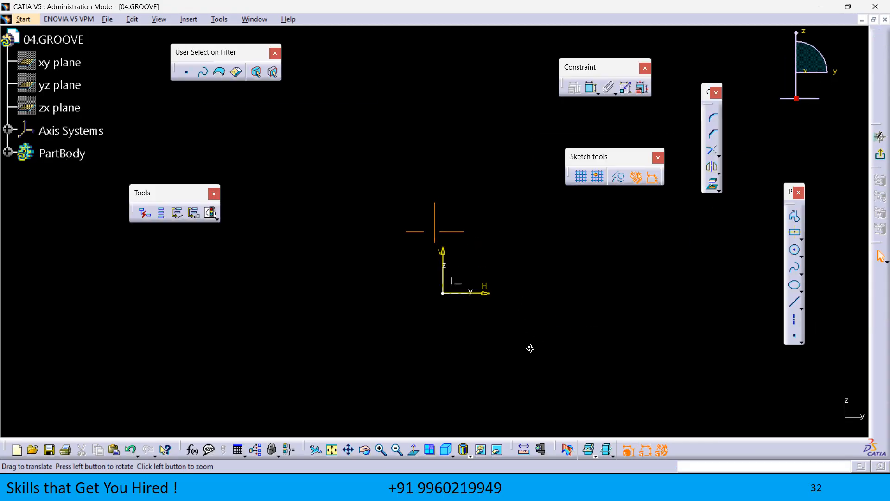
- Sketch a closed stepped half-profile from the origin against the vertical axis, about 97 mm wide and 83 mm high, with the wider portion above
click(795, 216)
click(443, 152)
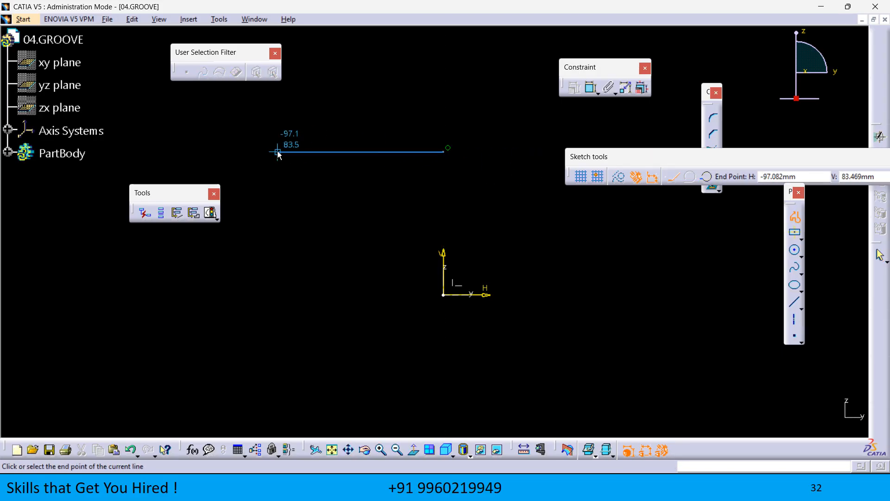
click(278, 152)
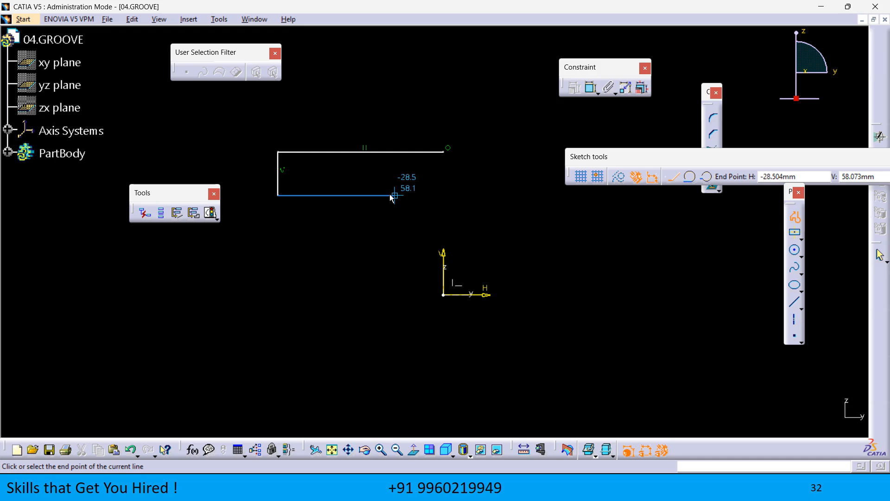
click(367, 196)
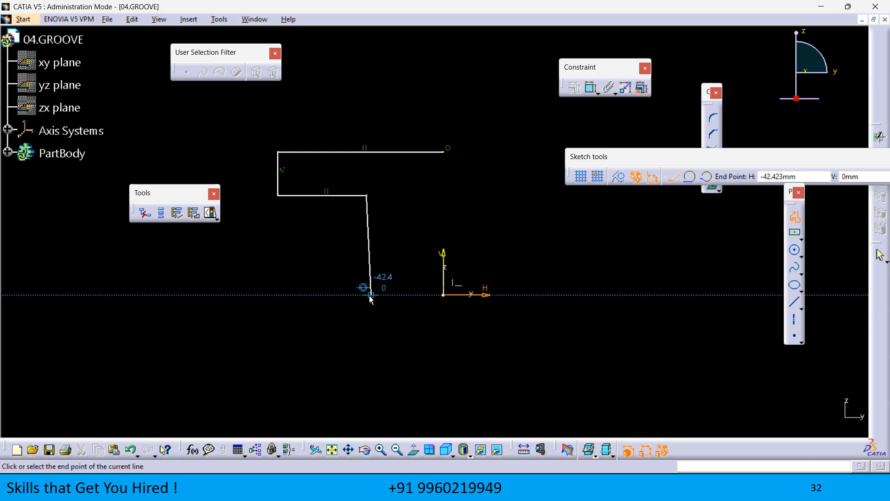
click(367, 295)
click(444, 295)
click(443, 153)
click(499, 231)
- Draw a vertical sketch axis about 100 mm long from the origin along the profile's inner edge
middle_drag(529, 233, 525, 280)
click(795, 319)
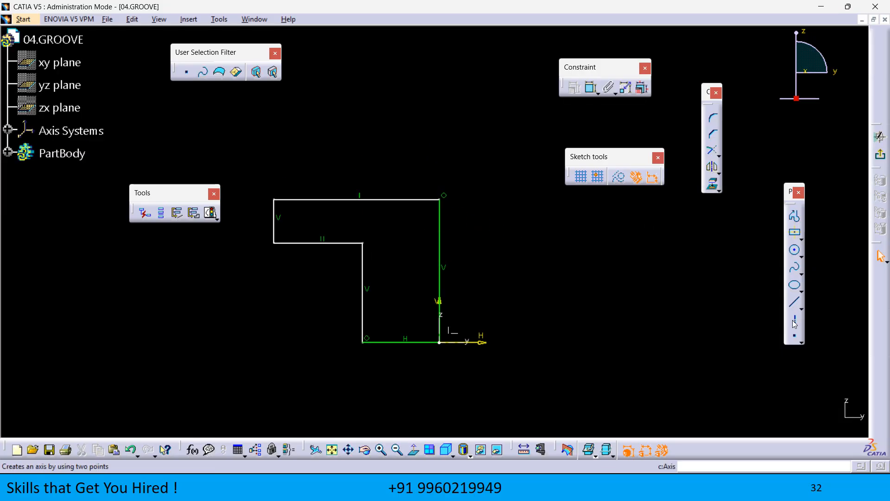
click(444, 342)
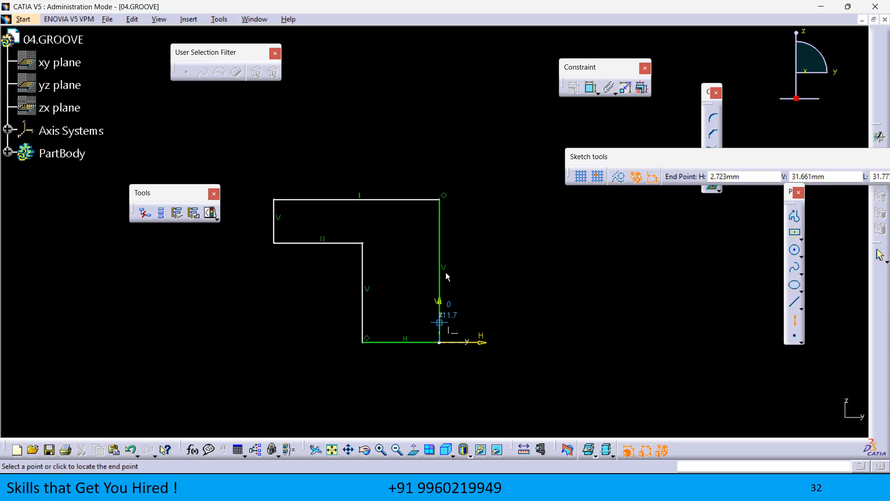
click(439, 172)
- Dimension the upper outer edge from the sketch axis as a diameter and set it to 150 mm
click(589, 87)
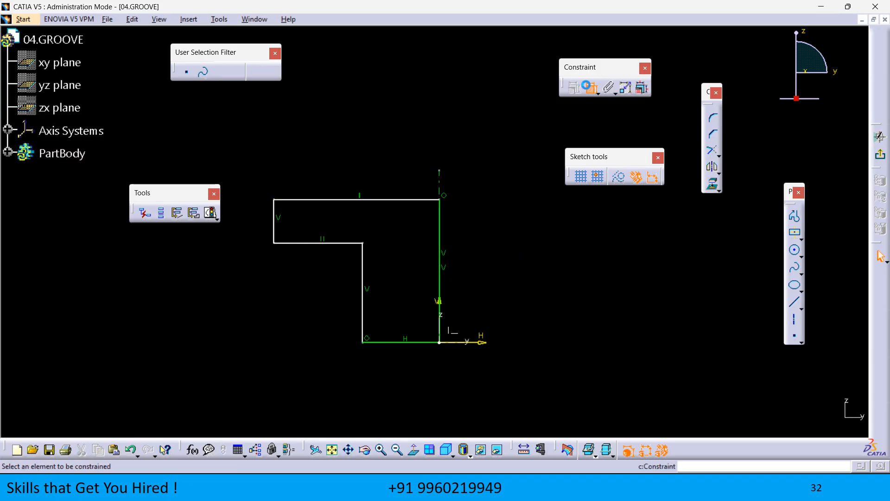
click(442, 182)
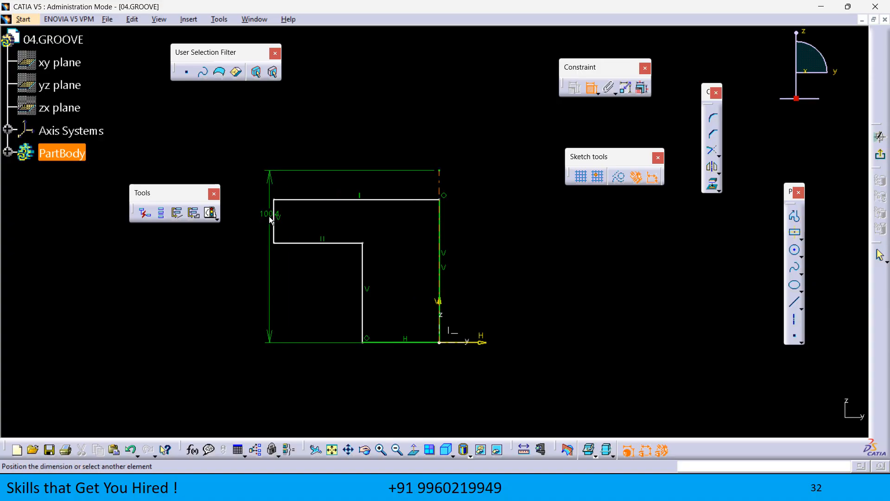
right_click(354, 145)
click(377, 209)
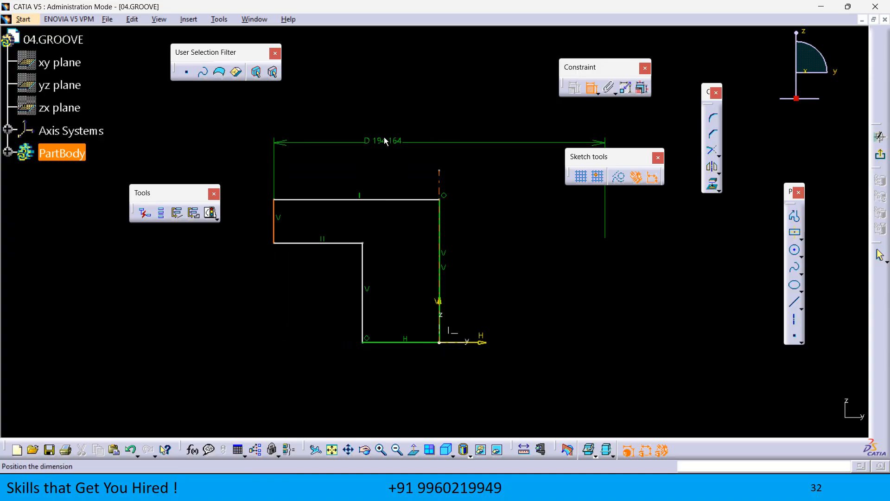
double_click(388, 139)
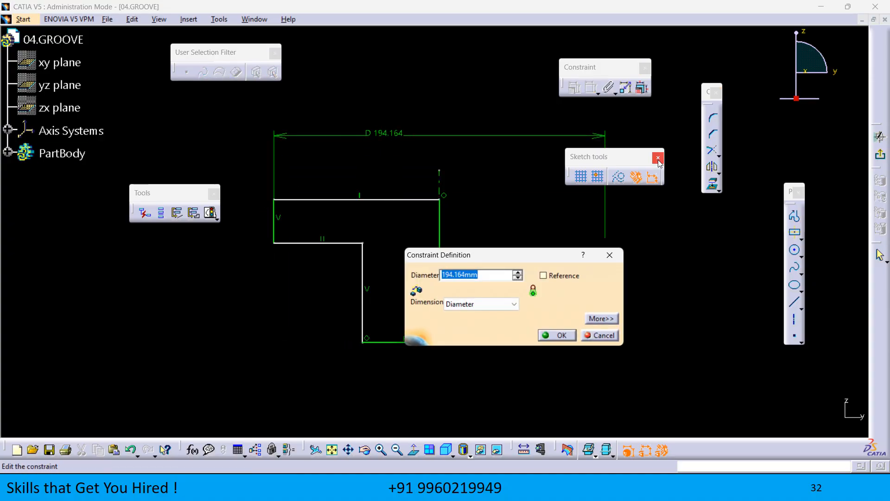
key(Return)
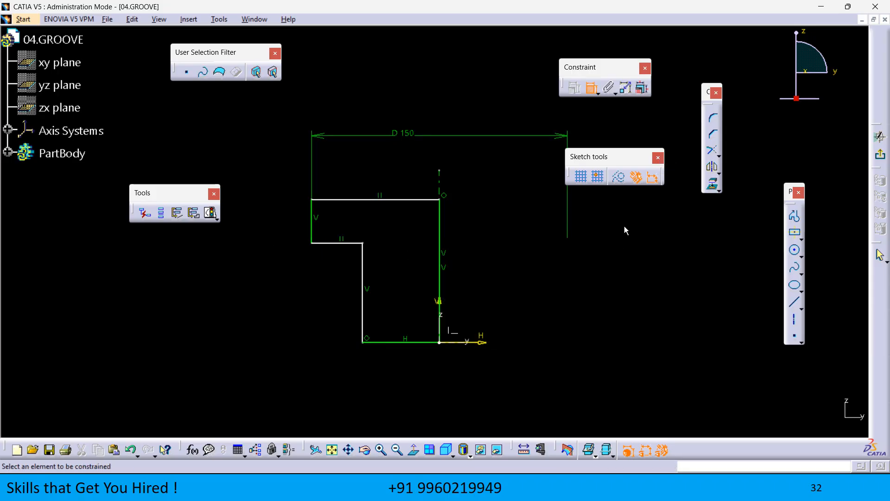
- Dimension the lower outer edge from the sketch axis as a diameter and set it to 90 mm
click(441, 181)
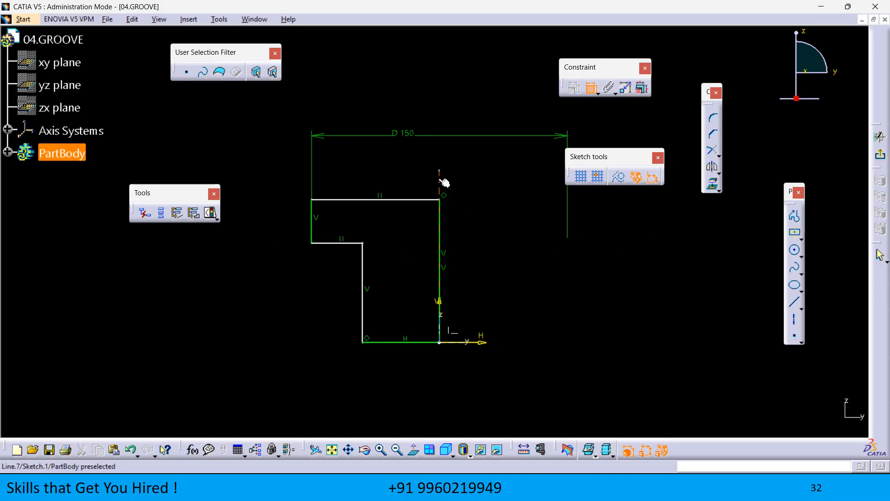
click(363, 276)
right_click(396, 390)
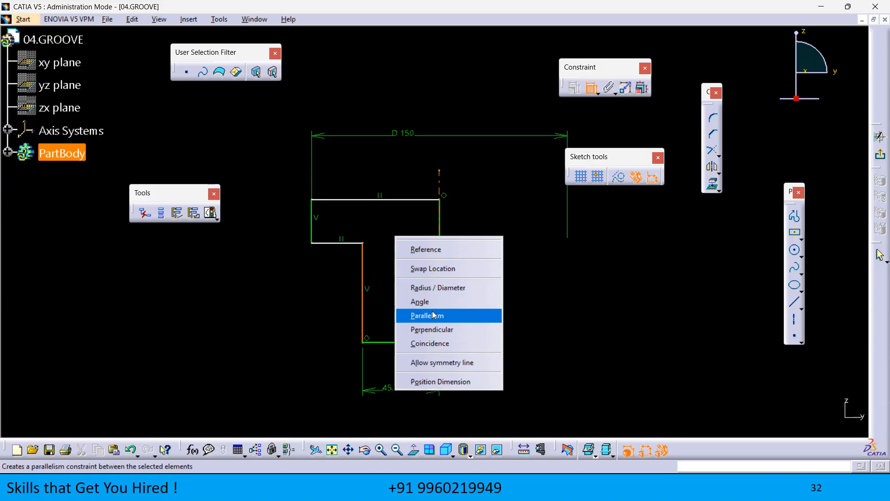
click(436, 288)
double_click(410, 379)
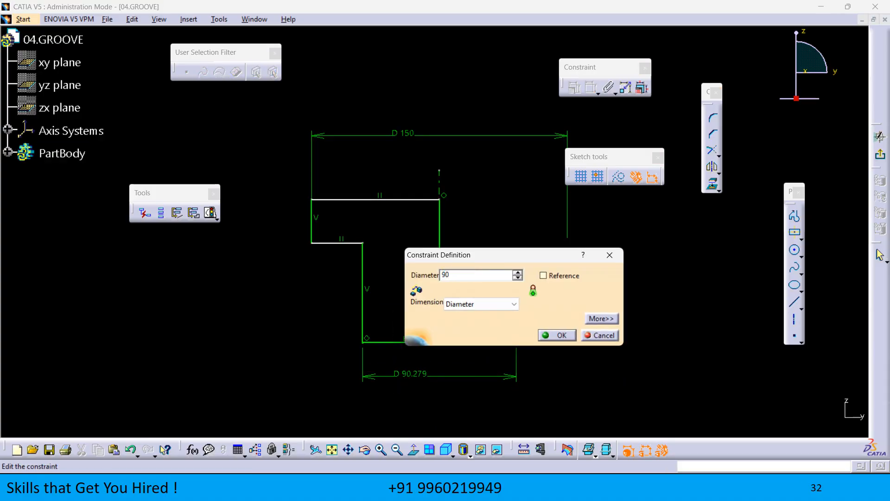
key(Return)
- Dimension the profile's overall height along its inner edge and set it to 90 mm
click(439, 215)
click(487, 247)
double_click(491, 244)
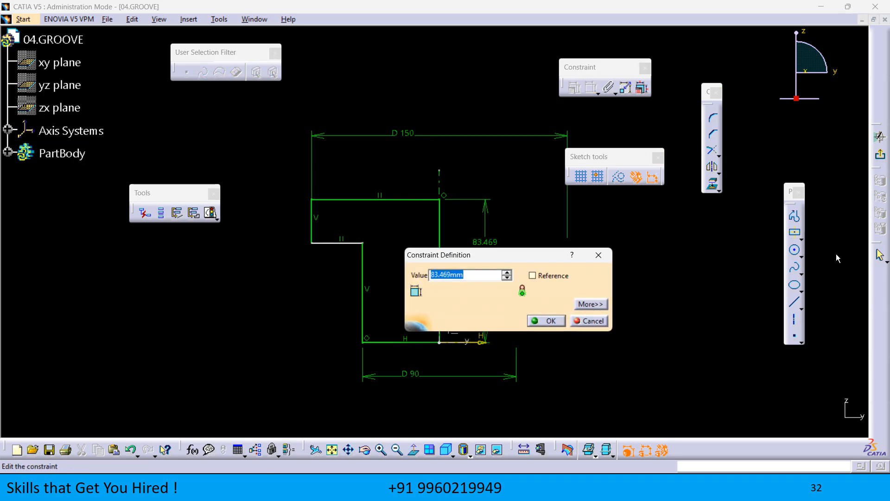
key(Return)
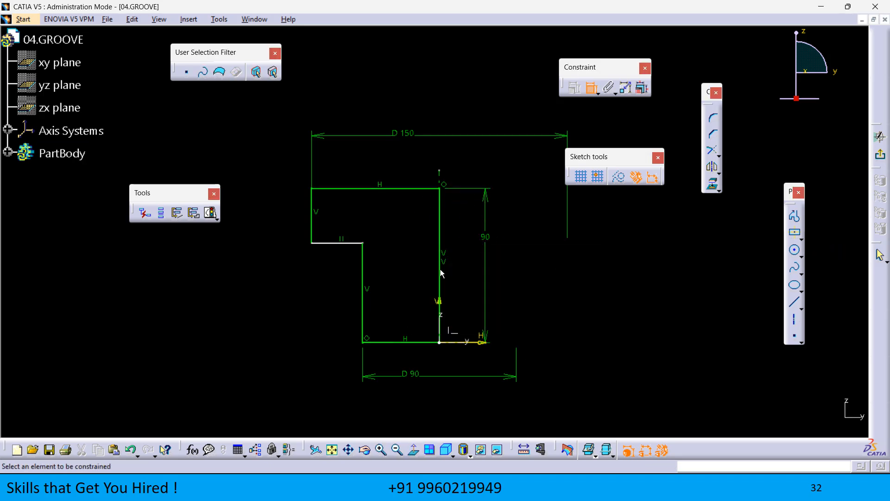
- Dimension the short upper outer edge of the profile and set the flange thickness to 25 mm
click(311, 225)
click(284, 219)
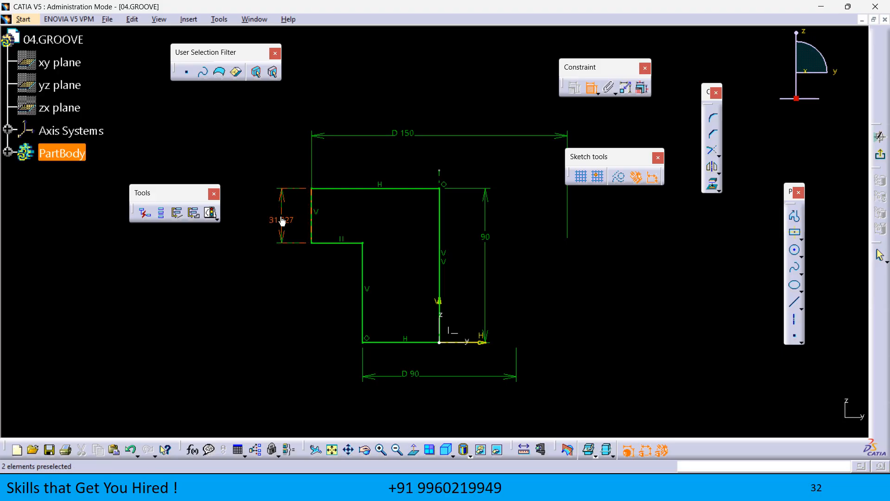
double_click(283, 220)
key(Return)
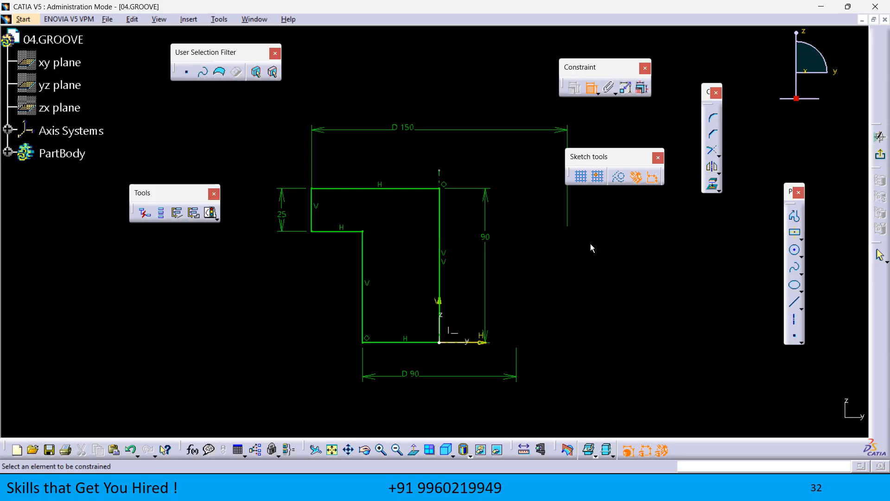
- Exit the sketch and revolve the profile about its sketch axis with the Shaft tool through 360 deg
click(882, 160)
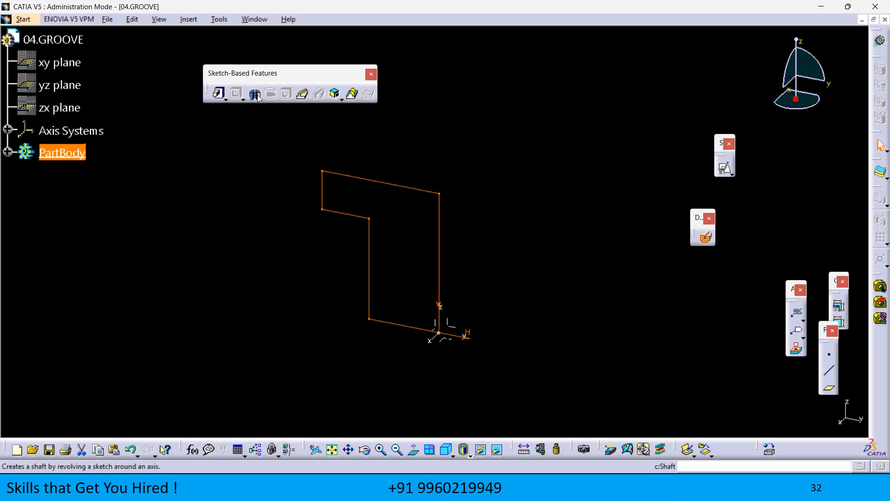
click(258, 97)
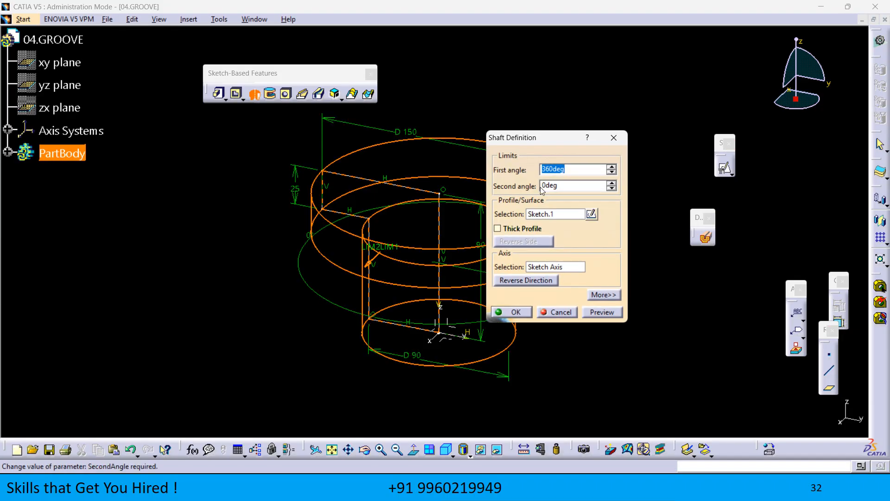
click(507, 315)
- Open a positioned sketch on the axis system's YZ plane with implicit origin and orientation
middle_drag(604, 346, 522, 235)
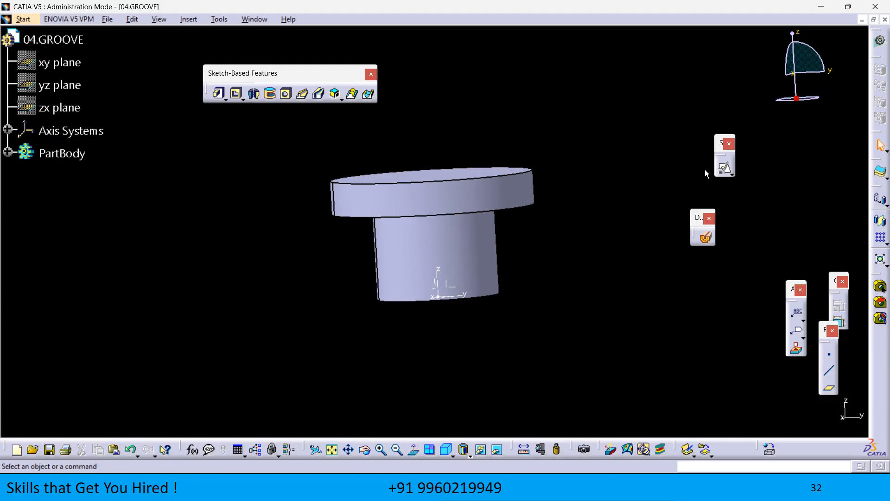
click(724, 168)
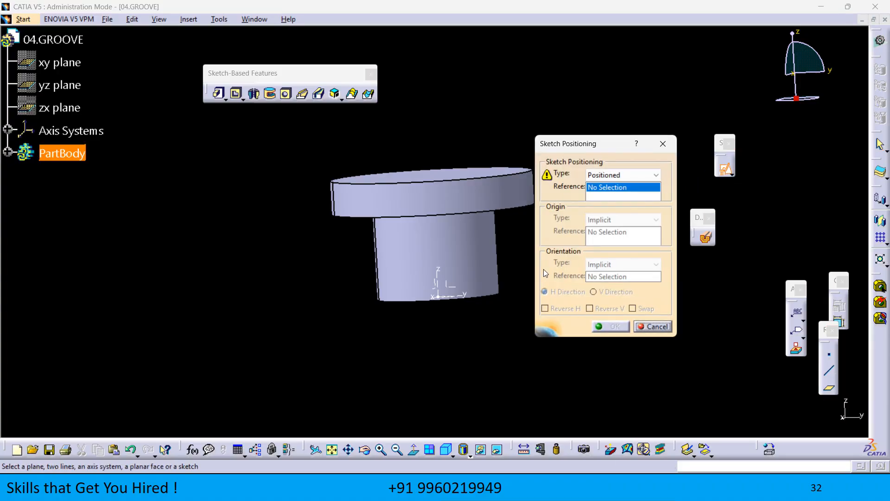
click(454, 288)
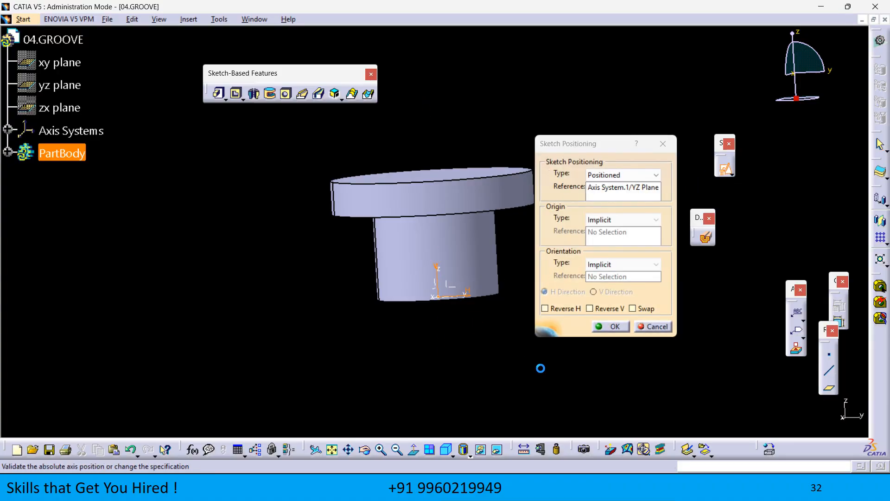
click(616, 326)
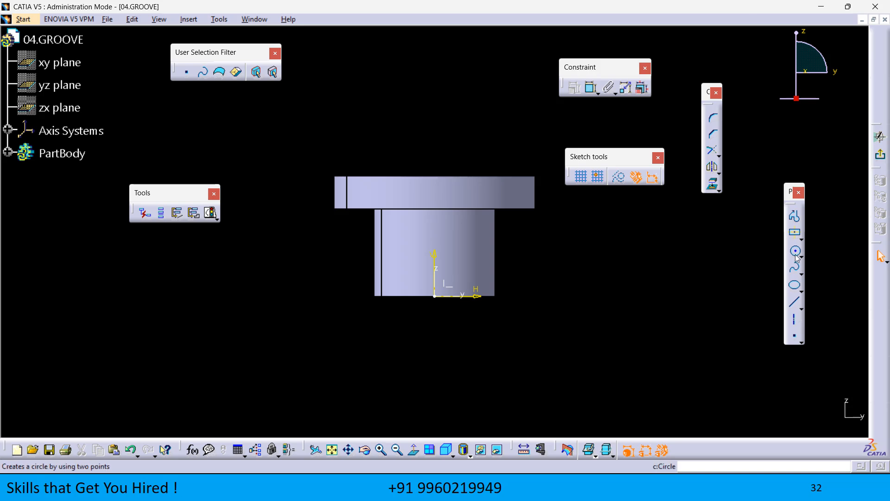
- Sketch a circle about 20 mm in diameter centred near the outer wall of the lower cylinder, below the flange
click(796, 257)
middle_drag(474, 343, 487, 292)
click(525, 253)
click(533, 269)
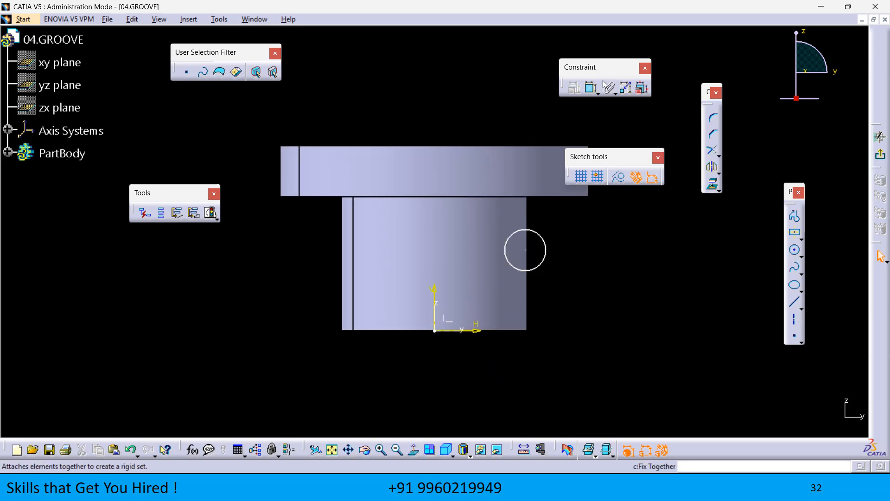
- Dimension the circle and set its diameter to 20 mm
click(625, 87)
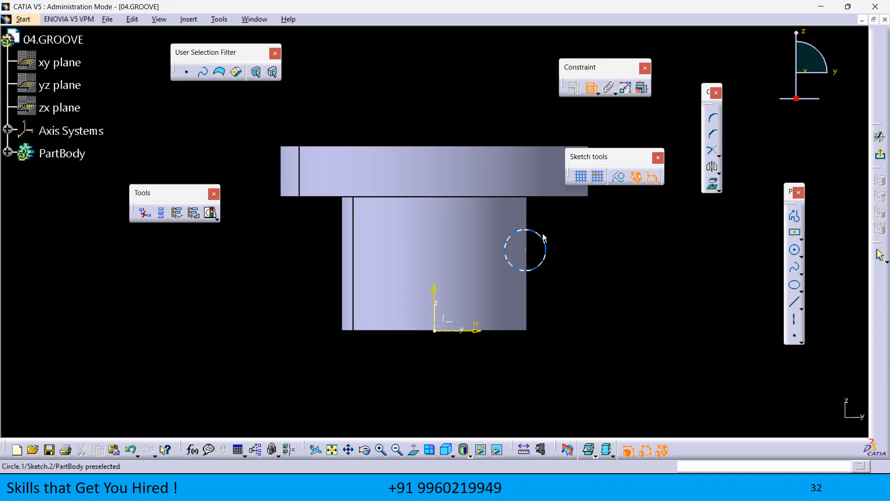
click(543, 237)
click(592, 234)
double_click(594, 233)
text(20mm)
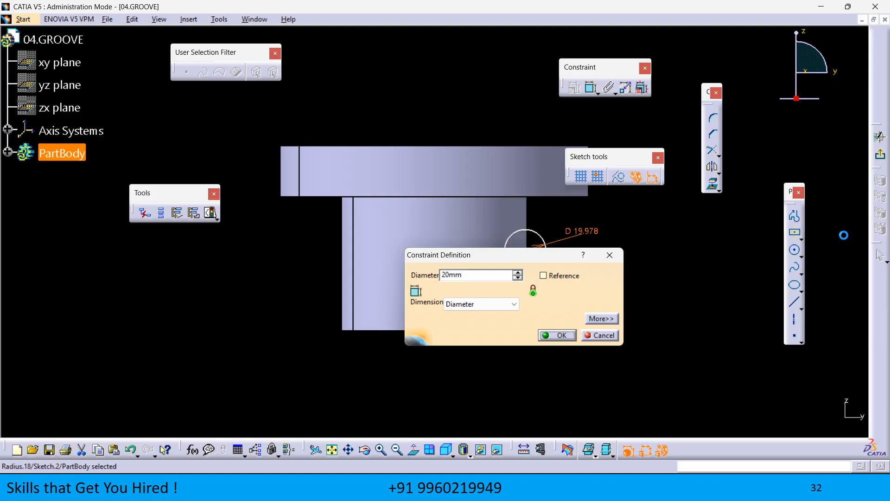
key(Return)
- Dimension the horizontal distance from the sketch's V axis to the circle's centre
click(591, 87)
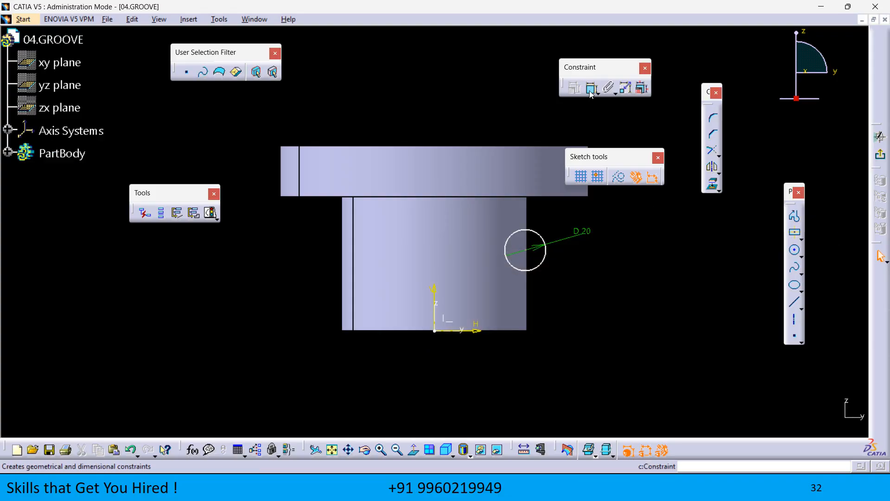
click(433, 285)
click(521, 255)
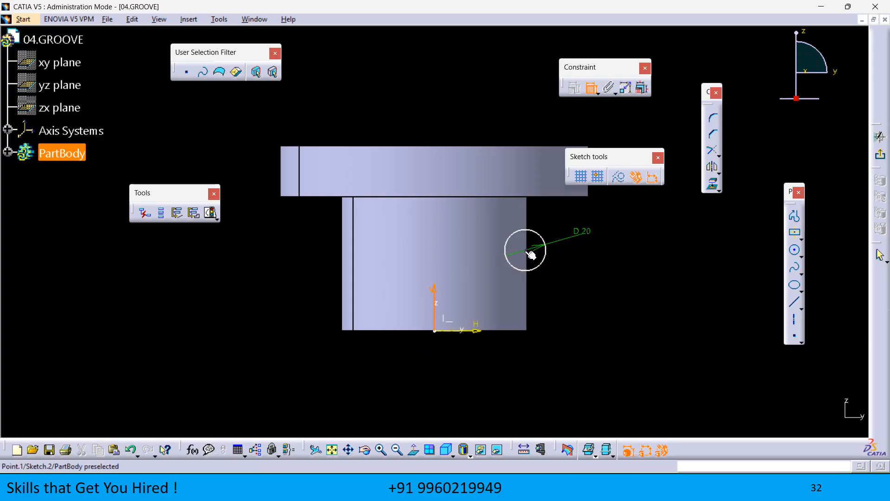
click(466, 379)
- Draw a vertical sketch axis about 108.5 mm long from the origin through the middle of the solid
click(794, 320)
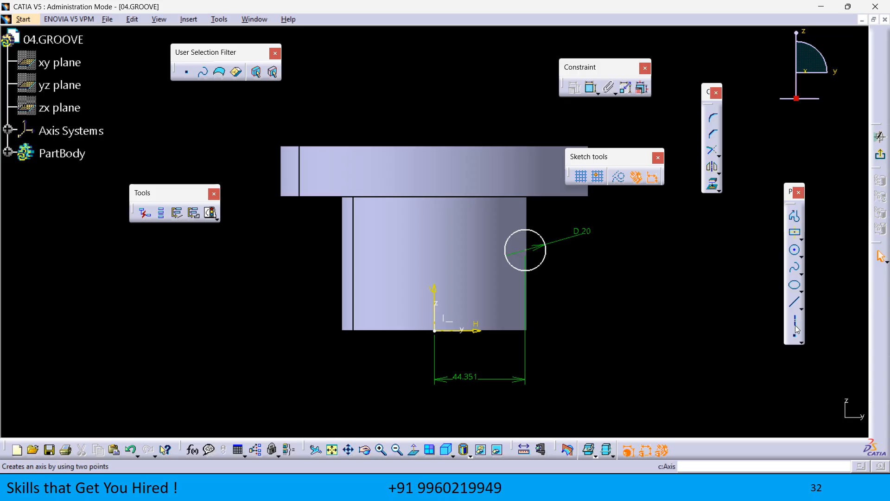
click(435, 330)
click(435, 108)
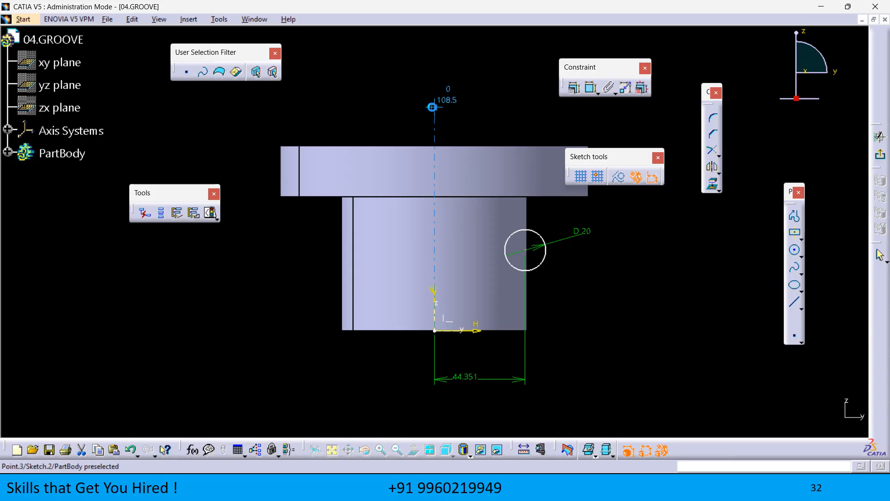
- Delete the horizontal distance dimension between the V axis and the circle's centre
click(469, 378)
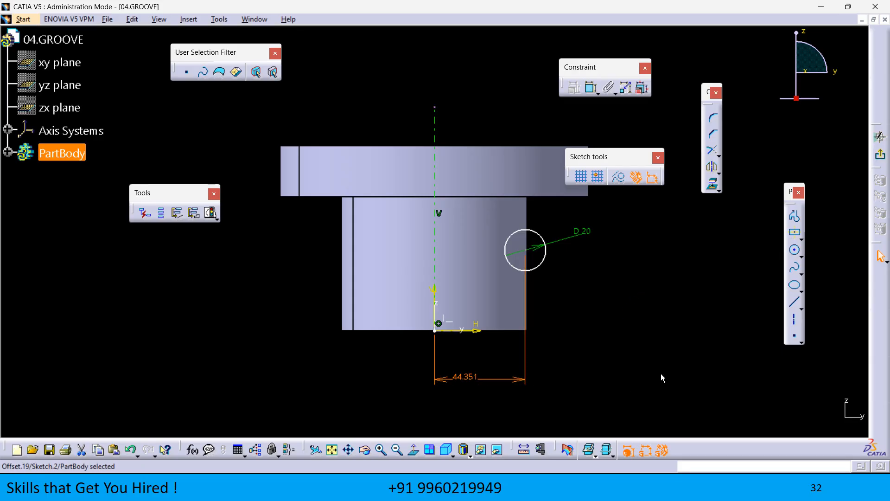
key(Delete)
- Dimension the circle's centre from the vertical sketch axis as a diameter, placing the dimension below the solid
click(592, 88)
click(434, 119)
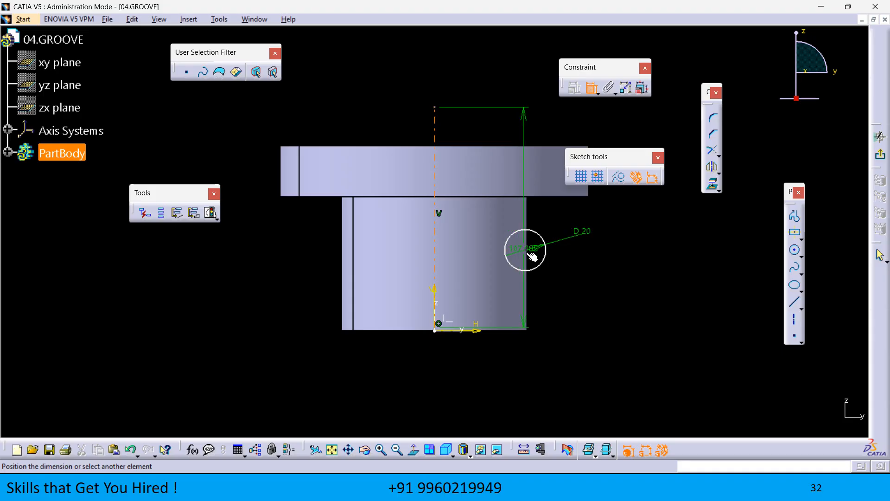
middle_drag(521, 286, 525, 221)
middle_drag(676, 301, 503, 289)
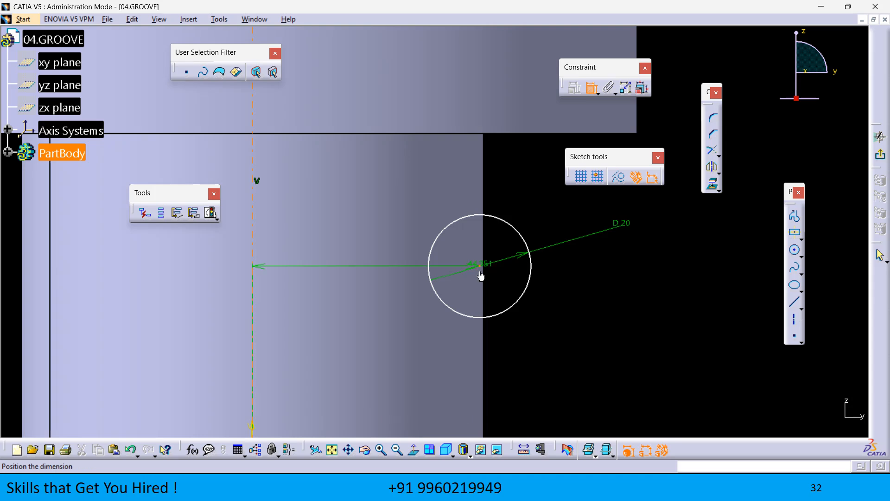
middle_drag(484, 269, 573, 104)
right_click(450, 342)
click(481, 396)
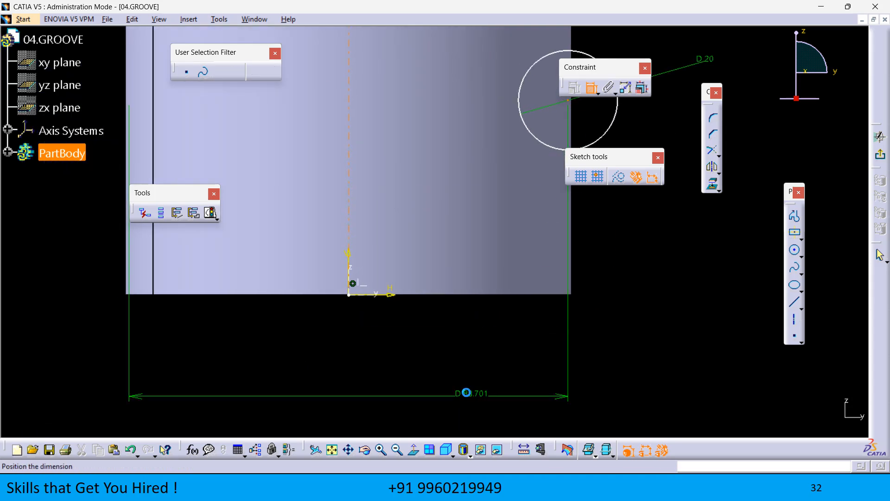
click(411, 350)
- Set the diameter dimension about the sketch axis to 88 mm
middle_drag(429, 359, 431, 398)
double_click(416, 307)
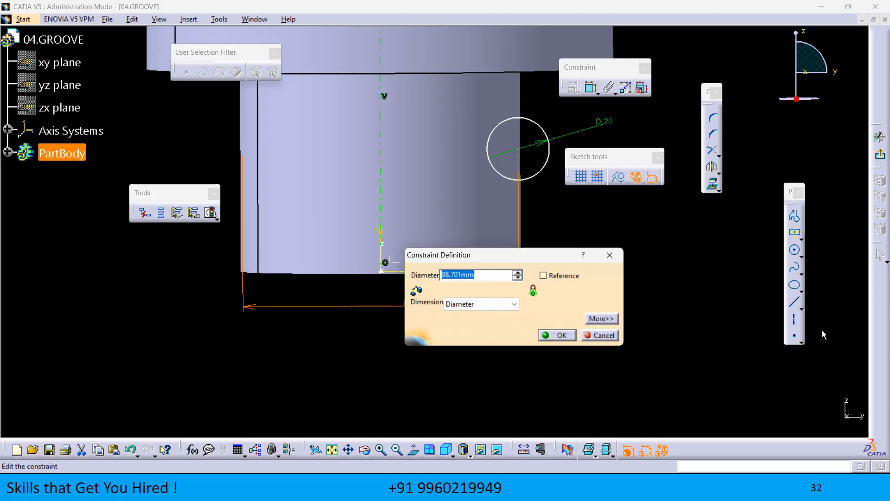
key(Return)
middle_drag(642, 309, 632, 354)
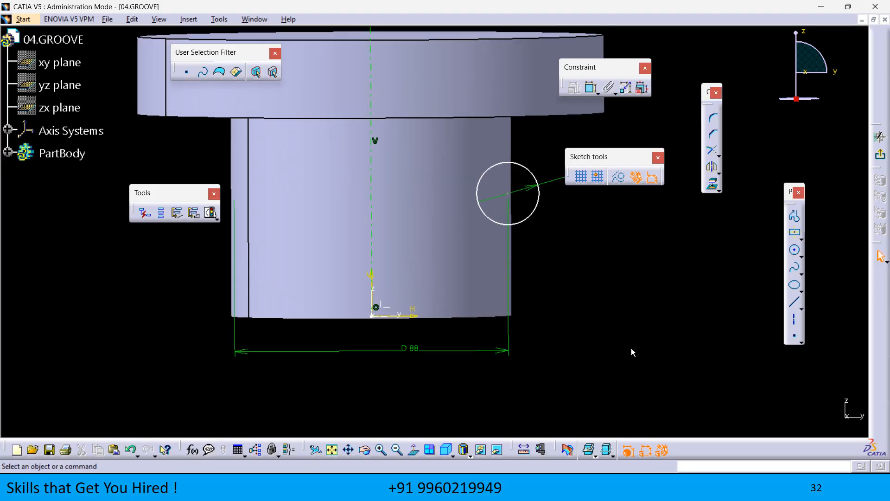
- Dimension the height of the circle's centre above the H axis and set it to 40 mm
click(591, 88)
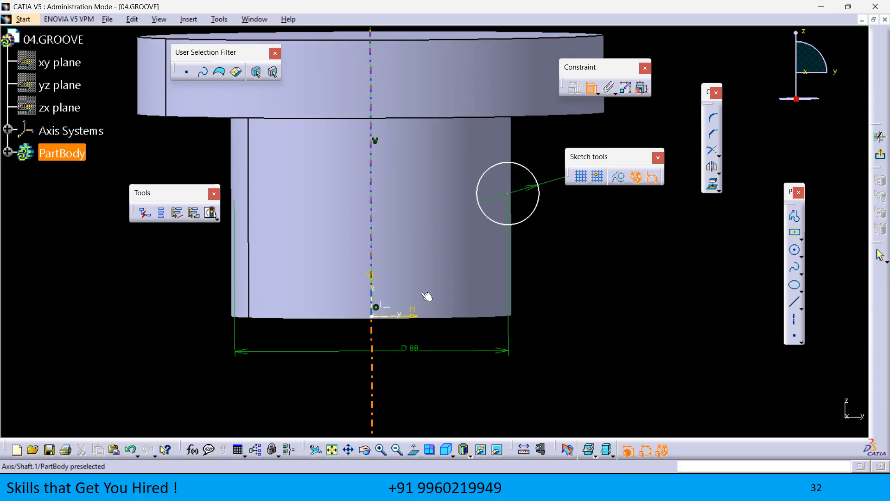
click(419, 312)
click(508, 193)
click(574, 311)
double_click(572, 304)
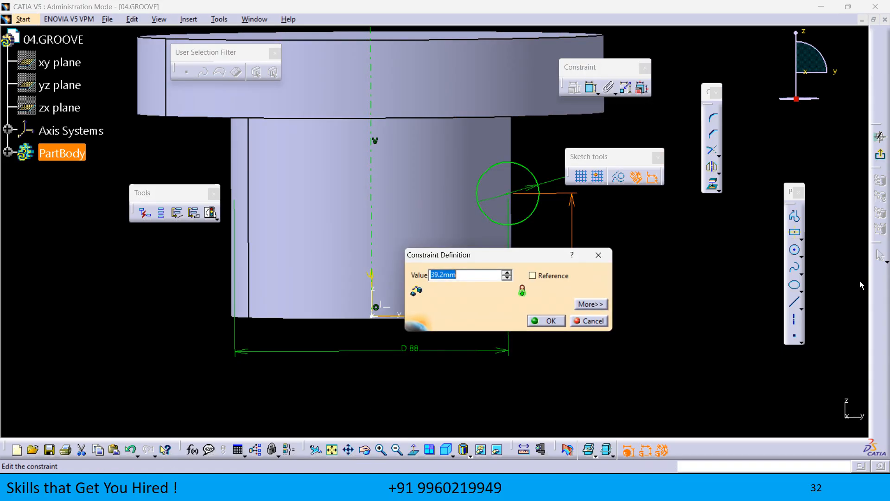
text(40mm)
key(Return)
click(607, 350)
- Check the sketch solving status of the dimensioned circle and axis
middle_drag(607, 350, 639, 408)
middle_drag(647, 291, 618, 303)
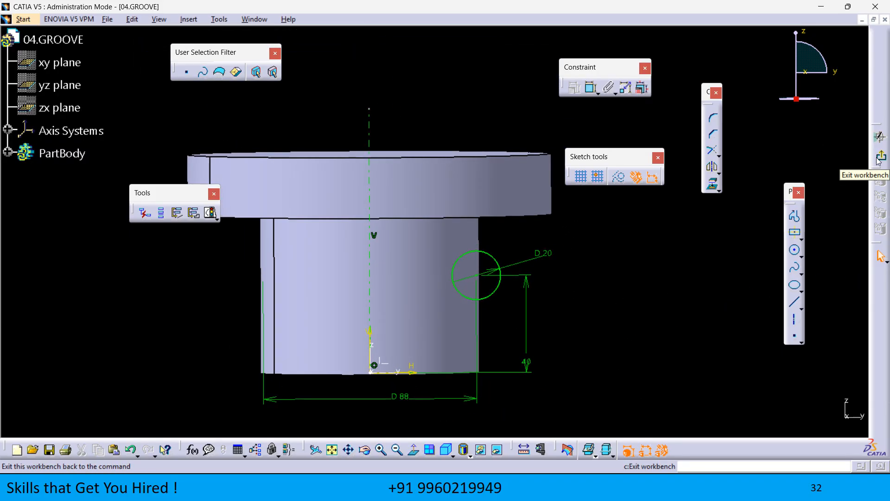
click(211, 213)
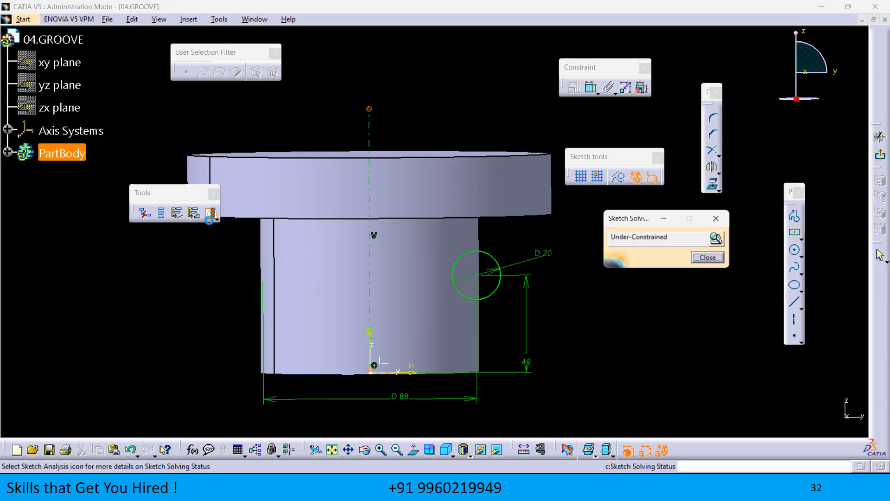
click(711, 258)
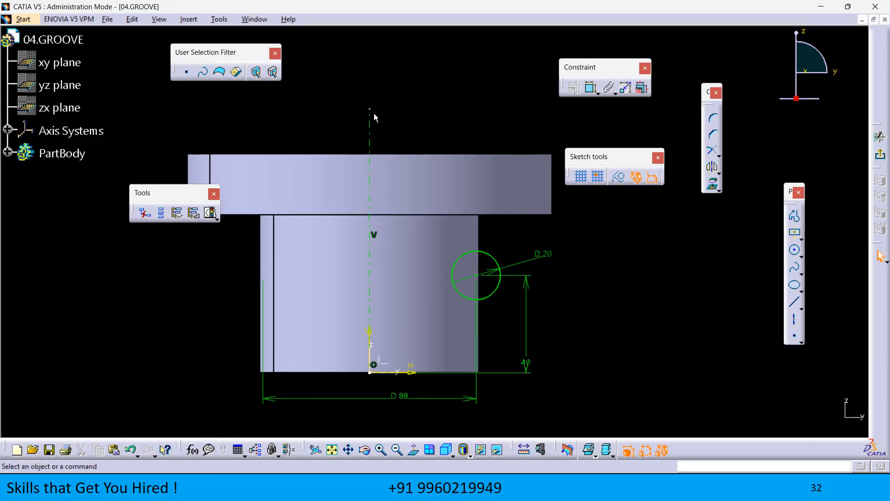
- Constrain the sketch axis's upper endpoint coincident with the top edge of the flange
click(592, 87)
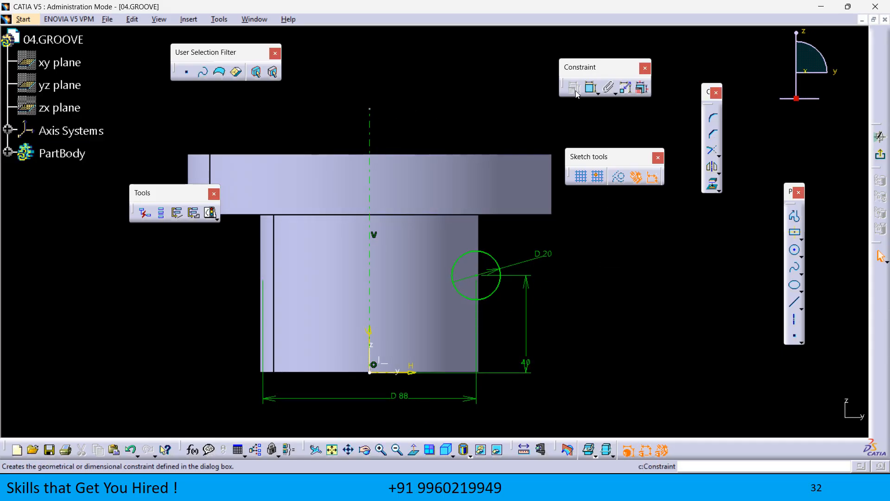
click(370, 109)
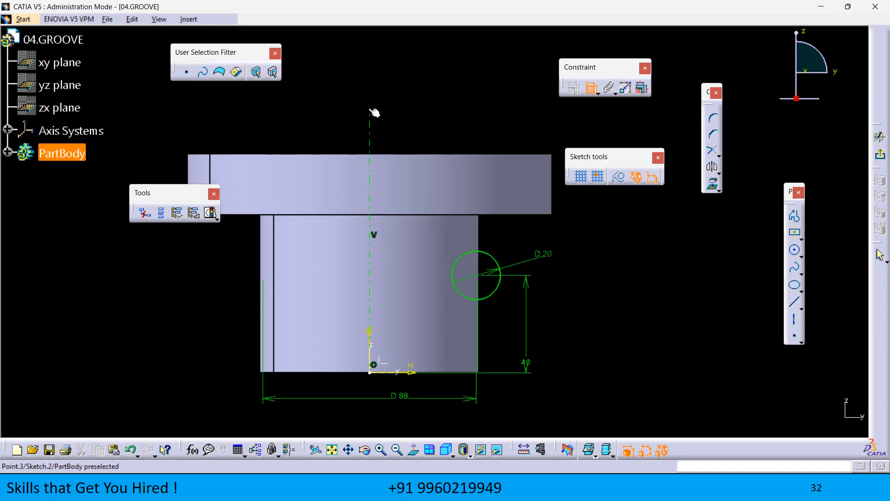
click(402, 155)
right_click(431, 115)
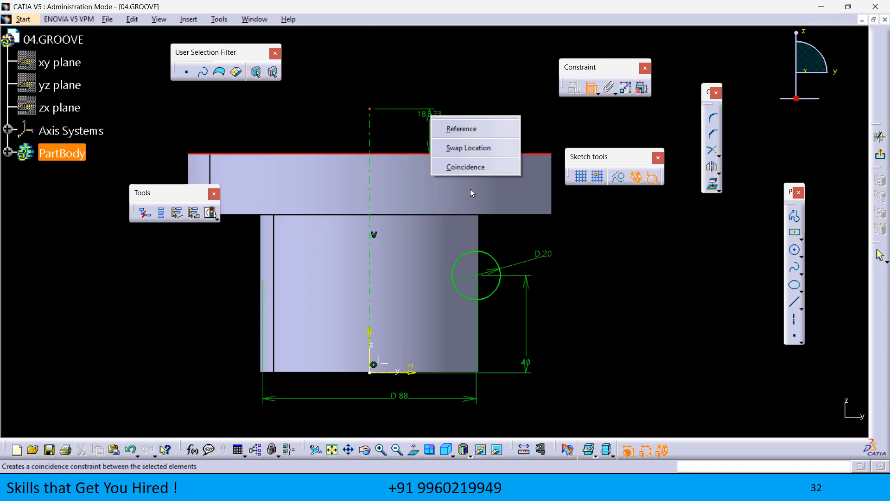
click(458, 169)
- Exit the sketch, reopen it from the circle and check its solving status again
click(880, 154)
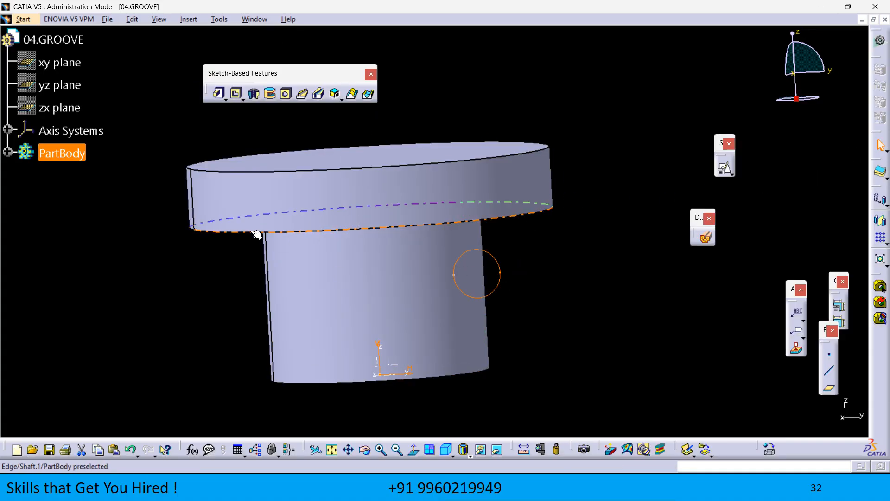
double_click(498, 269)
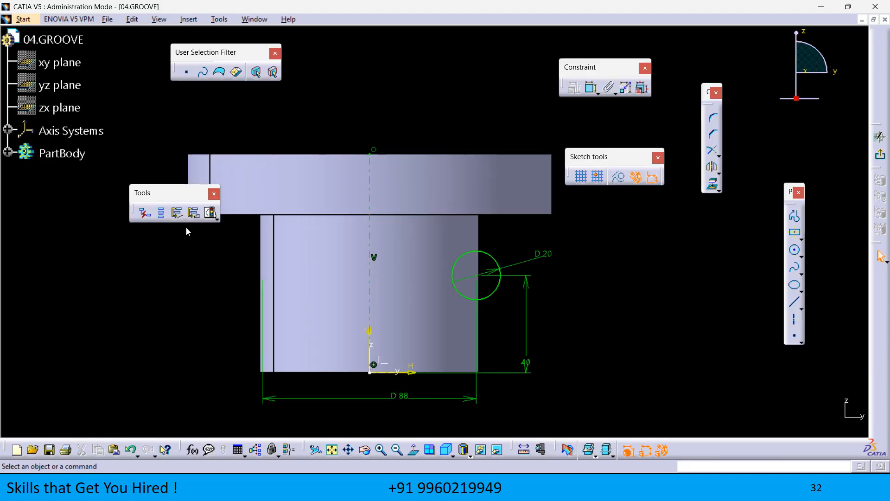
click(211, 213)
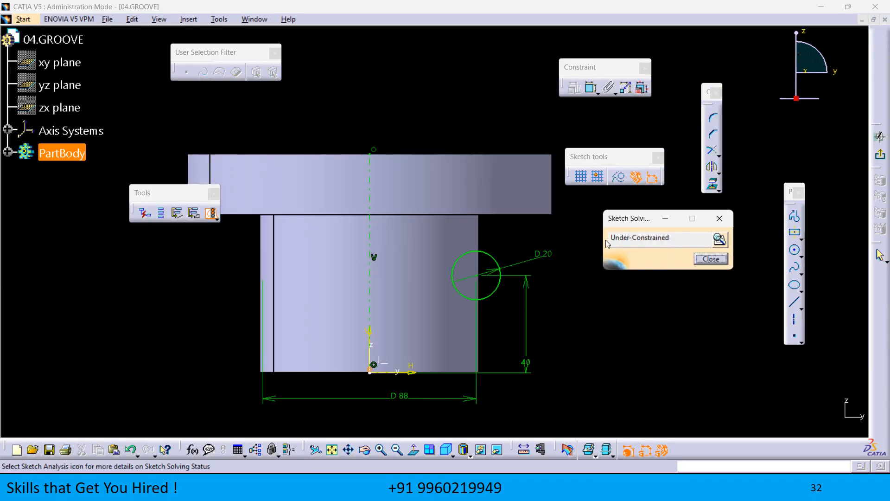
middle_drag(430, 348, 490, 274)
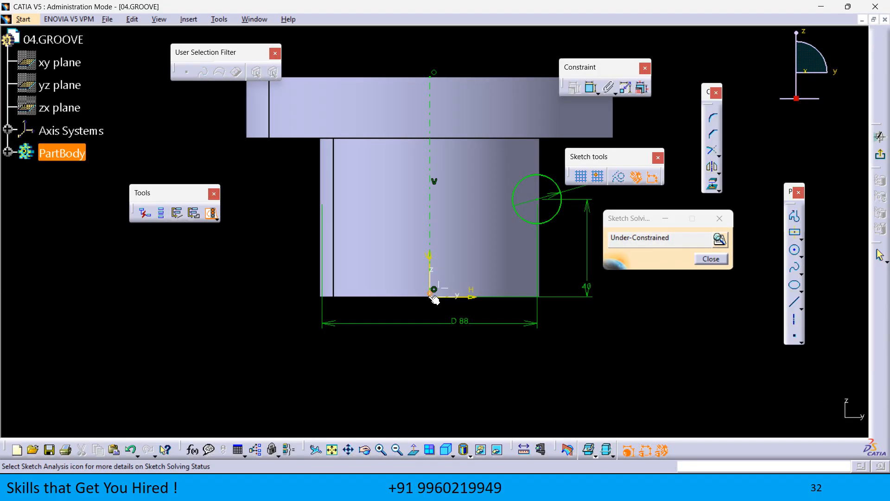
click(711, 259)
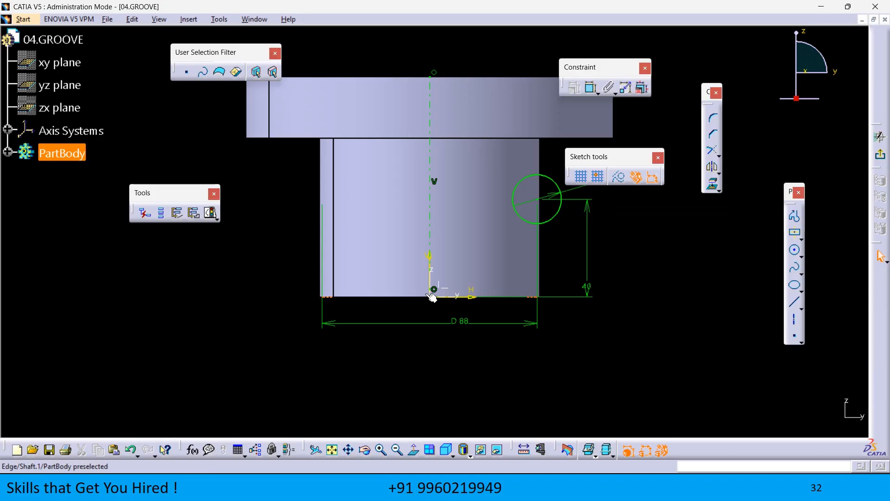
- Extend the axis's lower endpoint about 16 mm below the origin and constrain it coincident with the H axis
drag(434, 295, 427, 338)
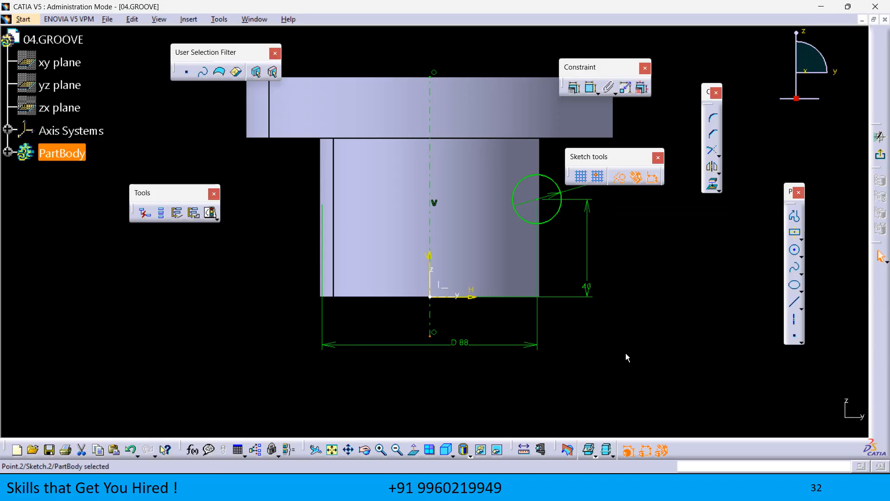
click(591, 87)
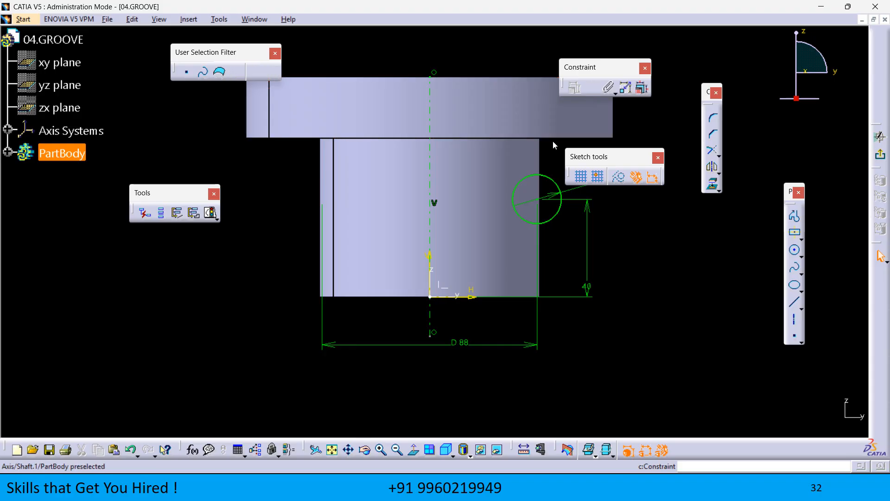
click(434, 332)
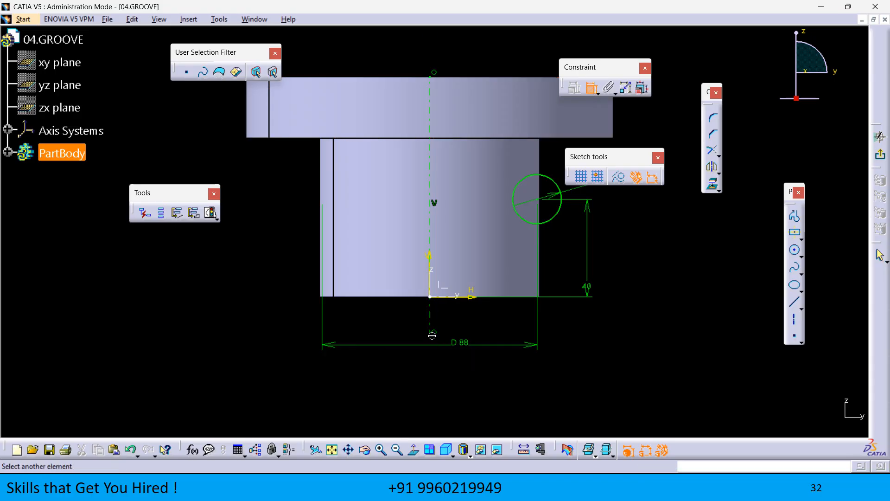
click(476, 301)
right_click(465, 325)
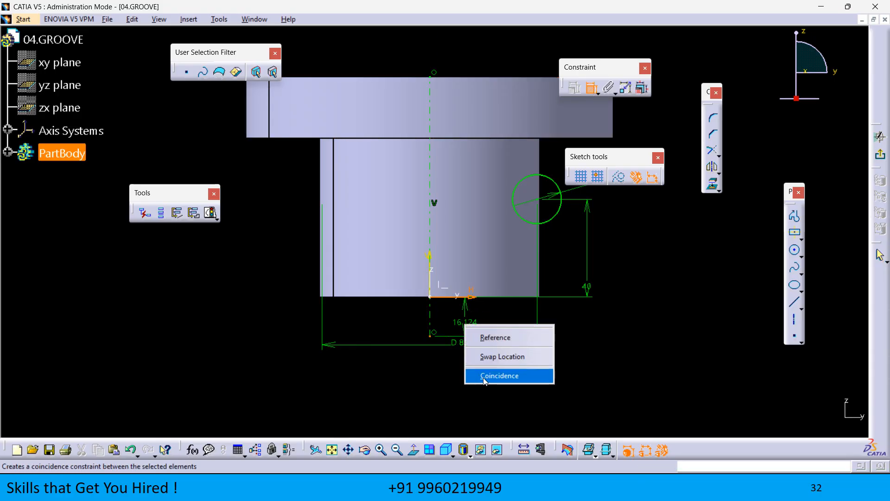
click(484, 378)
- Run Sketch Analysis from the solving status and examine the circle's entry in the geometry check
middle_drag(658, 320, 630, 374)
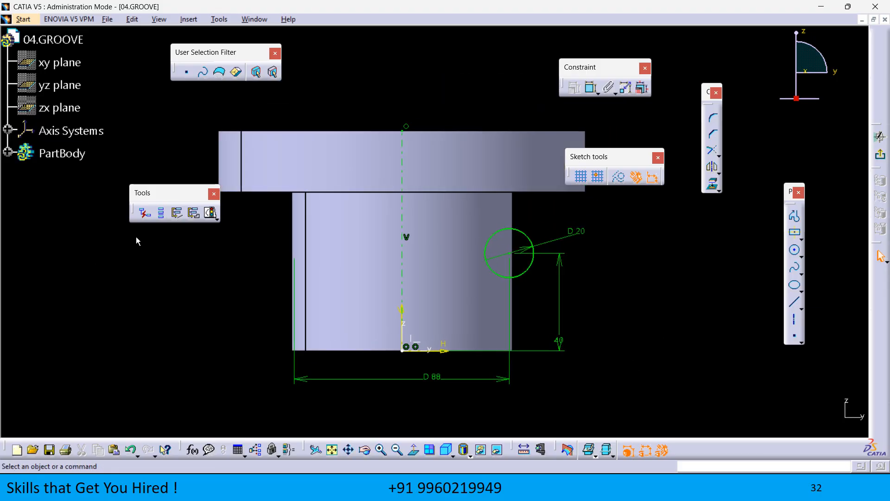
click(211, 213)
click(719, 239)
click(543, 131)
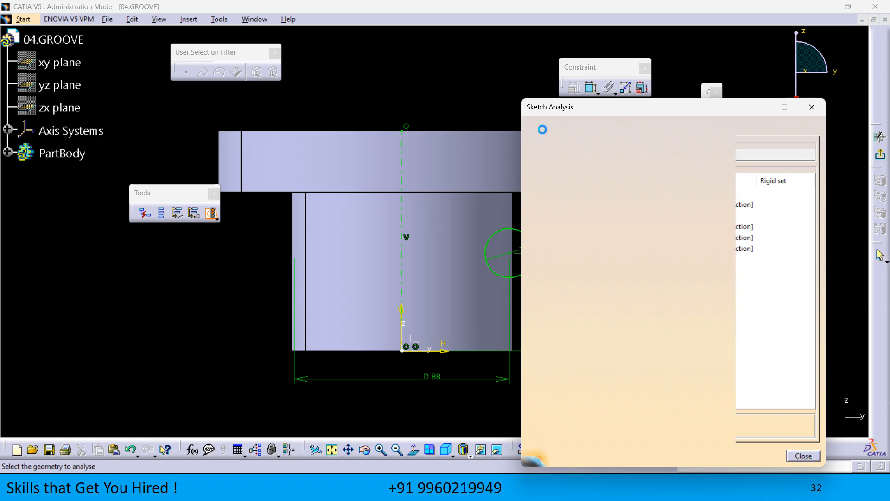
click(625, 195)
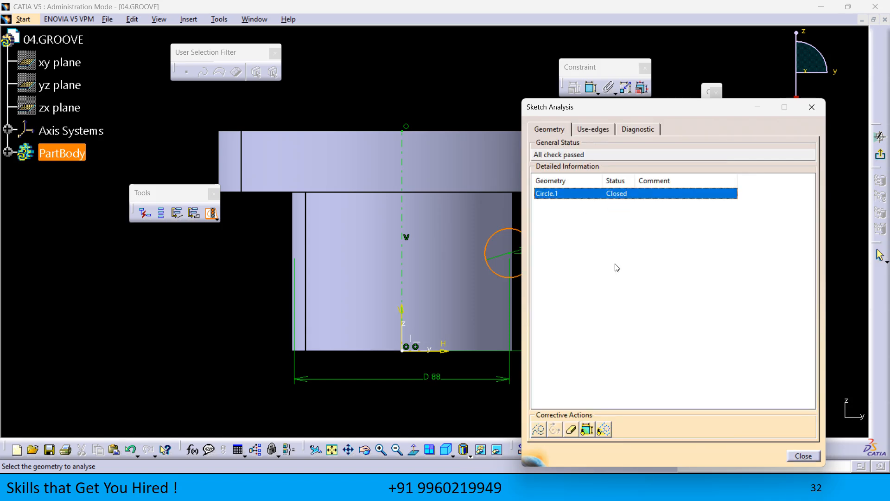
click(803, 456)
- Exit the sketch and start a Groove from the circle around the sketch axis, expanding PartBody in the tree
middle_drag(644, 372, 647, 324)
scroll(647, 323, down, 1)
click(880, 155)
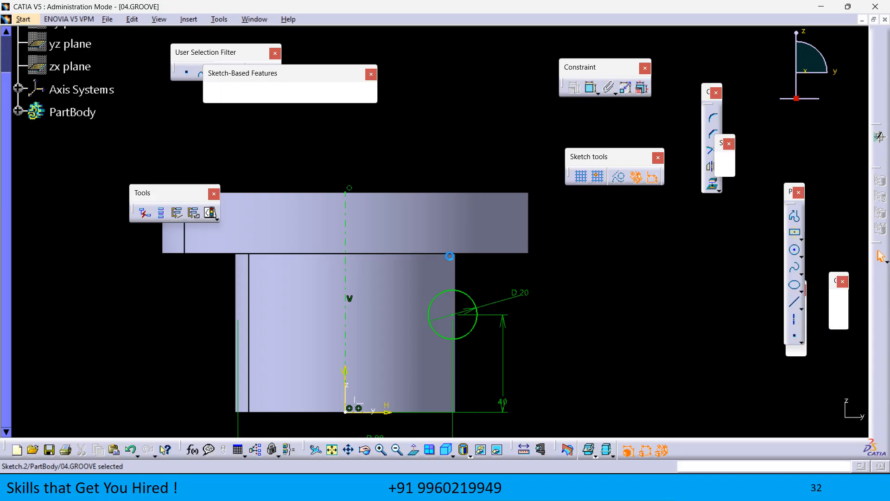
mouse_move(427, 263)
middle_down()
mouse_move(421, 282)
mouse_move(443, 250)
mouse_move(437, 254)
mouse_move(271, 119)
middle_up()
click(273, 94)
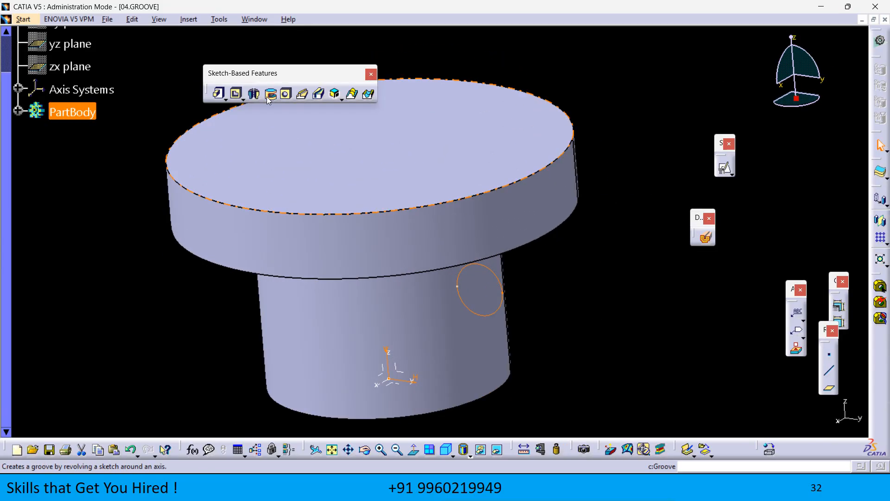
click(19, 113)
- Set the groove's first angle to 180 degrees, reverse its direction and preview the cut
drag(544, 140, 569, 121)
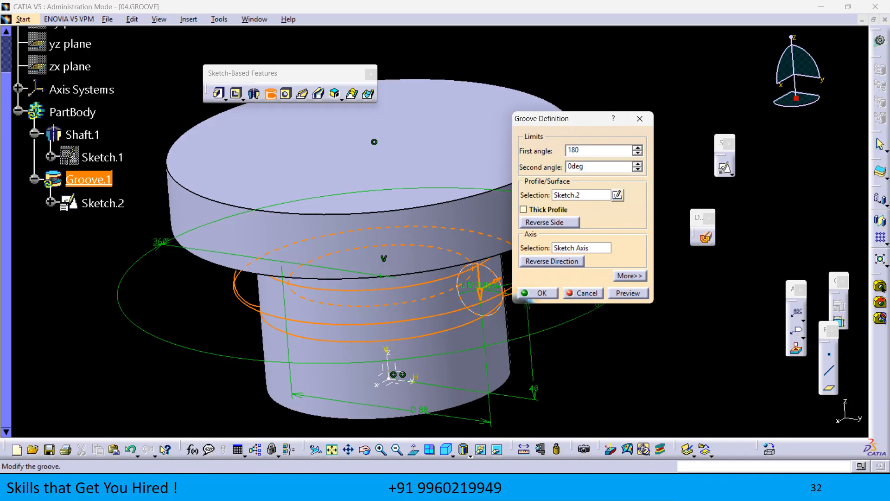
key(Return)
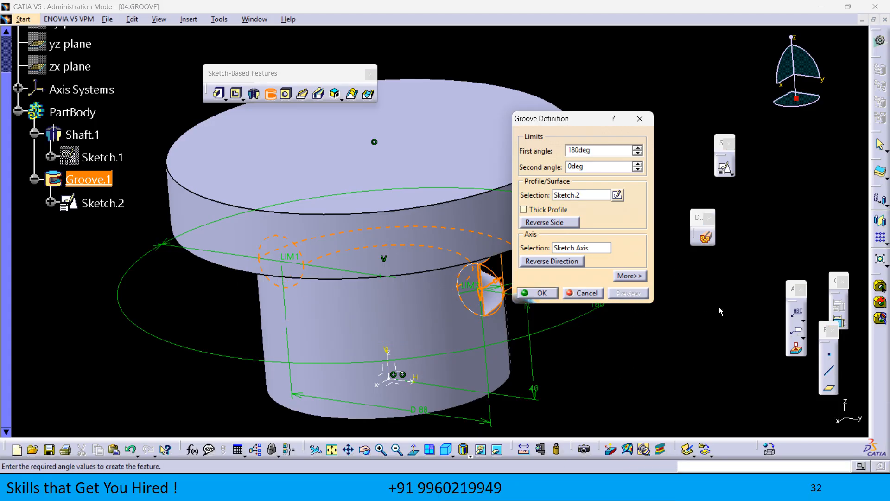
click(550, 262)
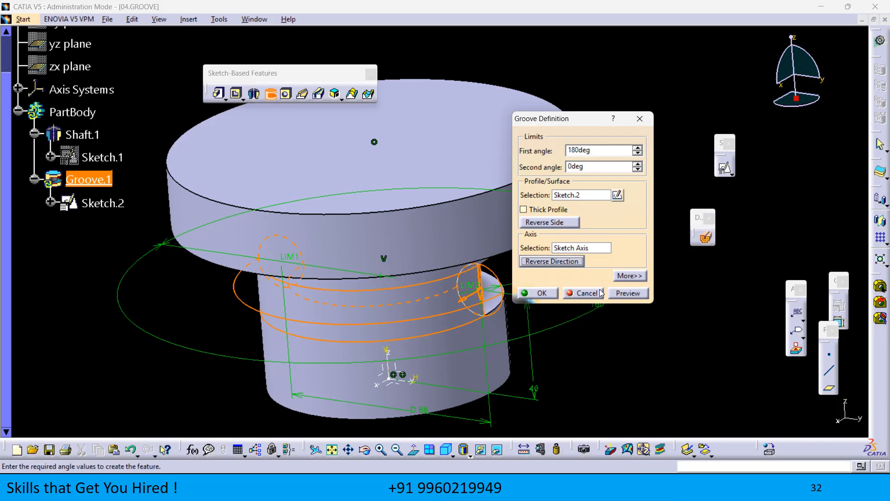
click(624, 293)
middle_drag(389, 351, 391, 315)
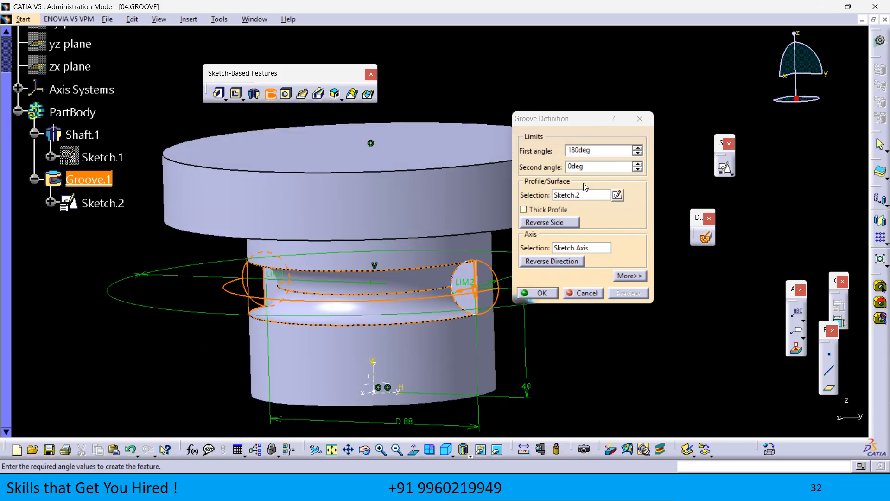
- Set the groove's second angle to 60 degrees and preview the cut from several sides
click(578, 166)
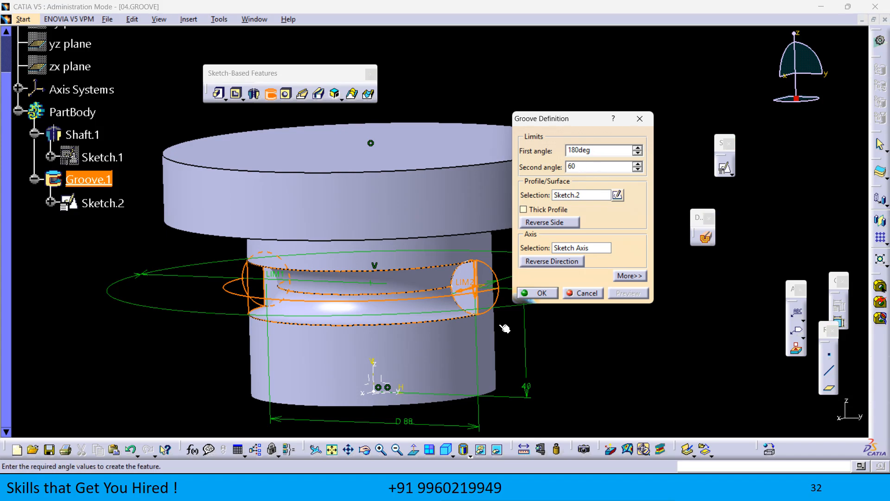
click(625, 295)
middle_drag(471, 332, 411, 331)
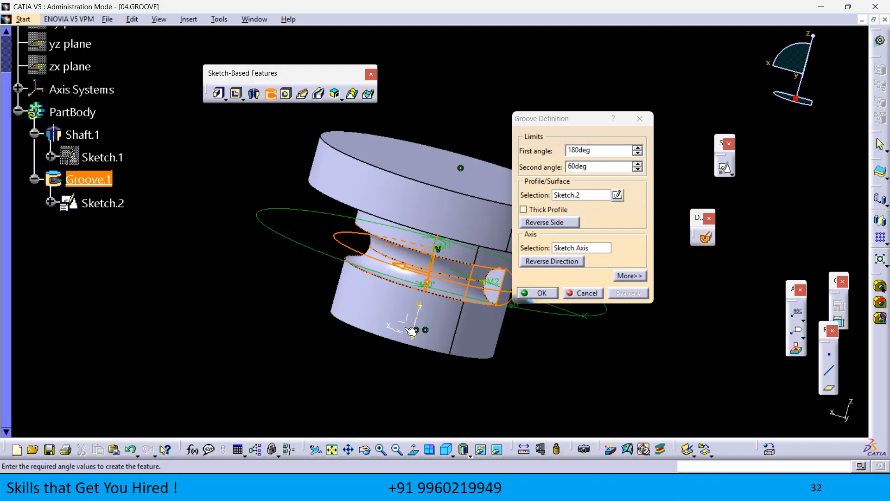
mouse_move(390, 333)
middle_down()
mouse_move(427, 329)
mouse_move(364, 366)
mouse_move(352, 388)
mouse_move(371, 344)
middle_up()
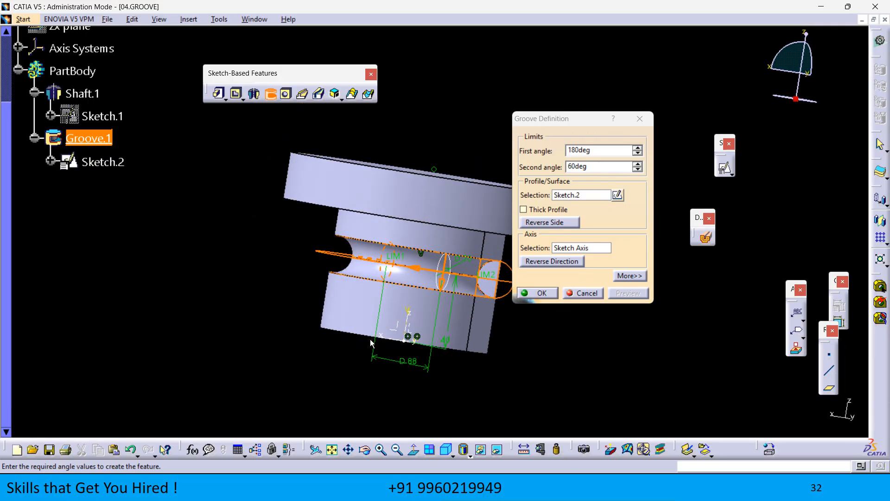
- Set the groove's second angle to 0 degrees
double_click(577, 167)
text(0)
click(555, 429)
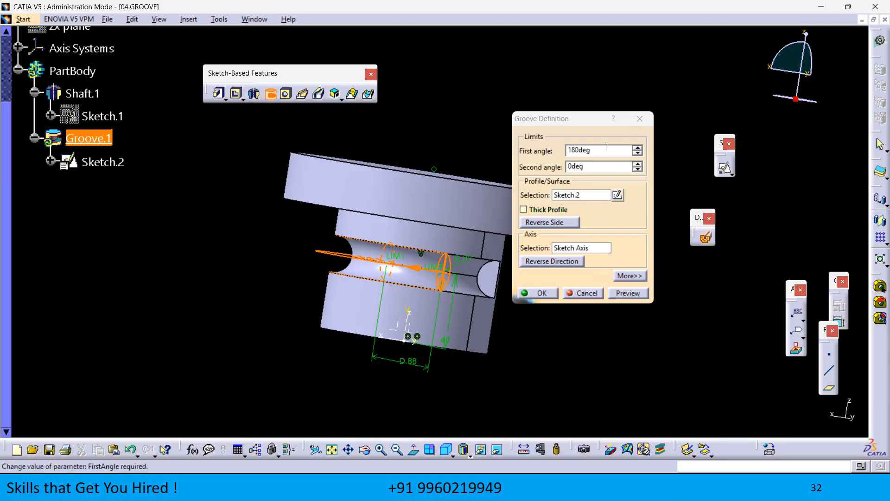
- Set the groove's first angle to 360 degrees and preview the full cut
drag(605, 147, 491, 145)
text(360)
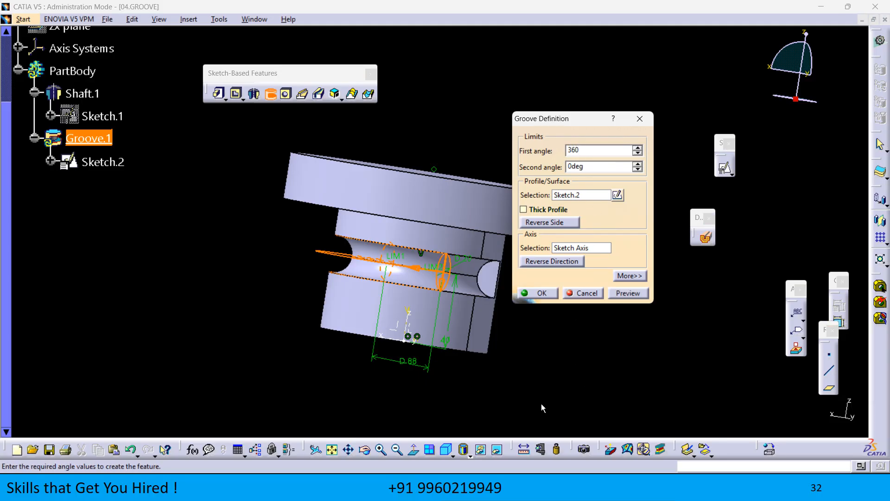
click(542, 405)
click(628, 293)
middle_drag(273, 313, 353, 204)
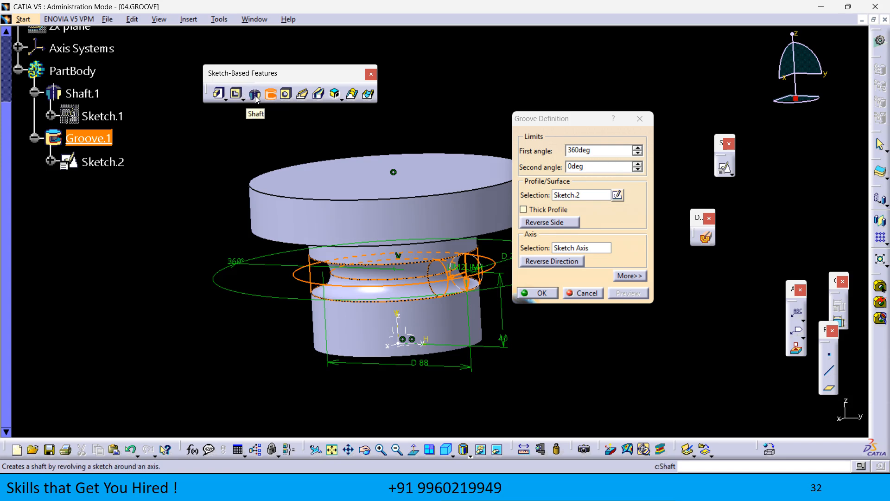
key(alt+Tab)
right_click(293, 439)
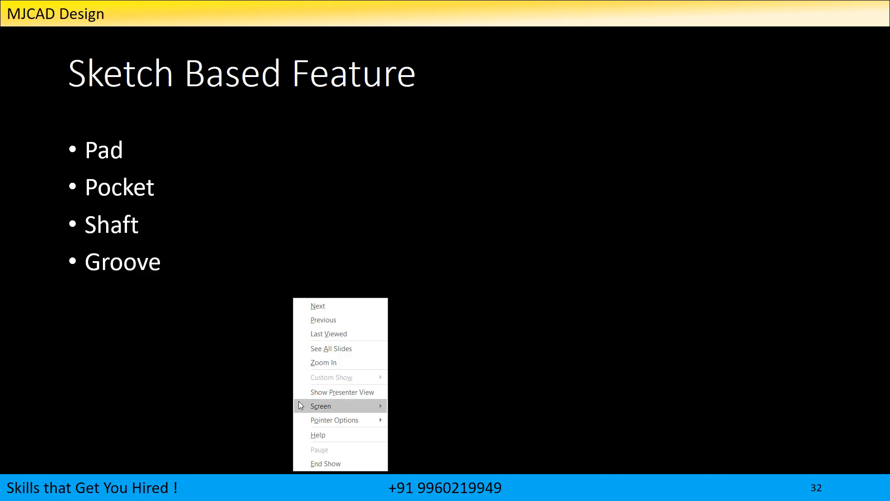
click(534, 304)
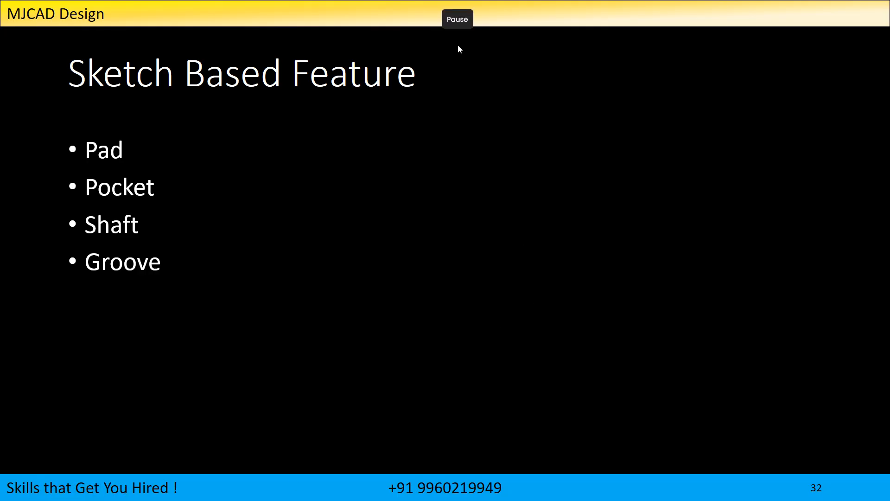
key(alt+Tab)
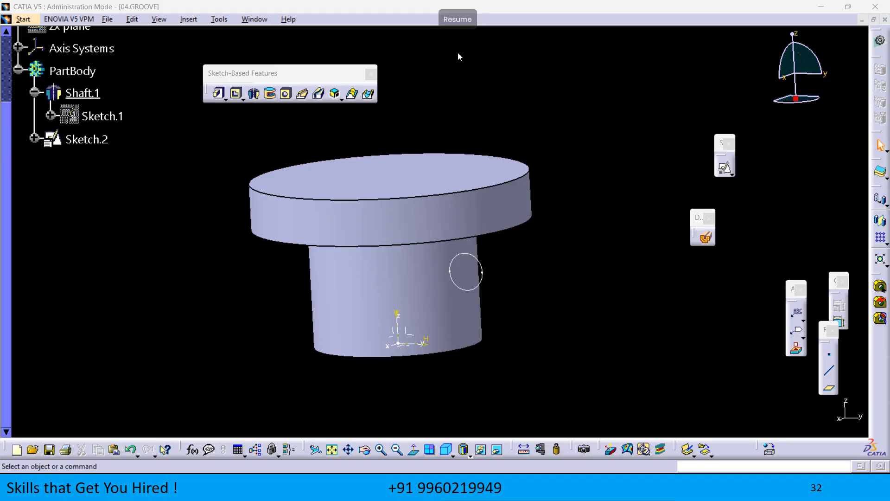
- Start a Groove from the circle sketch, using the sketch's vertical direction as the rotation axis, and preview the cut
click(271, 96)
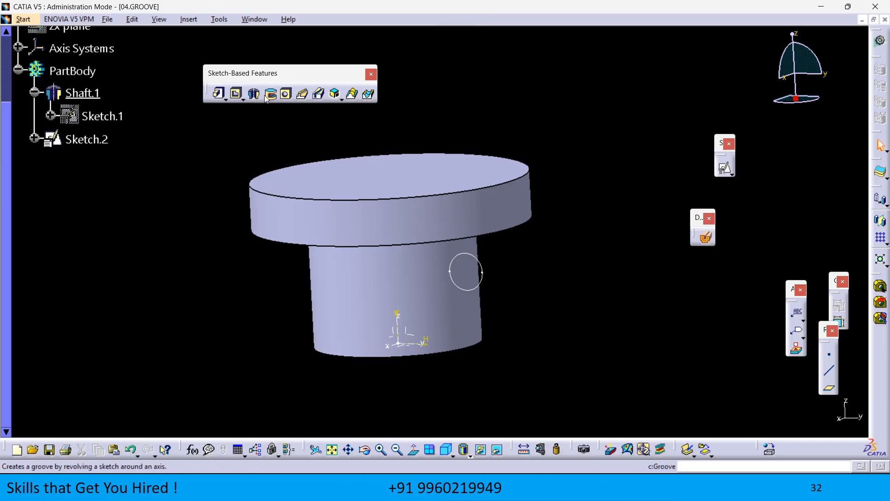
click(486, 286)
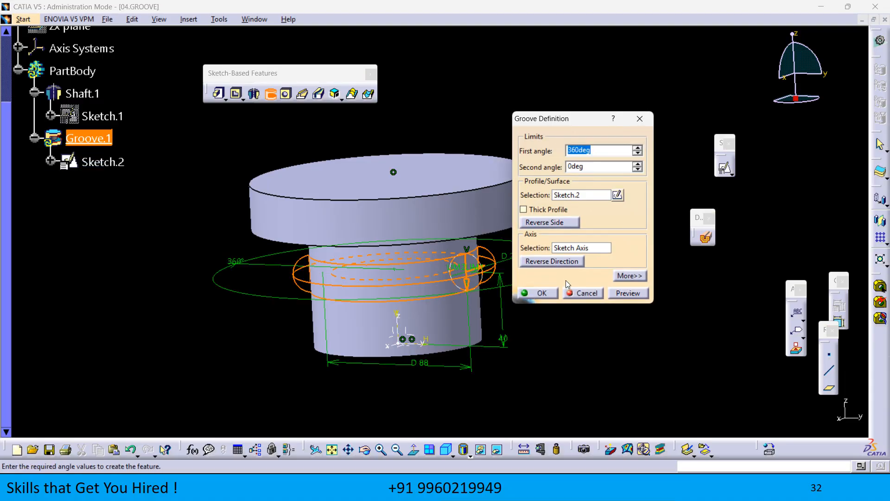
click(582, 249)
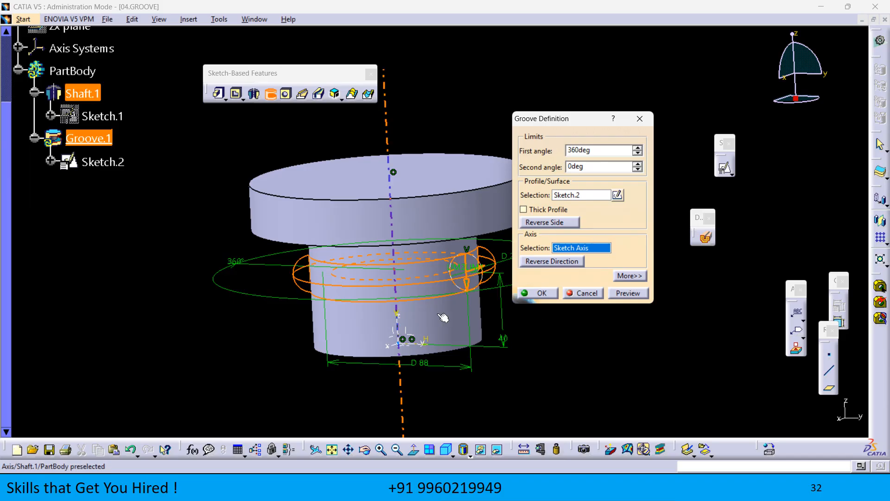
click(398, 327)
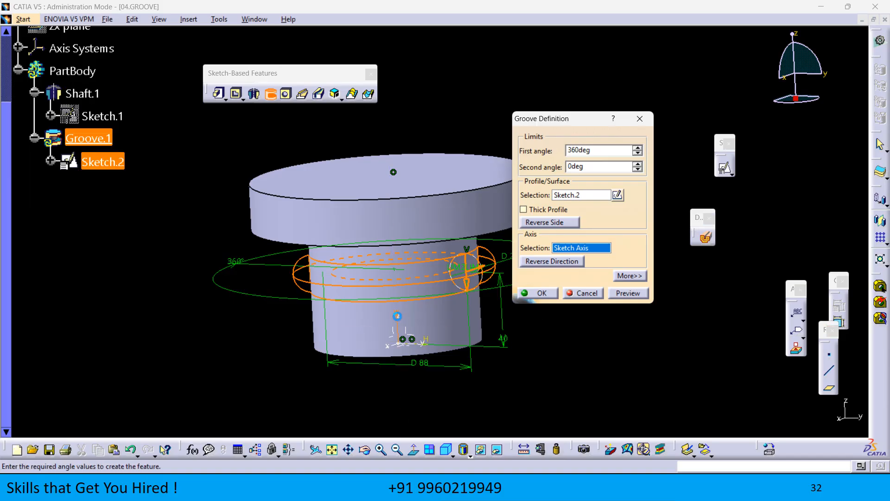
click(585, 246)
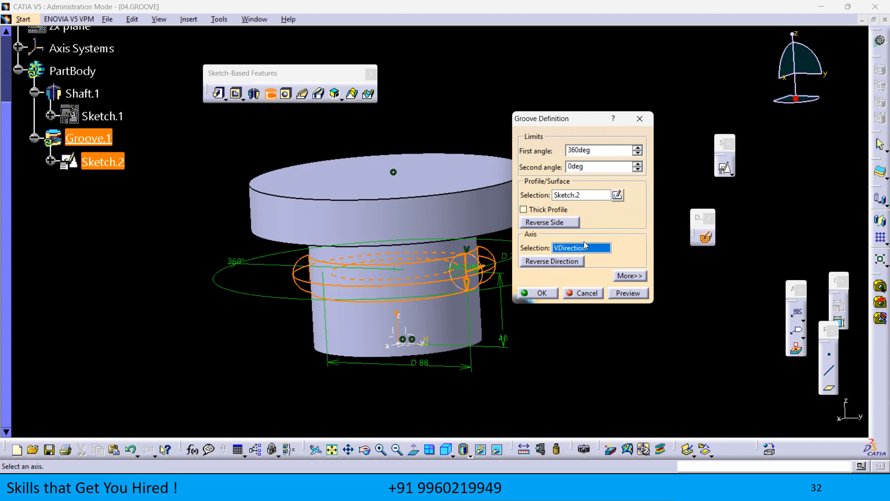
click(628, 293)
middle_drag(352, 278, 324, 282)
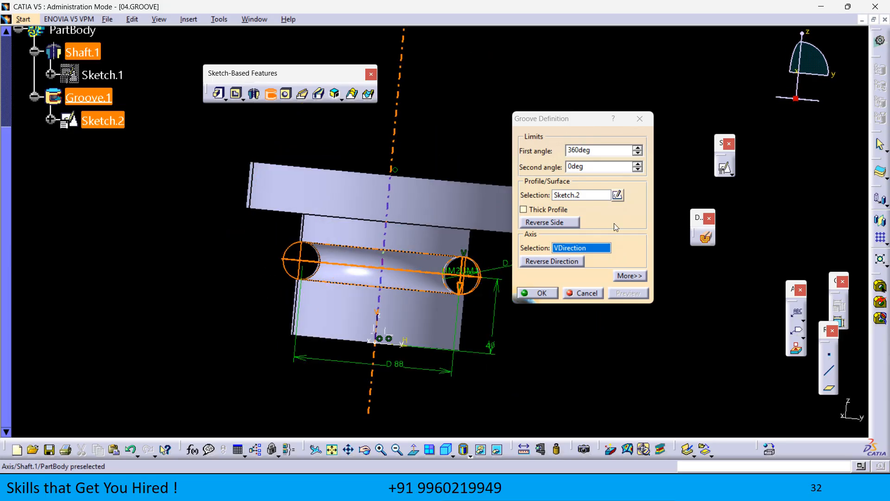
- Enable Thick Profile for the groove, set Thickness1 to 5 mm and preview the thin cut
click(579, 194)
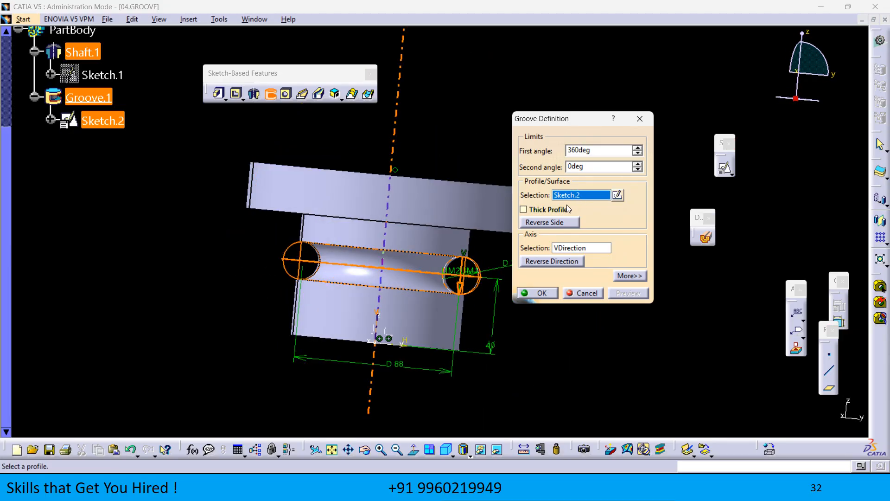
click(524, 210)
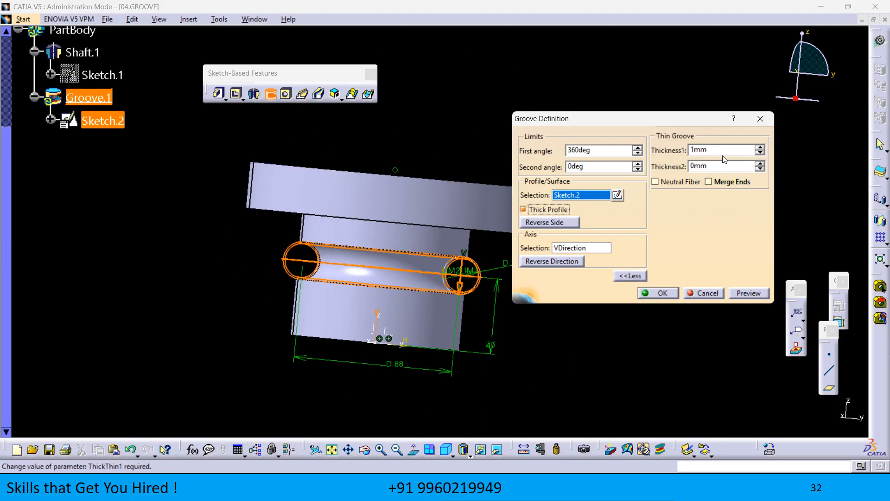
text(5mm)
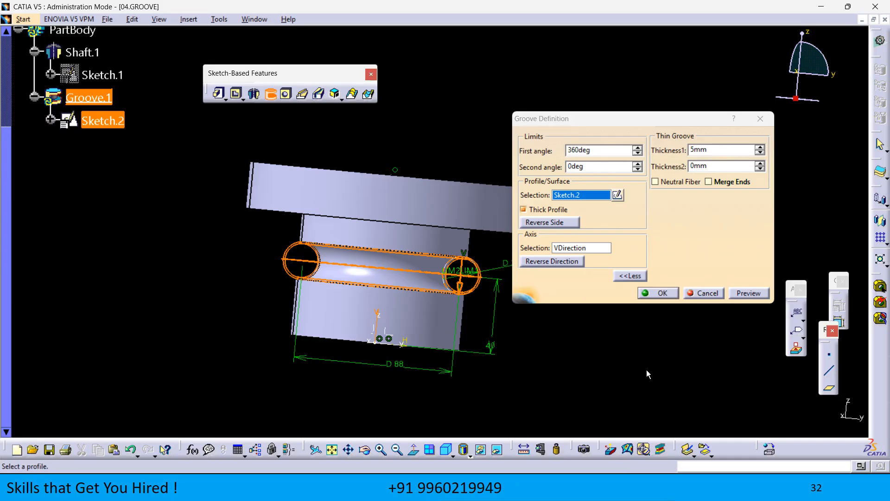
click(749, 293)
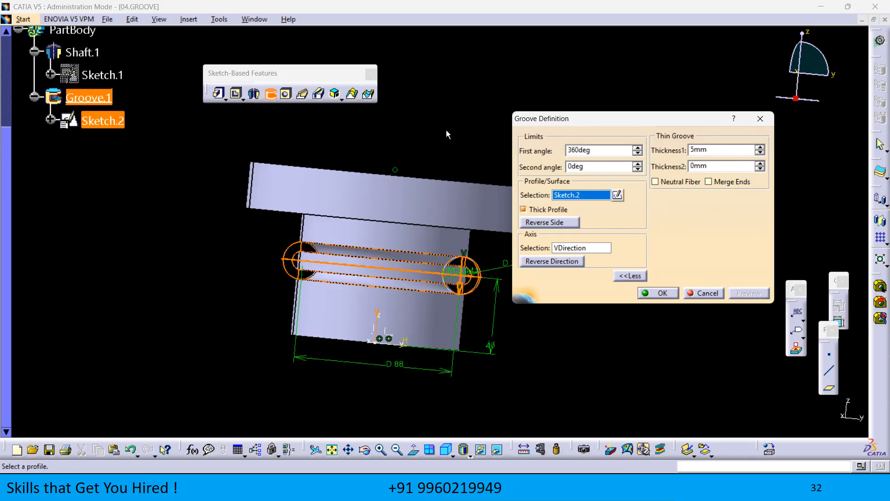
middle_drag(240, 246, 279, 242)
- Preview the thin groove with Neutral Fiber enabled and again with it disabled
click(668, 181)
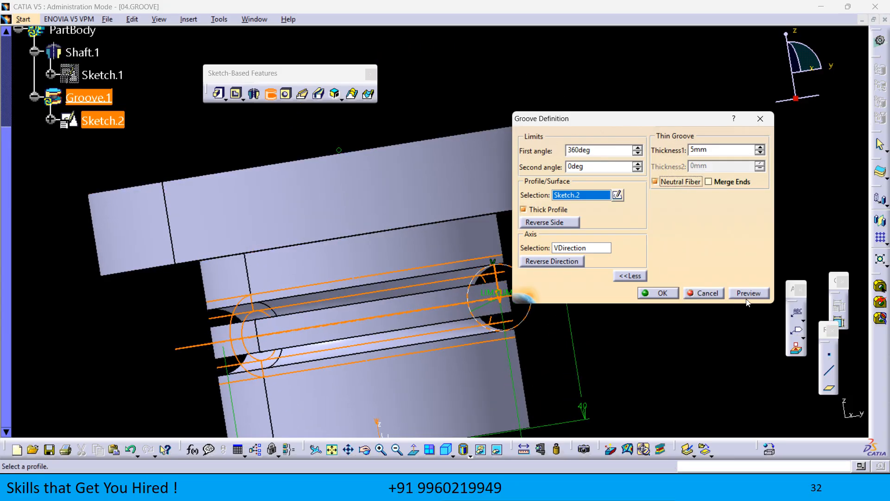
click(747, 297)
middle_drag(367, 320, 424, 280)
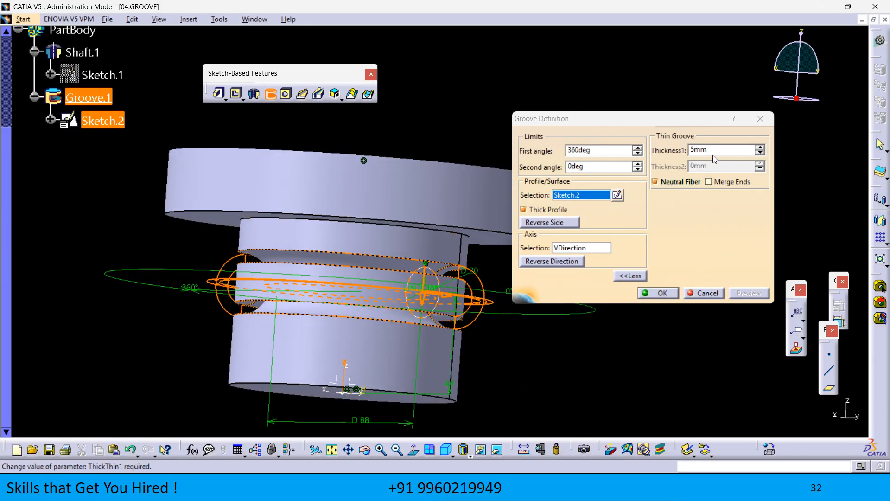
click(674, 184)
click(744, 293)
middle_drag(438, 321, 371, 274)
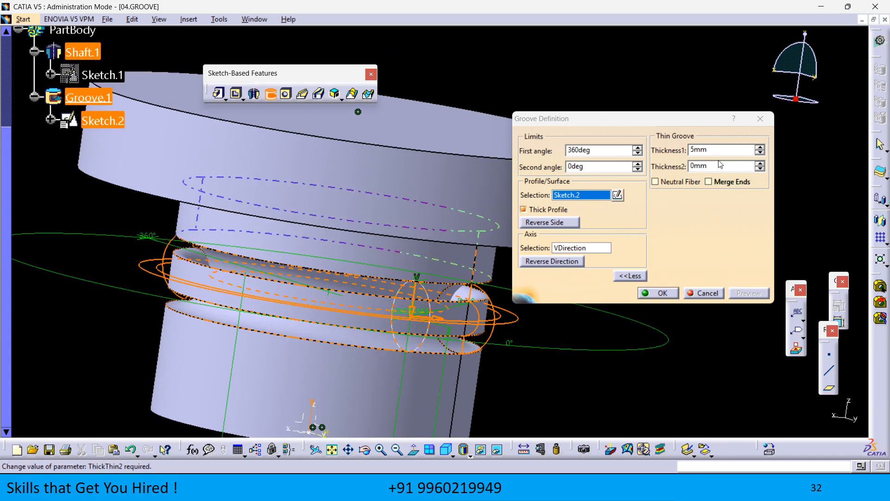
- Set the thin groove's Thickness2 to 2 mm, preview the cut and turn Thick Profile off again
double_click(721, 165)
text(2)
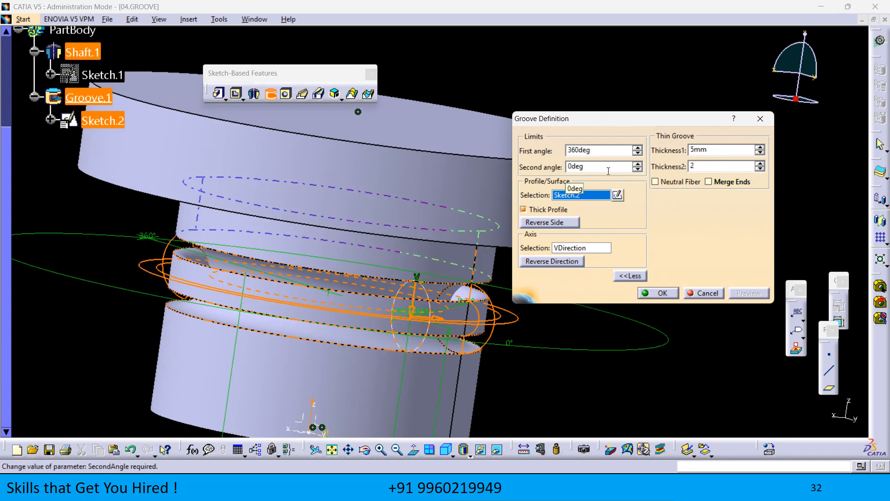
click(749, 293)
scroll(394, 310, down, 1)
middle_drag(394, 310, 368, 300)
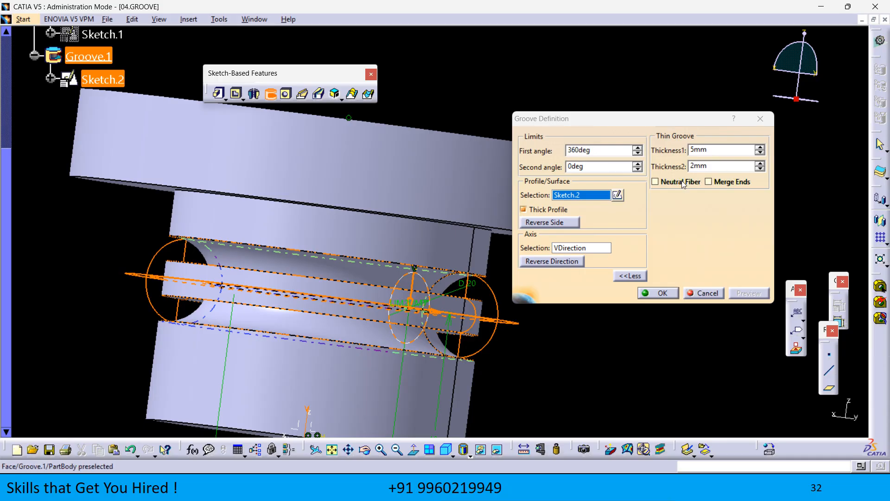
click(524, 209)
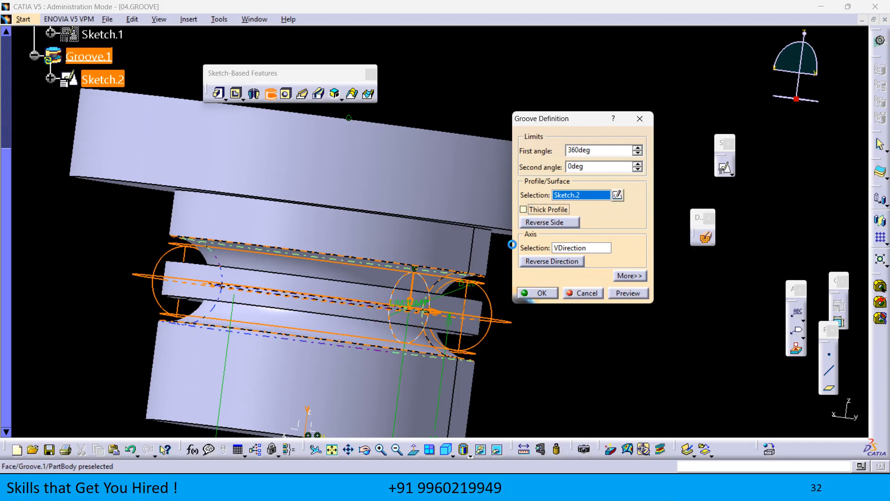
middle_drag(310, 297, 394, 305)
- Set the groove's first angle to 60 degrees and preview the partial cut
double_click(601, 151)
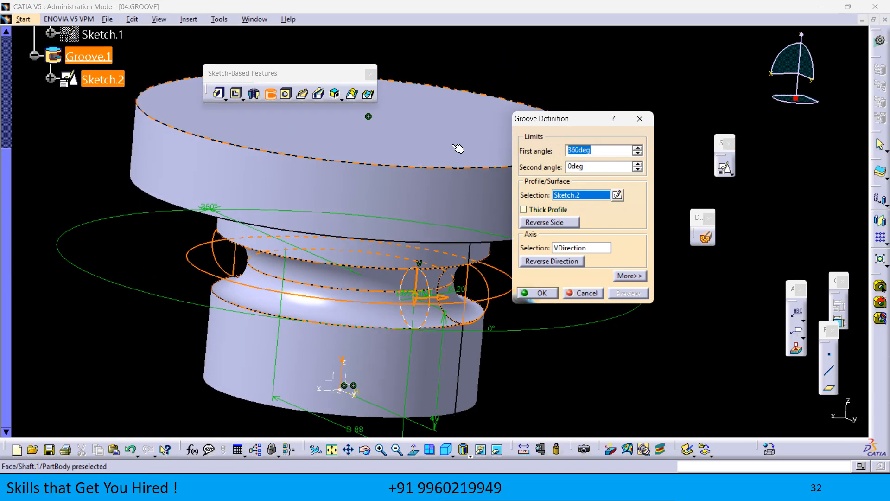
text(60)
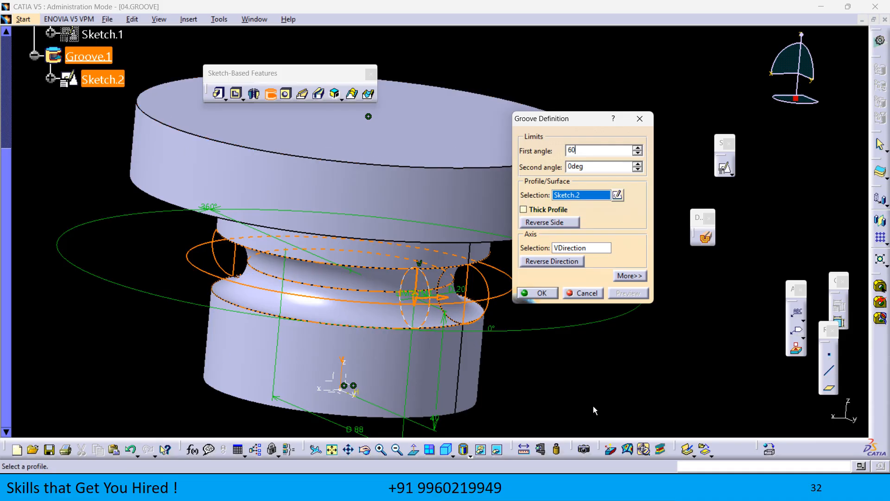
click(594, 410)
click(633, 294)
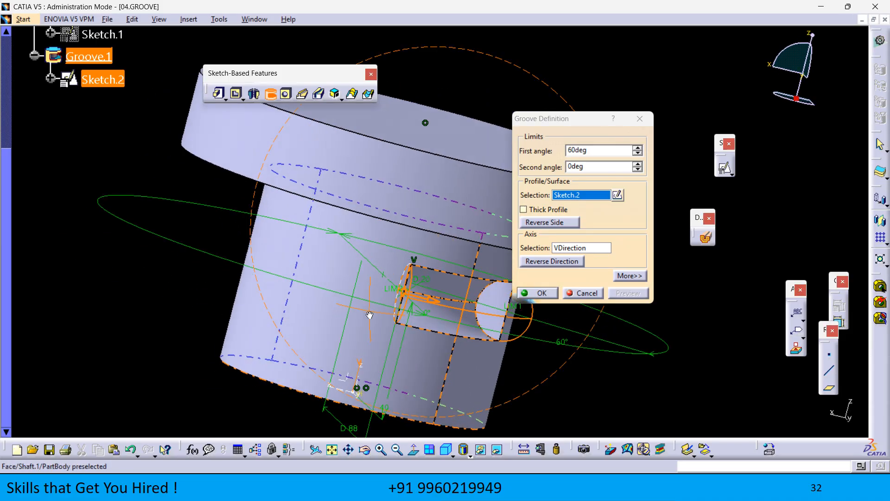
- Set the groove's second angle to 60 degrees, preview the cut and create the groove
double_click(595, 167)
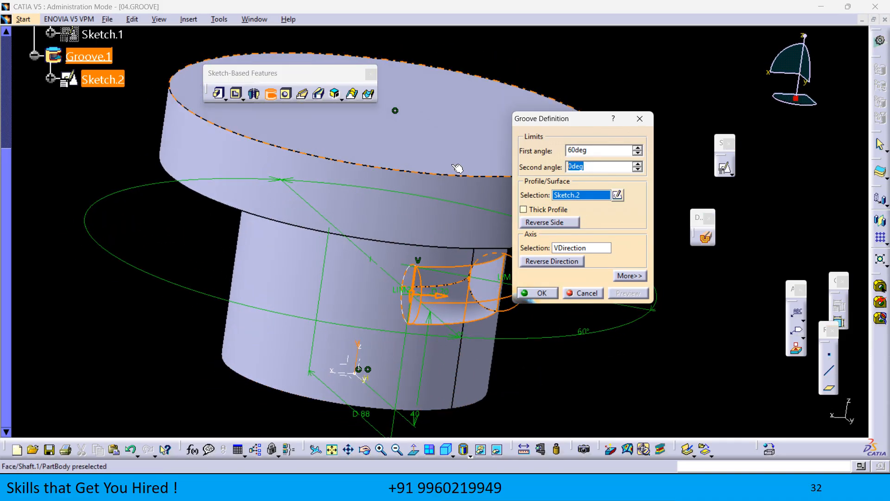
text(60)
click(610, 373)
click(630, 293)
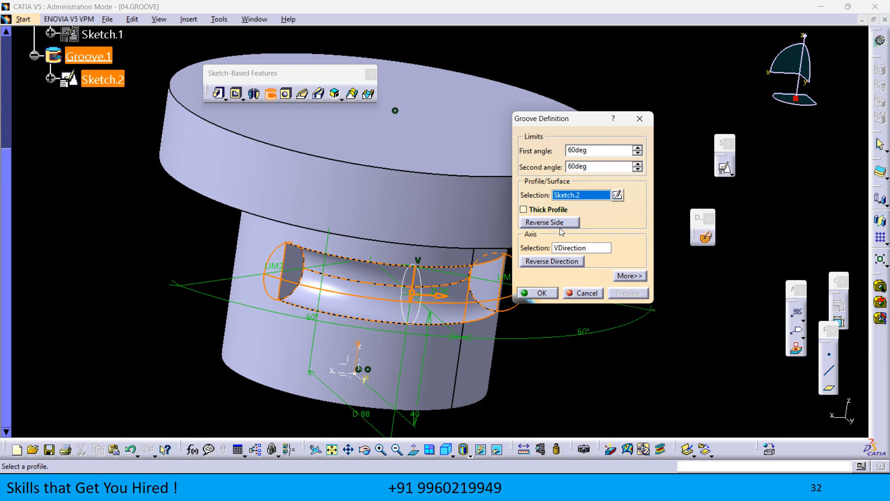
click(541, 294)
middle_drag(552, 433, 558, 326)
- Edit the finished groove to a first angle of 360 degrees and a second angle of 0 degrees, and apply the change
double_click(466, 281)
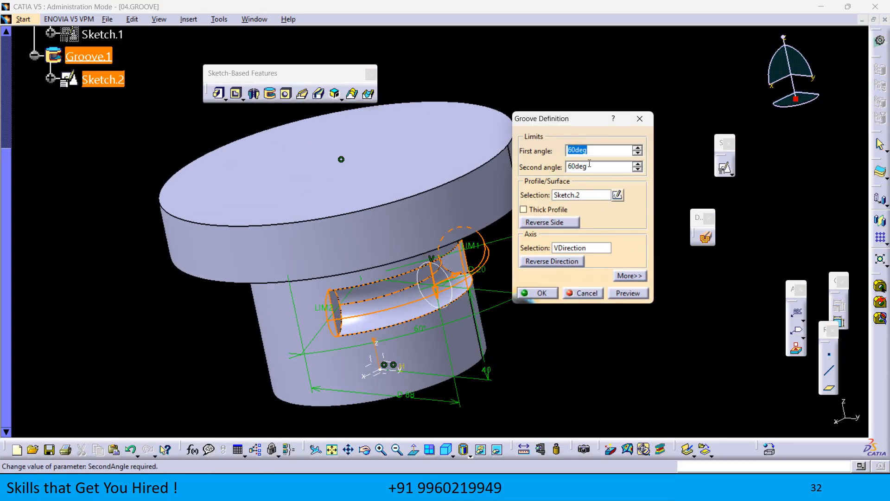
text(360)
key(Tab)
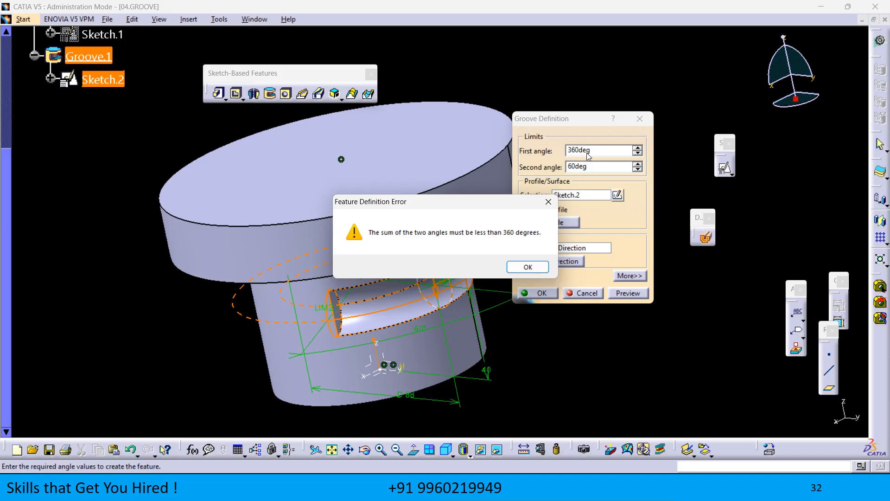
click(527, 267)
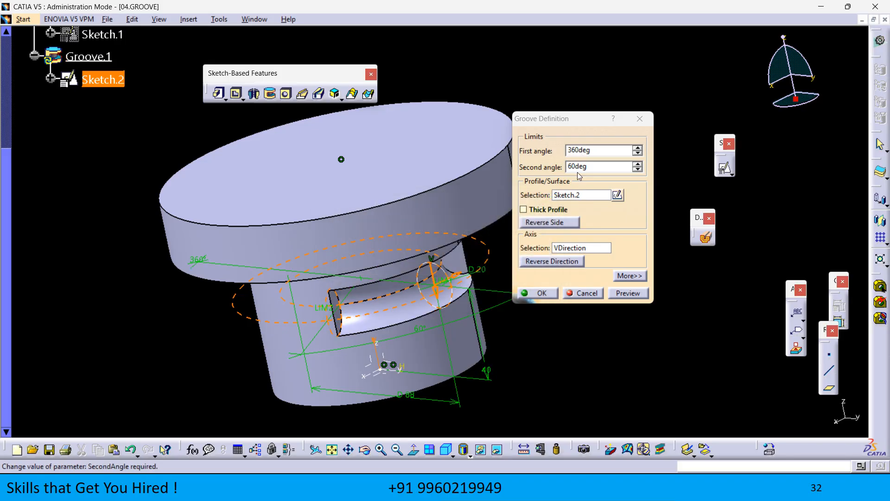
text(0)
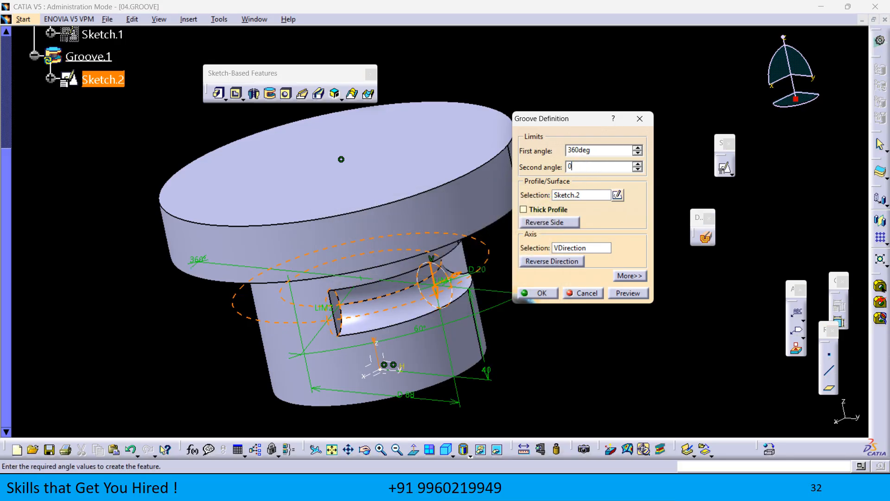
key(Return)
click(626, 293)
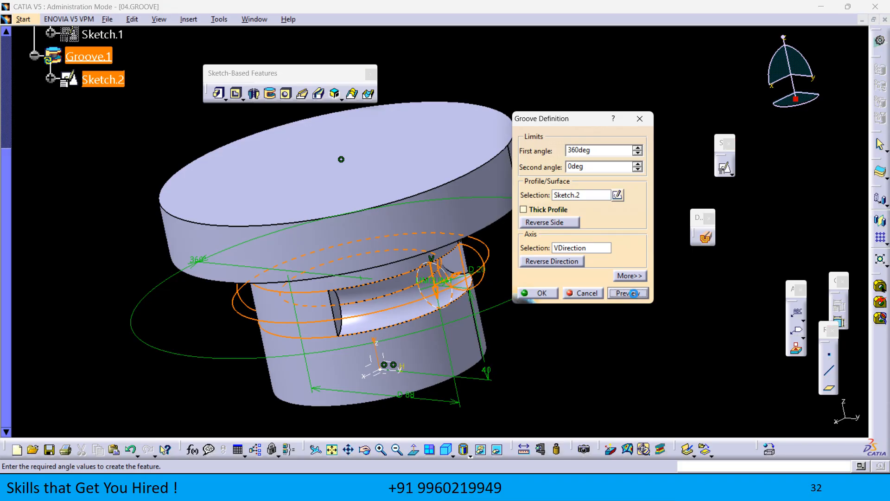
click(539, 296)
middle_drag(543, 328, 543, 293)
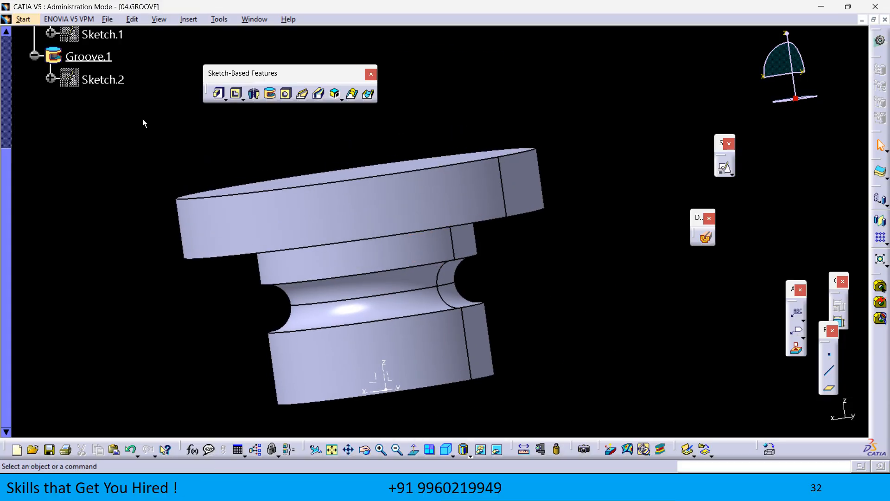
- Open the groove's sketch to review its circle and constraints, exit it and inspect the grooved part
double_click(118, 81)
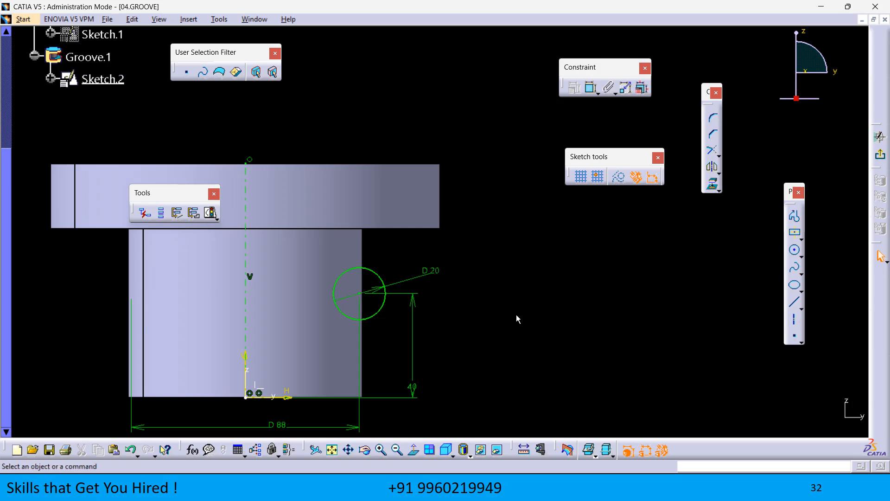
middle_drag(516, 315, 544, 312)
click(879, 157)
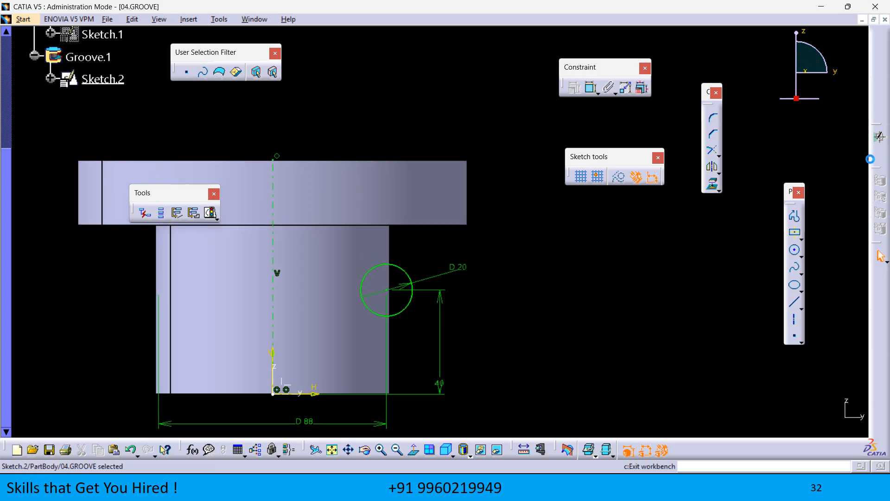
click(539, 278)
scroll(541, 293, down, 1)
mouse_move(540, 294)
middle_down()
mouse_move(550, 322)
mouse_move(251, 324)
mouse_move(541, 308)
mouse_move(539, 268)
mouse_move(543, 333)
mouse_move(572, 331)
mouse_move(553, 301)
mouse_move(556, 330)
middle_up()
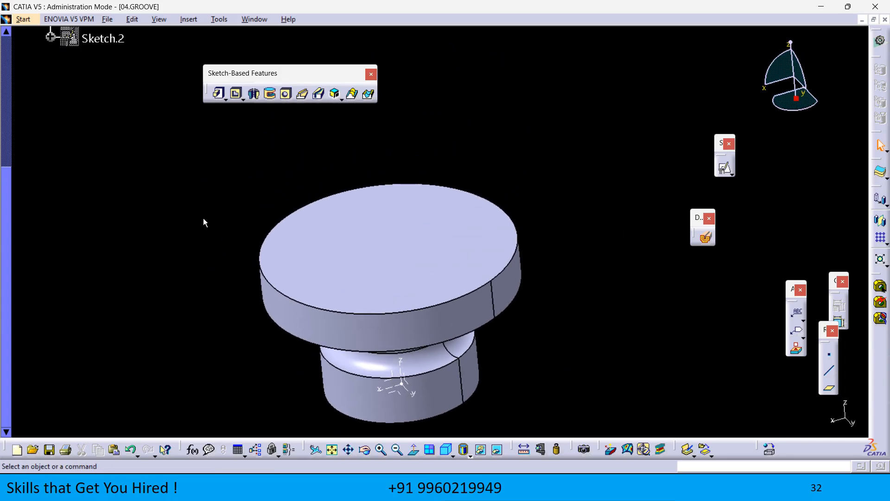
drag(234, 73, 205, 80)
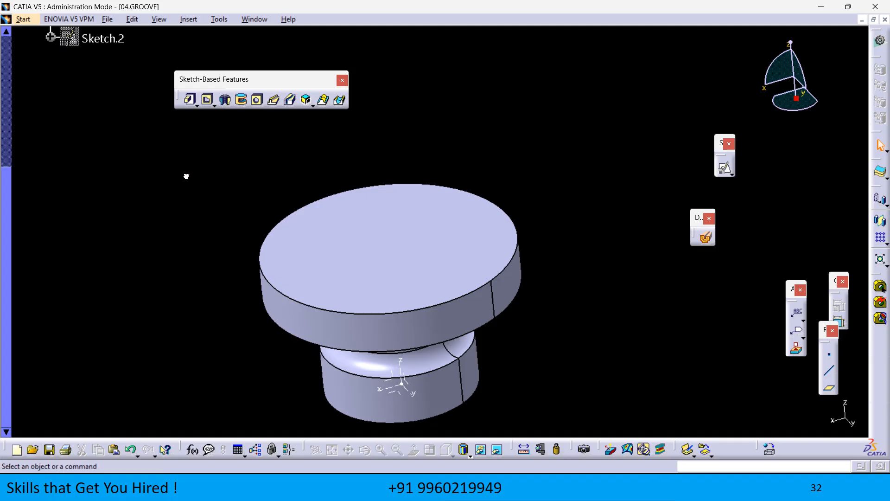
middle_drag(185, 175, 196, 200)
middle_drag(227, 246, 194, 116)
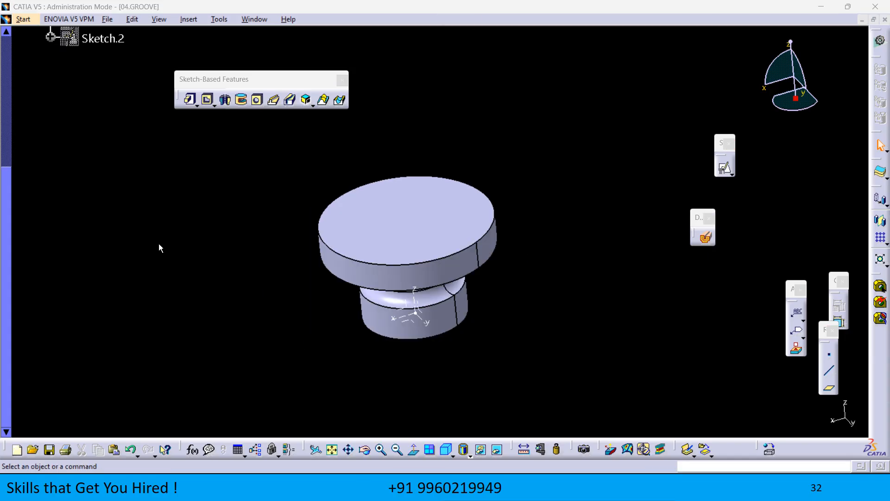
scroll(77, 252, up, 5)
click(28, 18)
click(206, 182)
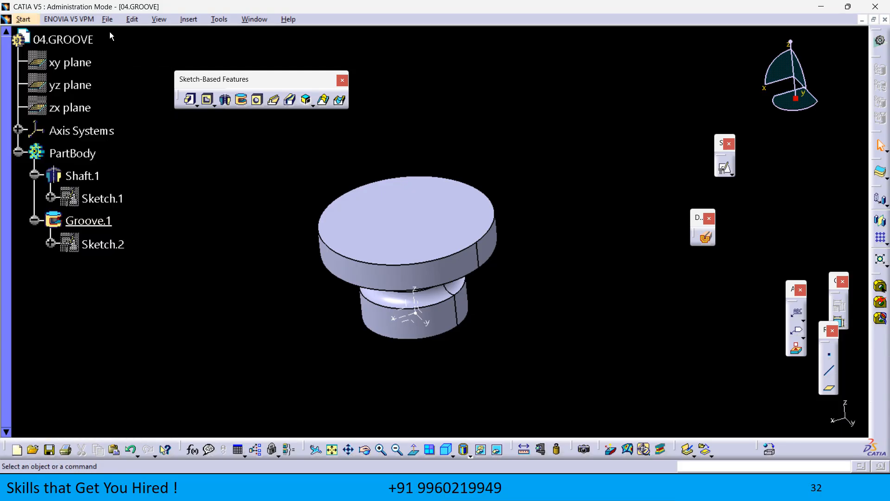
click(107, 19)
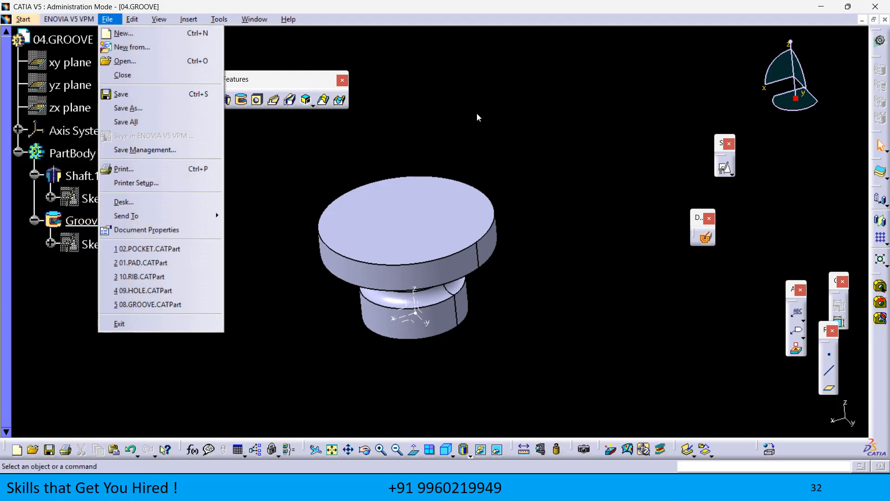
click(484, 117)
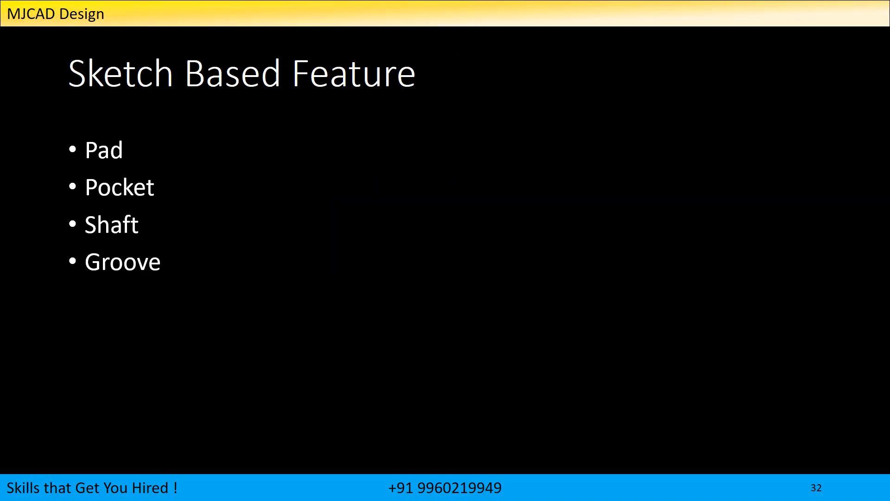
key(Right)
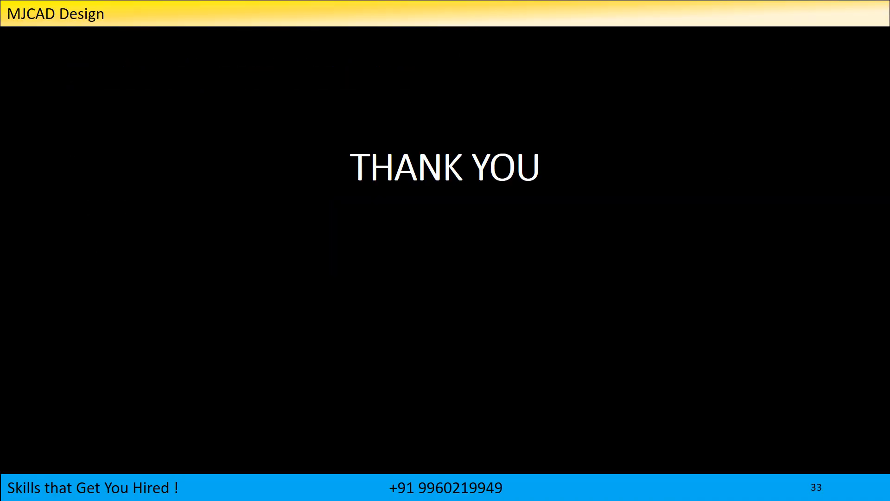